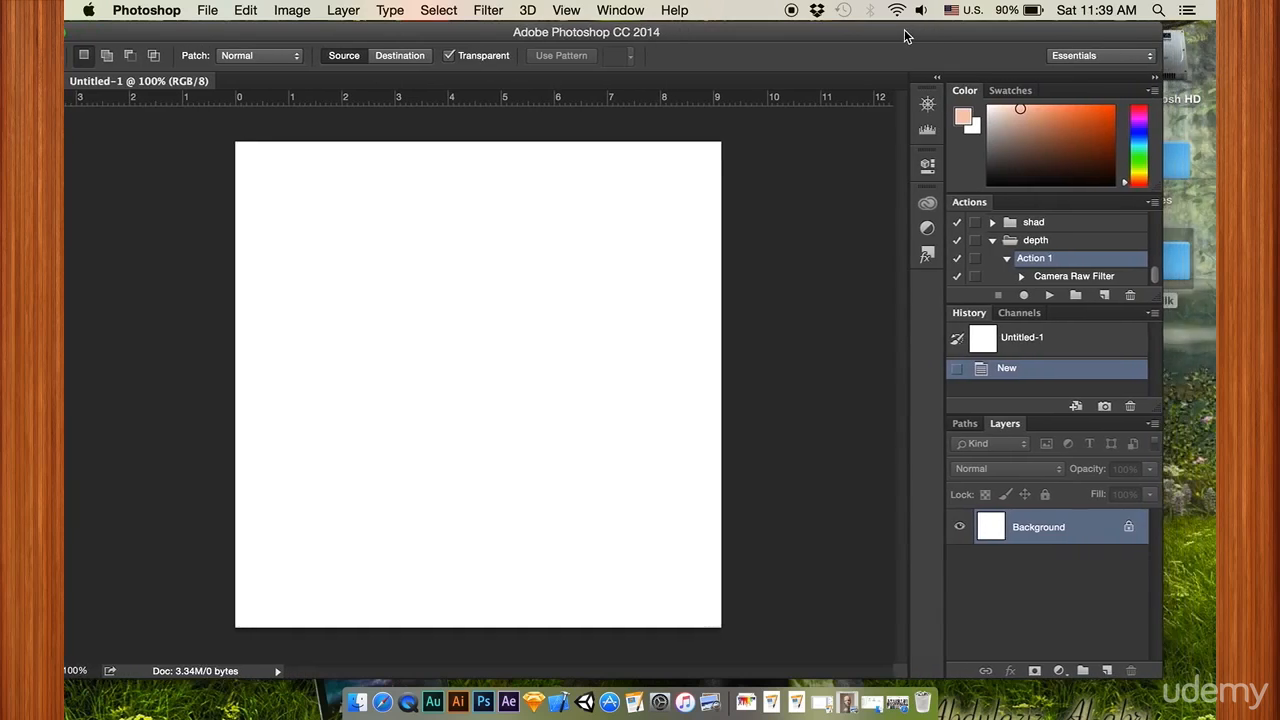
# - Place the man's portrait photo from the Milk folder on the canvas as a rasterized layer
pyautogui.click(876, 697)
pyautogui.moveTo(976, 120); pyautogui.dragTo(766, 116)
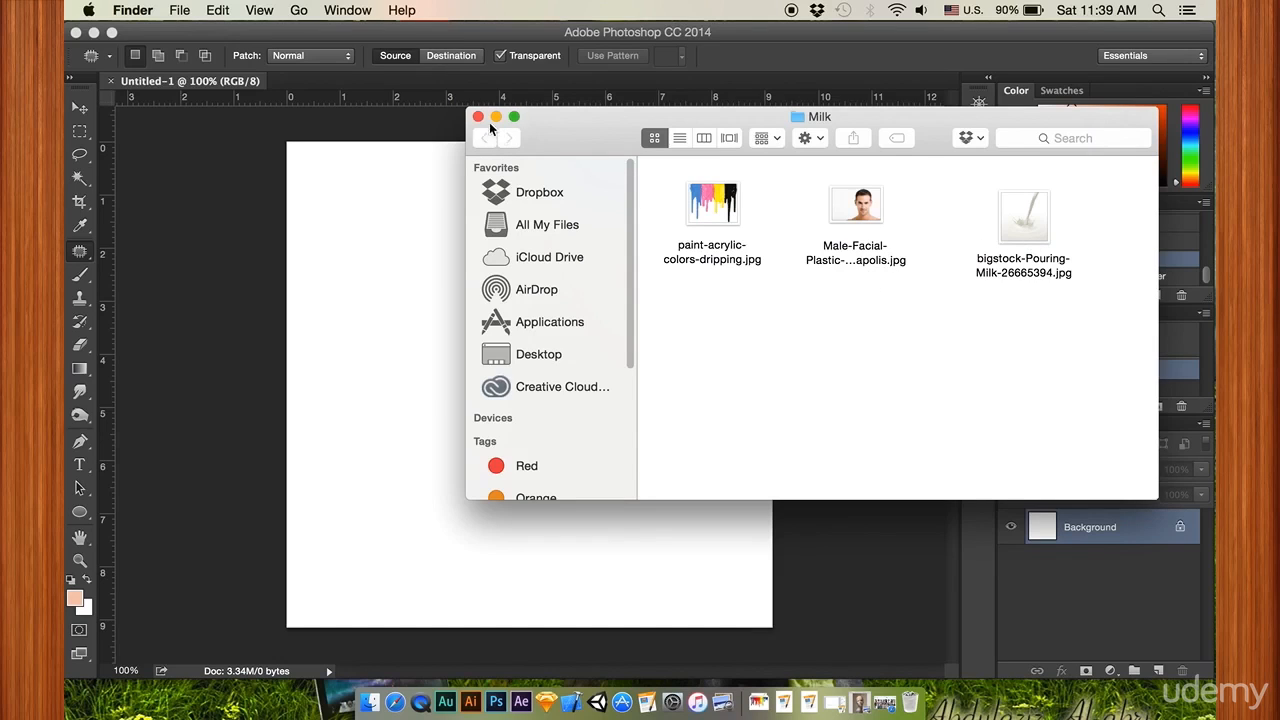
pyautogui.moveTo(858, 208); pyautogui.dragTo(425, 285)
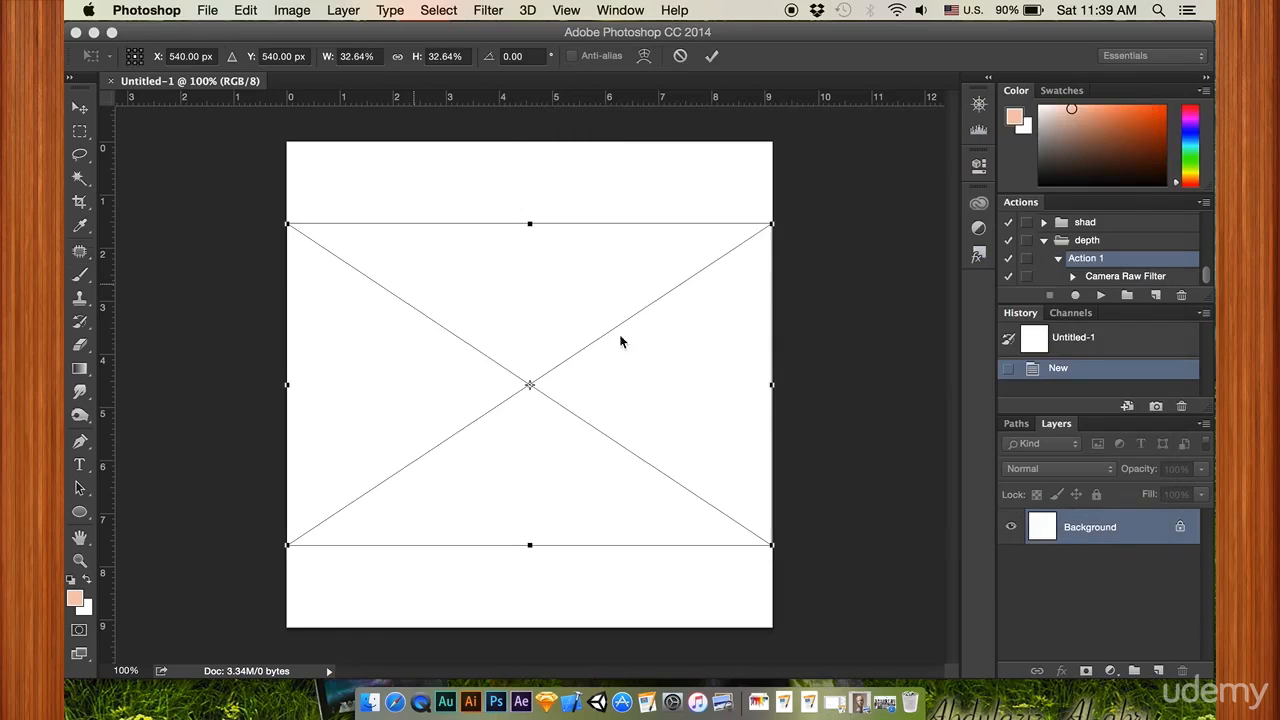
pyautogui.click(712, 55)
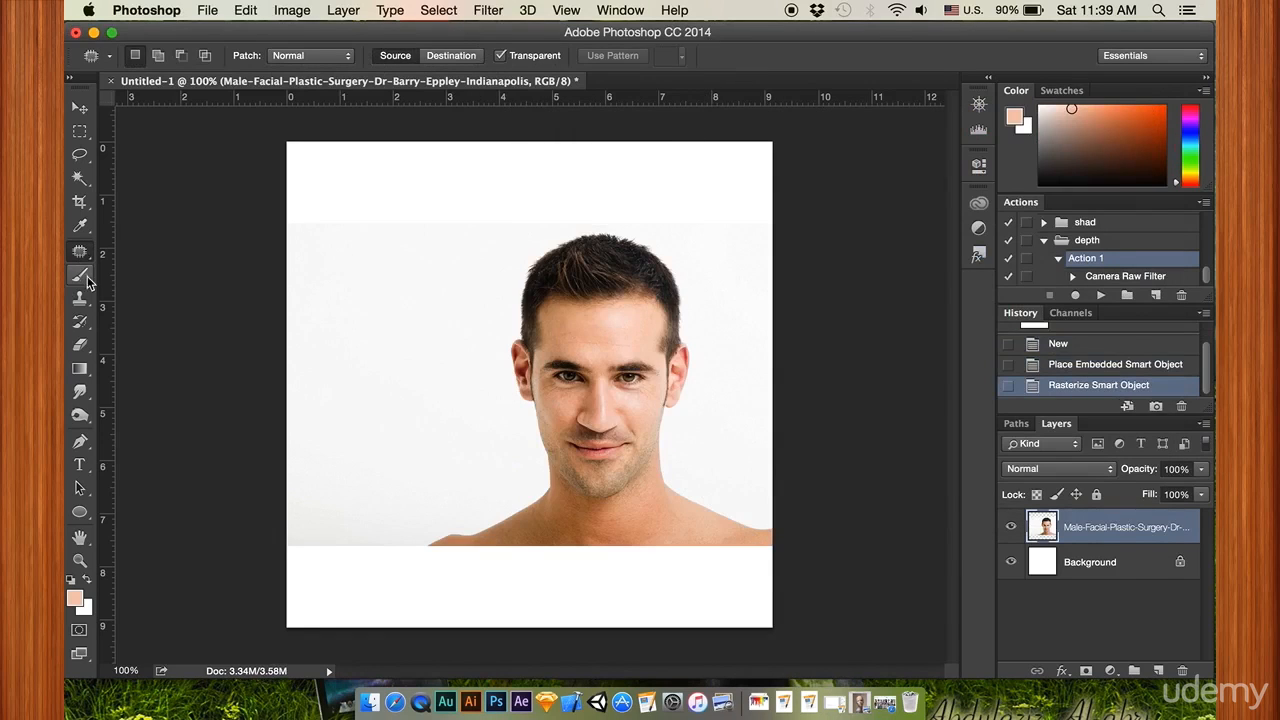
# - Select the portrait's light background with the Magic Wand at tolerance 22, delete it, and deselect
pyautogui.click(79, 177)
pyautogui.click(345, 300)
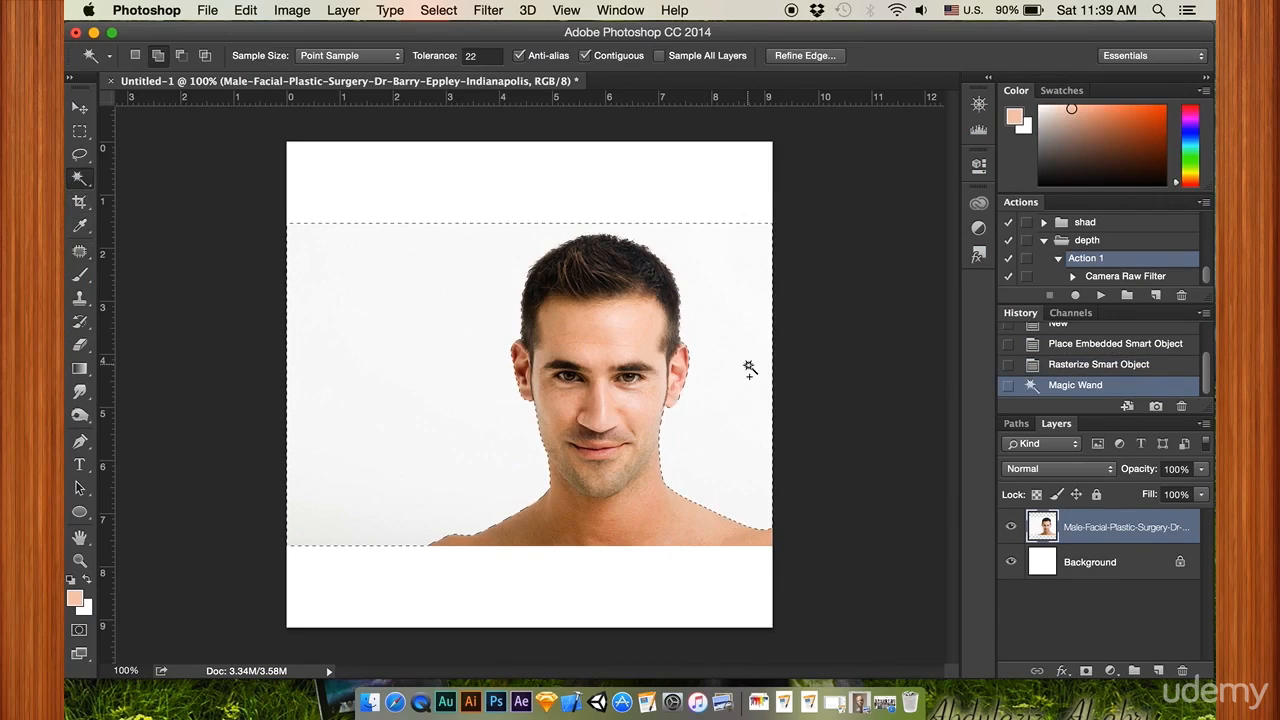
pyautogui.click(441, 347)
pyautogui.press('Delete')
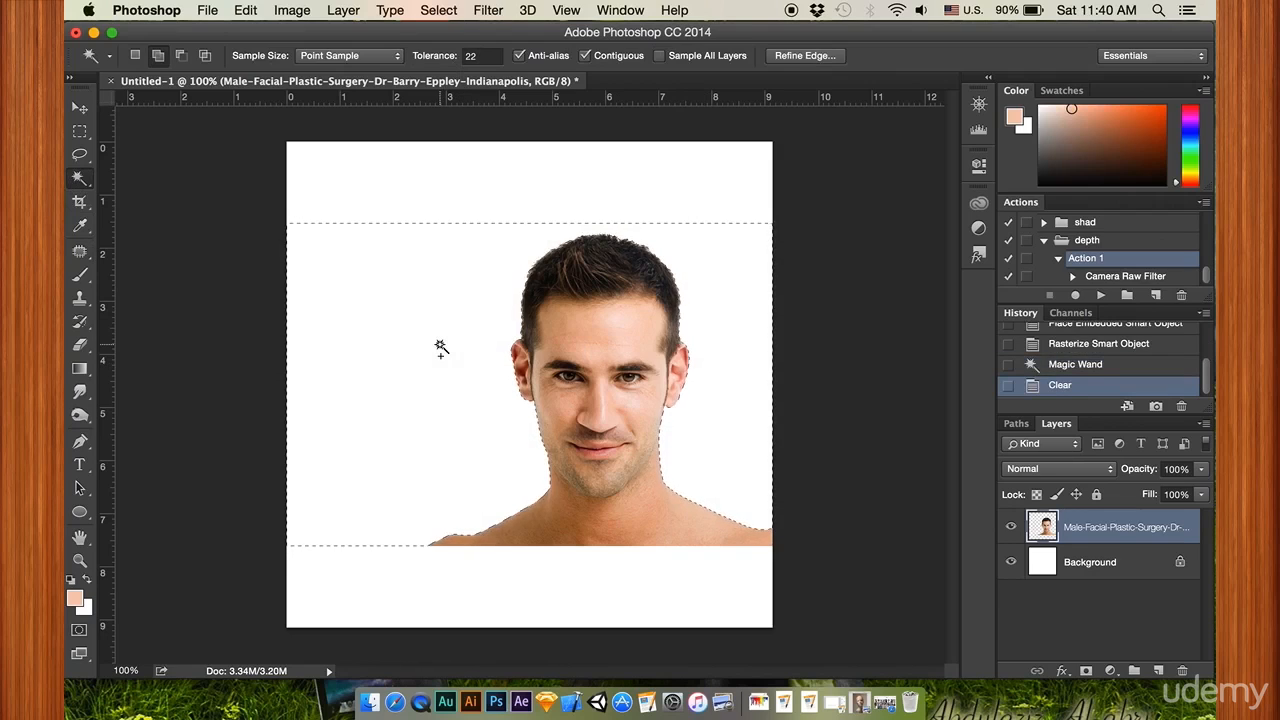
pyautogui.press('Delete')
pyautogui.press('super+d')
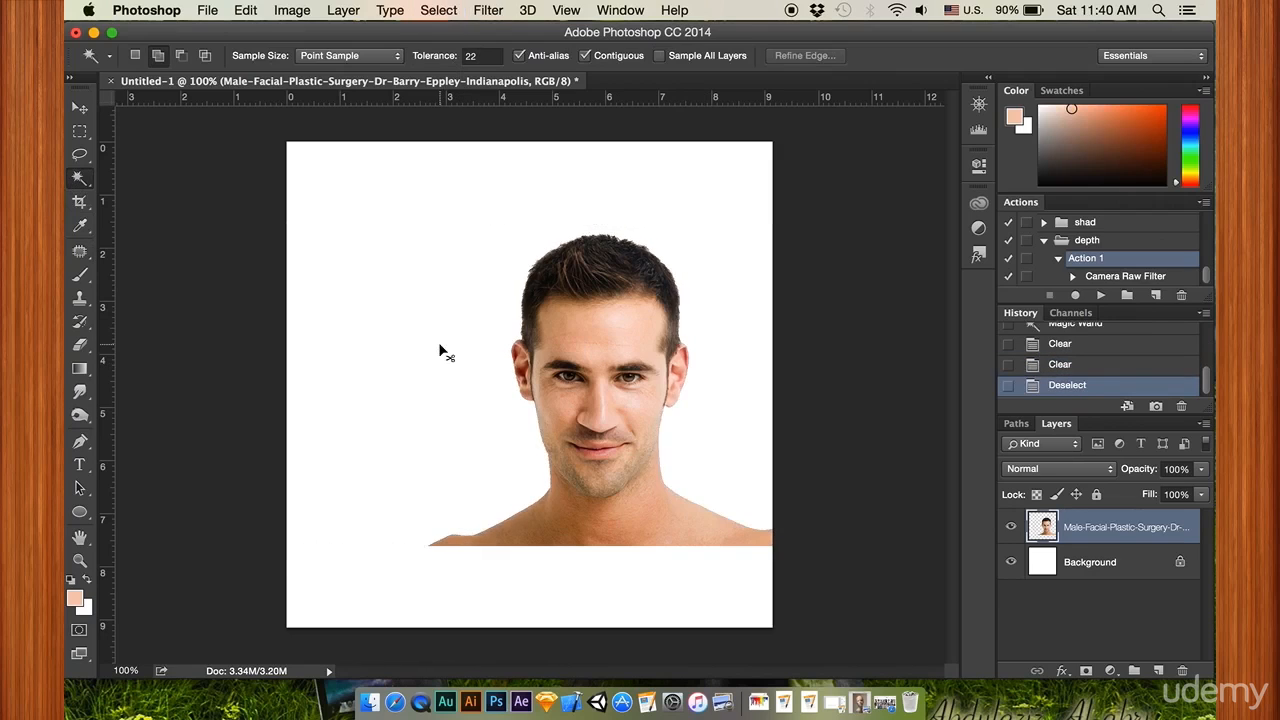
# - Free-transform the portrait: enlarge it to about 109%, rest it on the canvas's lower edge, and flip it horizontally
pyautogui.press('super+t')
pyautogui.moveTo(585, 340); pyautogui.dragTo(499, 419)
pyautogui.moveTo(689, 316); pyautogui.dragTo(720, 287)
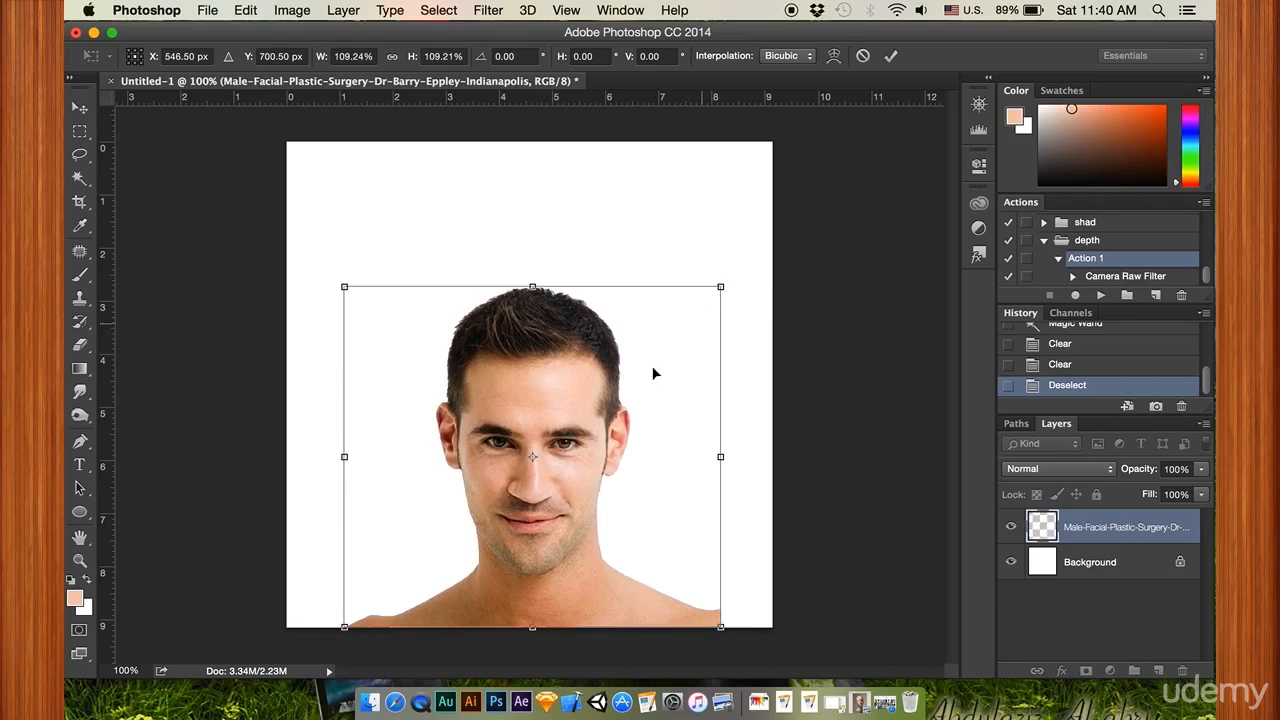
pyautogui.rightClick(642, 374)
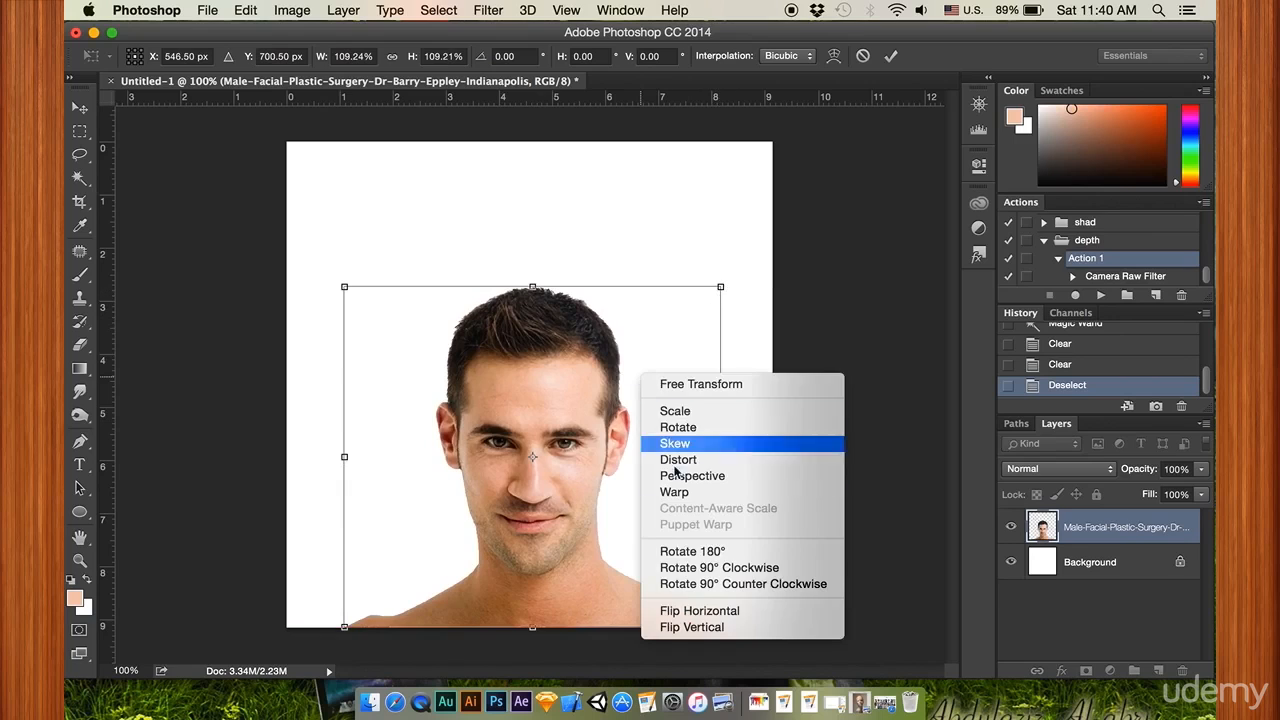
pyautogui.click(726, 611)
pyautogui.moveTo(602, 475); pyautogui.dragTo(610, 476)
pyautogui.click(890, 56)
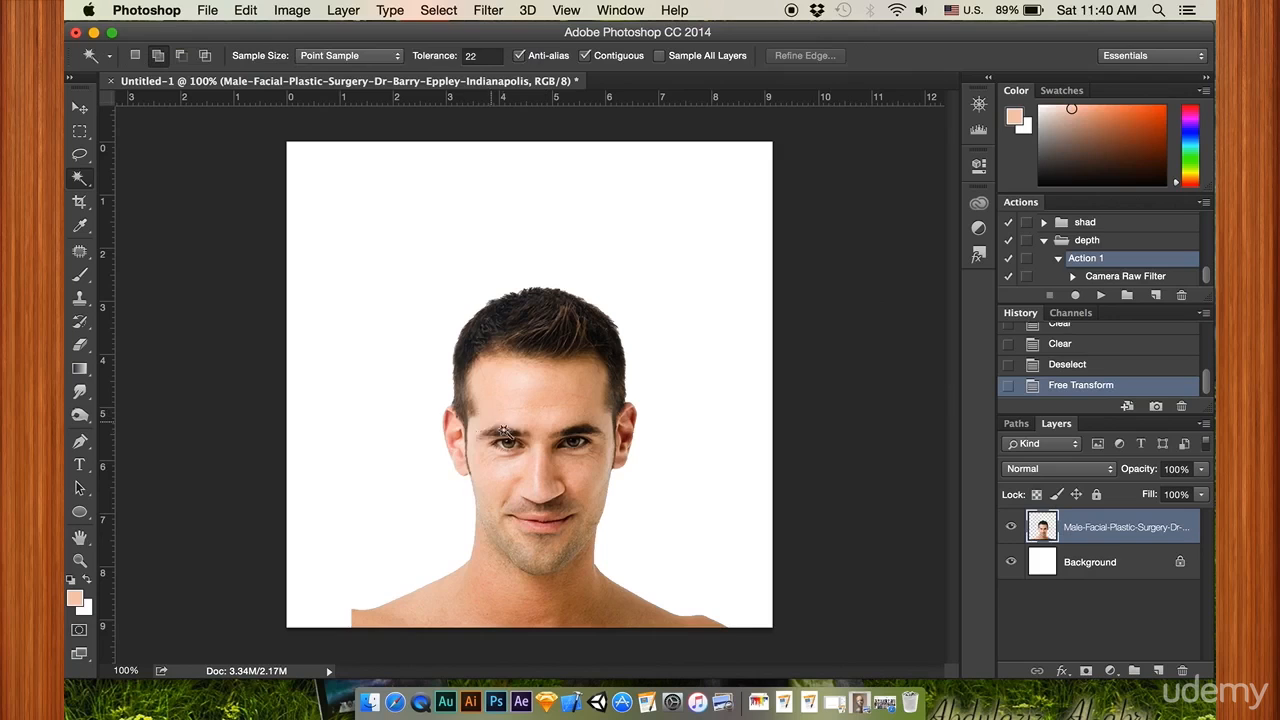
# - Load the portrait layer's pixels as a selection
pyautogui.click(80, 131)
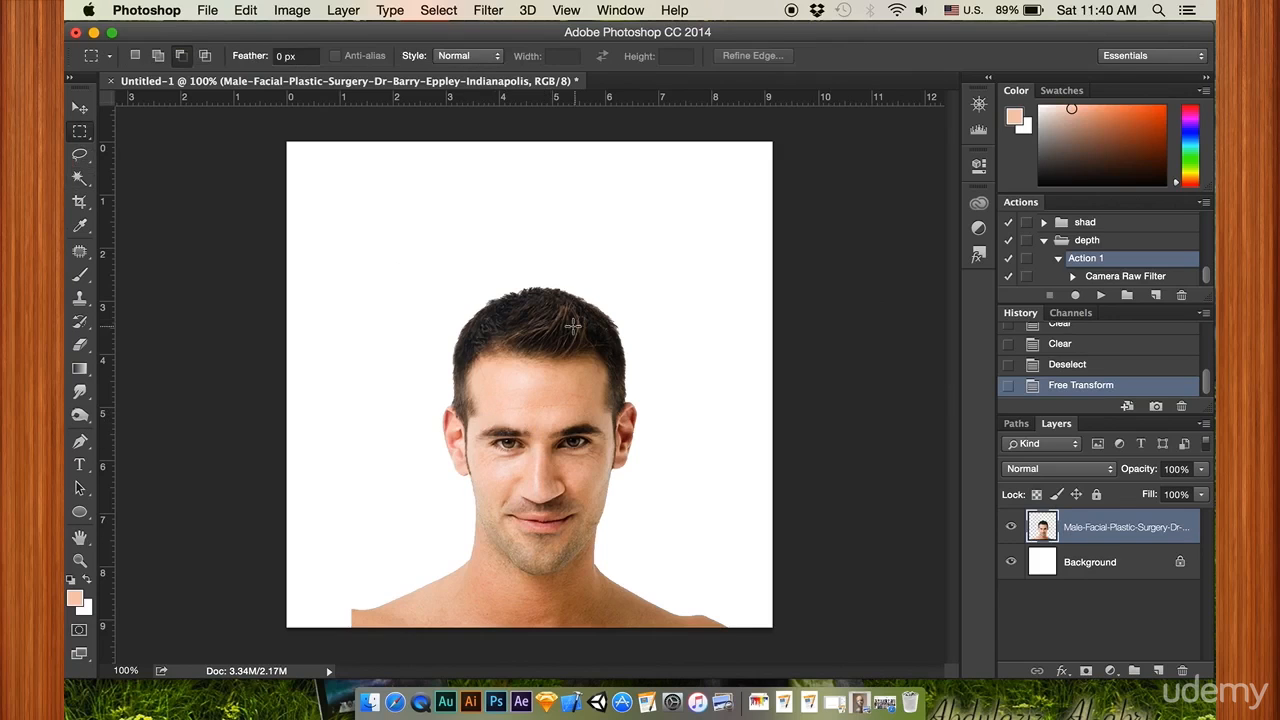
pyautogui.rightClick(1040, 533)
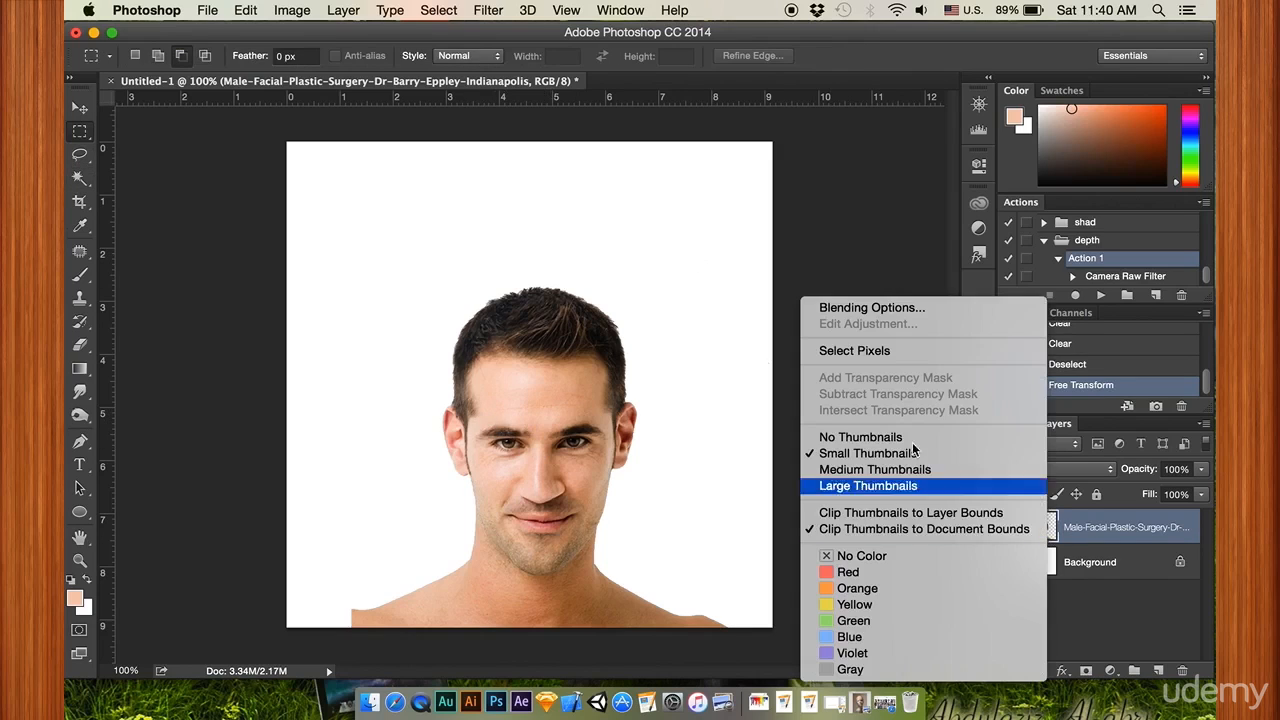
pyautogui.click(862, 352)
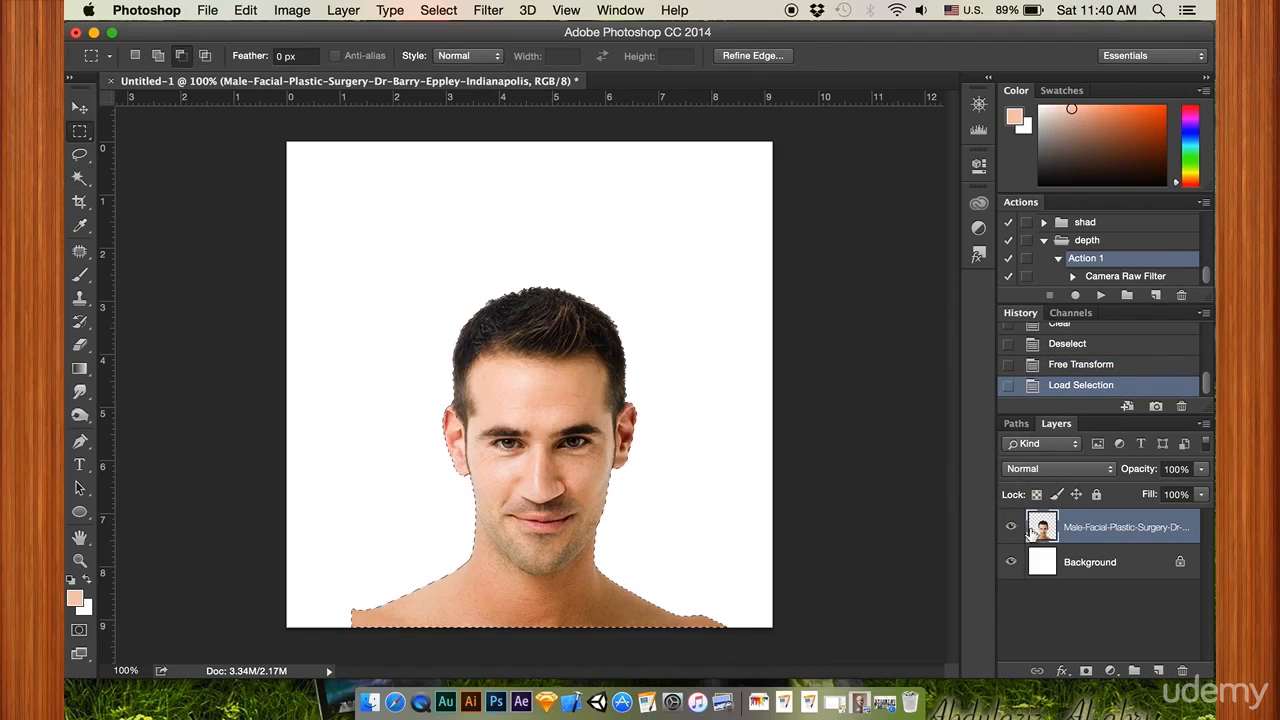
# - Set up the Smudge tool with a 75 px brush for work on the man's hair
pyautogui.scroll(3, 622, 392)
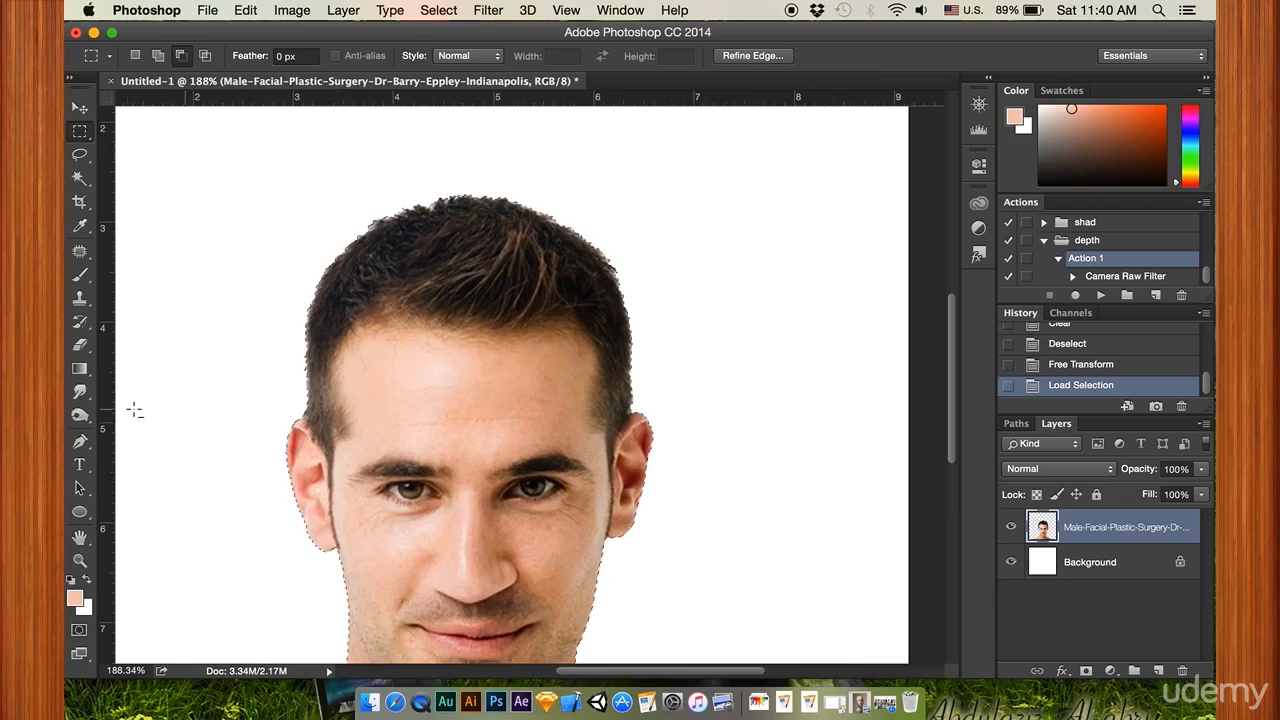
pyautogui.click(80, 392)
pyautogui.rightClick(409, 381)
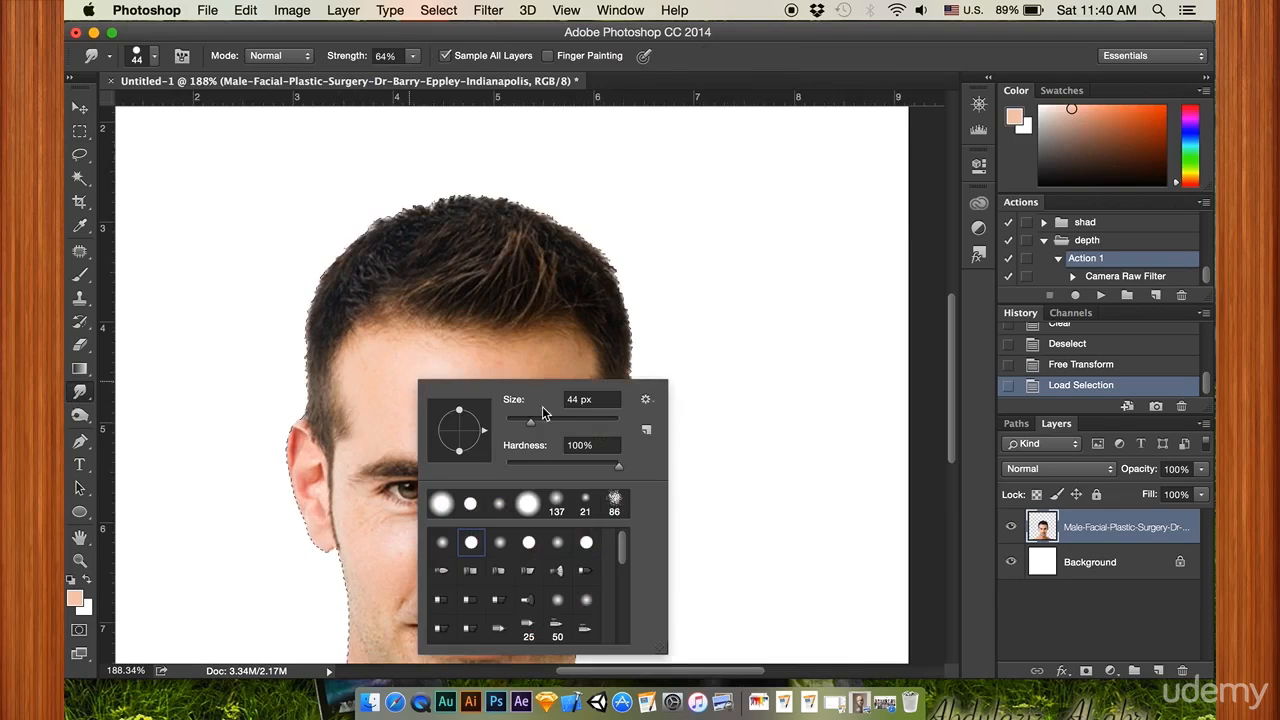
pyautogui.click(548, 422)
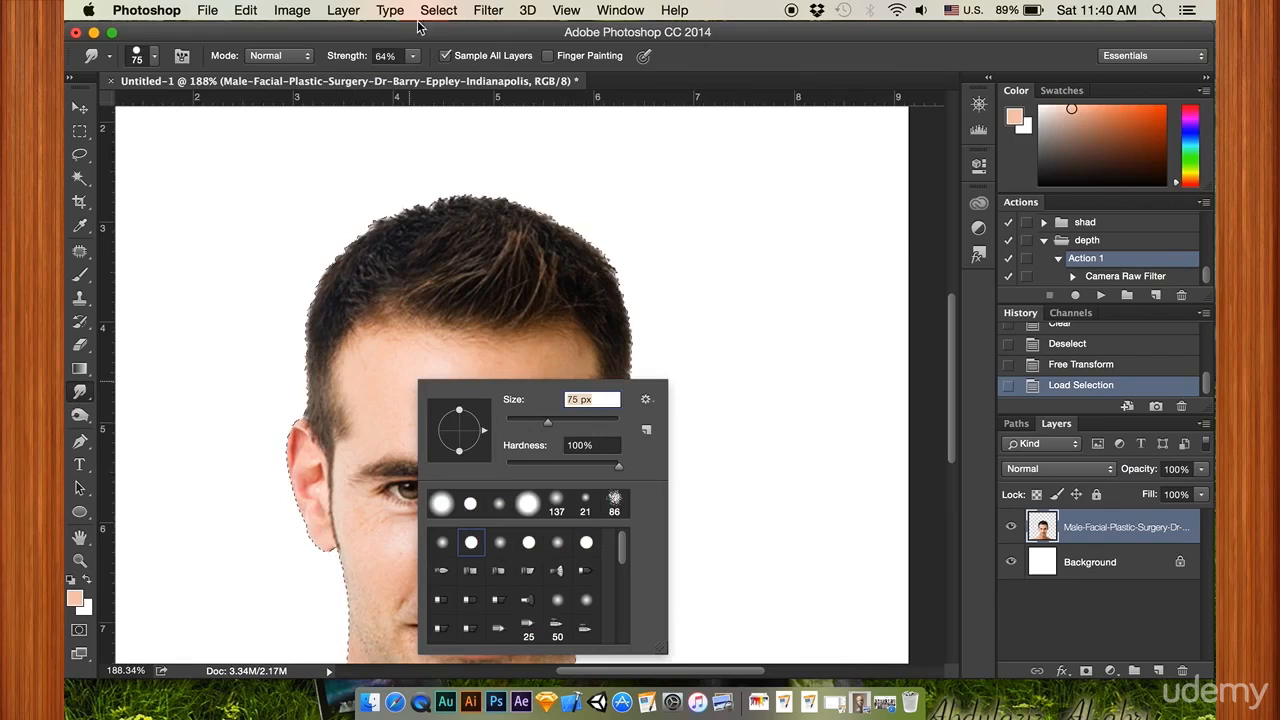
pyautogui.click(413, 60)
pyautogui.click(413, 60)
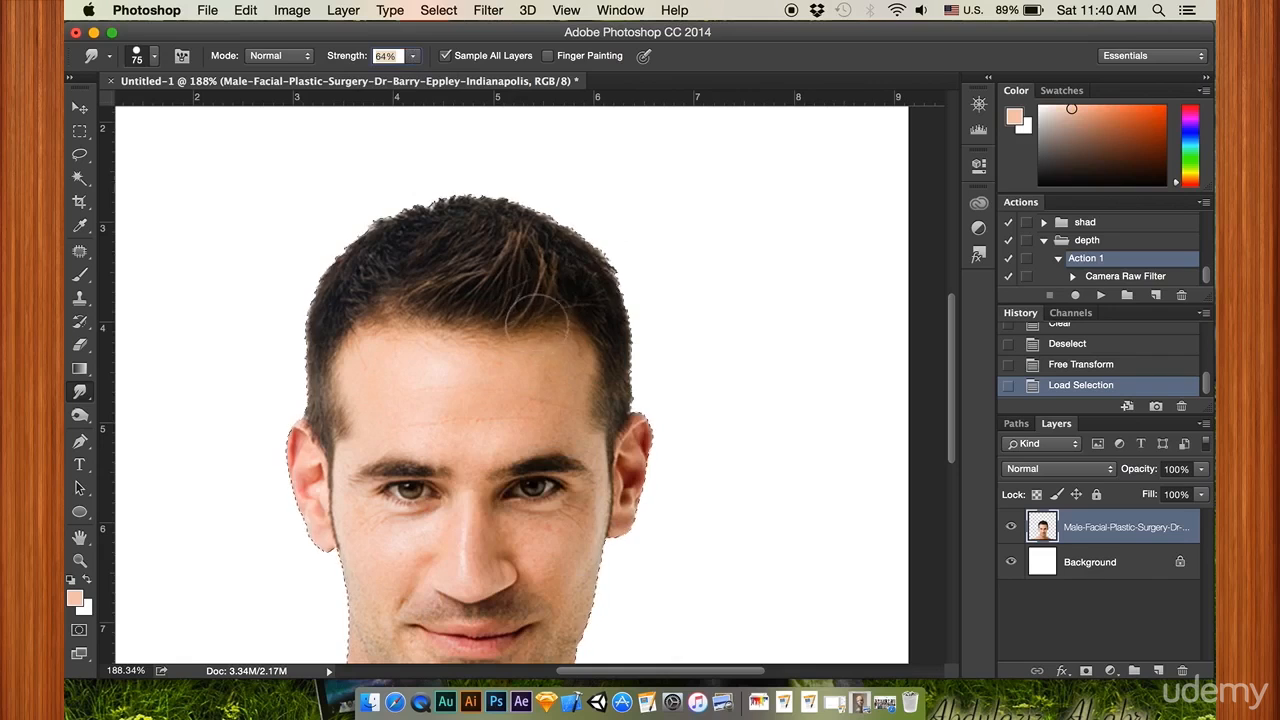
# - Smudge the forehead skin outward over the hair on the head's crown and sides, undoing the horizontal stroke across the scalp
pyautogui.moveTo(505, 345); pyautogui.dragTo(610, 255)
pyautogui.moveTo(545, 362); pyautogui.dragTo(660, 306)
pyautogui.moveTo(570, 382); pyautogui.dragTo(671, 340)
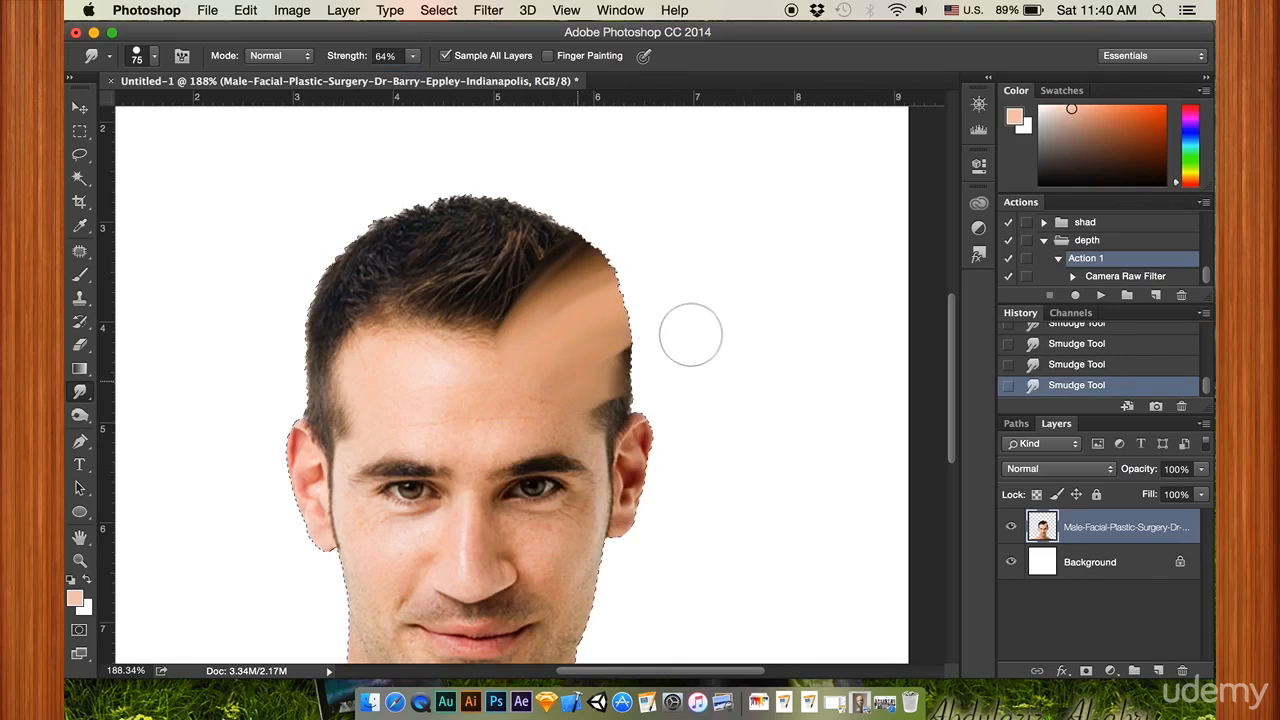
pyautogui.moveTo(571, 374); pyautogui.dragTo(657, 350)
pyautogui.moveTo(531, 340)
pyautogui.mouseDown()
pyautogui.moveTo(580, 225)
pyautogui.moveTo(545, 220)
pyautogui.mouseUp()
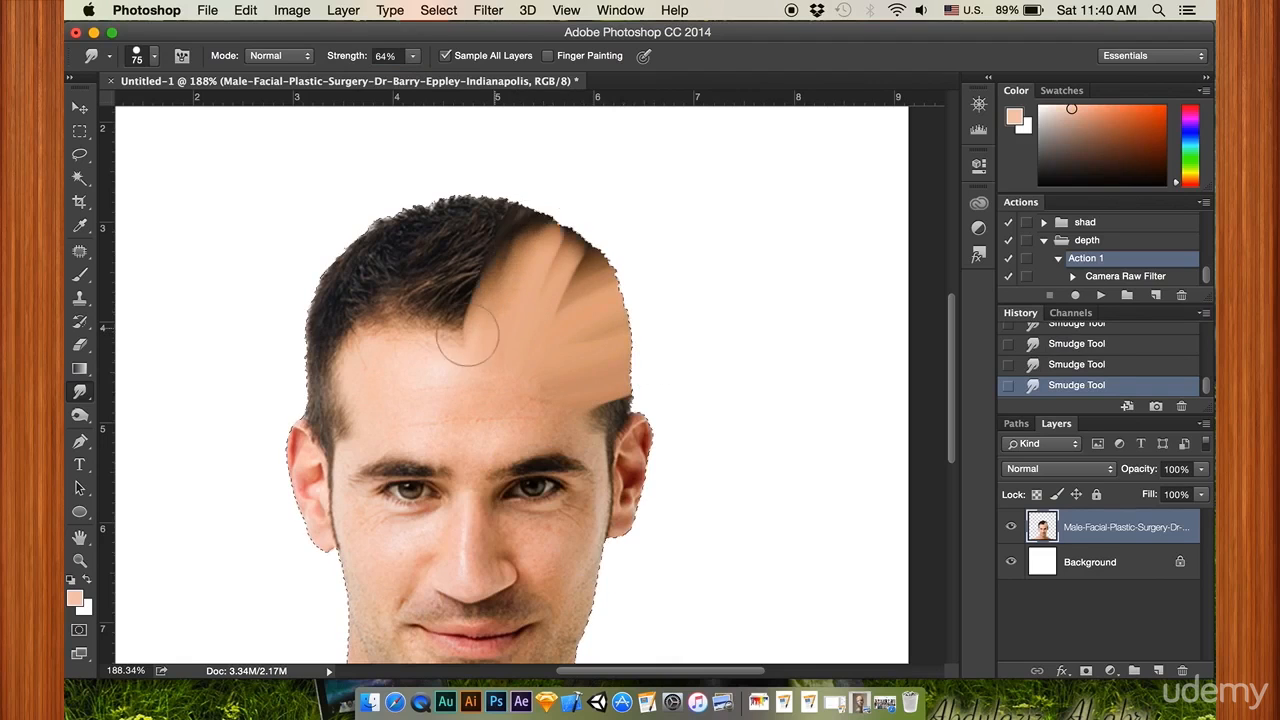
pyautogui.moveTo(475, 335); pyautogui.dragTo(515, 205)
pyautogui.moveTo(442, 329)
pyautogui.mouseDown()
pyautogui.moveTo(472, 177)
pyautogui.moveTo(470, 247)
pyautogui.moveTo(486, 200)
pyautogui.mouseUp()
pyautogui.moveTo(410, 325); pyautogui.dragTo(425, 220)
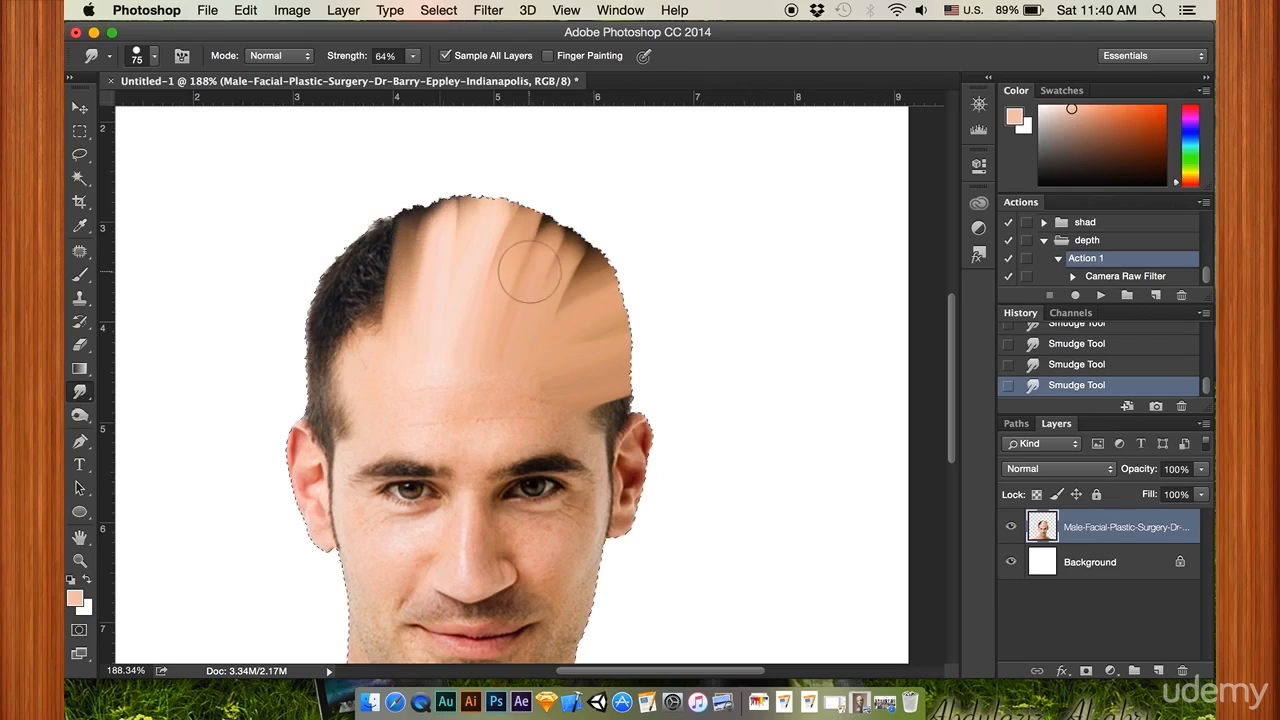
pyautogui.moveTo(525, 330); pyautogui.dragTo(620, 258)
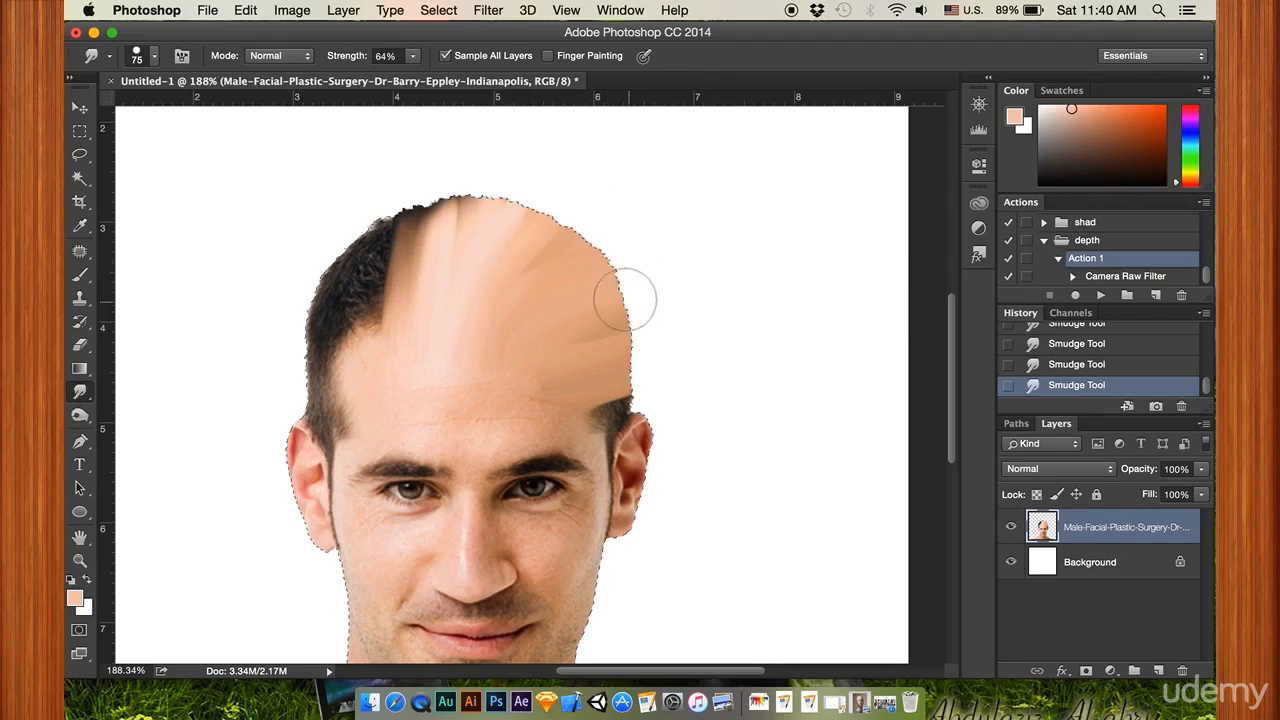
pyautogui.moveTo(410, 335); pyautogui.dragTo(380, 206)
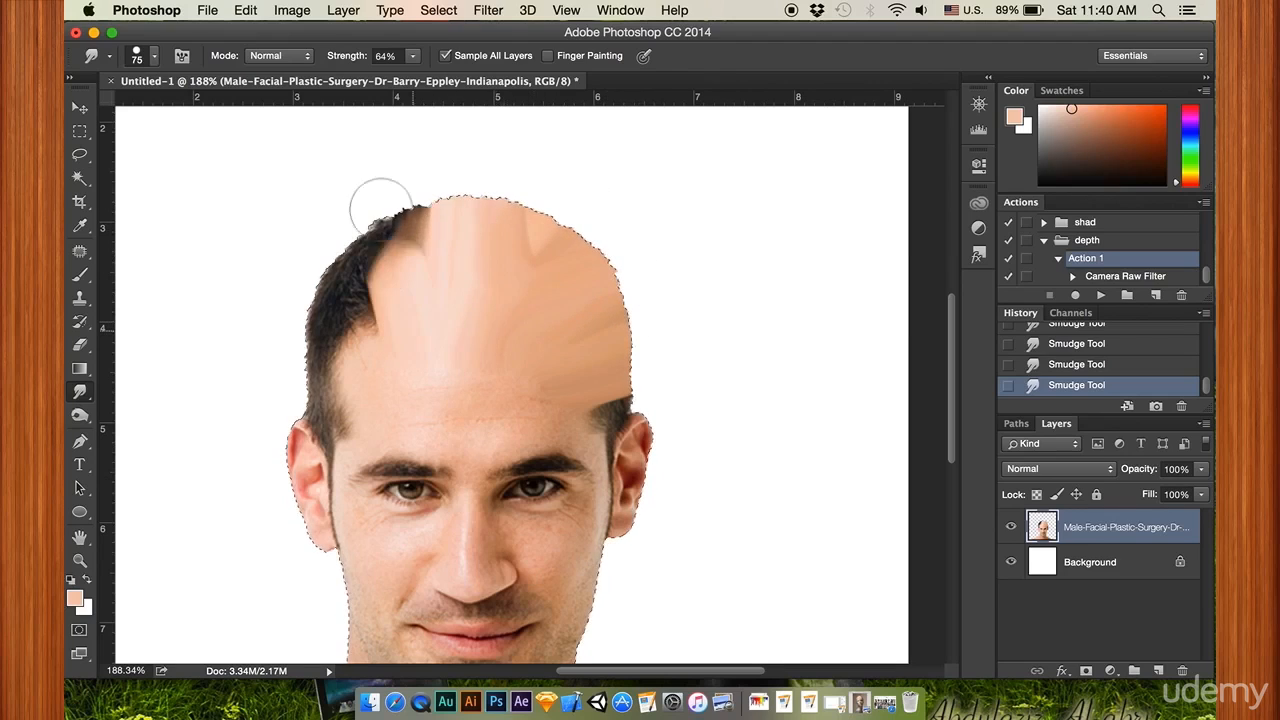
pyautogui.moveTo(397, 347)
pyautogui.mouseDown()
pyautogui.moveTo(310, 250)
pyautogui.moveTo(416, 329)
pyautogui.moveTo(434, 248)
pyautogui.moveTo(426, 331)
pyautogui.moveTo(337, 215)
pyautogui.moveTo(384, 352)
pyautogui.moveTo(276, 289)
pyautogui.moveTo(373, 358)
pyautogui.moveTo(300, 318)
pyautogui.mouseUp()
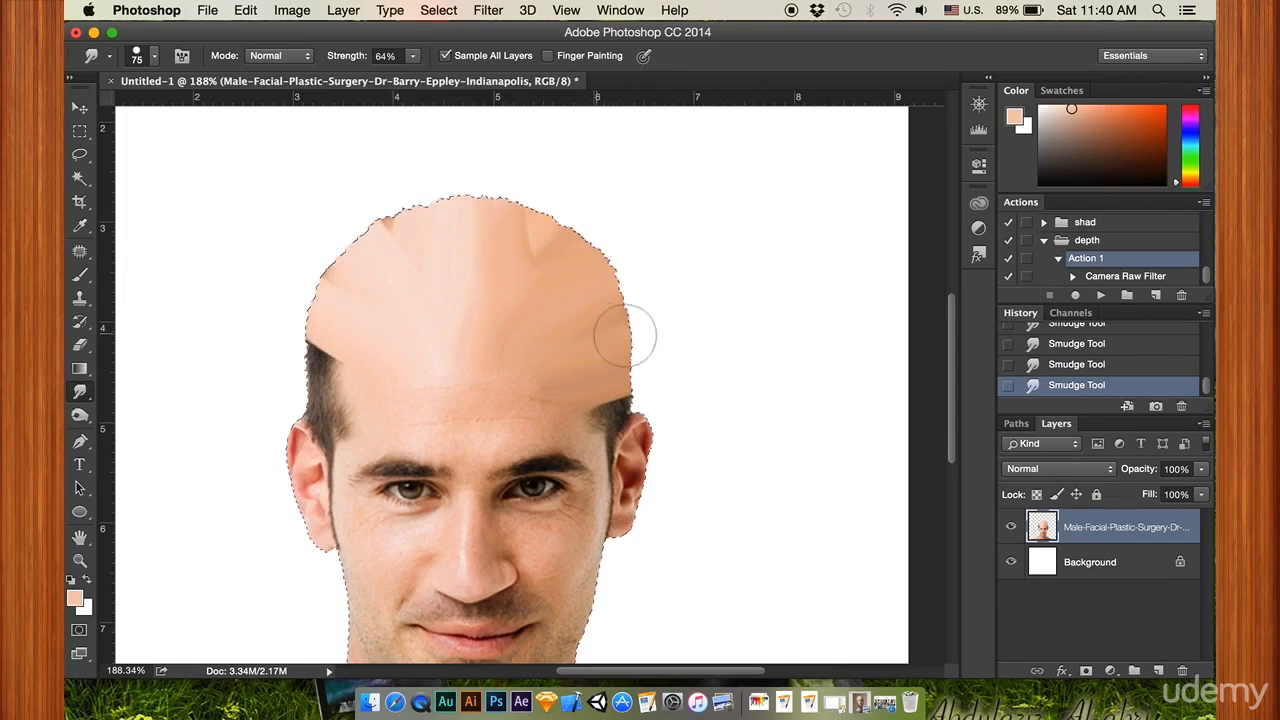
pyautogui.moveTo(612, 280); pyautogui.dragTo(318, 275)
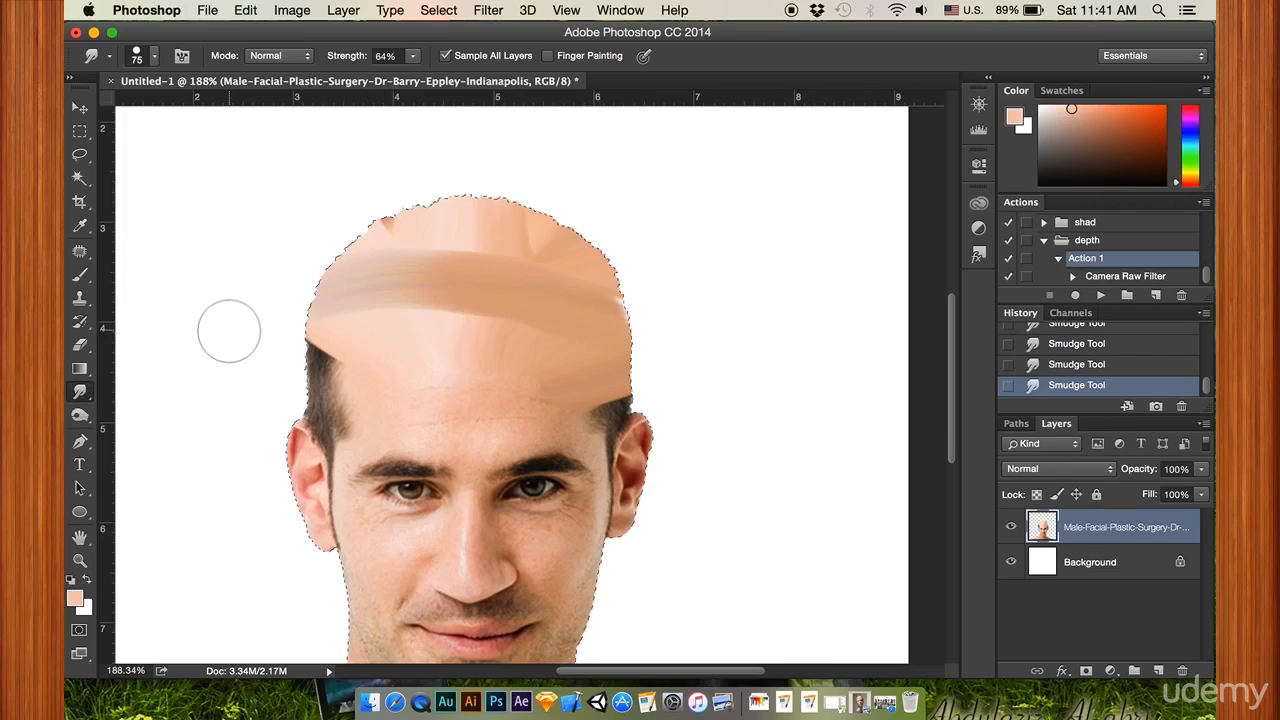
pyautogui.click(1100, 365)
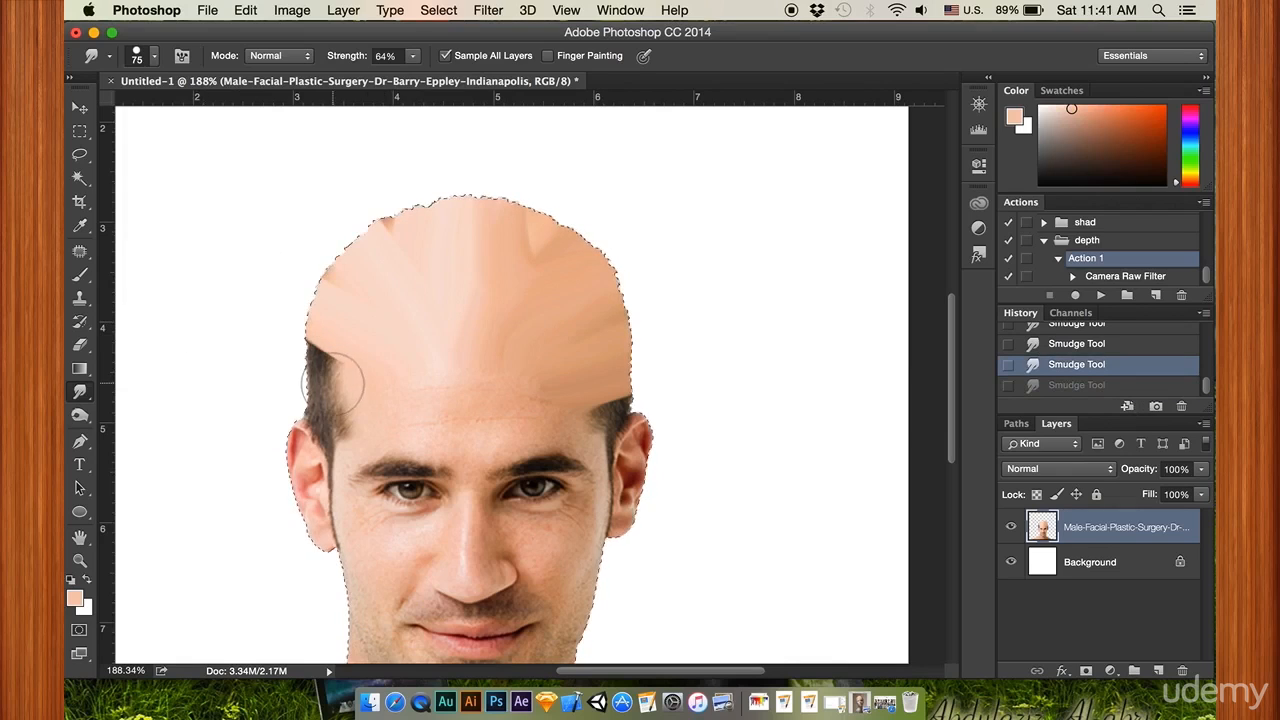
# - Smudge skin over the remaining hair above both ears
pyautogui.moveTo(254, 363); pyautogui.dragTo(321, 400)
pyautogui.moveTo(234, 351); pyautogui.dragTo(343, 405)
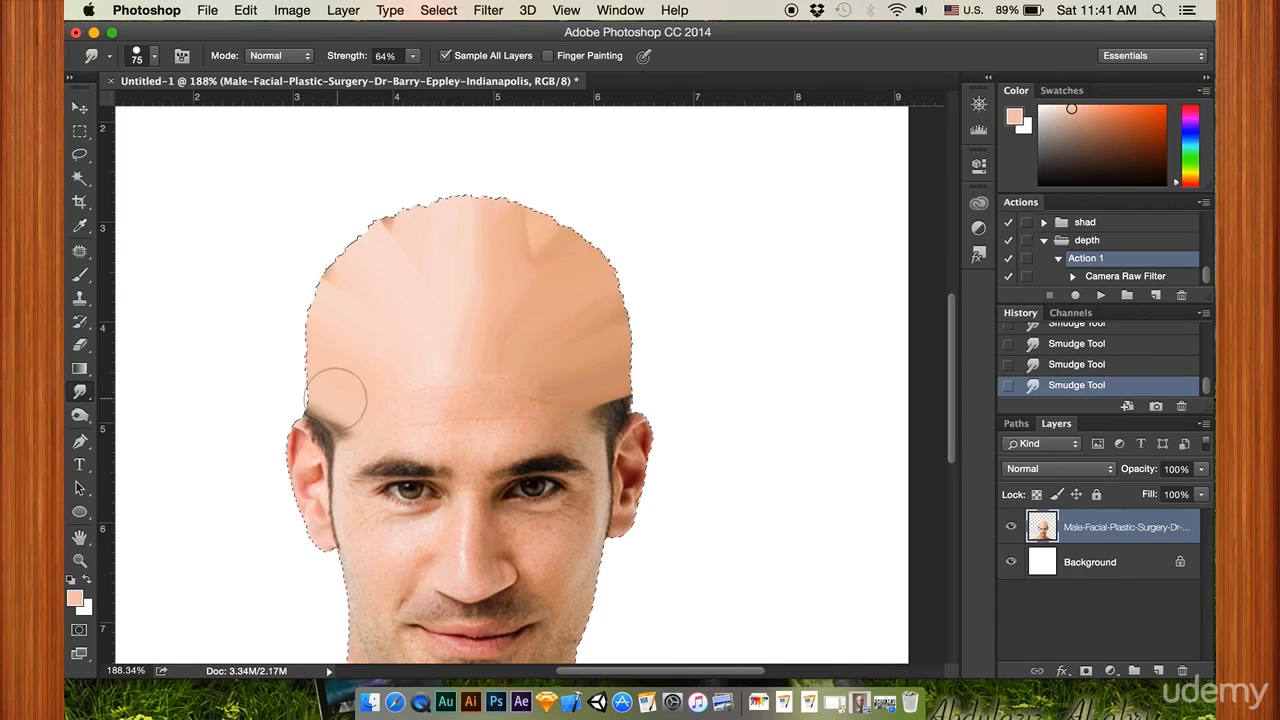
pyautogui.moveTo(583, 390)
pyautogui.mouseDown()
pyautogui.moveTo(629, 366)
pyautogui.moveTo(562, 372)
pyautogui.moveTo(587, 348)
pyautogui.mouseUp()
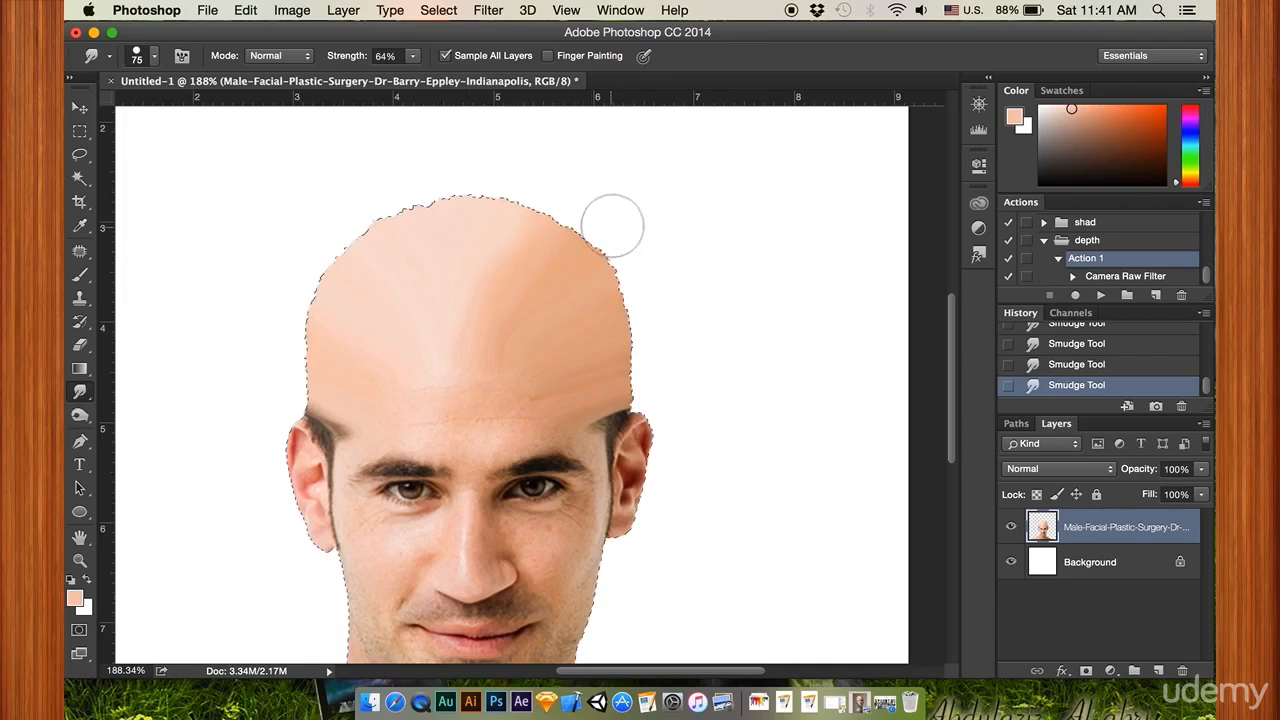
# - Blend the skin tones on the crown with smudge strokes and clear the selection
pyautogui.moveTo(498, 284)
pyautogui.mouseDown()
pyautogui.moveTo(480, 277)
pyautogui.moveTo(486, 190)
pyautogui.mouseUp()
pyautogui.moveTo(436, 336)
pyautogui.mouseDown()
pyautogui.moveTo(456, 263)
pyautogui.moveTo(431, 361)
pyautogui.moveTo(504, 276)
pyautogui.moveTo(489, 227)
pyautogui.mouseUp()
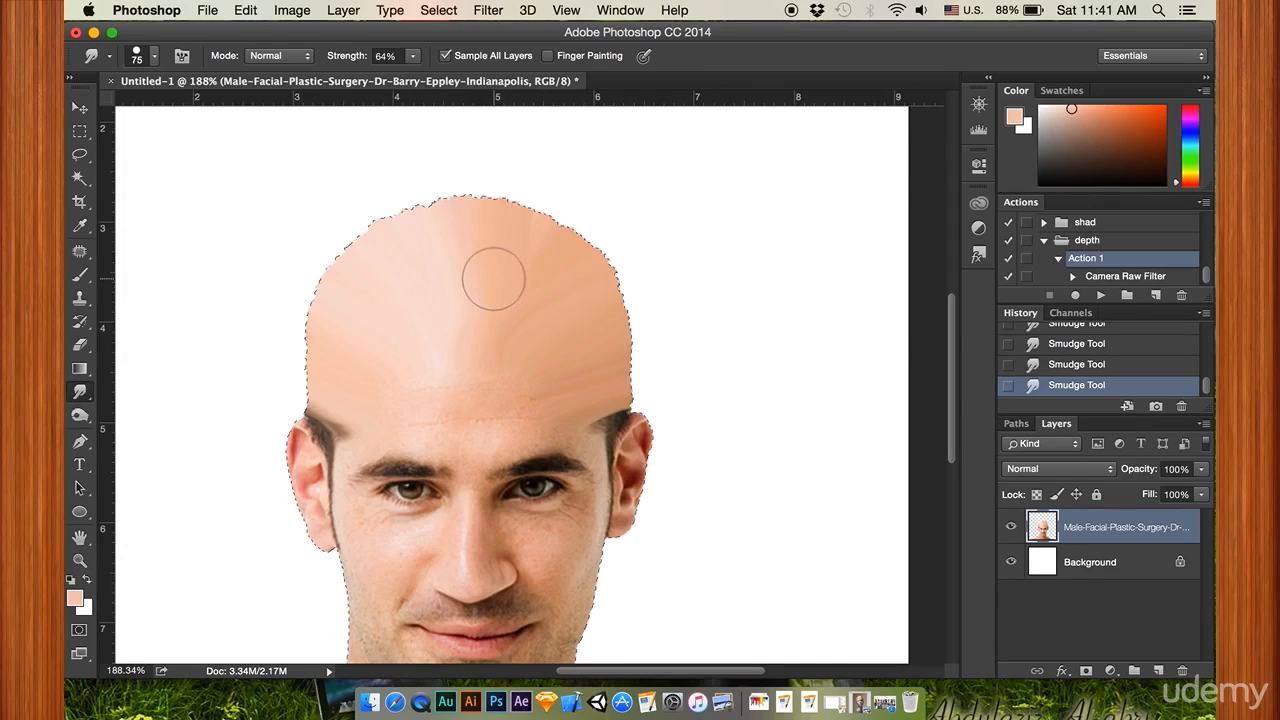
pyautogui.press('super+d')
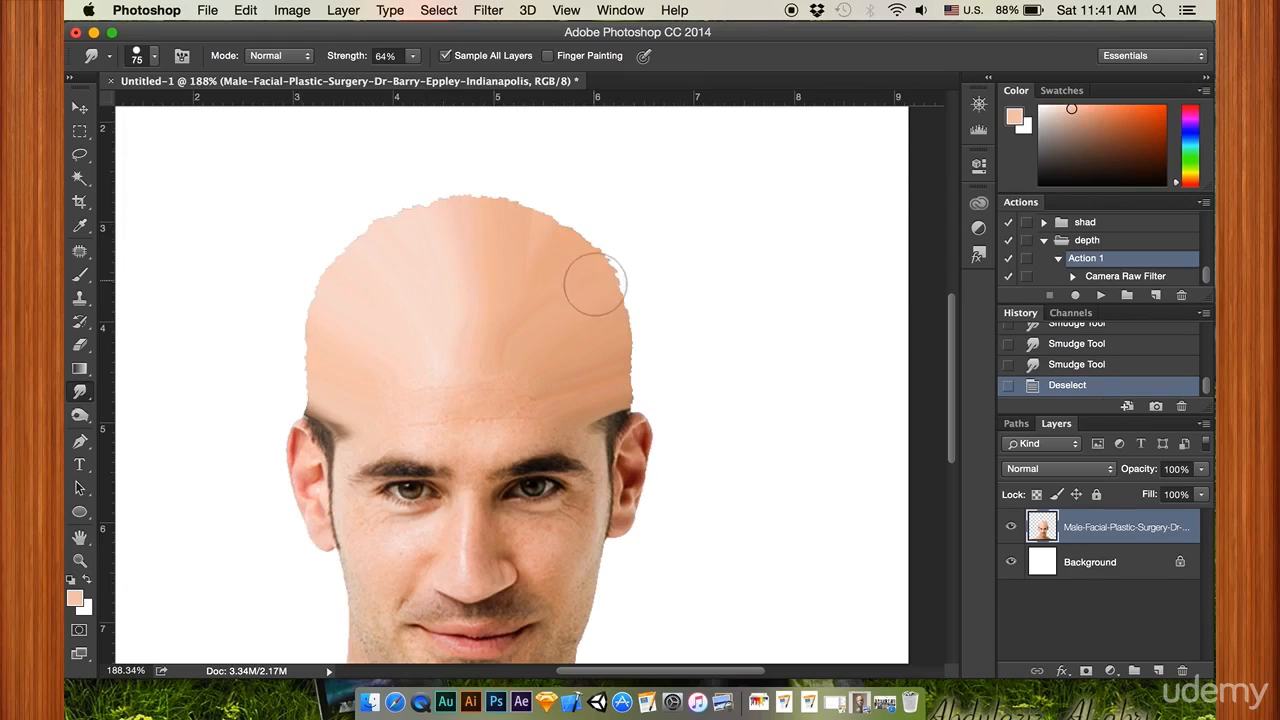
# - Add a vertical guide at the scalp's left edge and a horizontal guide at the top of the head
pyautogui.scroll(-1, 568, 392)
pyautogui.scroll(-3, 568, 392)
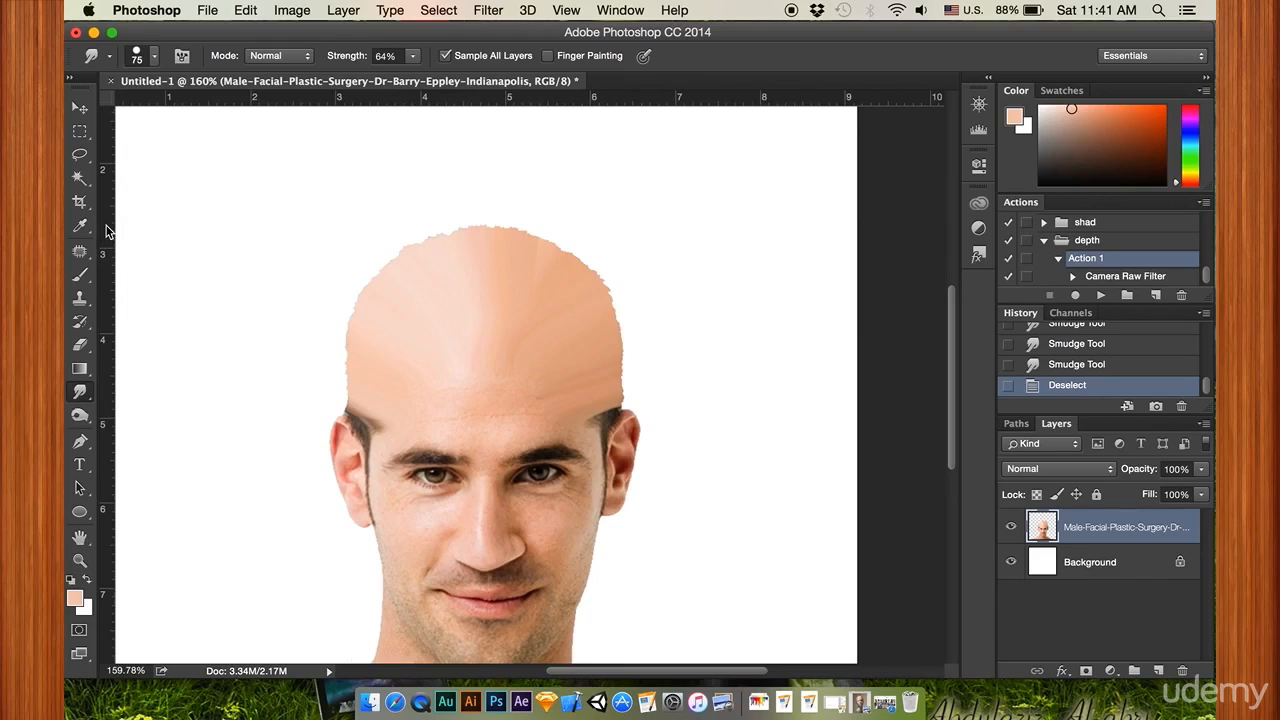
pyautogui.moveTo(108, 237); pyautogui.dragTo(346, 248)
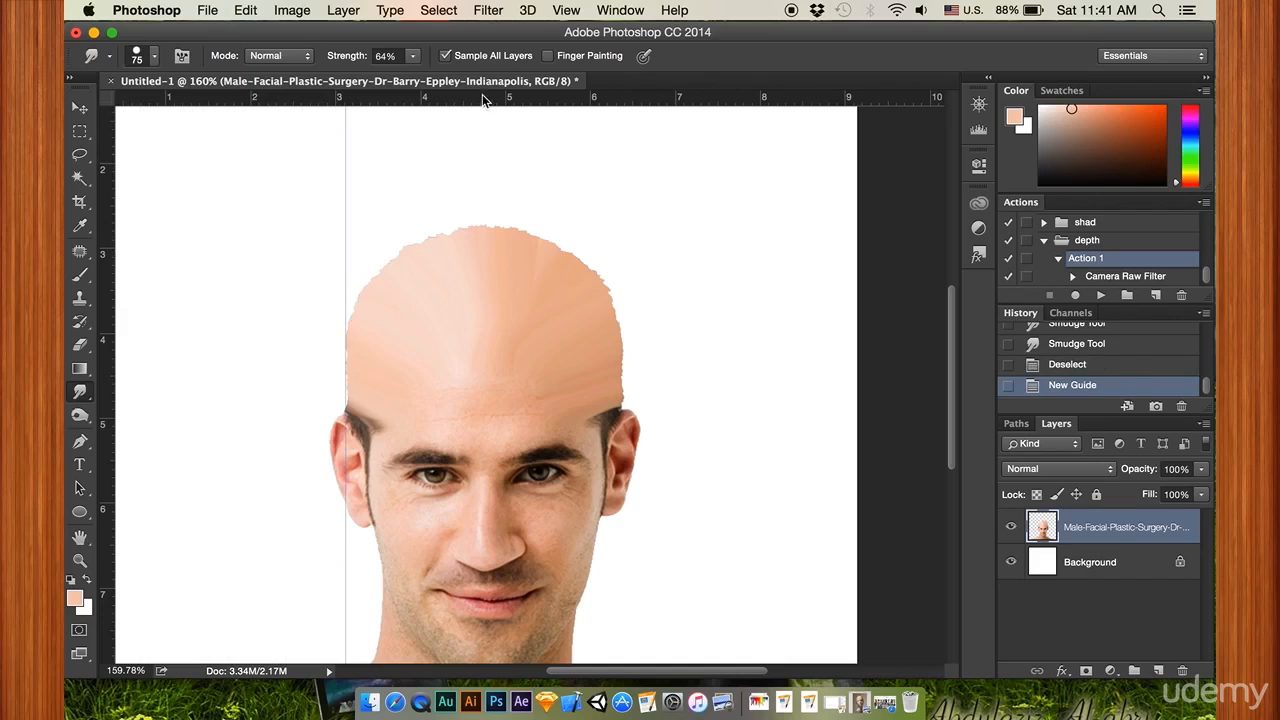
pyautogui.moveTo(497, 104); pyautogui.dragTo(509, 229)
# - Draw an elliptical selection about 3.3 cm across around the scalp, starting from the guides' intersection
pyautogui.moveTo(80, 131); pyautogui.dragTo(138, 150)
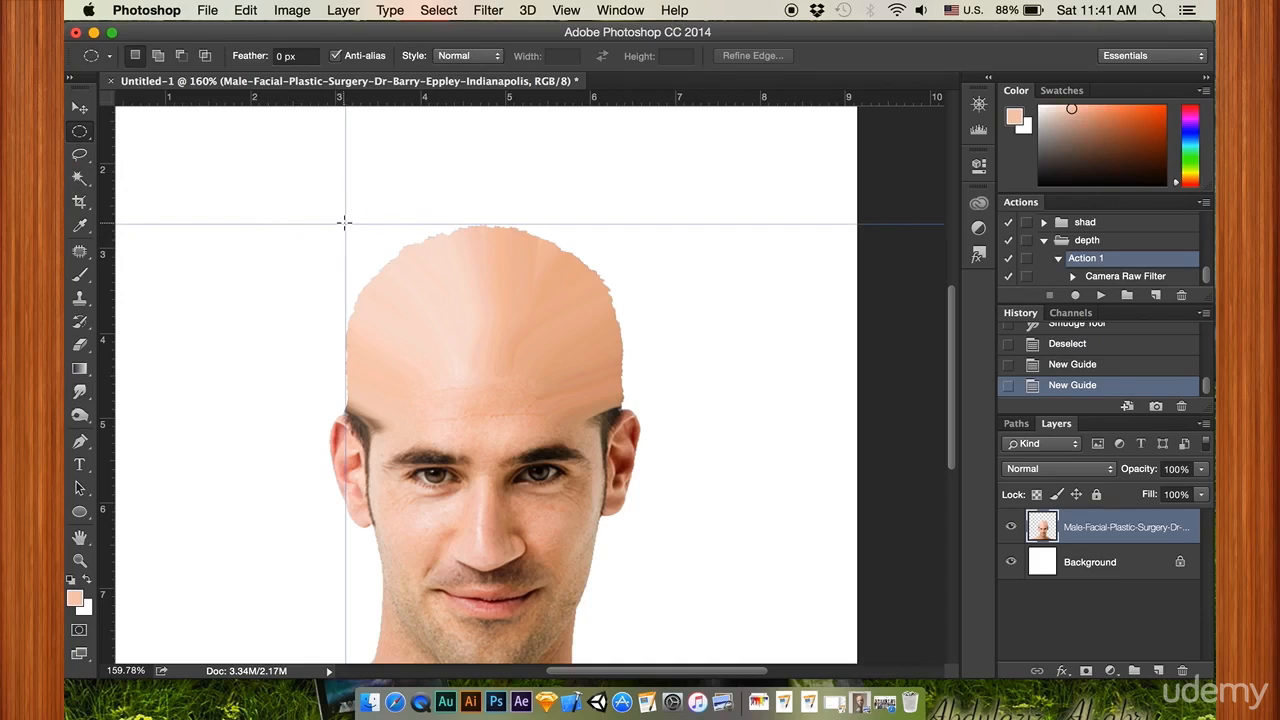
pyautogui.moveTo(80, 134); pyautogui.dragTo(80, 138)
pyautogui.moveTo(344, 224); pyautogui.dragTo(626, 502)
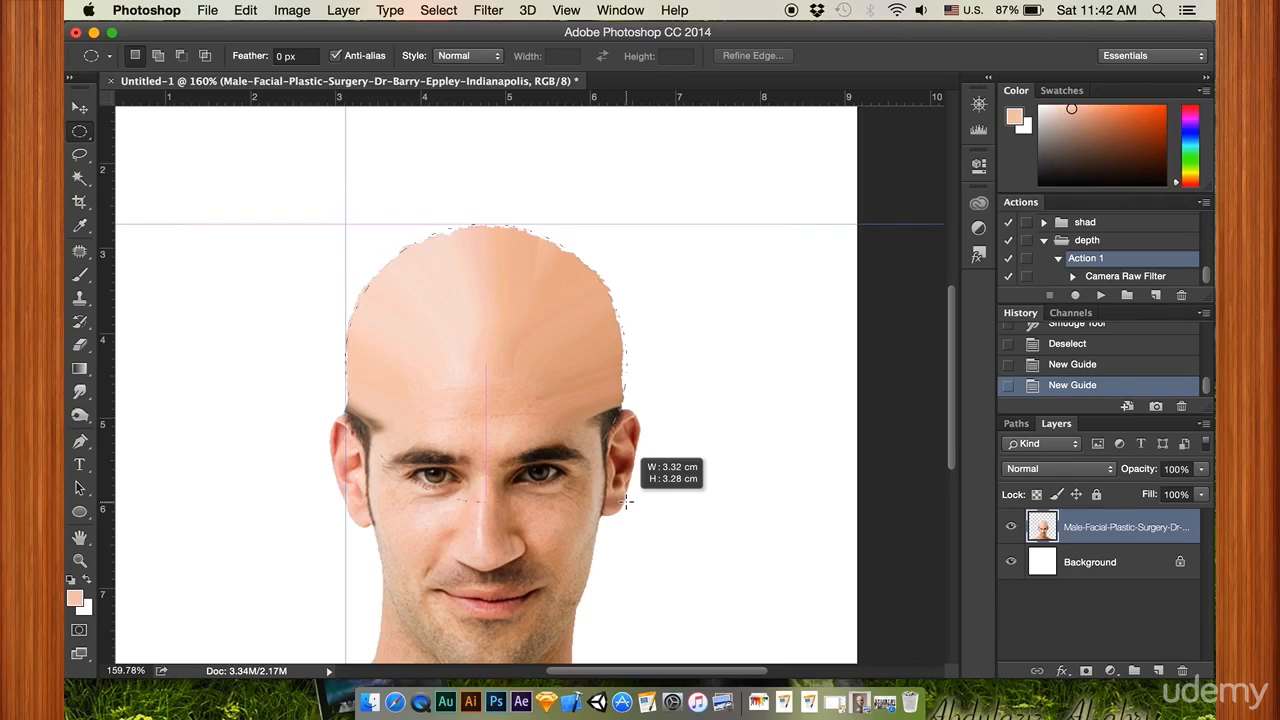
pyautogui.moveTo(627, 503); pyautogui.dragTo(627, 503)
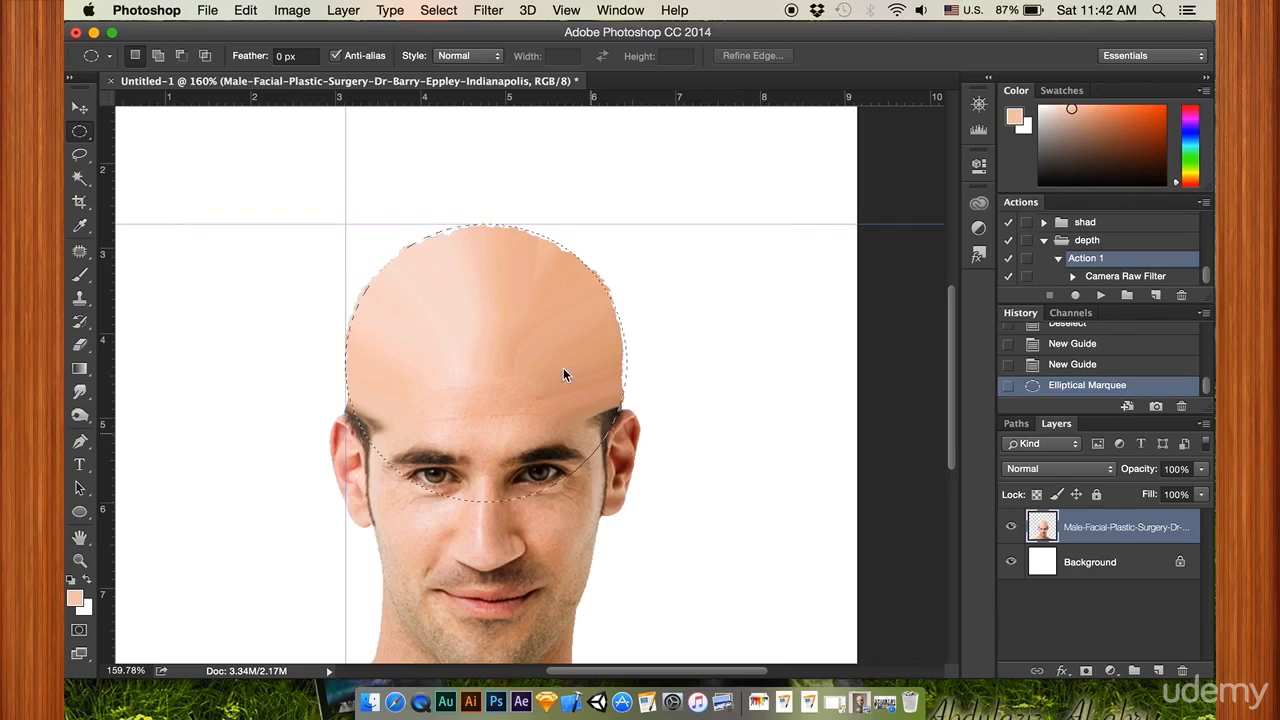
# - Smudge the skin outward along the scalp's upper edge to fill the elliptical selection, and undo the last two strokes
pyautogui.click(79, 391)
pyautogui.moveTo(493, 220)
pyautogui.mouseDown()
pyautogui.moveTo(429, 200)
pyautogui.moveTo(398, 237)
pyautogui.mouseUp()
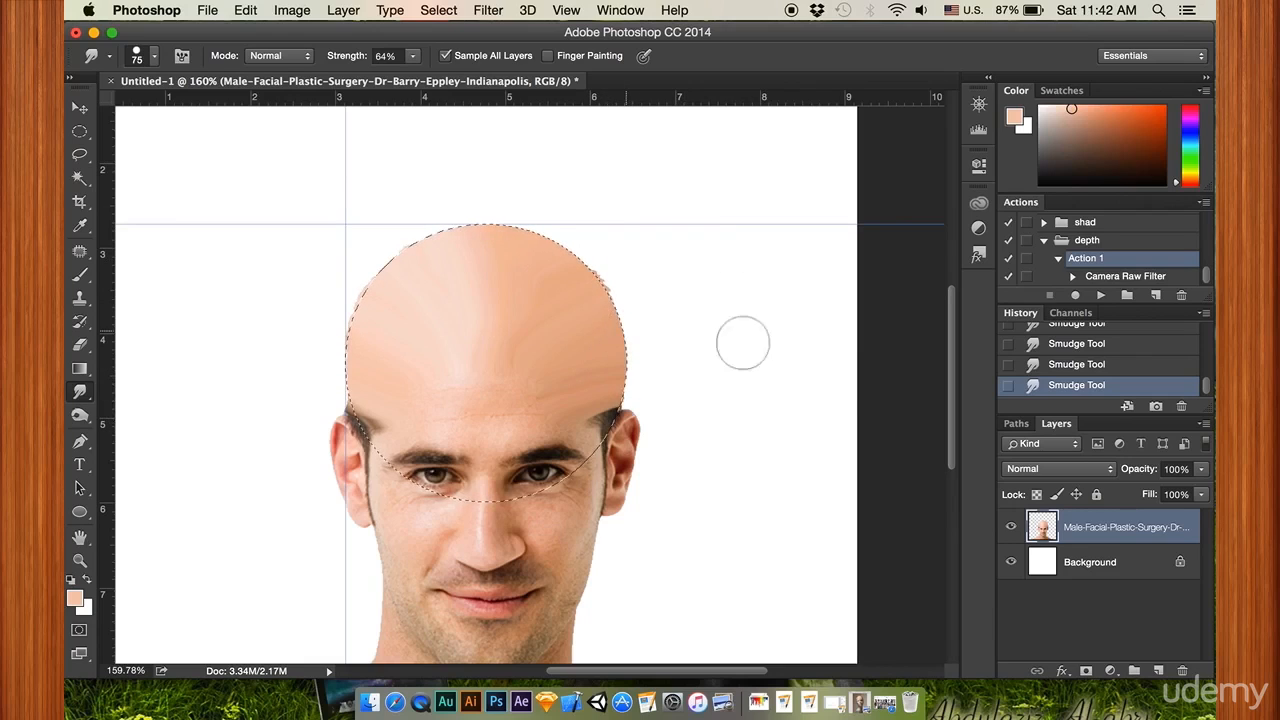
pyautogui.click(1066, 344)
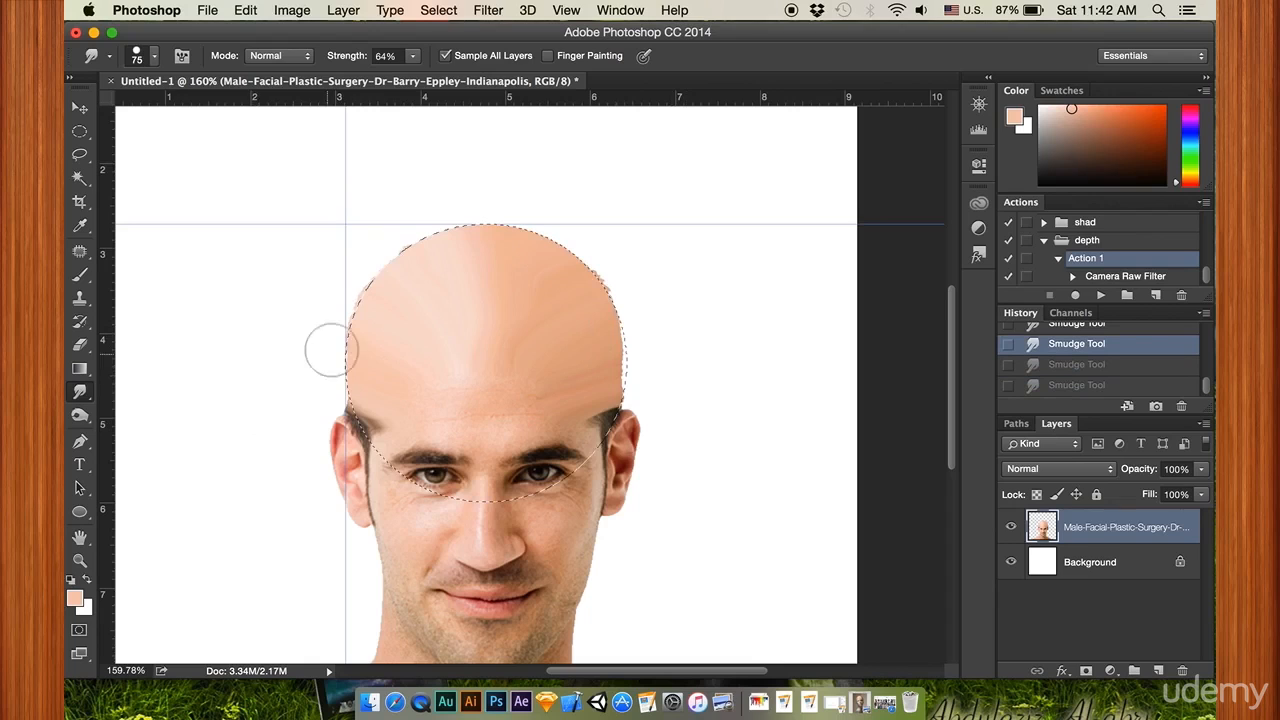
# - Invert the elliptical selection around the scalp
pyautogui.click(80, 131)
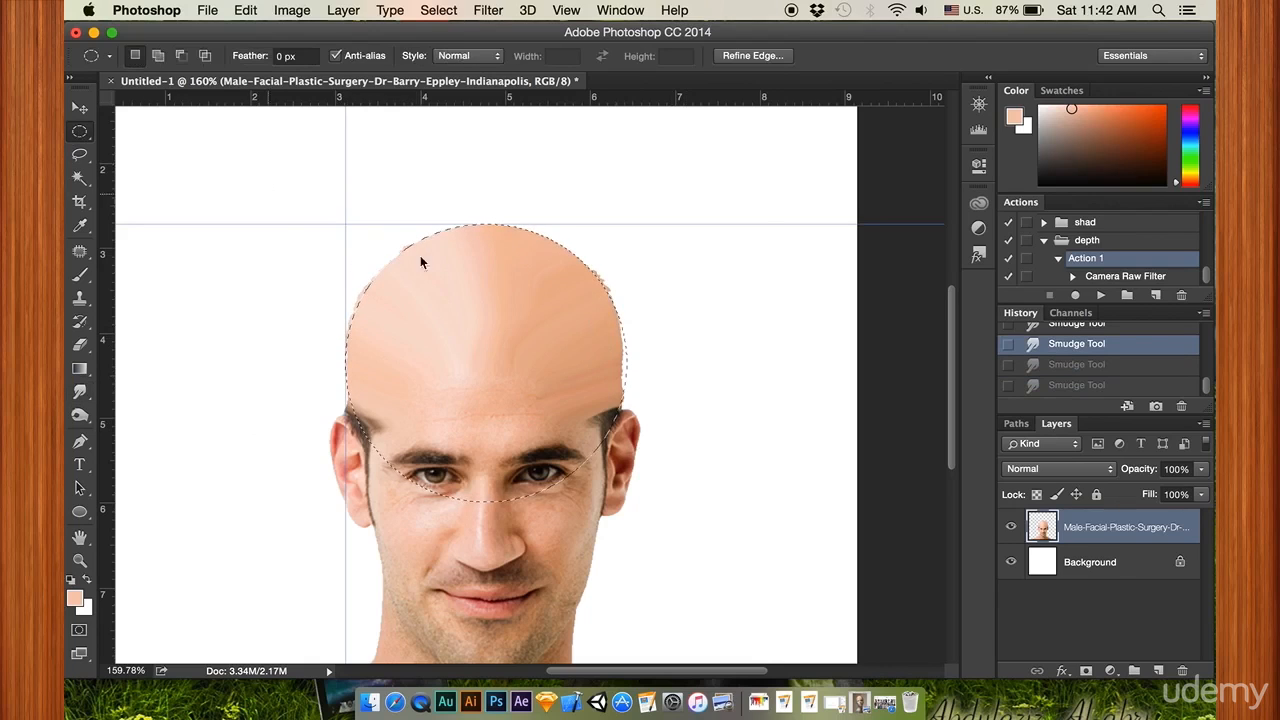
pyautogui.rightClick(459, 298)
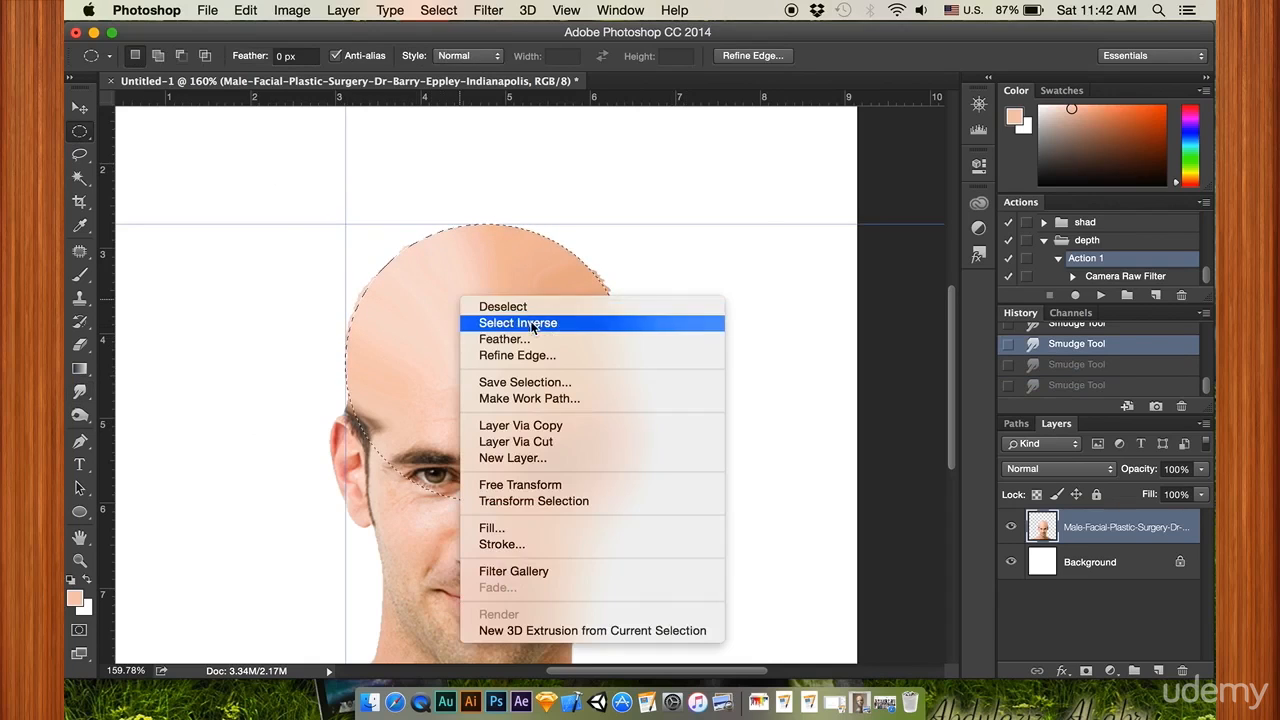
pyautogui.click(531, 324)
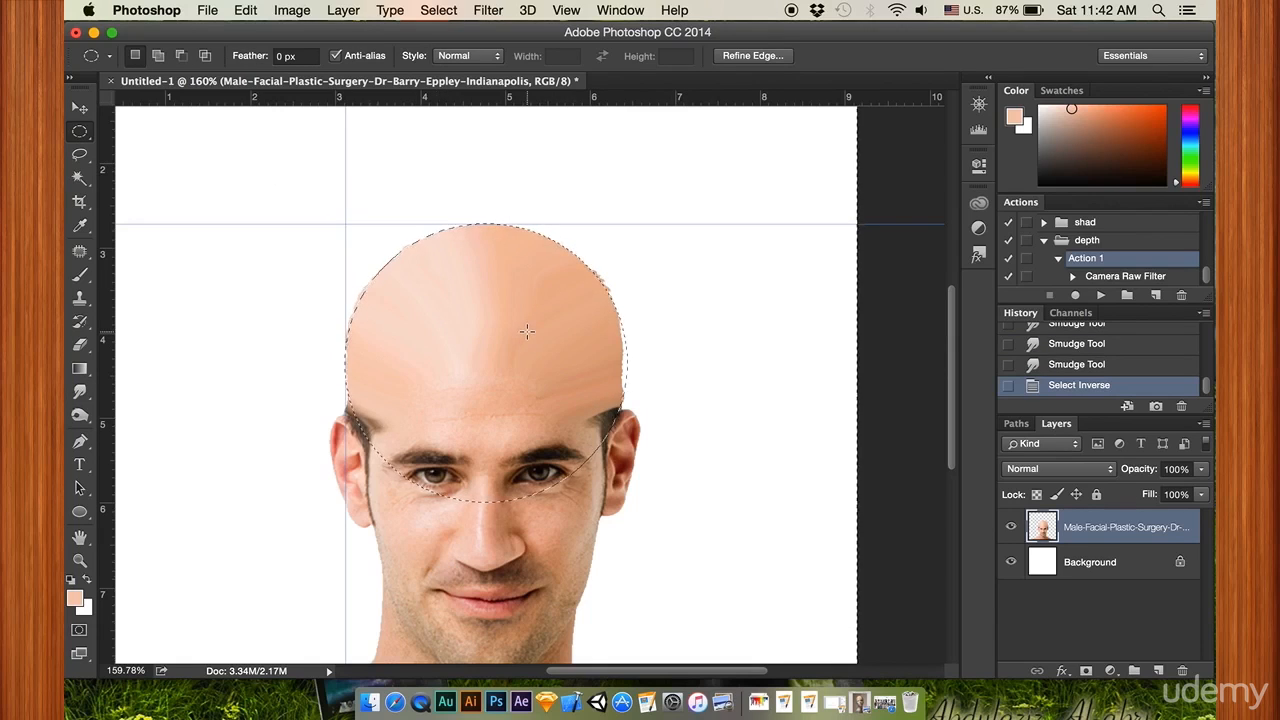
pyautogui.press('Delete')
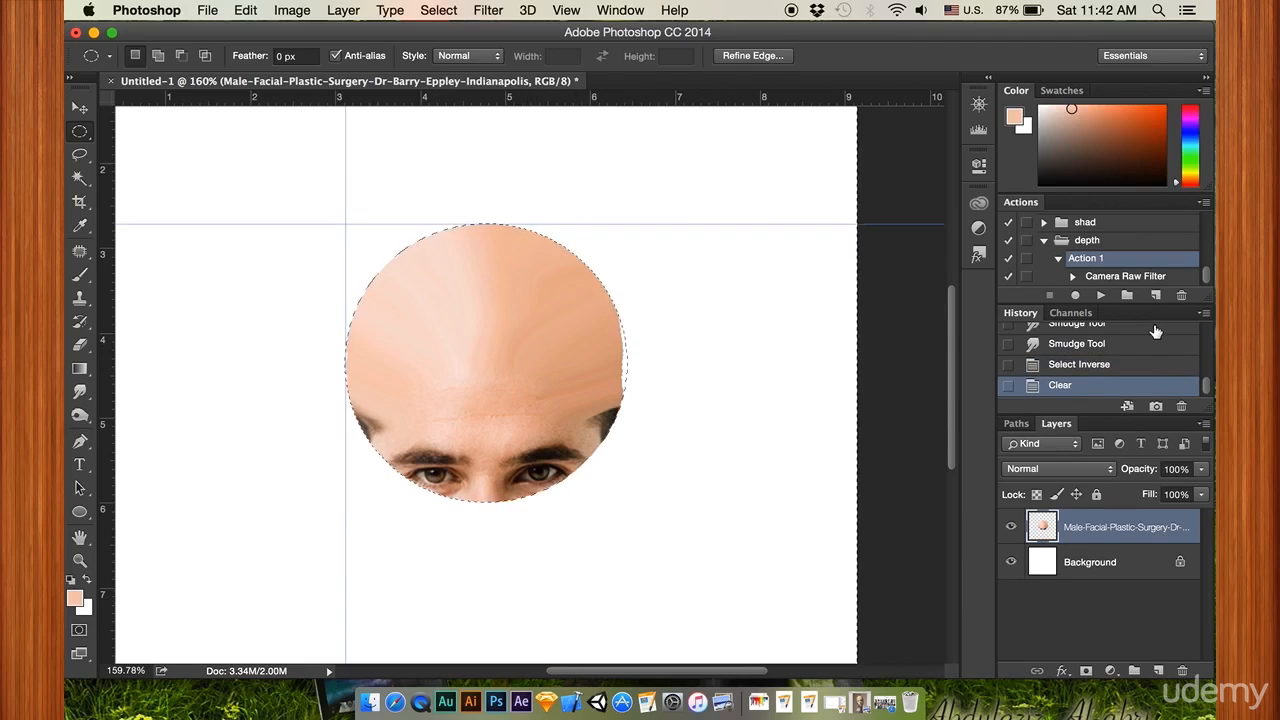
pyautogui.click(1088, 364)
pyautogui.scroll(-5, 617, 494)
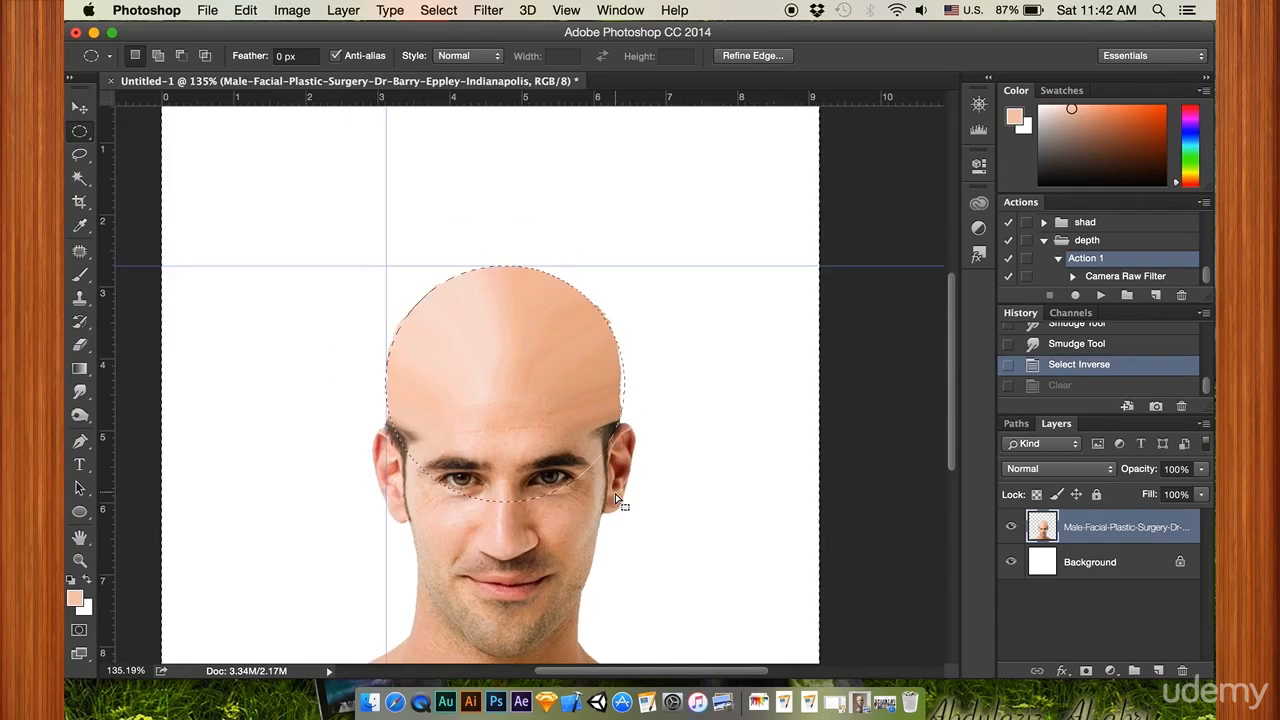
pyautogui.rightClick(80, 131)
pyautogui.click(170, 129)
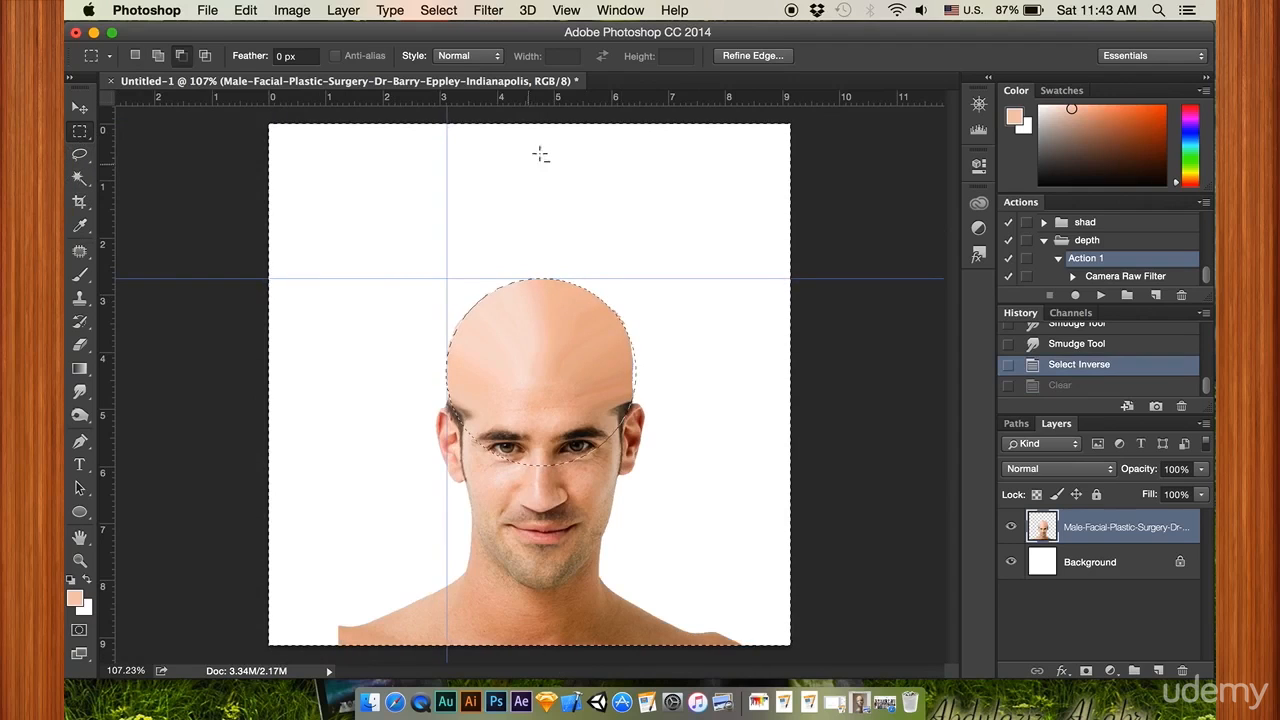
pyautogui.click(159, 56)
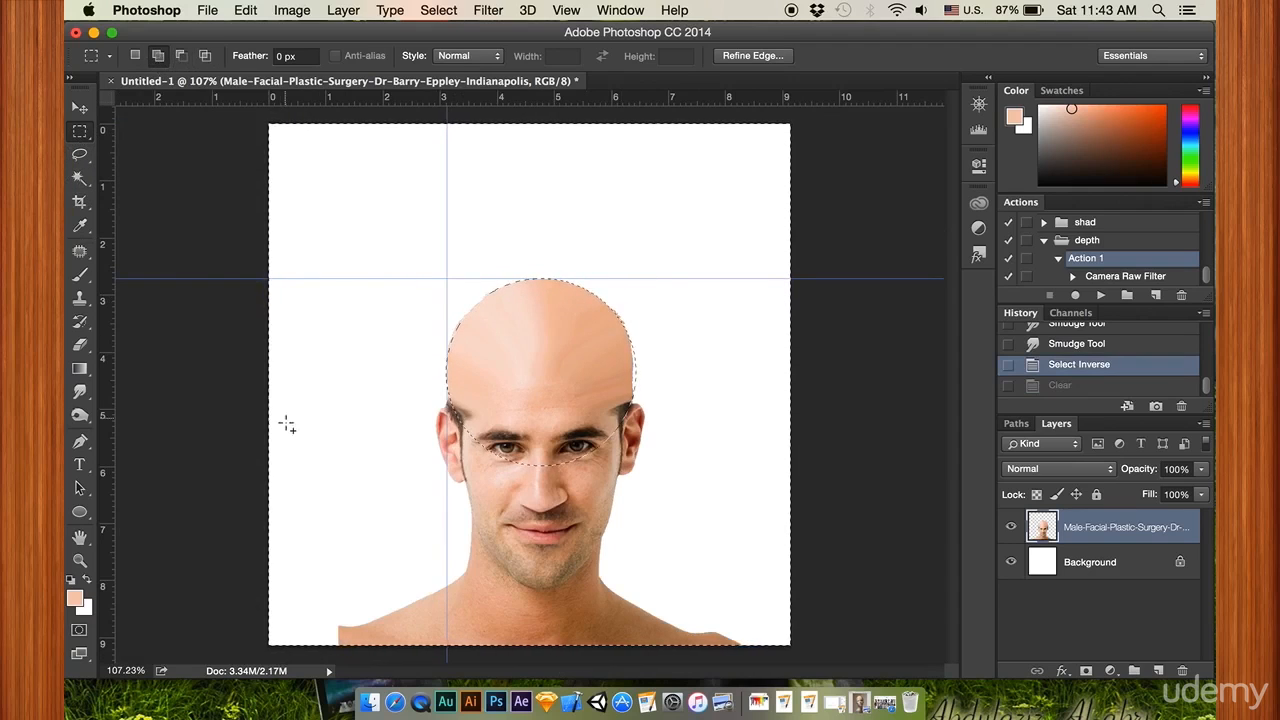
pyautogui.moveTo(239, 380); pyautogui.dragTo(760, 645)
pyautogui.moveTo(1060, 655); pyautogui.dragTo(806, 611)
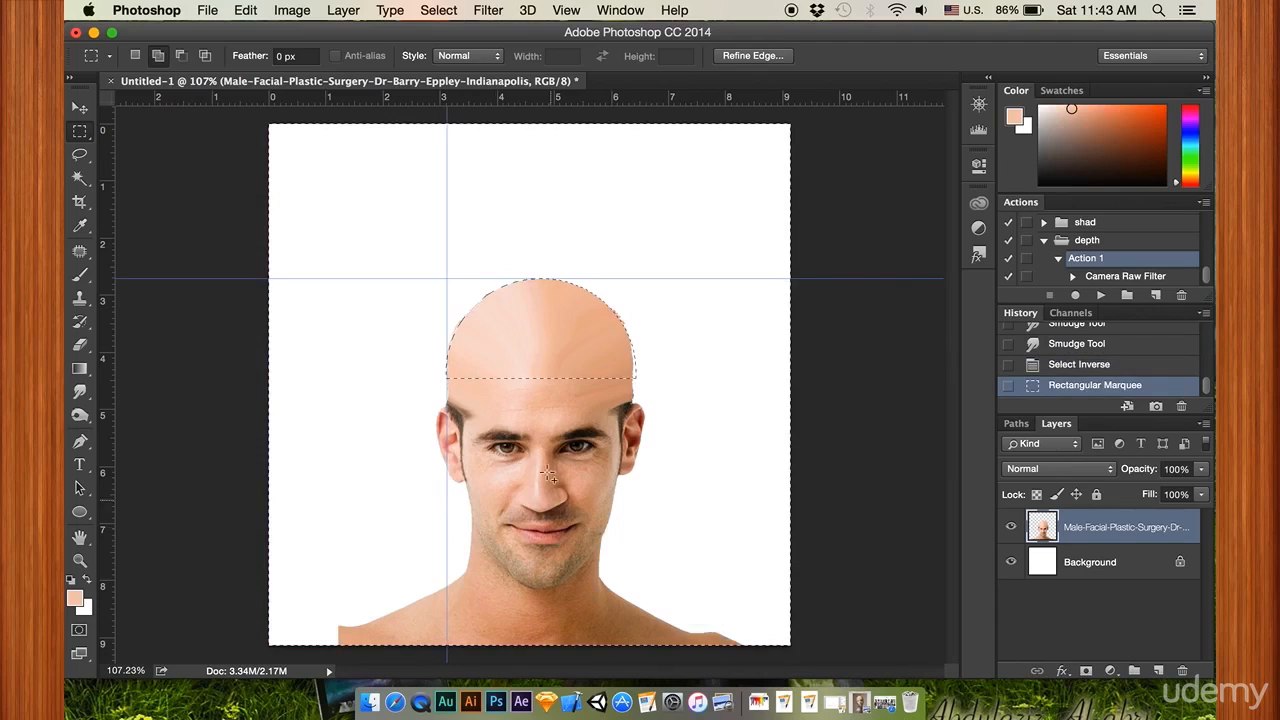
pyautogui.scroll(2, 506, 363)
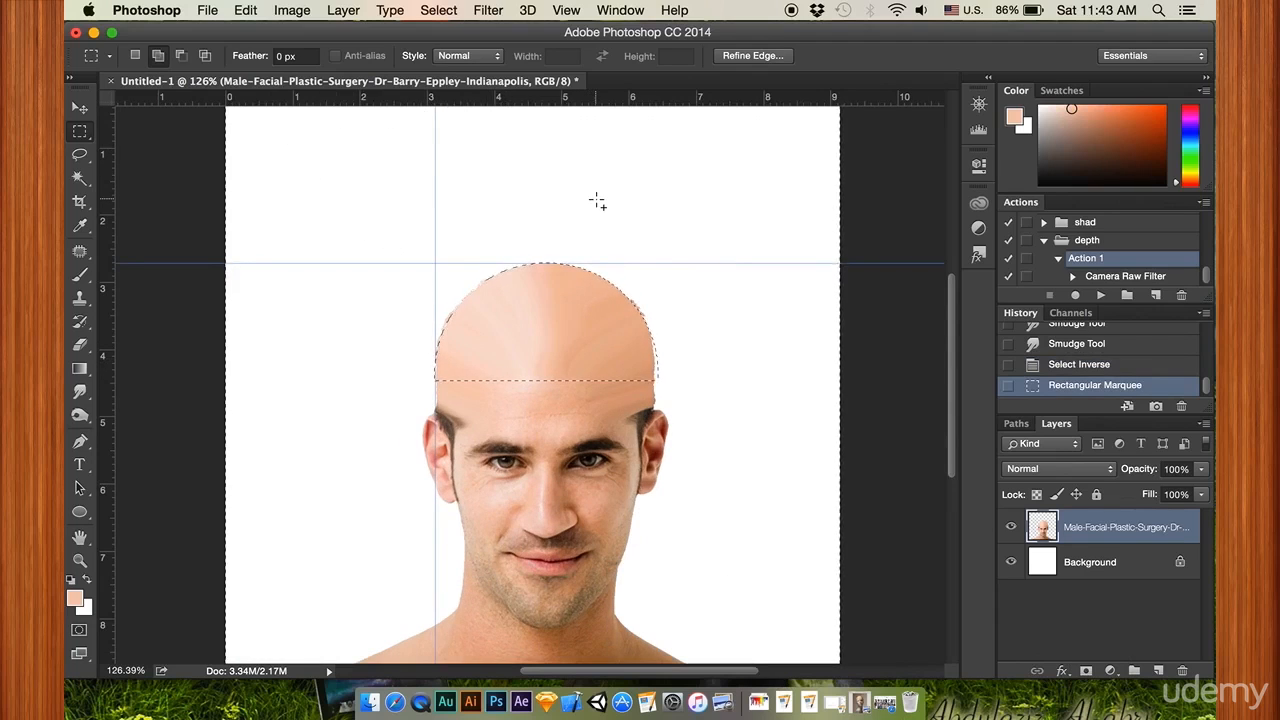
pyautogui.press('Delete')
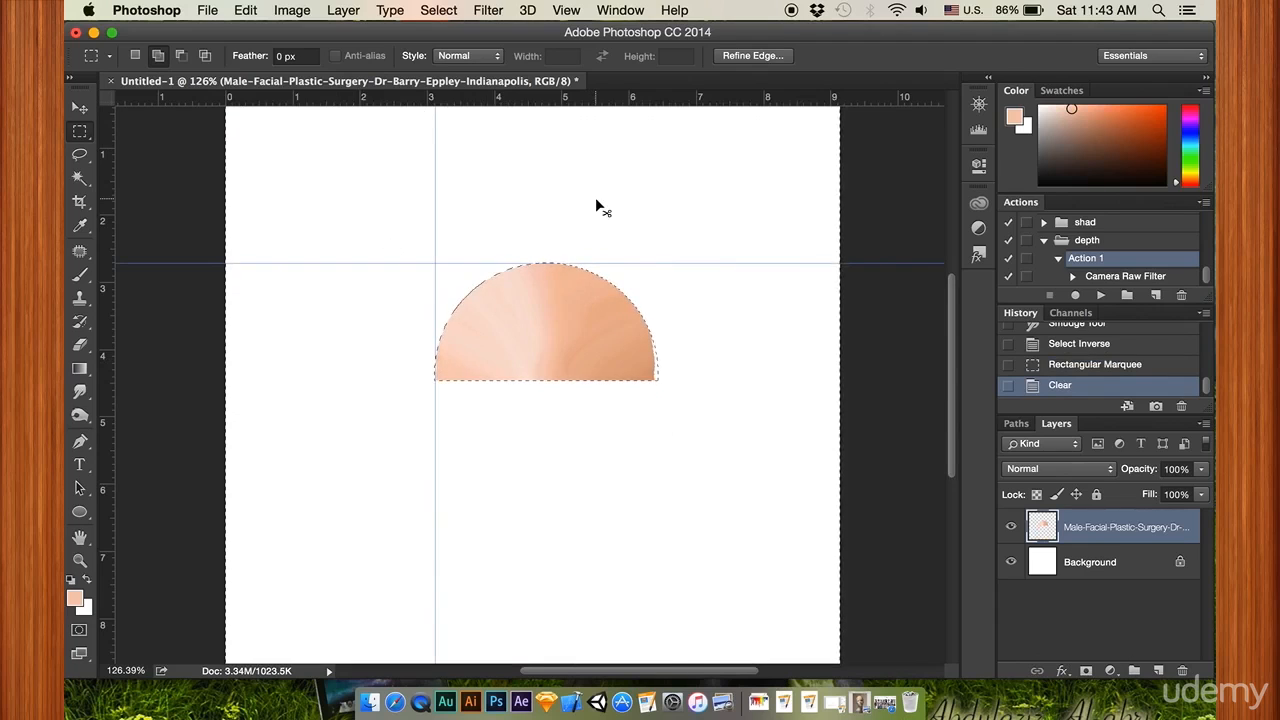
pyautogui.hotkey('ctrl', 'z')
# - Subtract a rectangle covering everything below mid-scalp from the selection, so the face, ears and shoulders are excluded
pyautogui.click(81, 140)
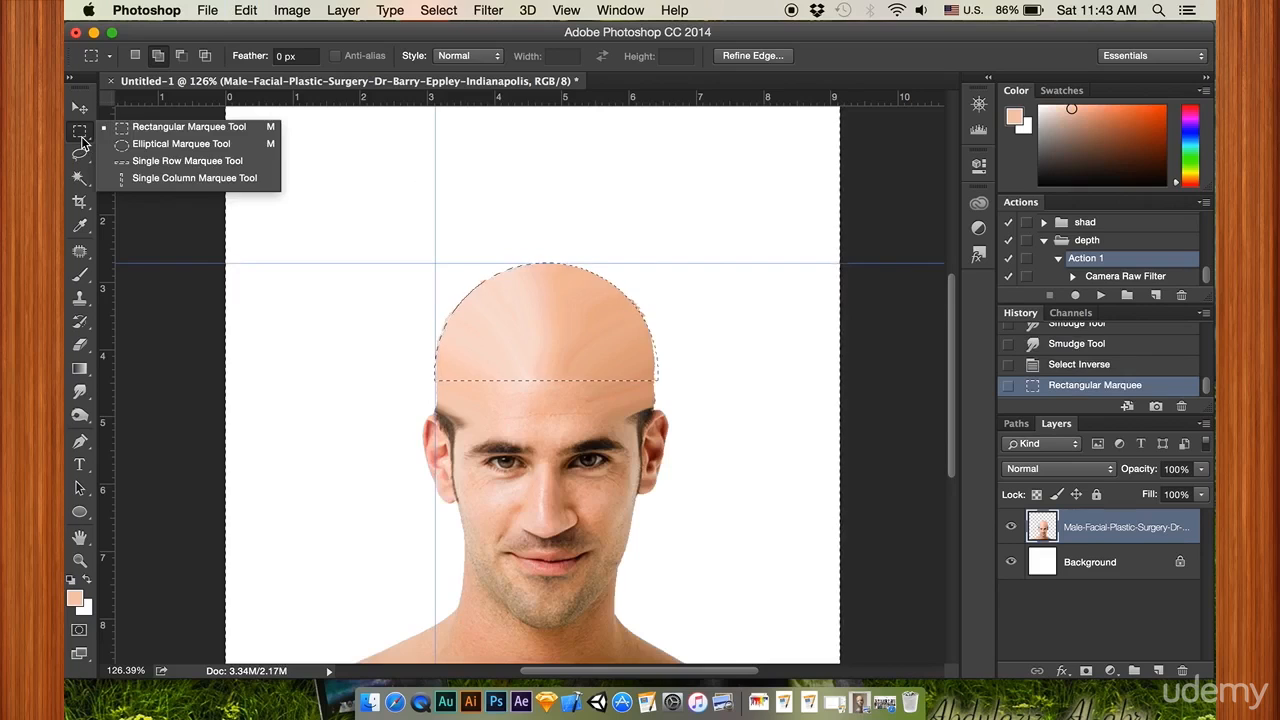
pyautogui.click(150, 127)
pyautogui.click(179, 57)
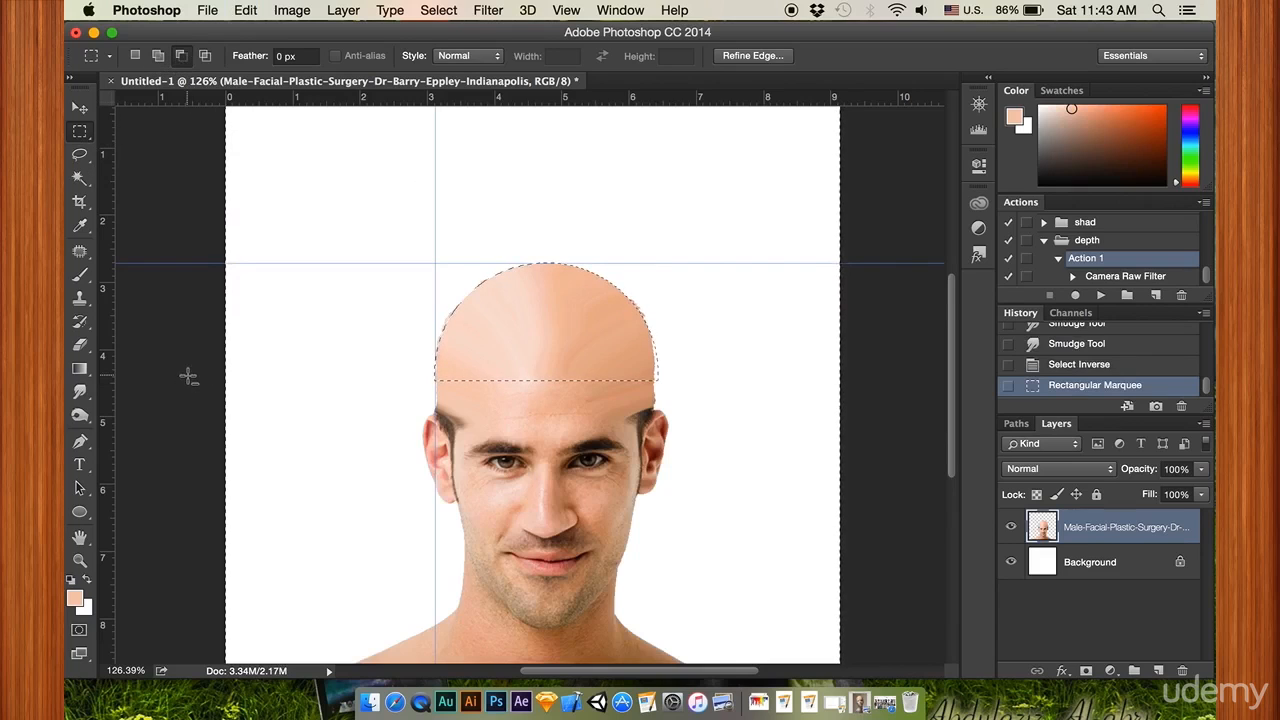
pyautogui.moveTo(191, 380); pyautogui.dragTo(797, 580)
# - Delete the stray pixels outside the rounded scalp outline and clear the selection
pyautogui.scroll(-2, 487, 447)
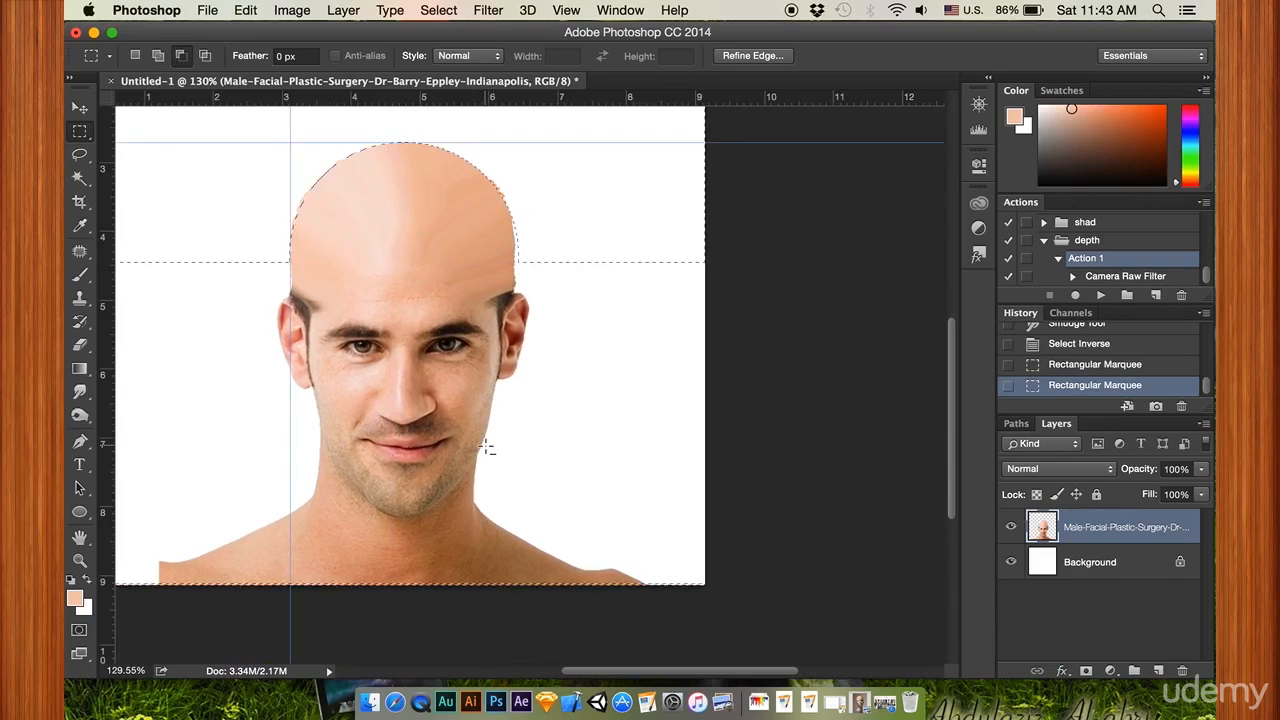
pyautogui.press('Delete')
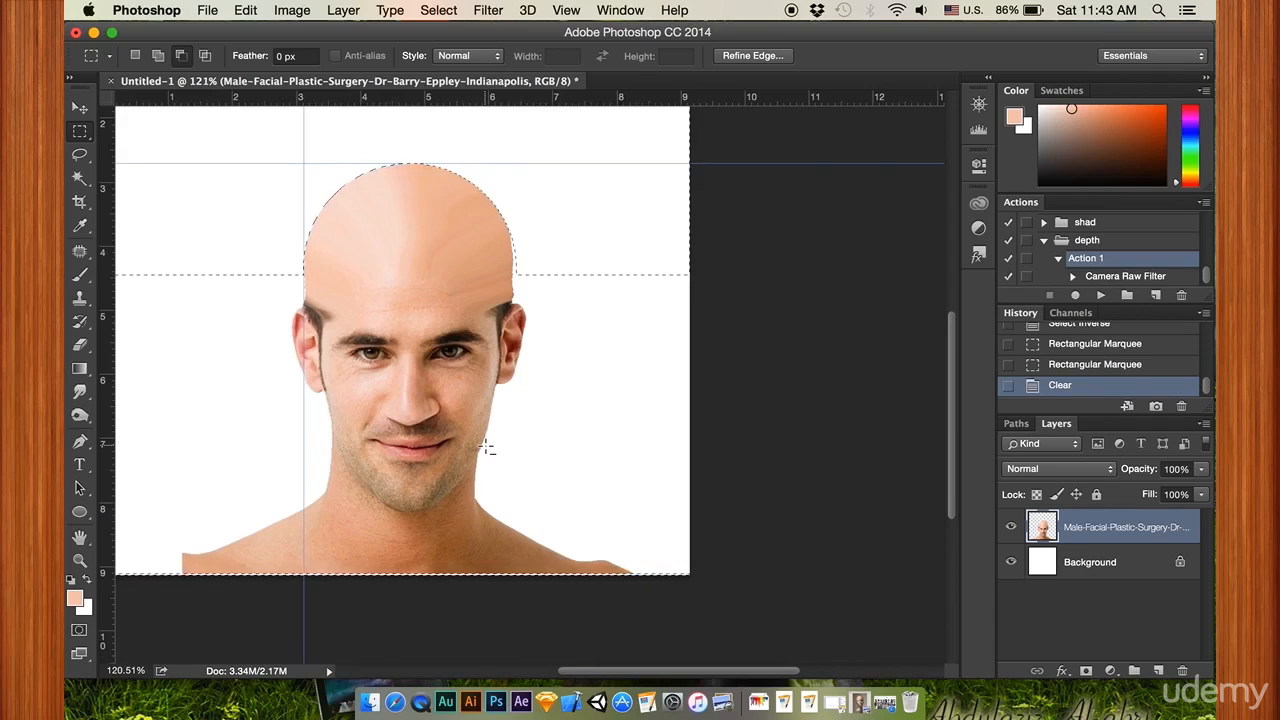
pyautogui.press('super+d')
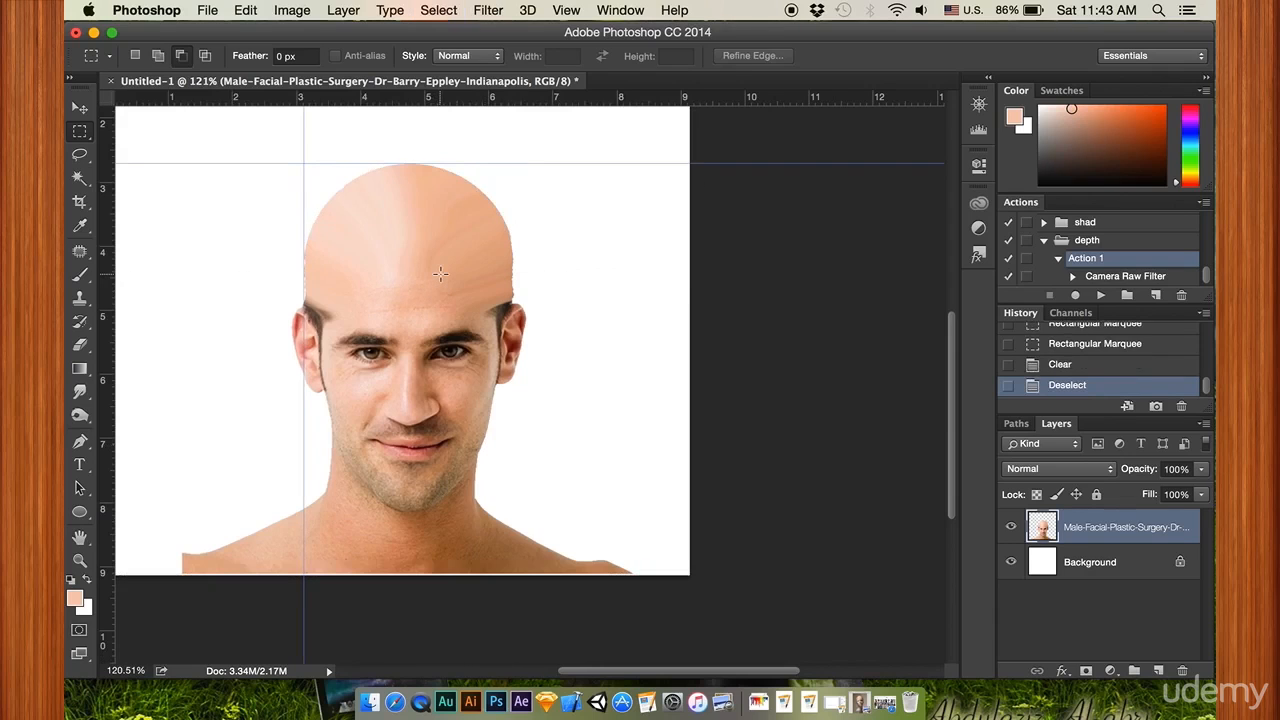
# - Smooth the scalp's side edge above the ear on the image's right with a 33 px Smudge brush
pyautogui.scroll(2, 443, 265)
pyautogui.scroll(5, 440, 272)
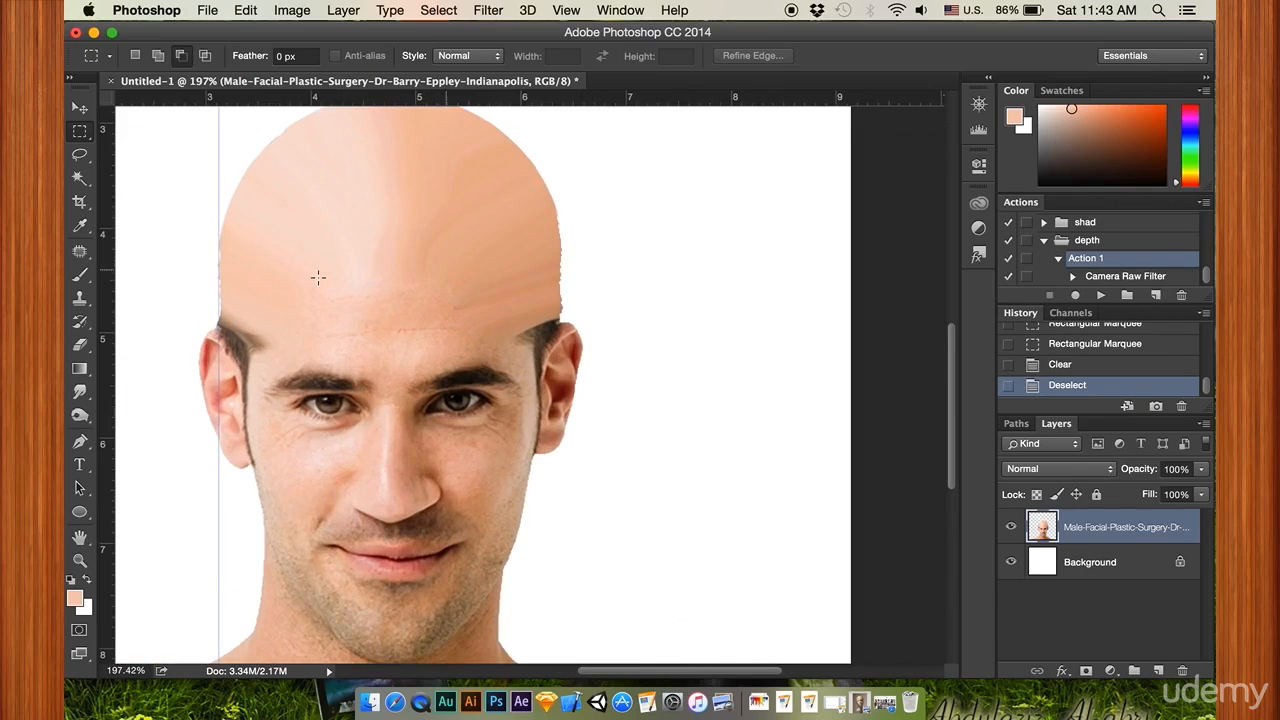
pyautogui.click(80, 391)
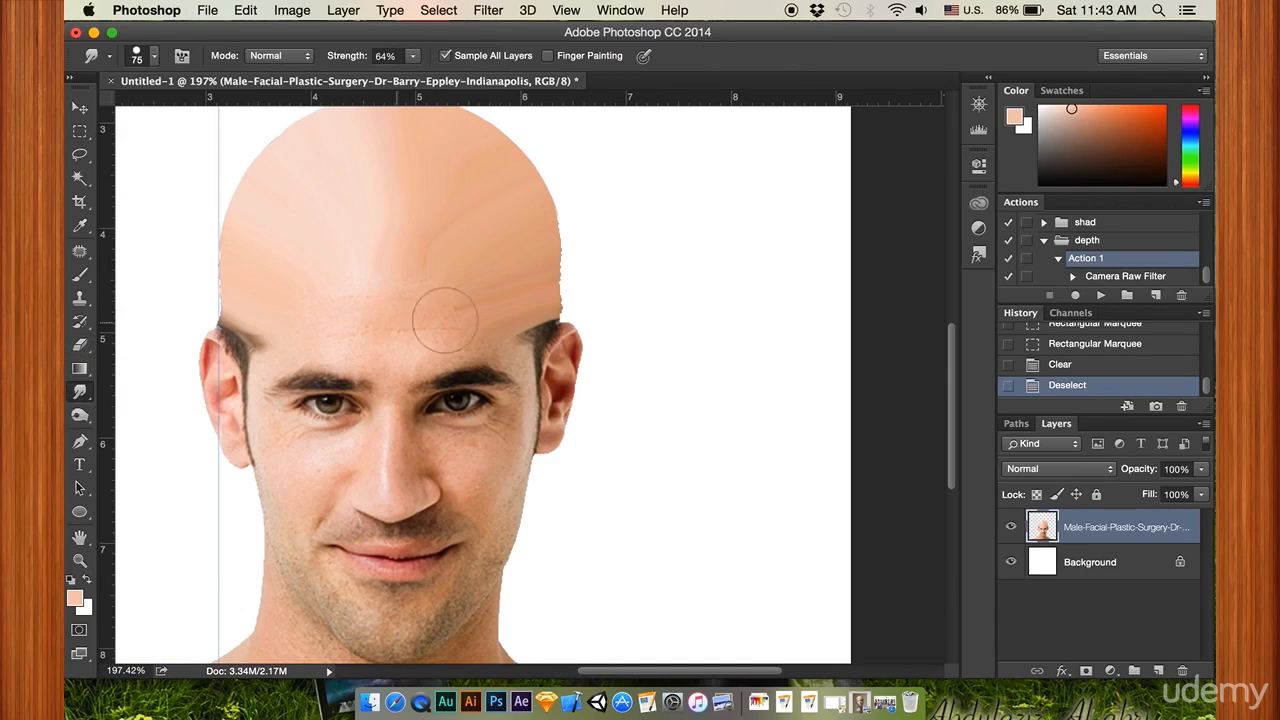
pyautogui.rightClick(644, 257)
pyautogui.click(752, 295)
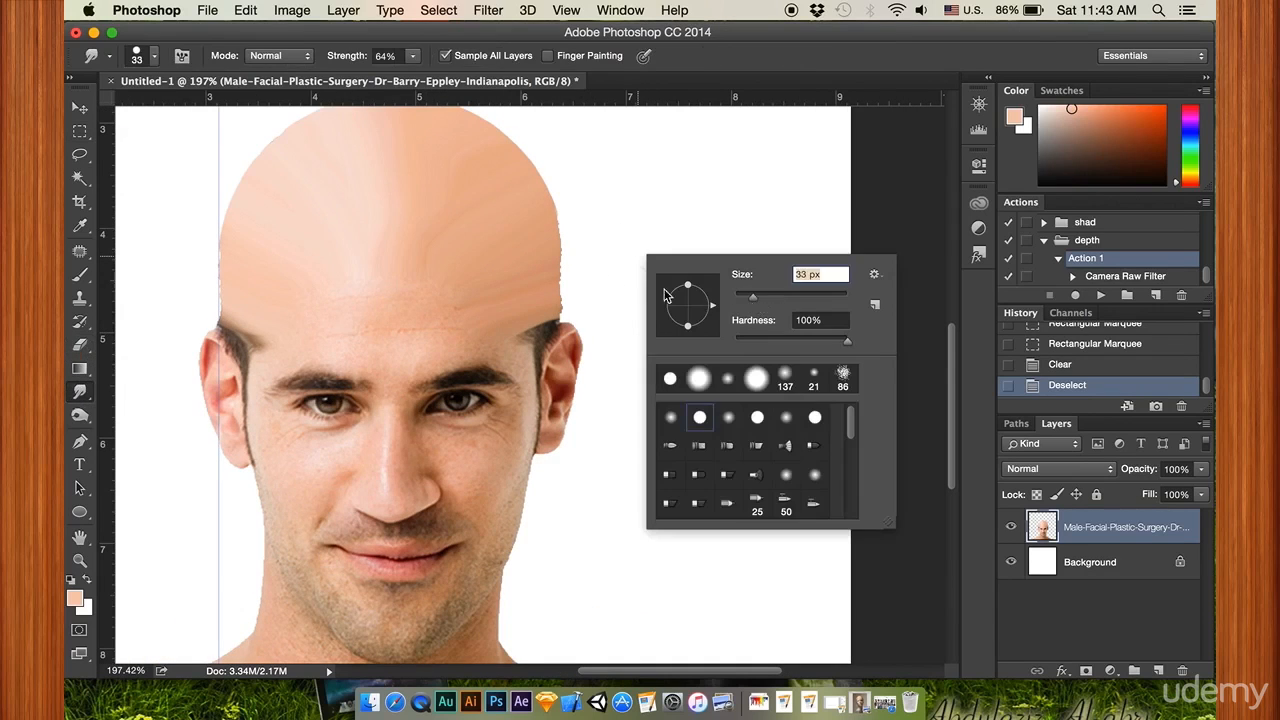
pyautogui.click(571, 223)
pyautogui.moveTo(573, 252)
pyautogui.mouseDown()
pyautogui.moveTo(575, 309)
pyautogui.moveTo(580, 289)
pyautogui.mouseUp()
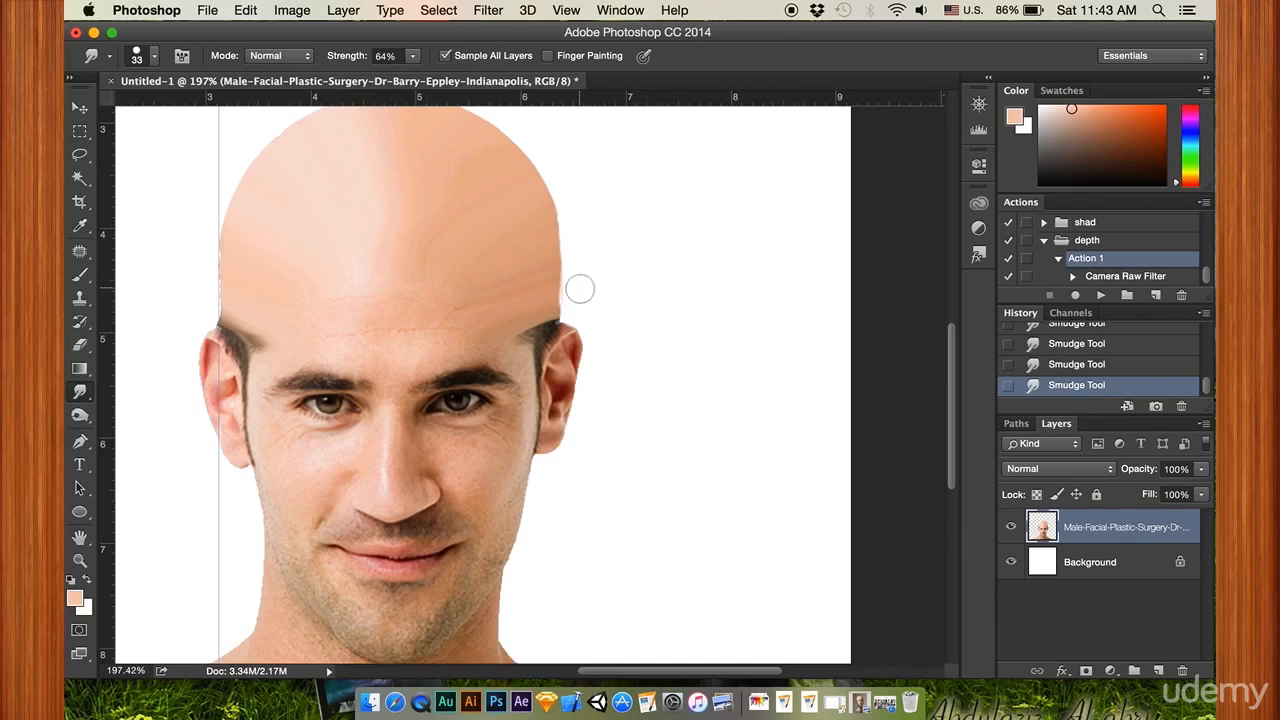
# - Smudge skin over the dark hair remnants at both temples
pyautogui.keyDown('alt'); pyautogui.scroll(-2, 583, 320); pyautogui.keyUp('alt')
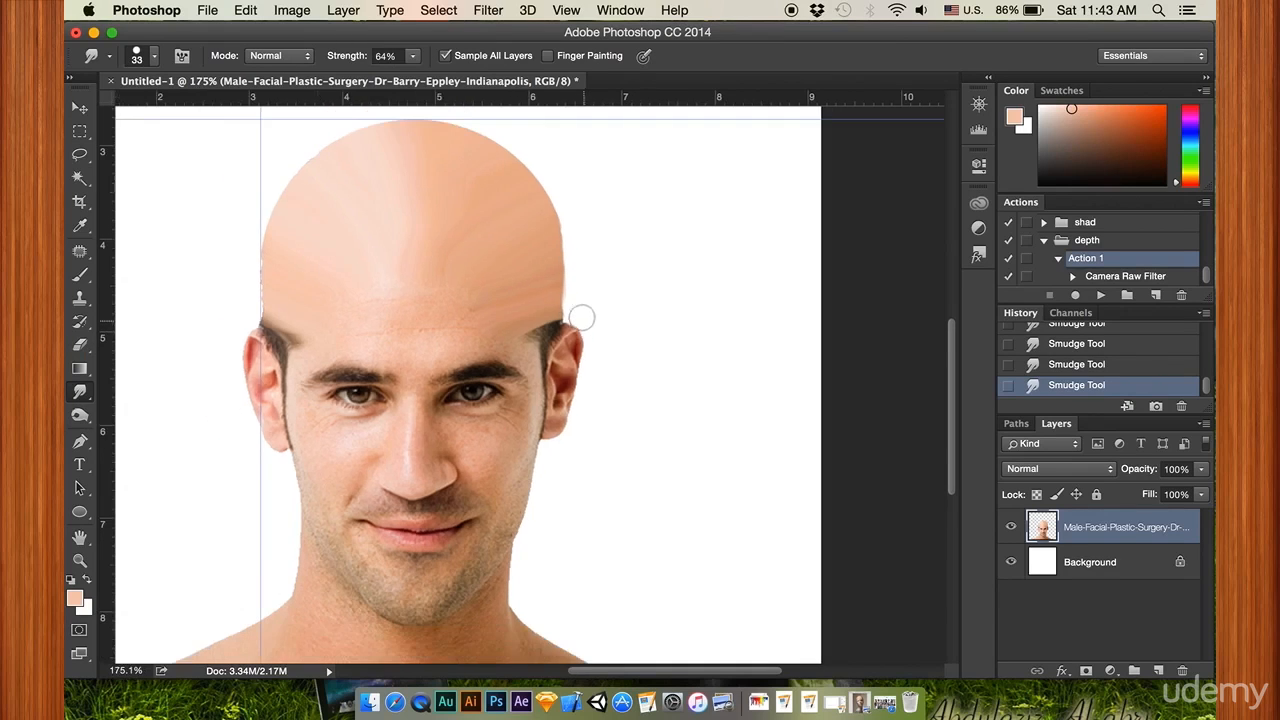
pyautogui.keyDown('alt'); pyautogui.scroll(-2, 387, 198); pyautogui.keyUp('alt')
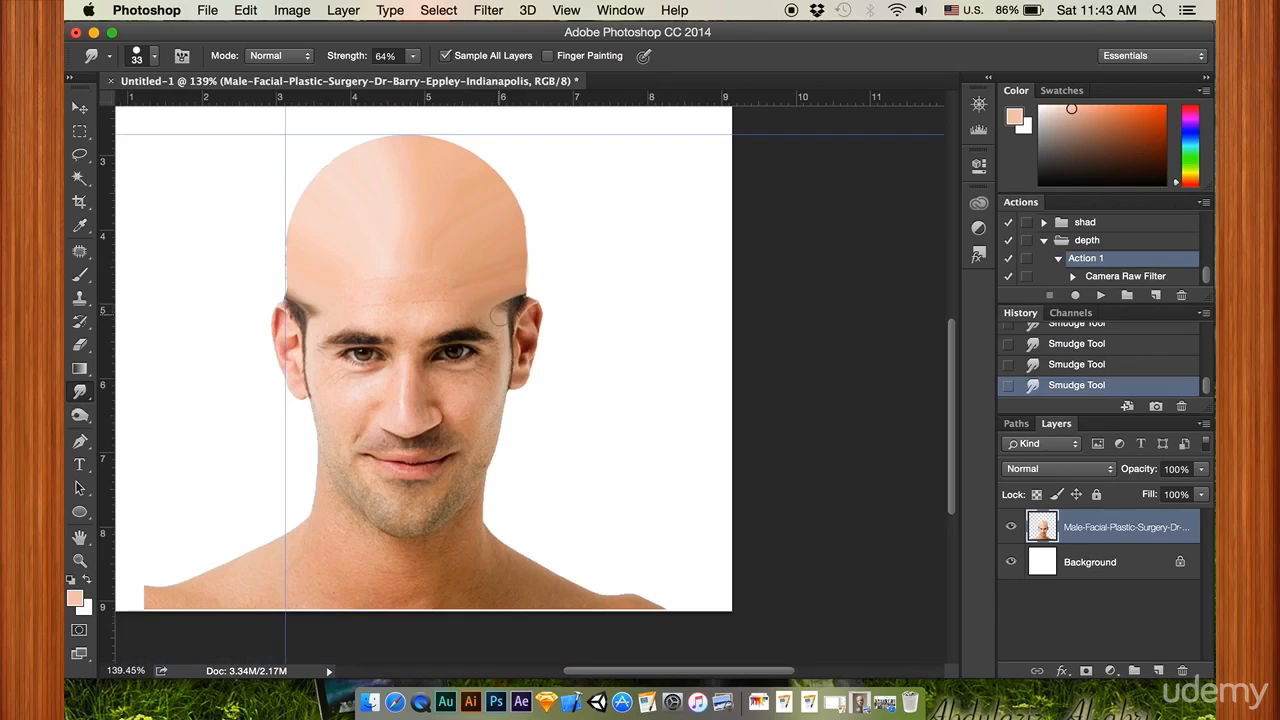
pyautogui.keyDown('alt'); pyautogui.scroll(4, 497, 312); pyautogui.keyUp('alt')
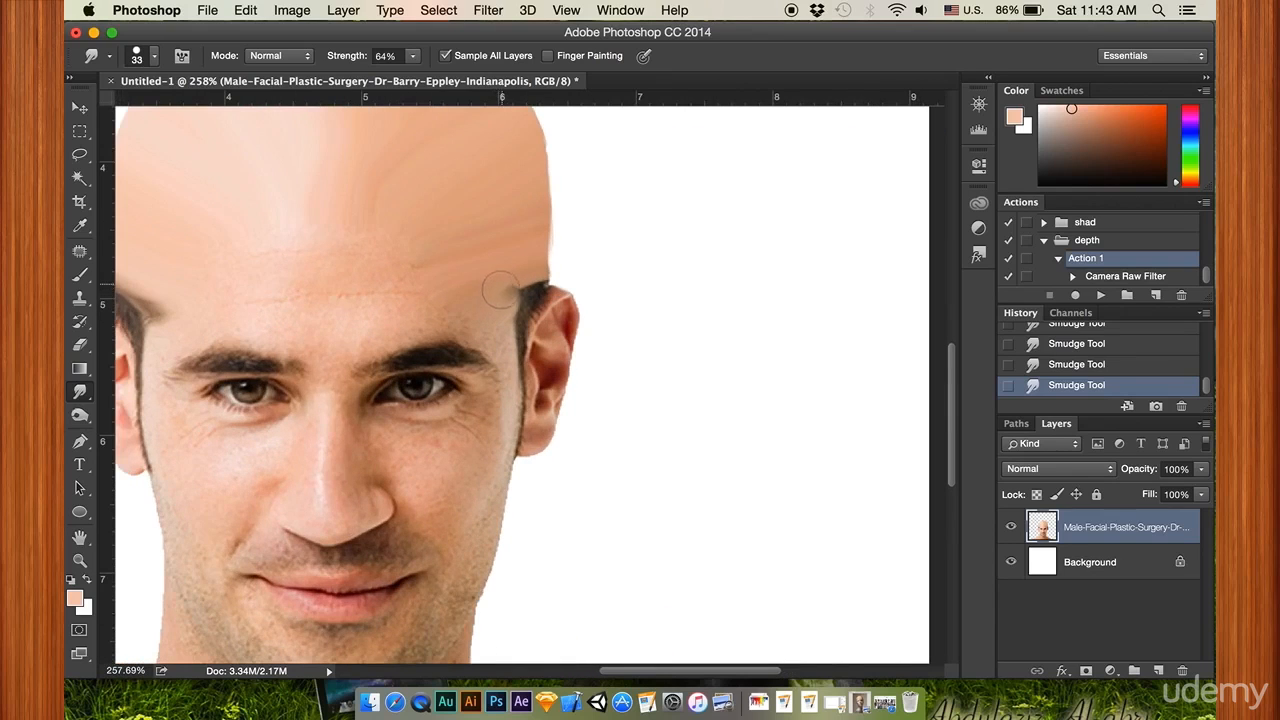
pyautogui.moveTo(156, 318); pyautogui.dragTo(148, 302)
pyautogui.scroll(-2, 250, 294)
pyautogui.scroll(-2, 340, 275)
pyautogui.moveTo(341, 245); pyautogui.dragTo(424, 318)
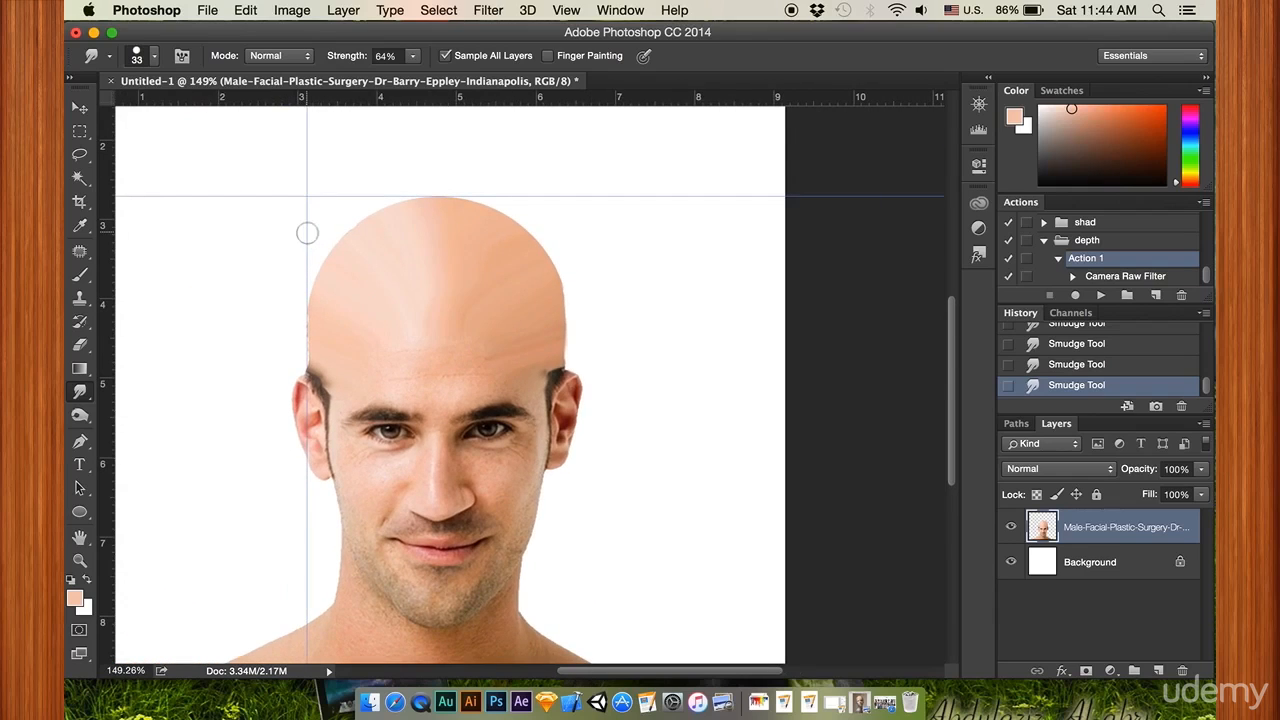
# - Remove the vertical and horizontal guides from the canvas
pyautogui.moveTo(307, 228); pyautogui.dragTo(88, 226)
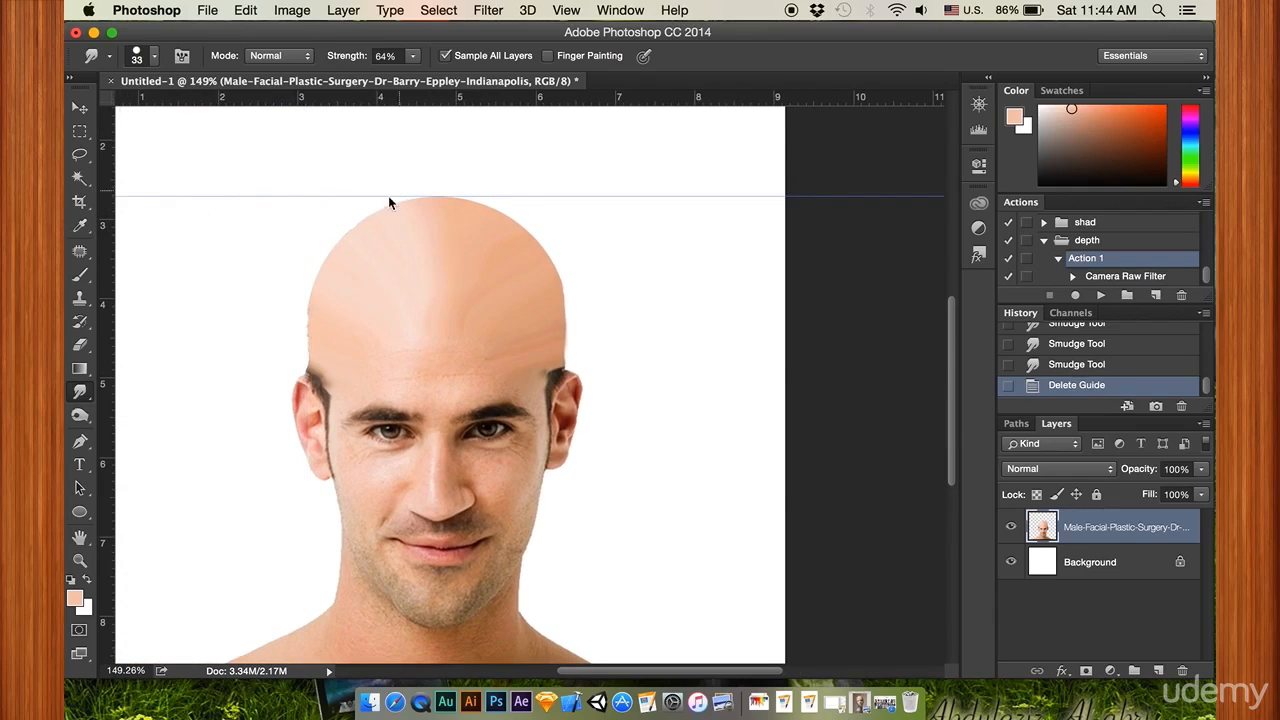
pyautogui.moveTo(387, 194); pyautogui.dragTo(440, 76)
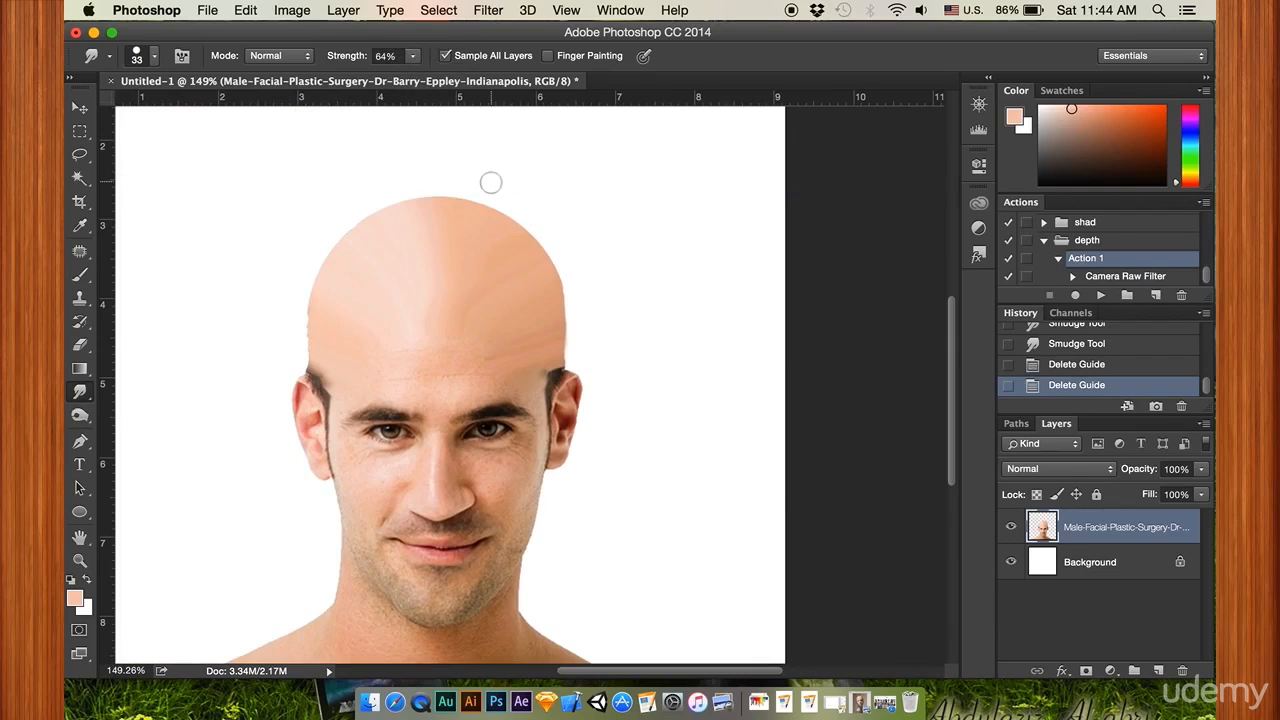
# - Patch two areas of the upper crown with real skin texture from the forehead using the Patch tool
pyautogui.click(80, 251)
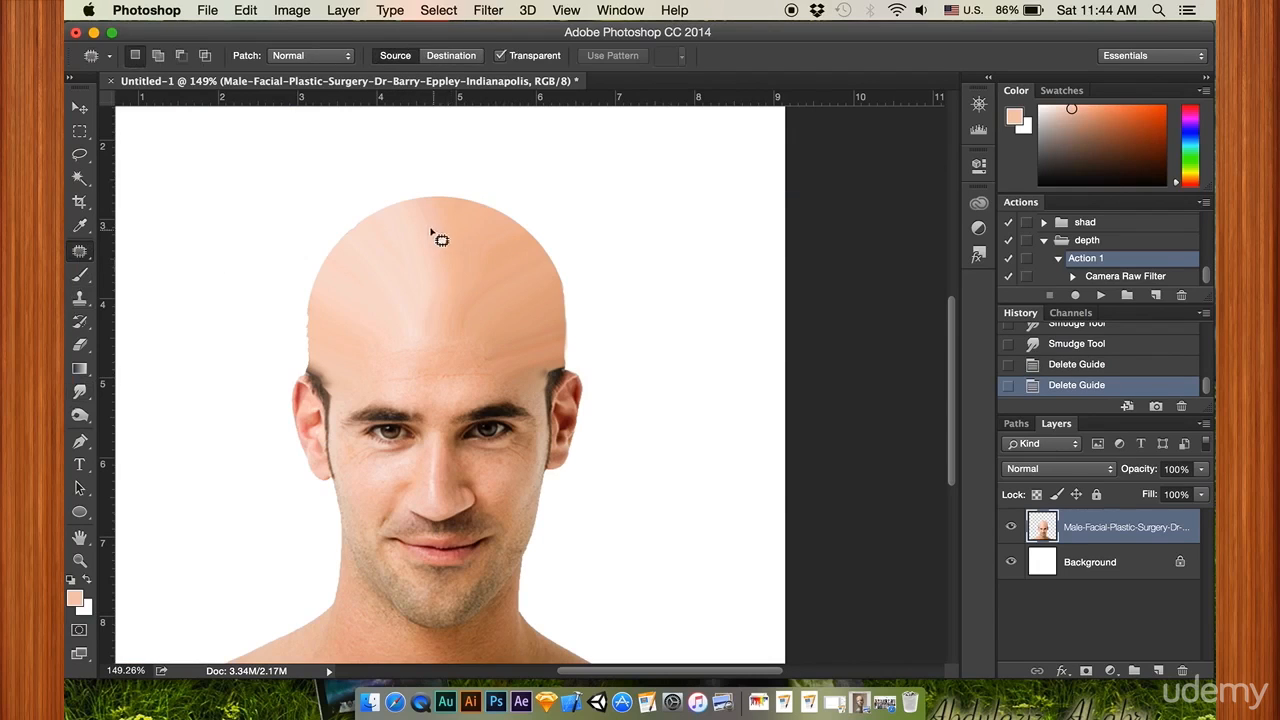
pyautogui.moveTo(406, 212)
pyautogui.mouseDown()
pyautogui.moveTo(496, 228)
pyautogui.moveTo(515, 263)
pyautogui.moveTo(460, 279)
pyautogui.moveTo(392, 263)
pyautogui.moveTo(405, 213)
pyautogui.mouseUp()
pyautogui.moveTo(466, 266); pyautogui.dragTo(433, 368)
pyautogui.press('super+d')
pyautogui.moveTo(432, 212)
pyautogui.mouseDown()
pyautogui.moveTo(549, 240)
pyautogui.moveTo(486, 240)
pyautogui.moveTo(434, 210)
pyautogui.mouseUp()
pyautogui.moveTo(509, 241); pyautogui.dragTo(444, 365)
pyautogui.press('super+d')
# - Patch the right side and the centre of the scalp with forehead skin
pyautogui.moveTo(497, 263)
pyautogui.mouseDown()
pyautogui.moveTo(514, 320)
pyautogui.moveTo(566, 277)
pyautogui.moveTo(543, 250)
pyautogui.mouseUp()
pyautogui.moveTo(508, 318); pyautogui.dragTo(427, 368)
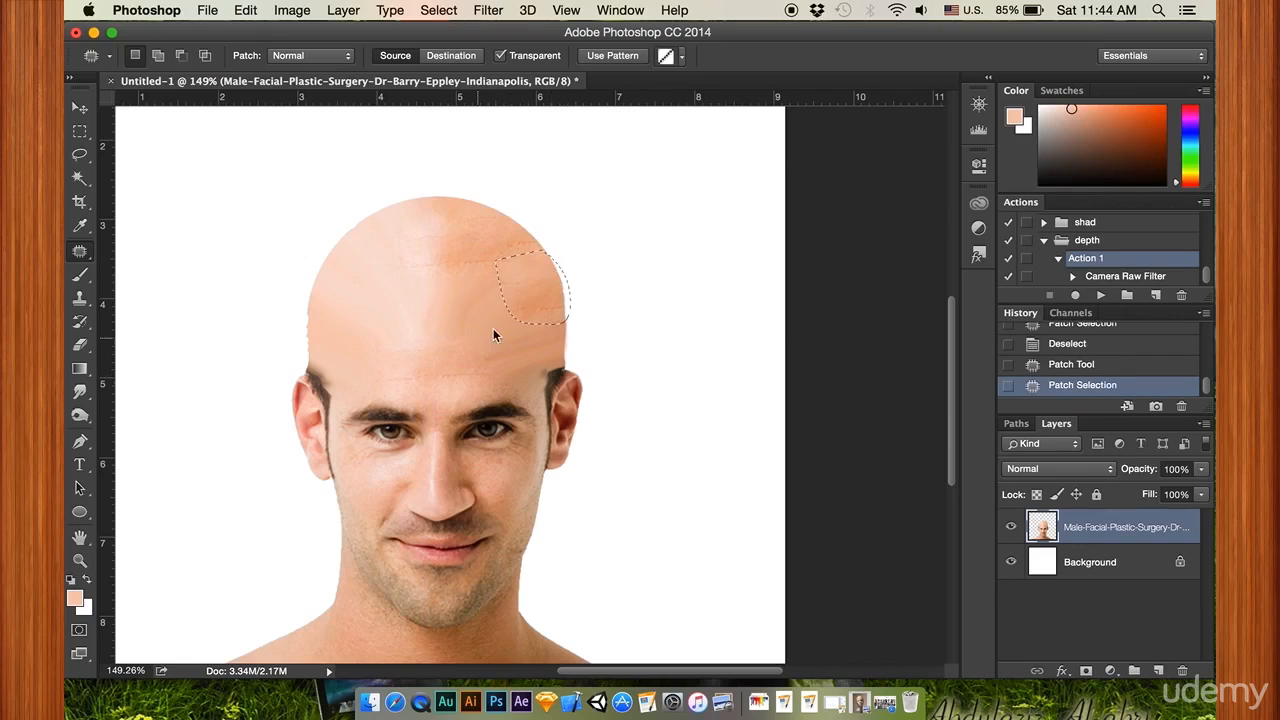
pyautogui.moveTo(517, 323)
pyautogui.mouseDown()
pyautogui.moveTo(444, 329)
pyautogui.moveTo(425, 275)
pyautogui.moveTo(473, 269)
pyautogui.moveTo(475, 313)
pyautogui.moveTo(433, 372)
pyautogui.mouseUp()
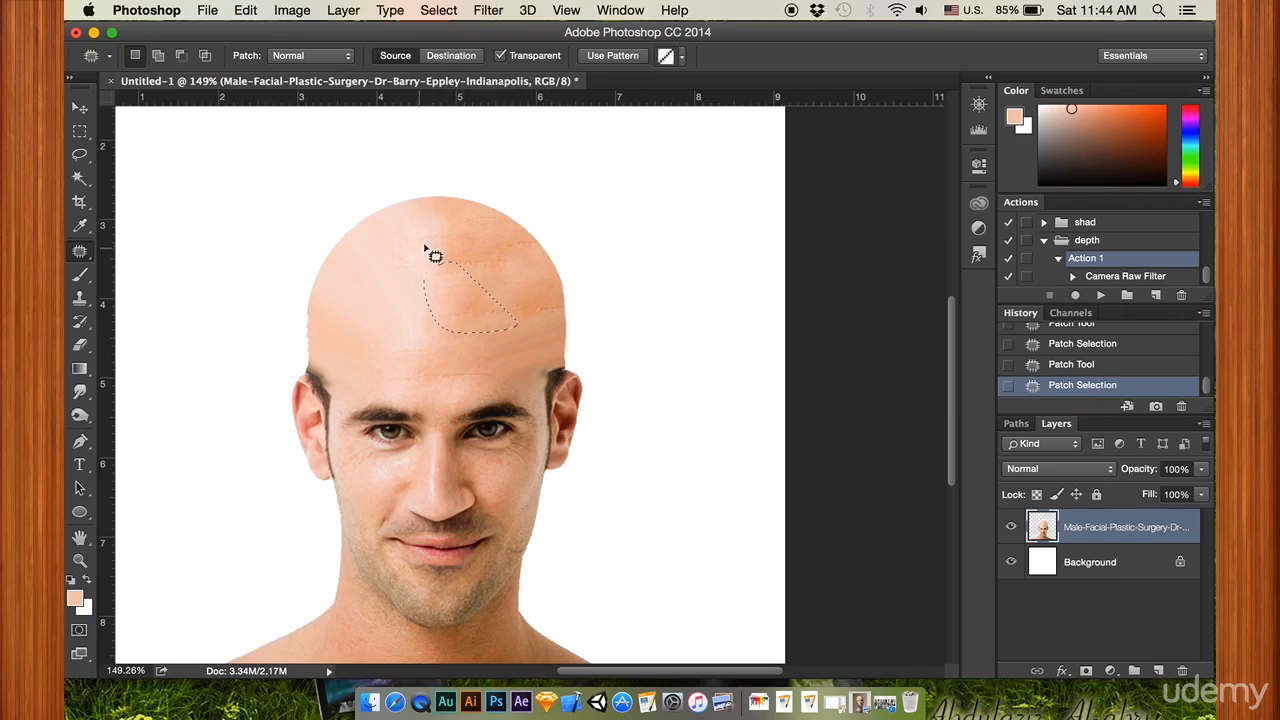
# - Patch the left side and the middle of the scalp with forehead skin and clear the selection
pyautogui.moveTo(440, 223)
pyautogui.mouseDown()
pyautogui.moveTo(436, 300)
pyautogui.moveTo(376, 330)
pyautogui.moveTo(326, 295)
pyautogui.moveTo(348, 243)
pyautogui.moveTo(390, 228)
pyautogui.moveTo(405, 253)
pyautogui.moveTo(503, 252)
pyautogui.mouseUp()
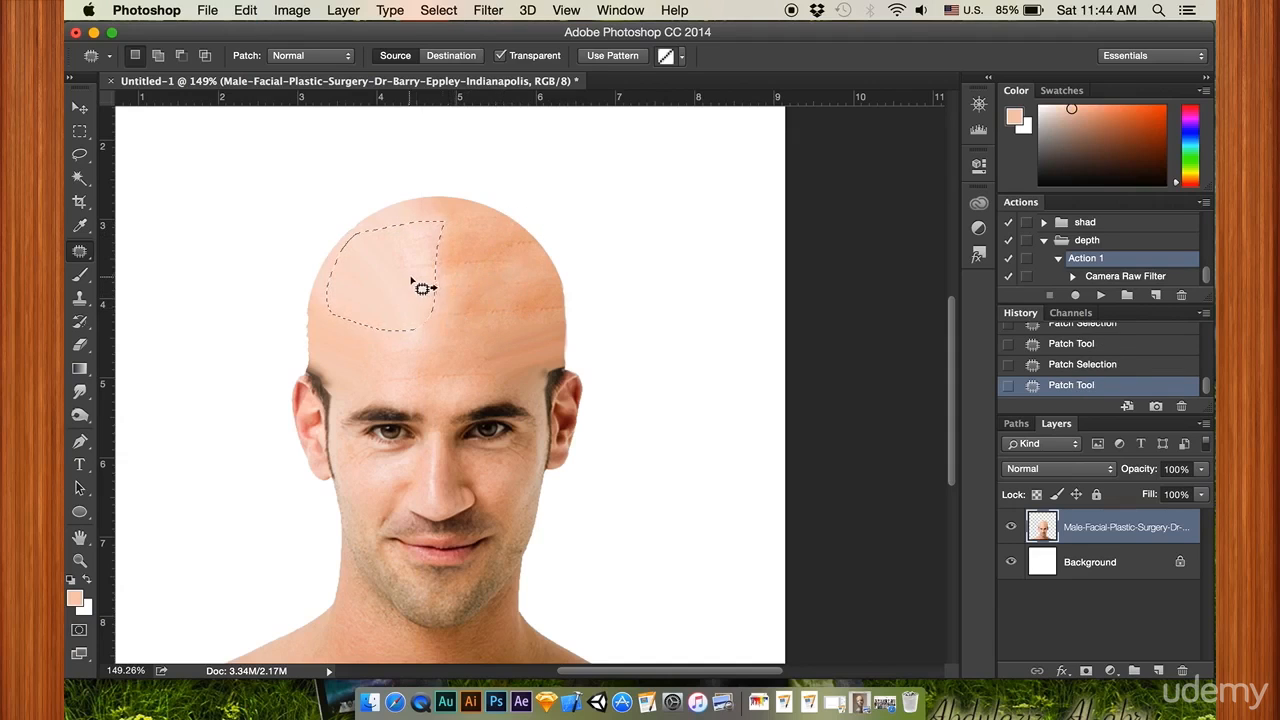
pyautogui.press('super+d')
pyautogui.moveTo(410, 281)
pyautogui.mouseDown()
pyautogui.moveTo(366, 230)
pyautogui.moveTo(414, 214)
pyautogui.moveTo(420, 262)
pyautogui.mouseUp()
pyautogui.moveTo(397, 260); pyautogui.dragTo(432, 368)
pyautogui.press('super+d')
pyautogui.moveTo(452, 271)
pyautogui.mouseDown()
pyautogui.moveTo(329, 306)
pyautogui.moveTo(386, 296)
pyautogui.moveTo(435, 364)
pyautogui.moveTo(405, 330)
pyautogui.moveTo(337, 360)
pyautogui.moveTo(357, 309)
pyautogui.moveTo(443, 303)
pyautogui.moveTo(400, 335)
pyautogui.moveTo(445, 373)
pyautogui.mouseUp()
pyautogui.press('super+d')
pyautogui.press('super+d')
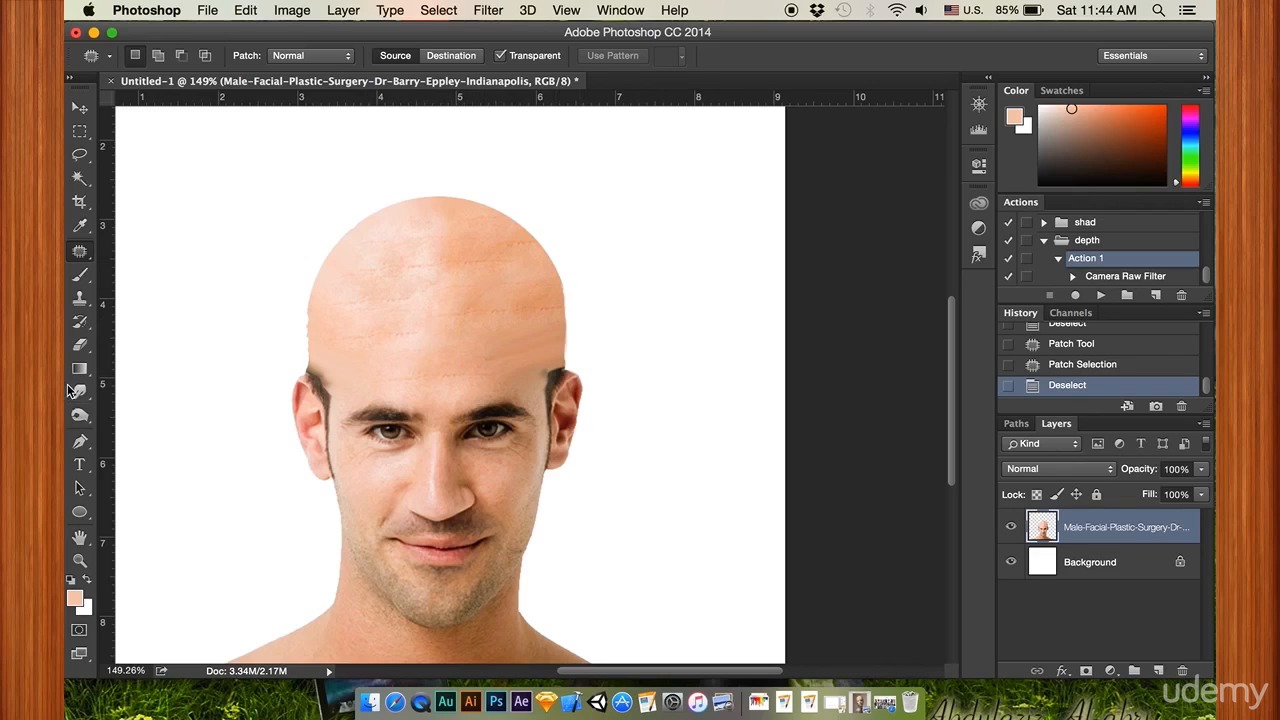
# - Heal the patch seams across the middle and left of the scalp with a 60 px Spot Healing Brush
pyautogui.click(76, 253)
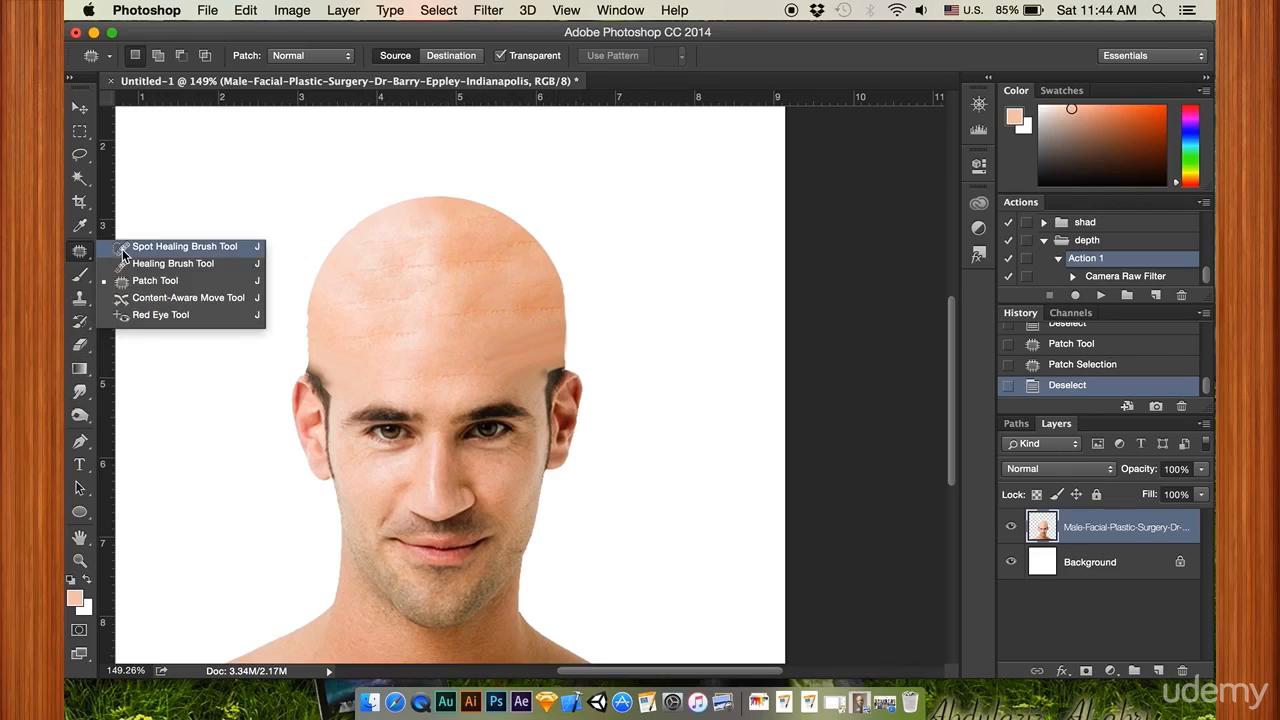
pyautogui.click(124, 250)
pyautogui.click(431, 265)
pyautogui.rightClick(443, 289)
pyautogui.moveTo(520, 333); pyautogui.dragTo(527, 333)
pyautogui.press('Return')
pyautogui.moveTo(420, 300)
pyautogui.mouseDown()
pyautogui.moveTo(384, 347)
pyautogui.moveTo(405, 339)
pyautogui.moveTo(455, 258)
pyautogui.moveTo(480, 316)
pyautogui.moveTo(362, 338)
pyautogui.mouseUp()
# - Heal the remaining seams and blotches on the crown, the scalp's right side and the upper forehead
pyautogui.click(451, 257)
pyautogui.moveTo(468, 250)
pyautogui.mouseDown()
pyautogui.moveTo(502, 247)
pyautogui.moveTo(536, 312)
pyautogui.mouseUp()
pyautogui.moveTo(452, 362)
pyautogui.mouseDown()
pyautogui.moveTo(468, 380)
pyautogui.moveTo(400, 365)
pyautogui.moveTo(387, 322)
pyautogui.mouseUp()
pyautogui.click(369, 270)
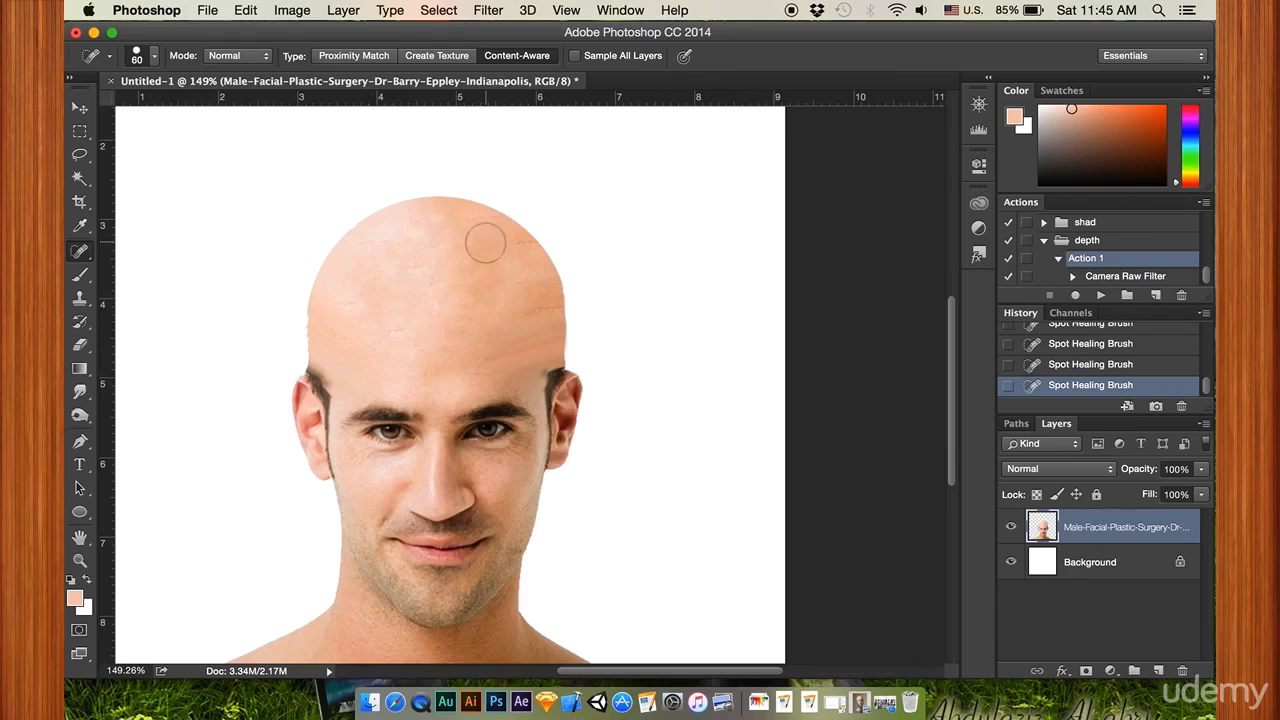
pyautogui.click(515, 250)
pyautogui.moveTo(496, 328); pyautogui.dragTo(398, 335)
pyautogui.scroll(-5, 497, 371)
pyautogui.scroll(3, 546, 386)
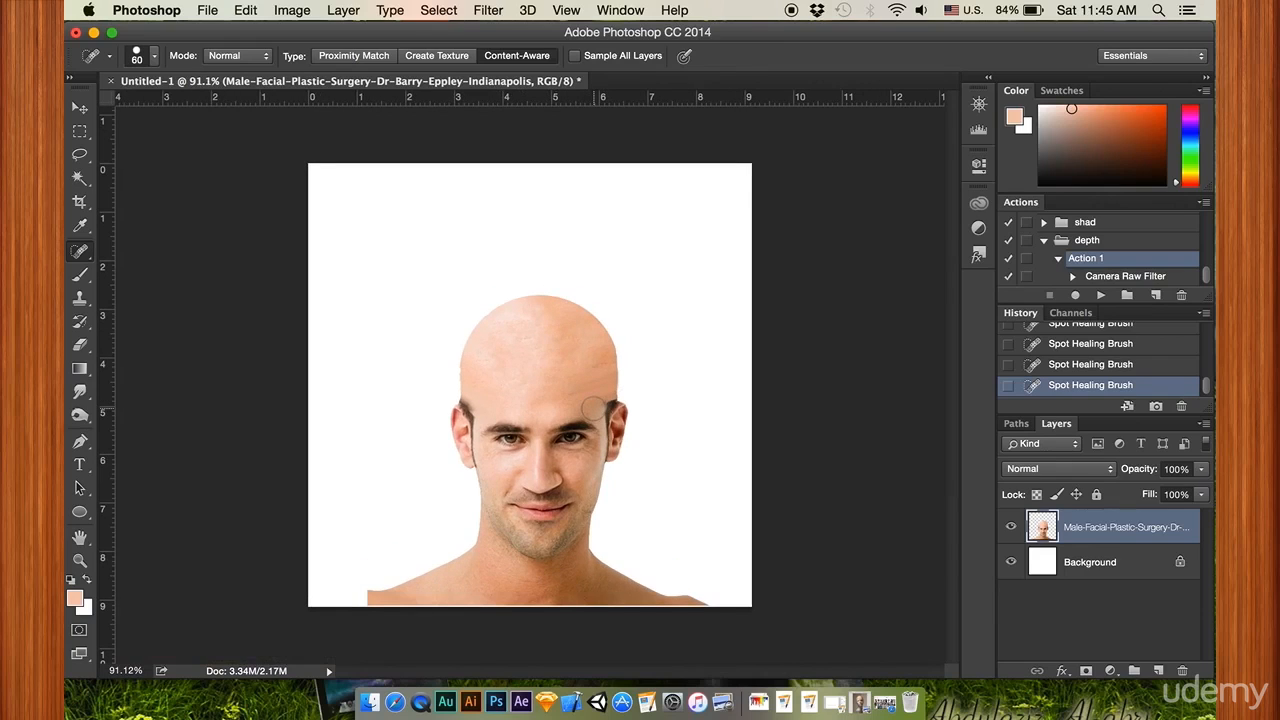
# - Rename the portrait layer as guy and duplicate it
pyautogui.scroll(5, 593, 407)
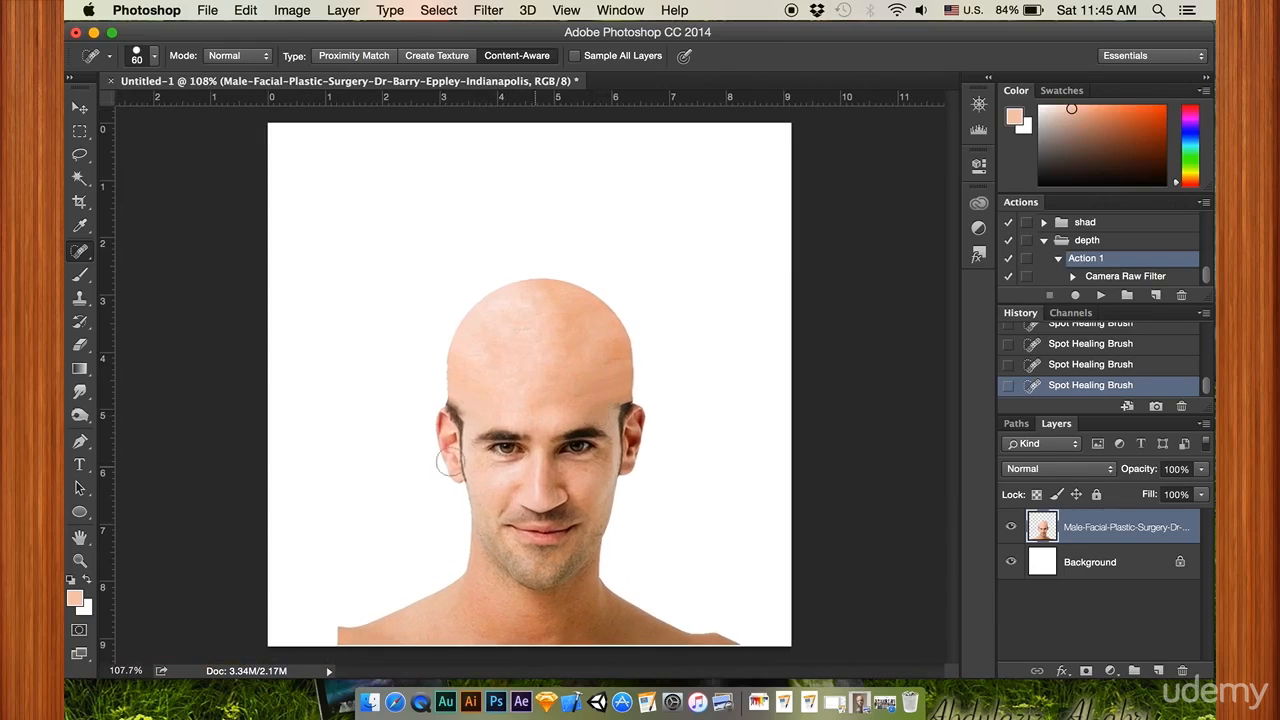
pyautogui.doubleClick(1124, 529)
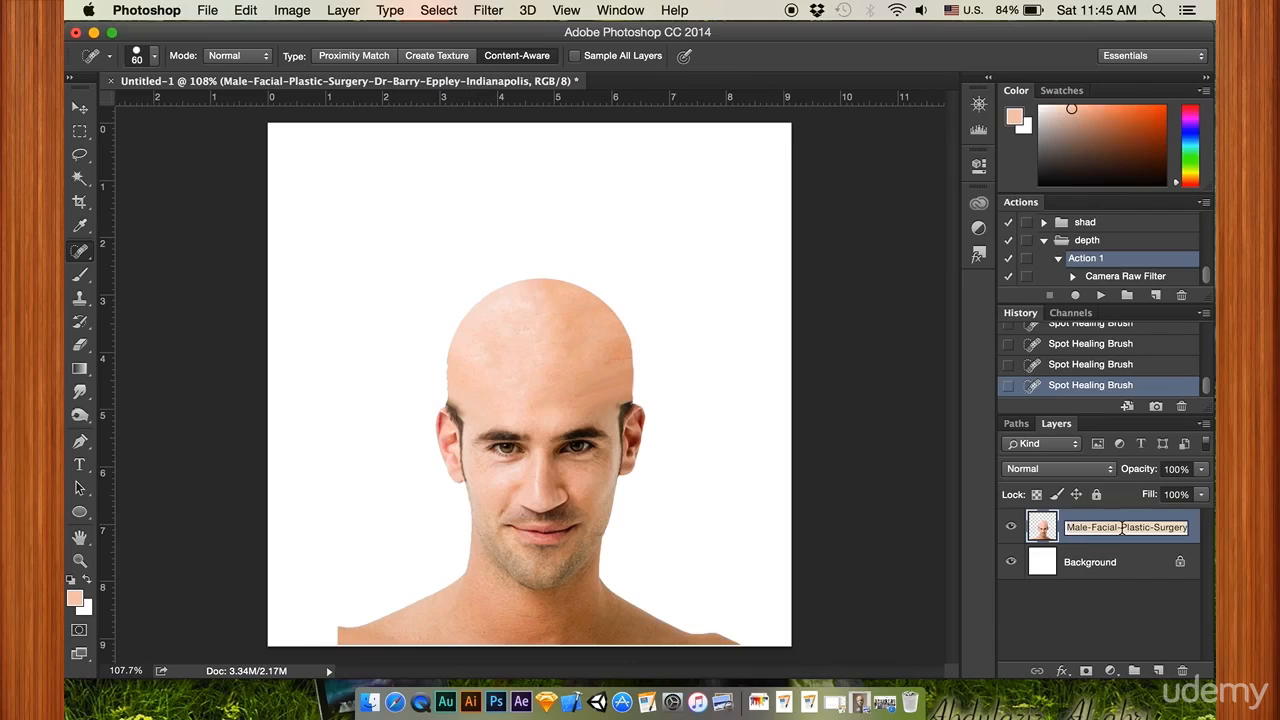
pyautogui.write('guy')
pyautogui.press('Return')
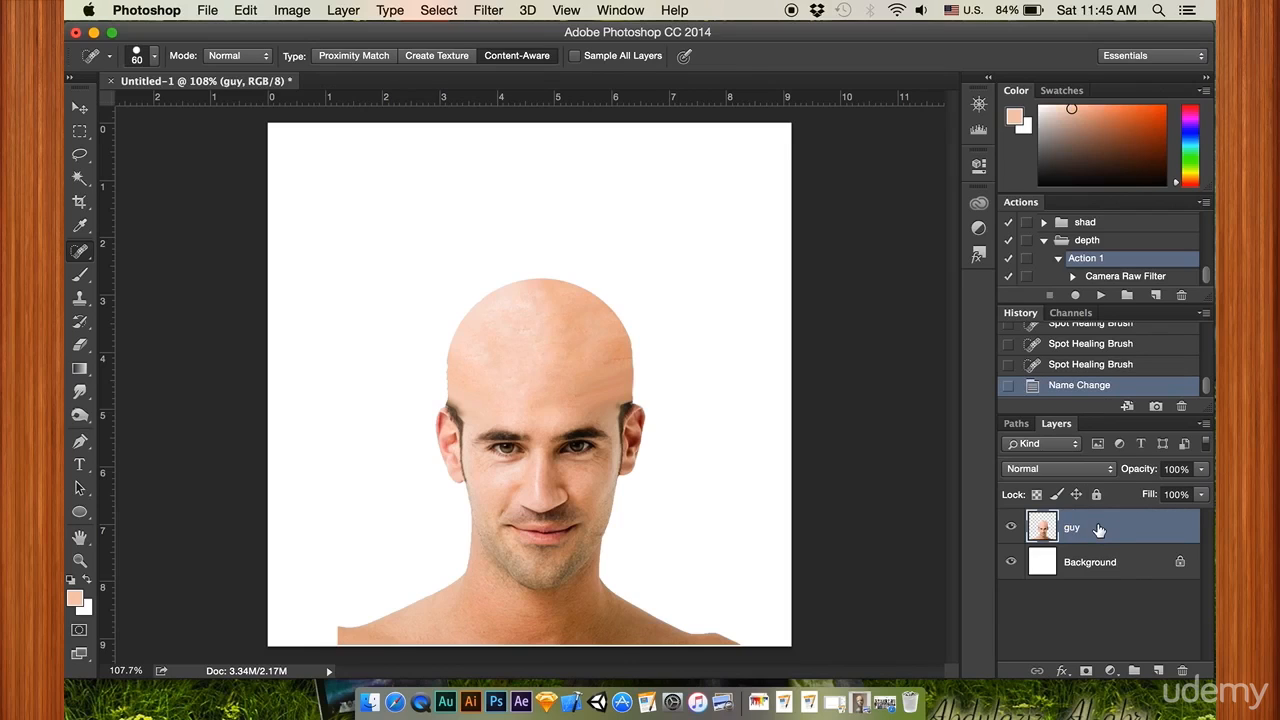
pyautogui.press('super+j')
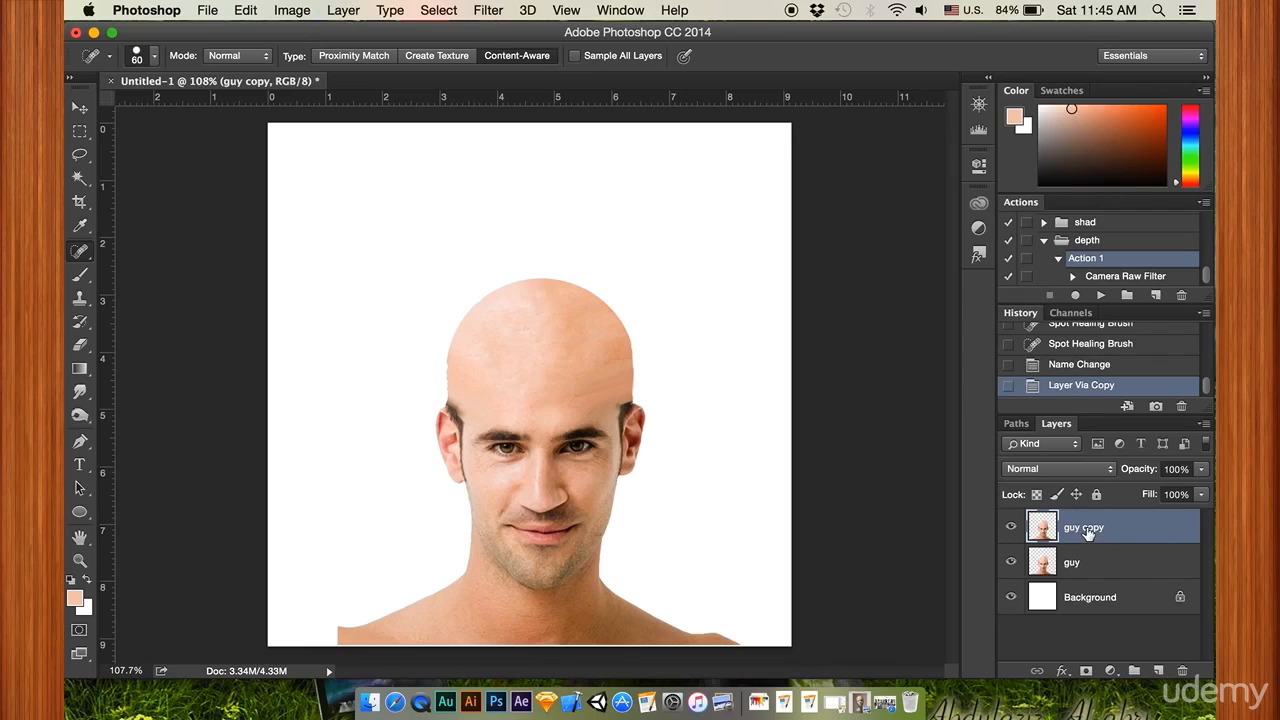
# - Rename the lower portrait layer as guy BW and the upper copy as guy
pyautogui.click(1084, 564)
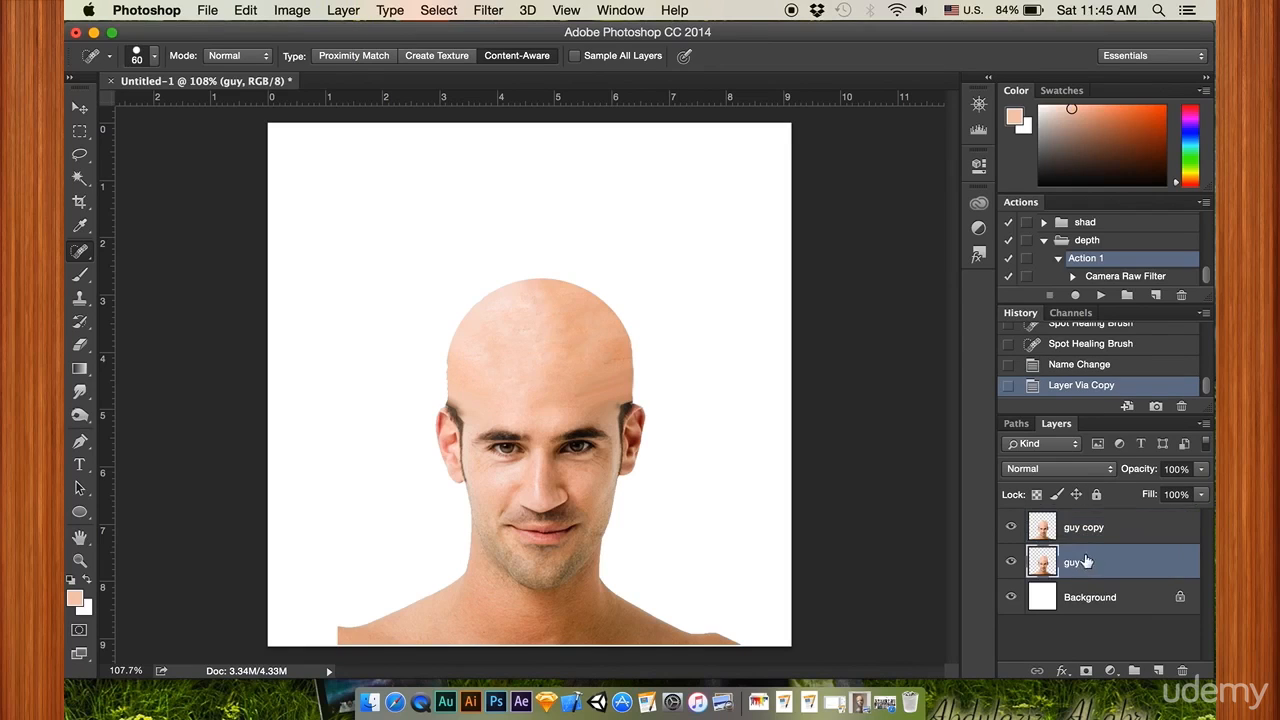
pyautogui.doubleClick(1076, 564)
pyautogui.press('Return')
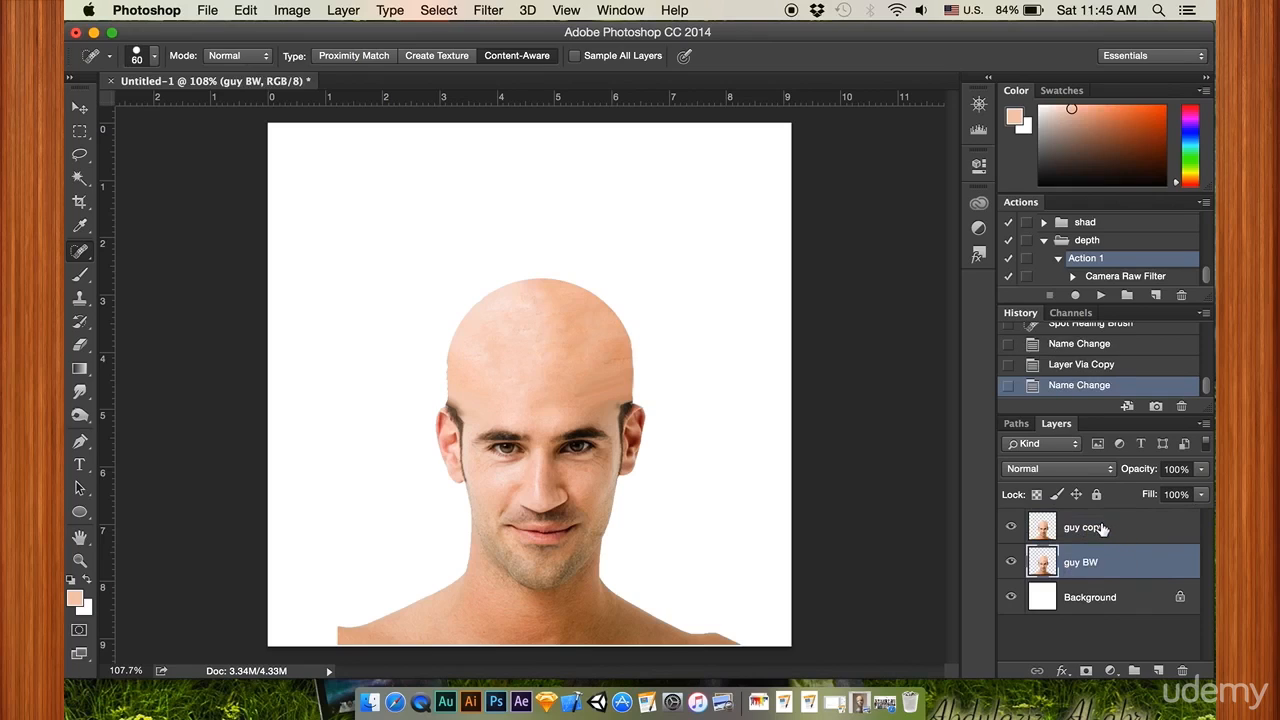
pyautogui.click(1100, 529)
pyautogui.doubleClick(1100, 527)
pyautogui.click(1108, 529)
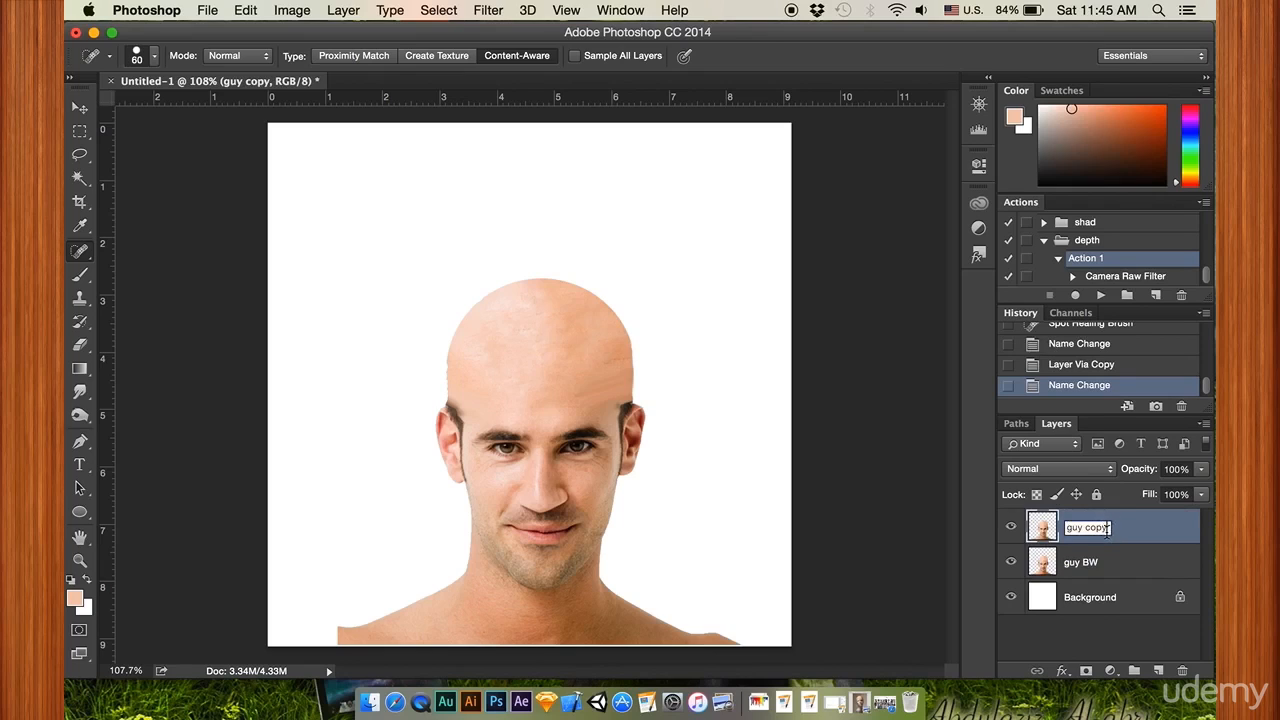
pyautogui.press('Return')
# - Hide the guy layer and start a Camera Raw Filter on guy BW with Vibrance and Saturation at -100
pyautogui.click(1095, 566)
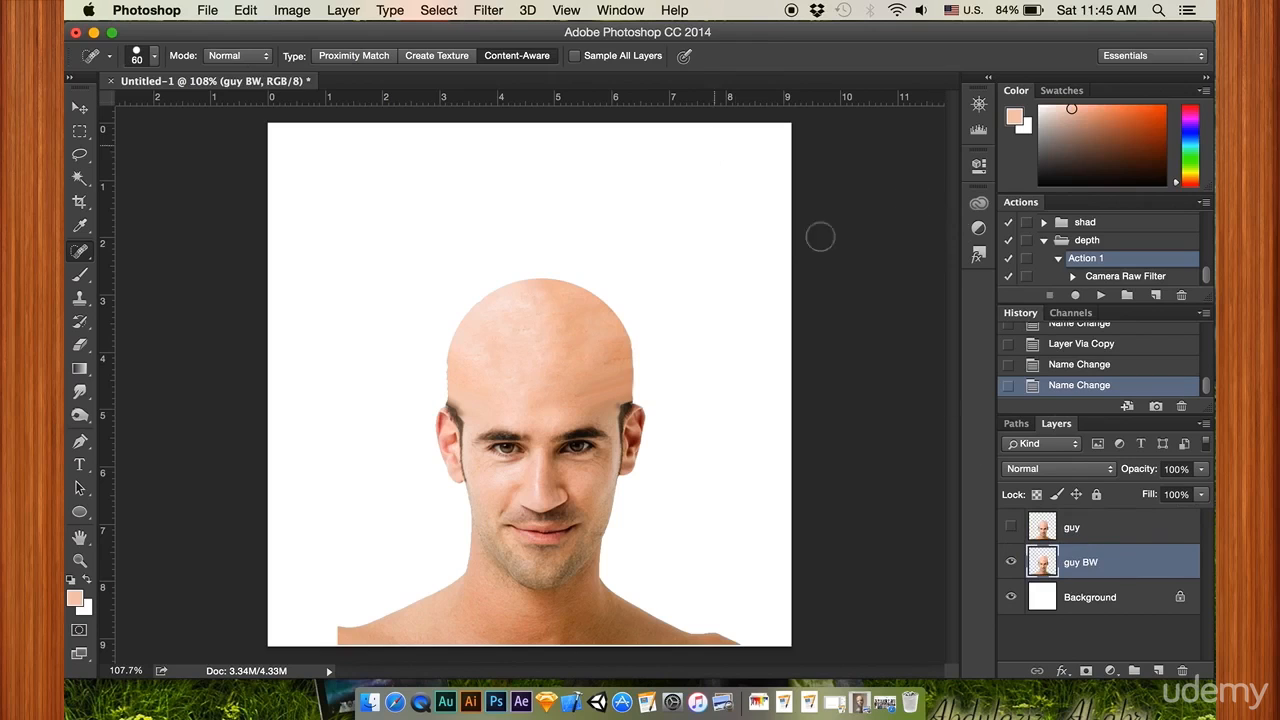
pyautogui.click(489, 12)
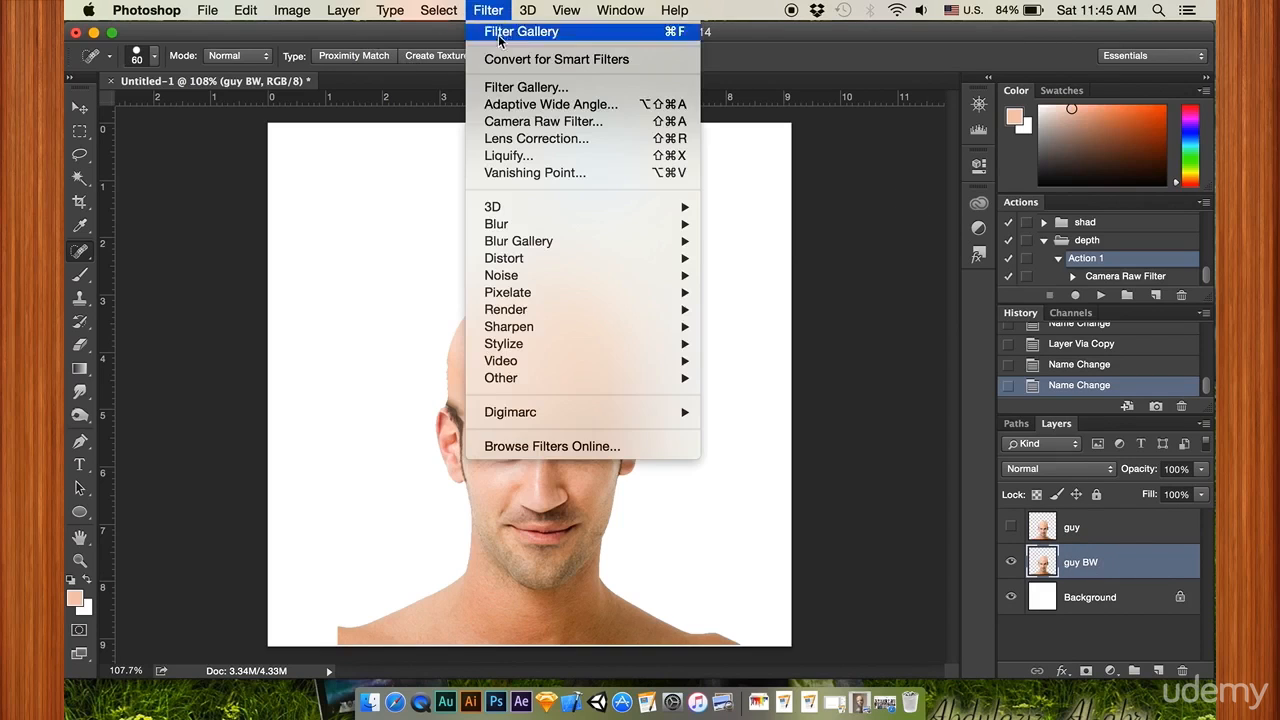
pyautogui.click(548, 122)
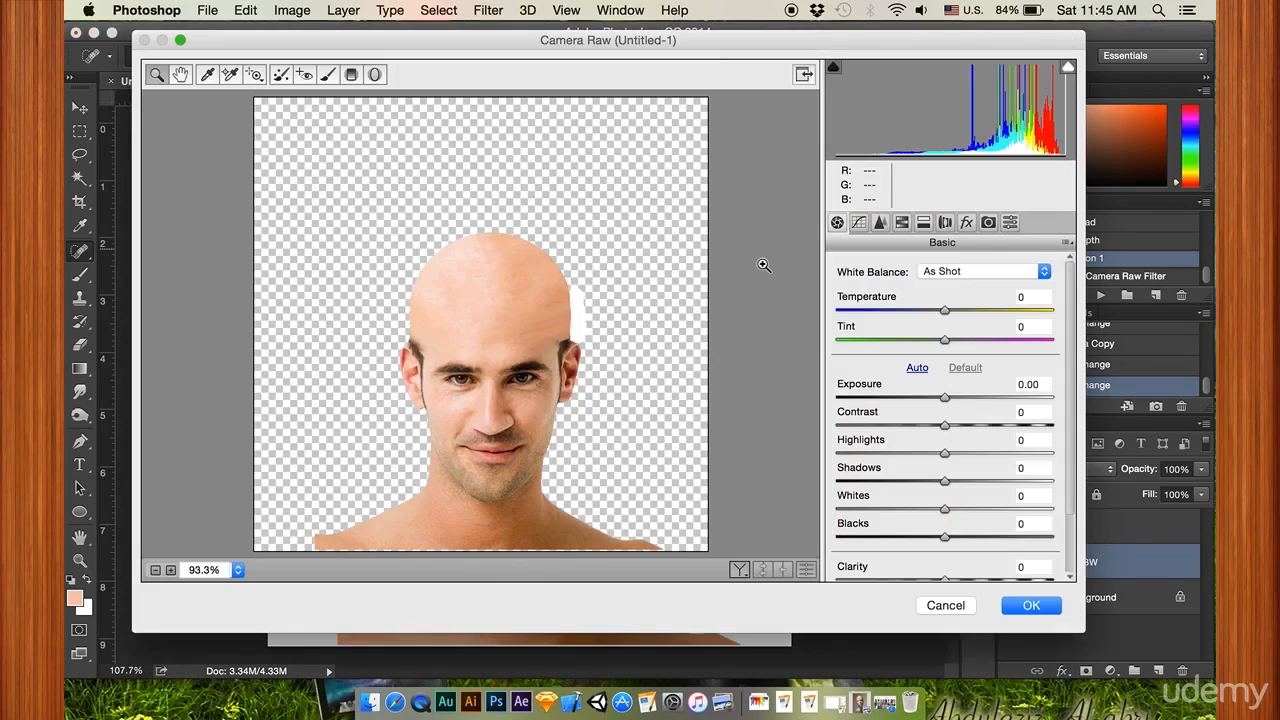
pyautogui.scroll(-3, 970, 541)
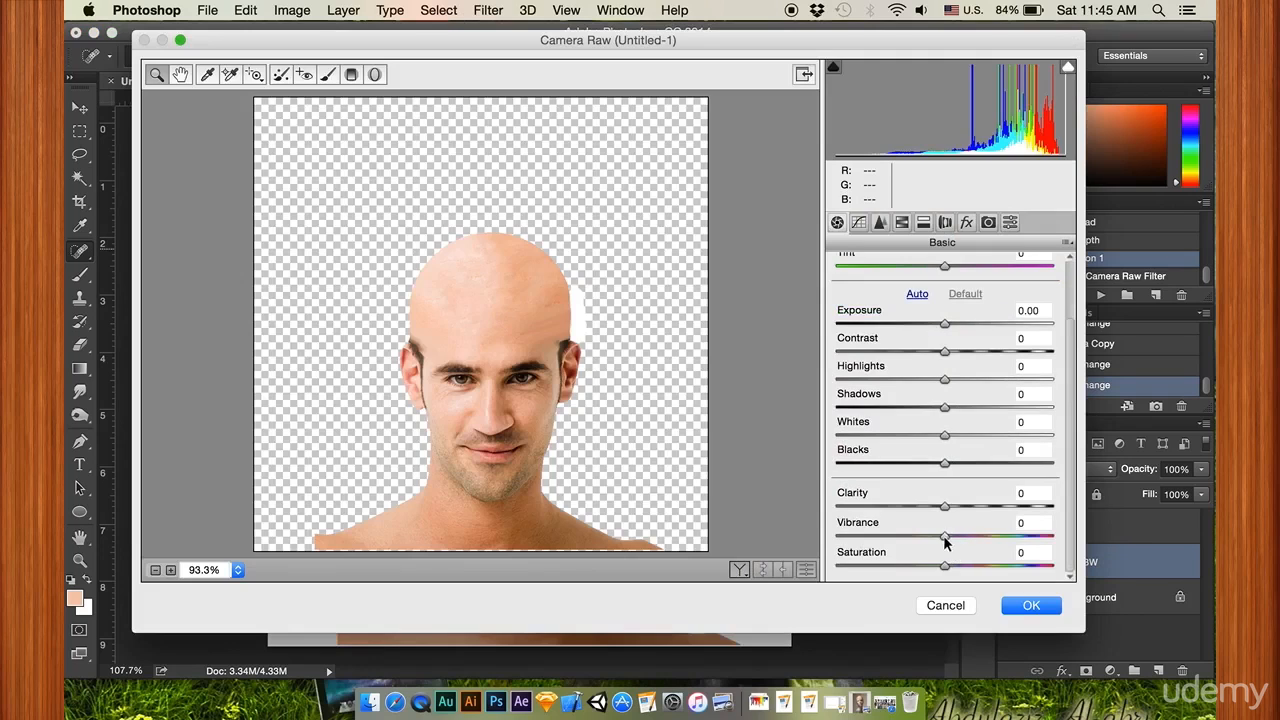
pyautogui.moveTo(945, 537); pyautogui.dragTo(836, 537)
pyautogui.moveTo(944, 566); pyautogui.dragTo(913, 567)
pyautogui.write('0')
pyautogui.moveTo(935, 572); pyautogui.dragTo(818, 573)
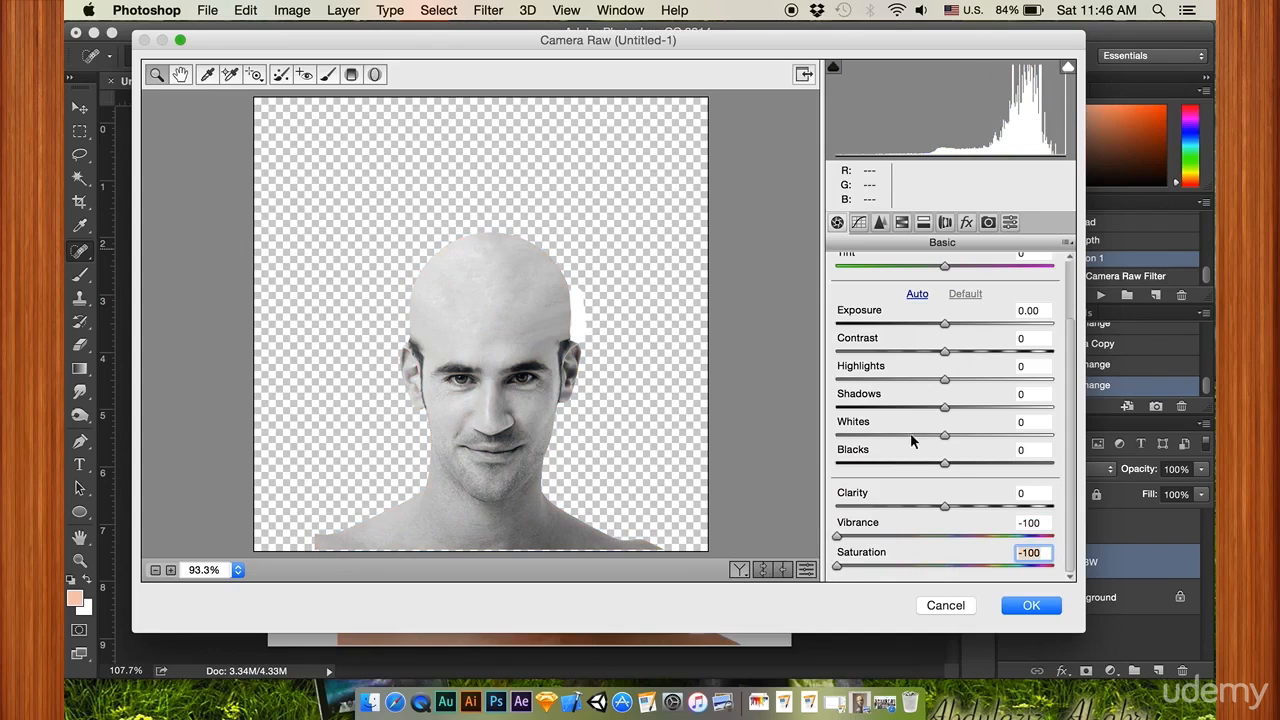
# - Set Shadows to -43, Contrast to +21 and Highlights to +15, and apply the Camera Raw Filter
pyautogui.moveTo(945, 409); pyautogui.dragTo(899, 411)
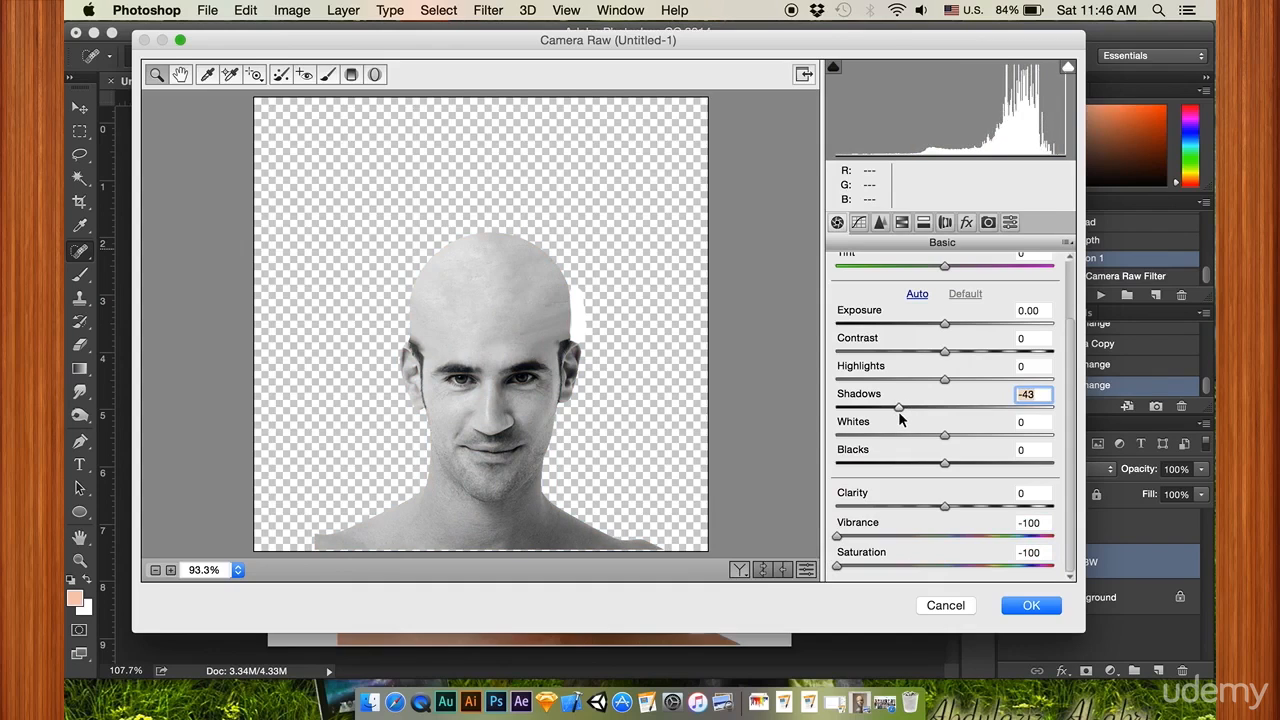
pyautogui.click(945, 357)
pyautogui.moveTo(955, 357); pyautogui.dragTo(968, 354)
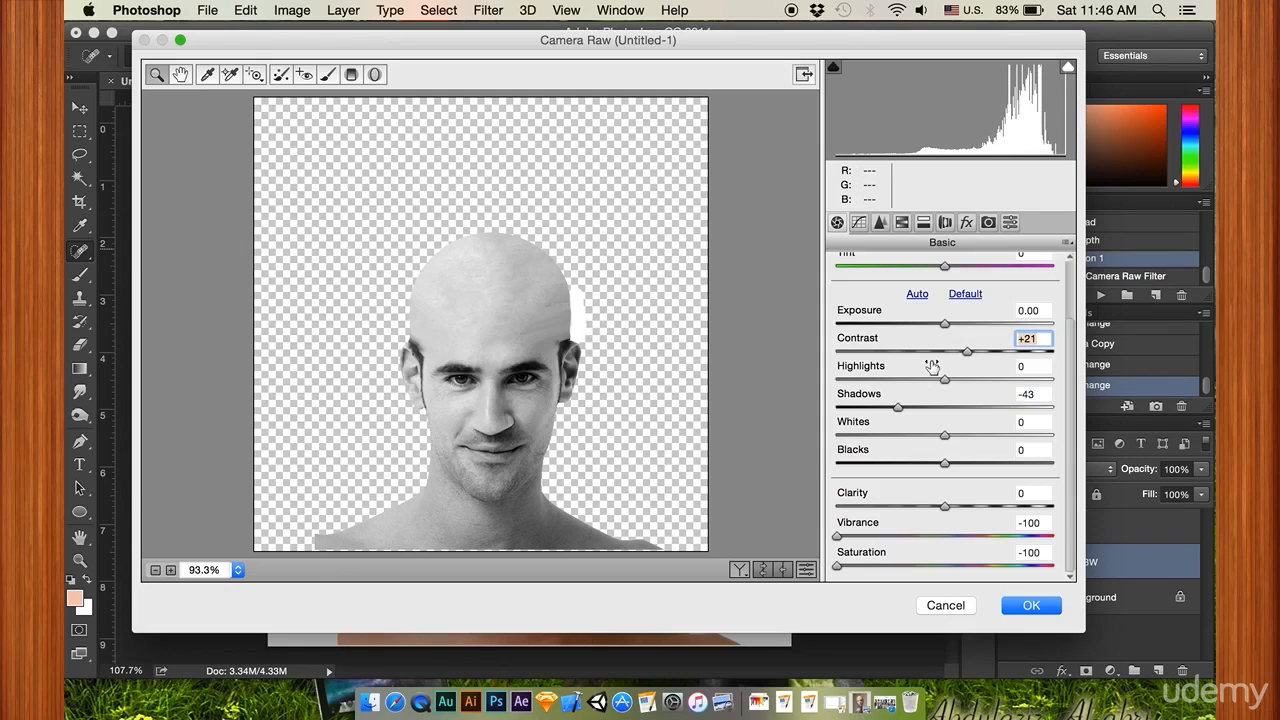
pyautogui.moveTo(946, 380); pyautogui.dragTo(961, 380)
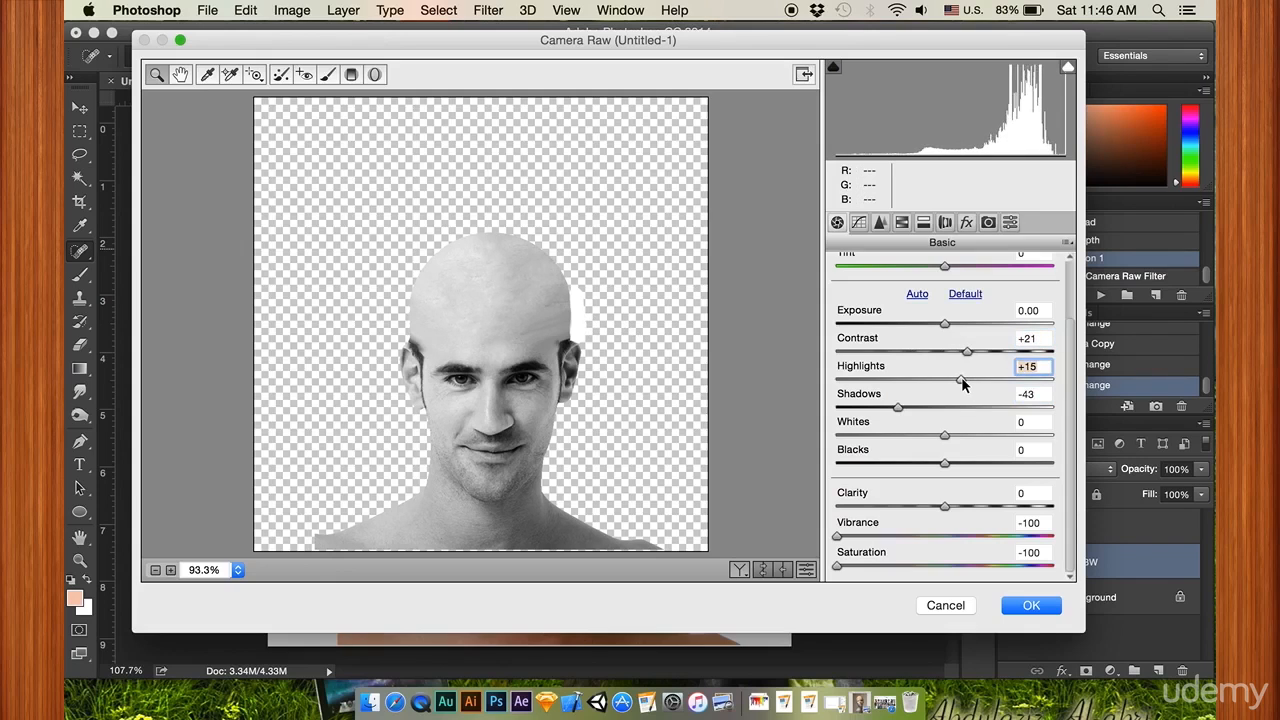
pyautogui.click(1031, 607)
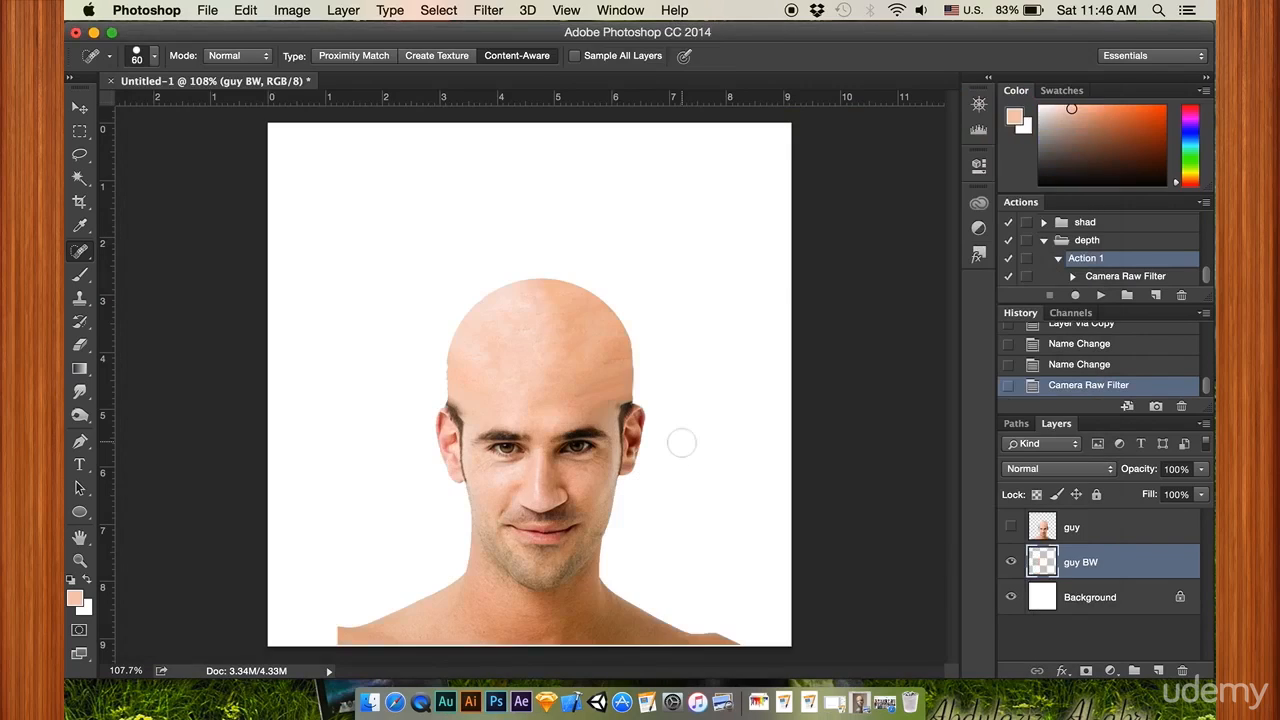
# - Select the leftover white patch above the ear beside the head with the Magic Wand and delete it from guy BW
pyautogui.click(80, 177)
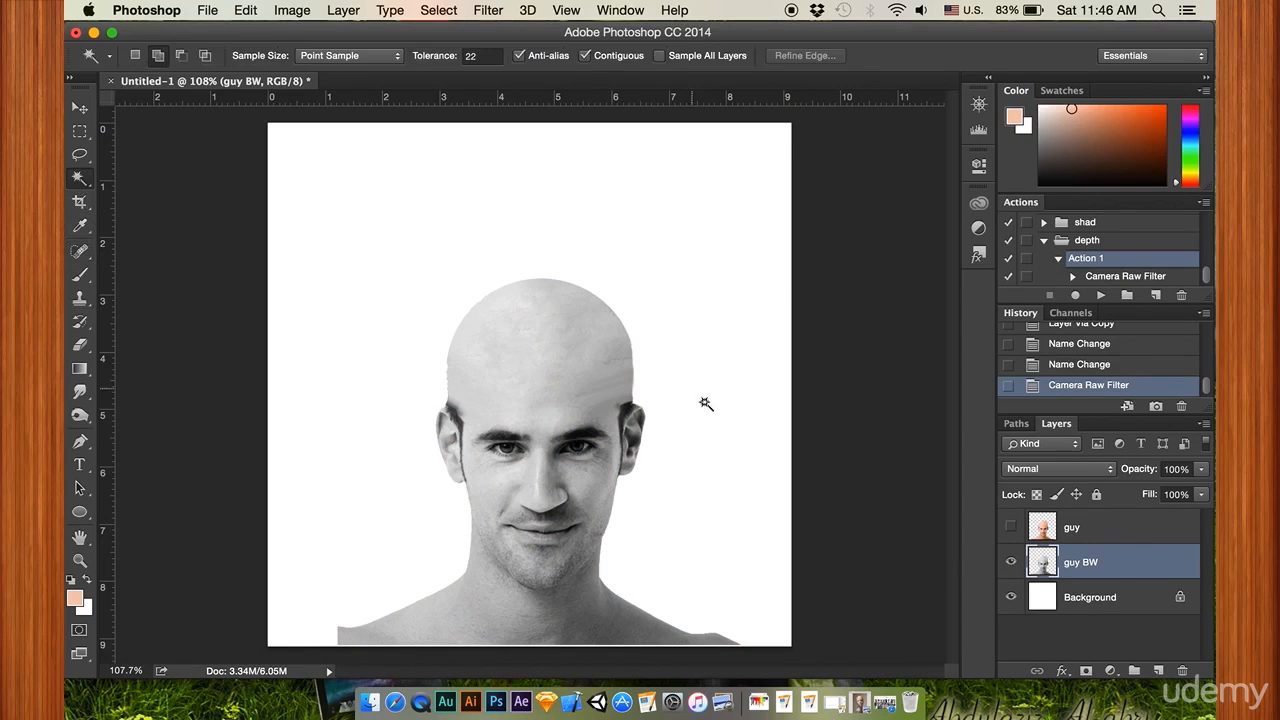
pyautogui.click(643, 386)
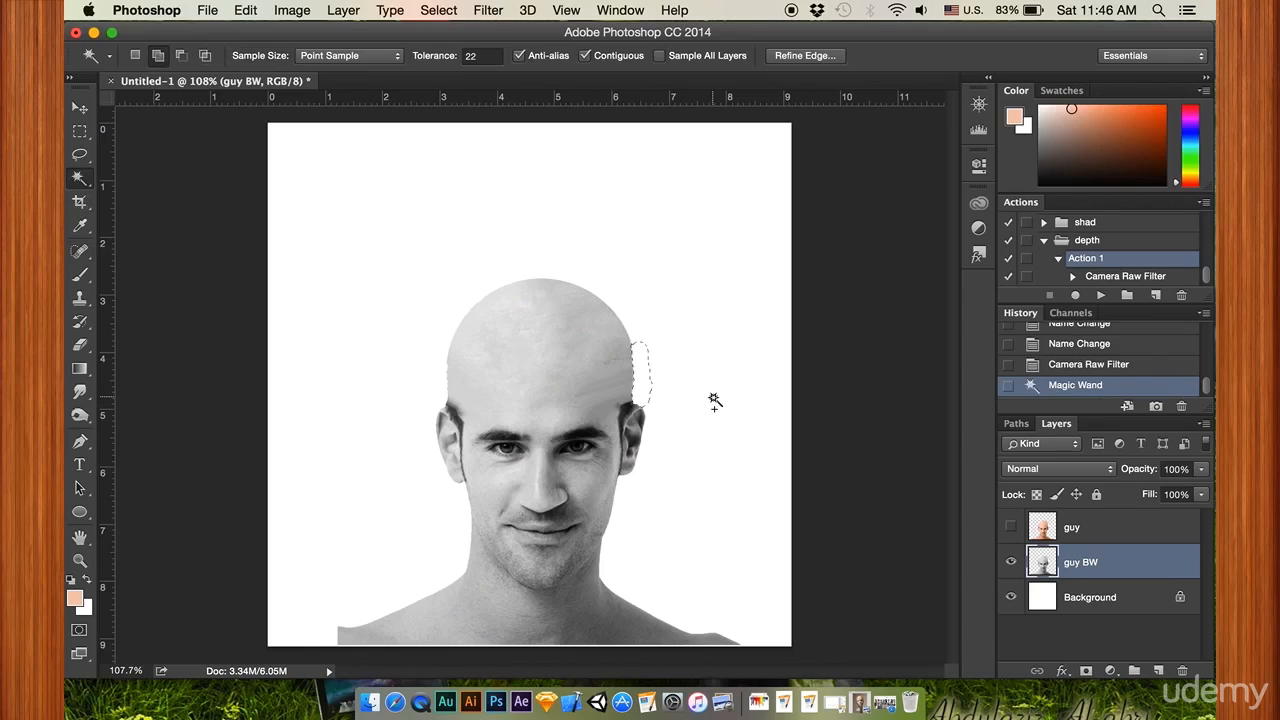
pyautogui.press('Delete')
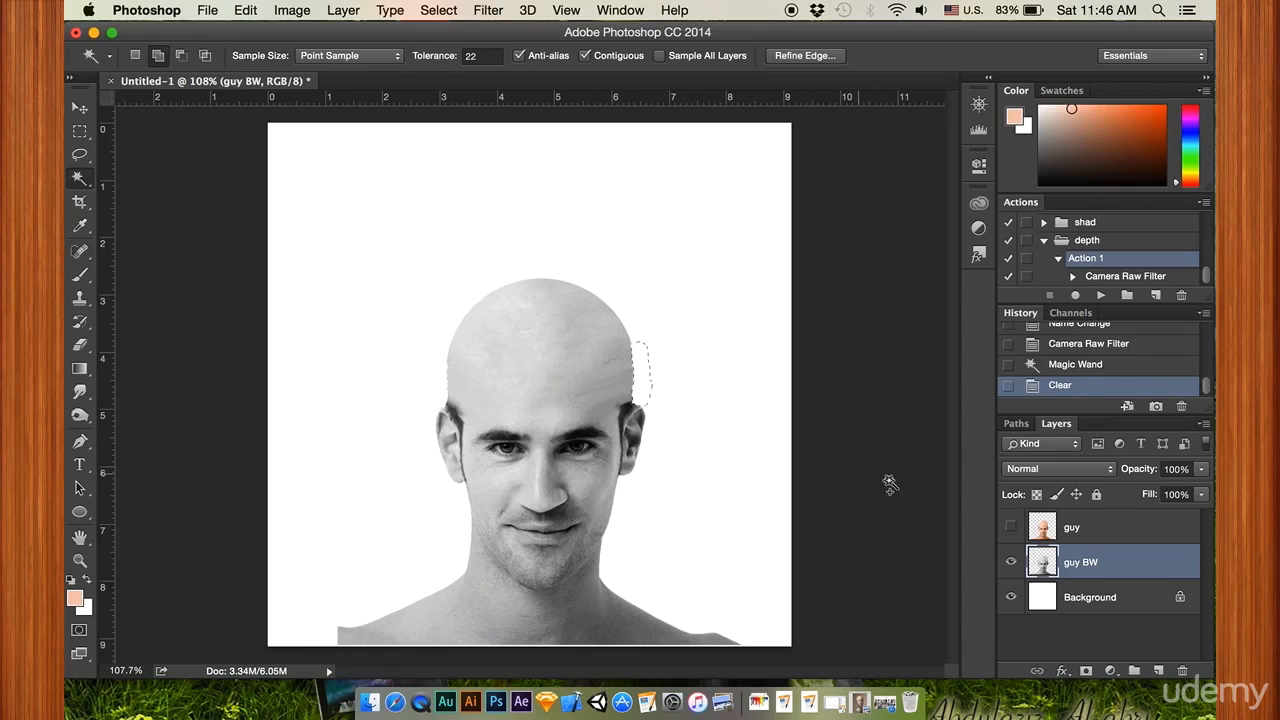
# - Delete the same white patch from the guy layer, hide that layer again and clear the selection with guy BW active
pyautogui.click(1010, 527)
pyautogui.click(1068, 530)
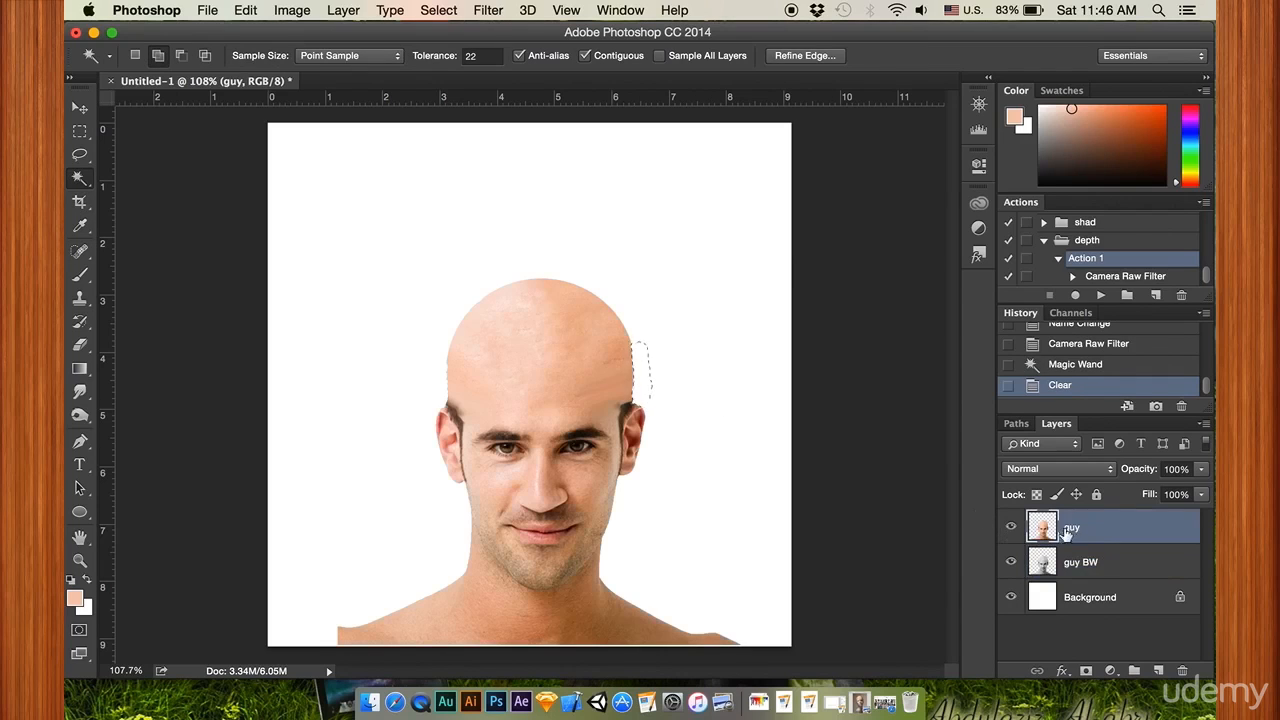
pyautogui.click(642, 380)
pyautogui.press('Delete')
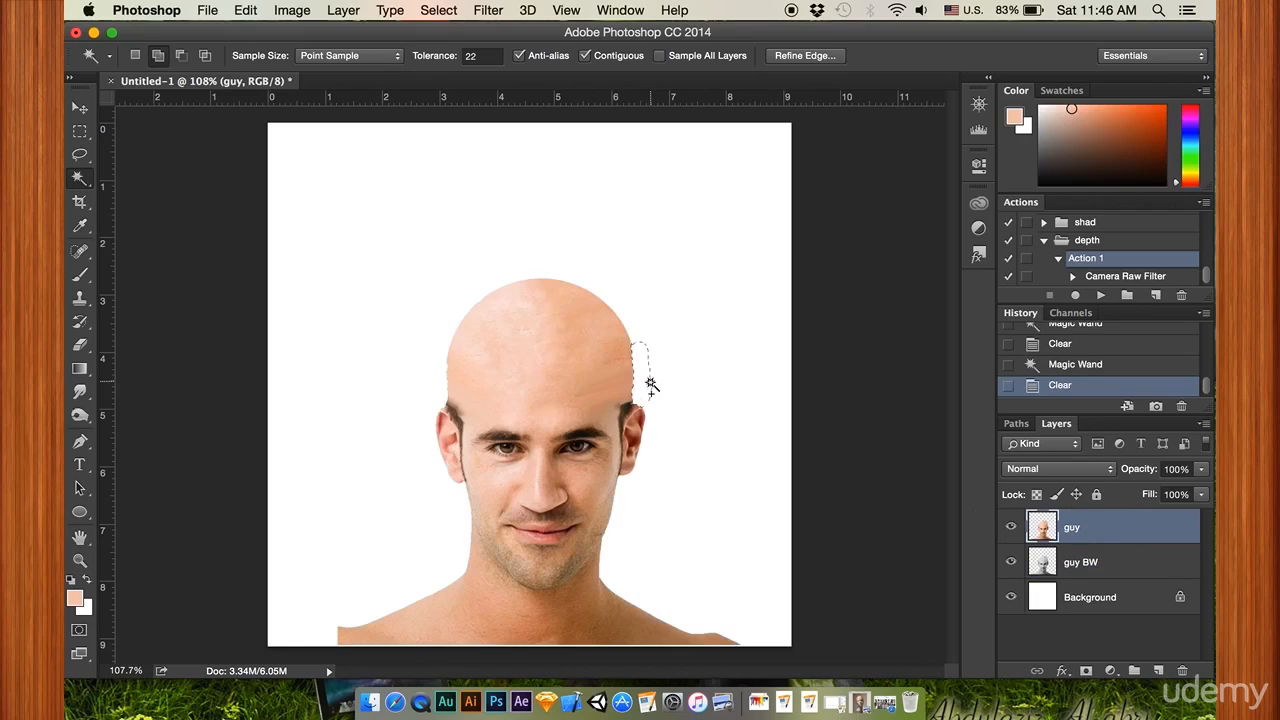
pyautogui.click(1010, 527)
pyautogui.click(1080, 564)
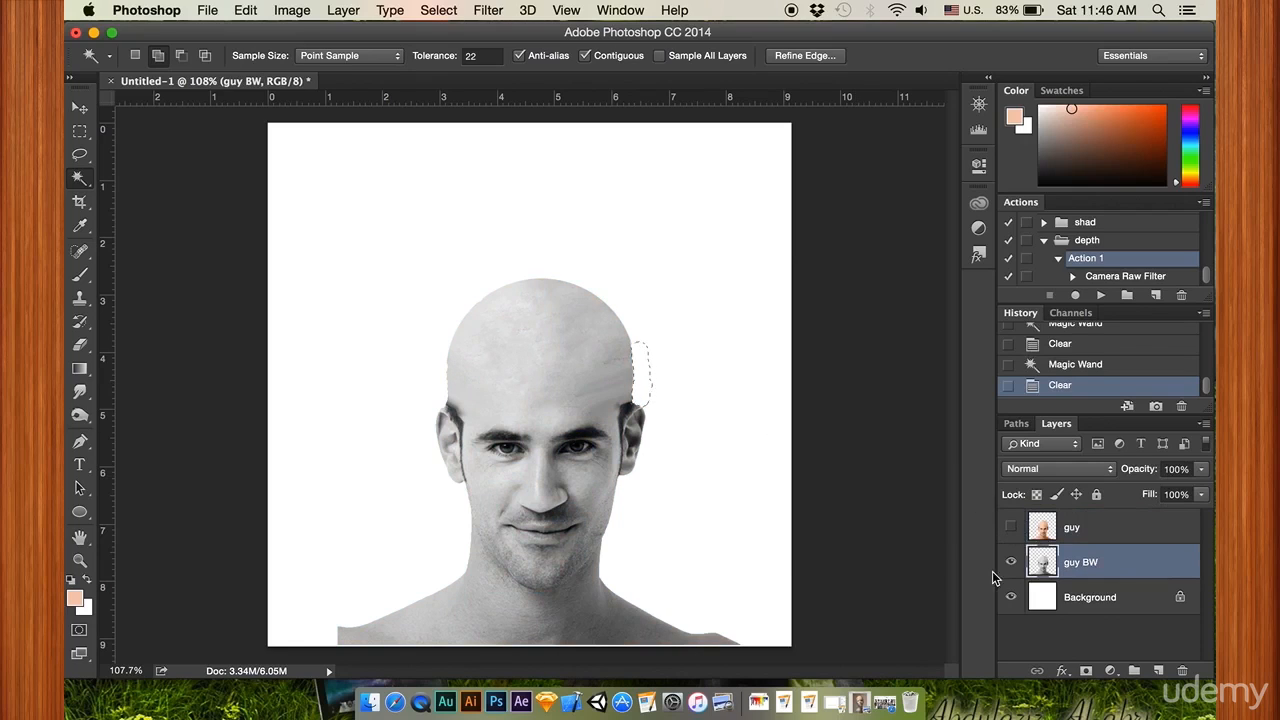
pyautogui.press('super+d')
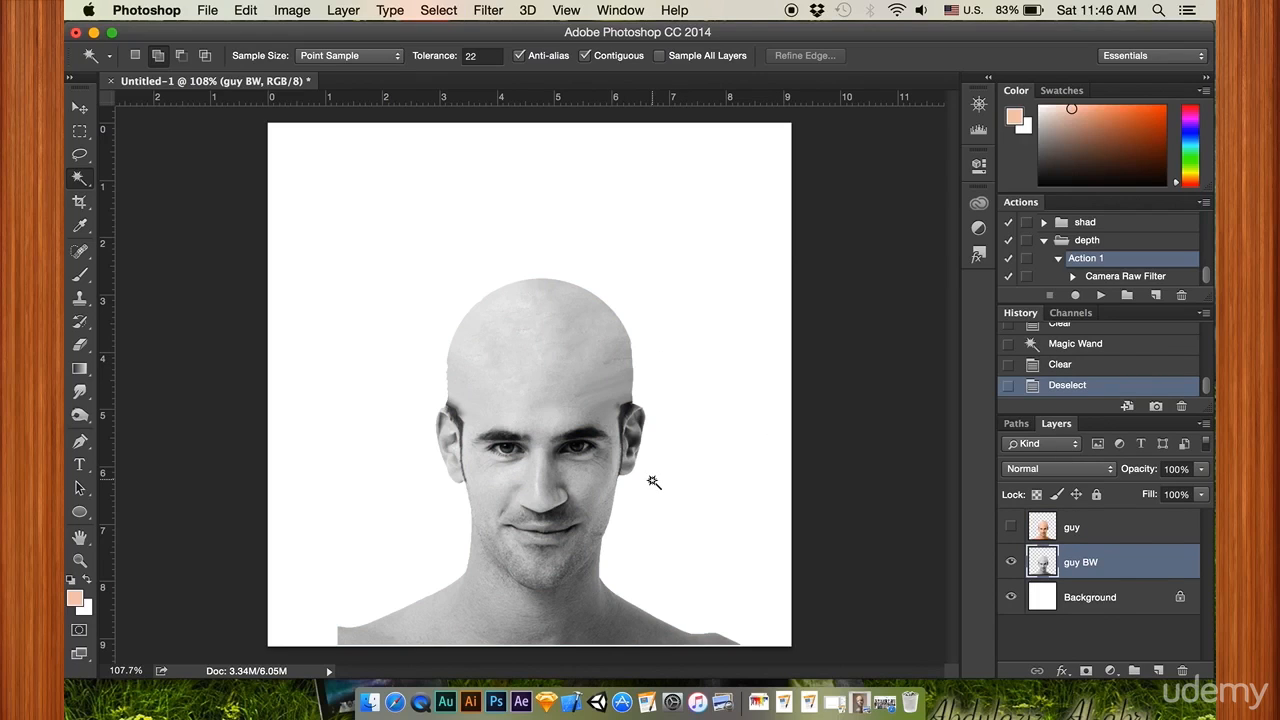
pyautogui.press('super+t')
pyautogui.press('Up')
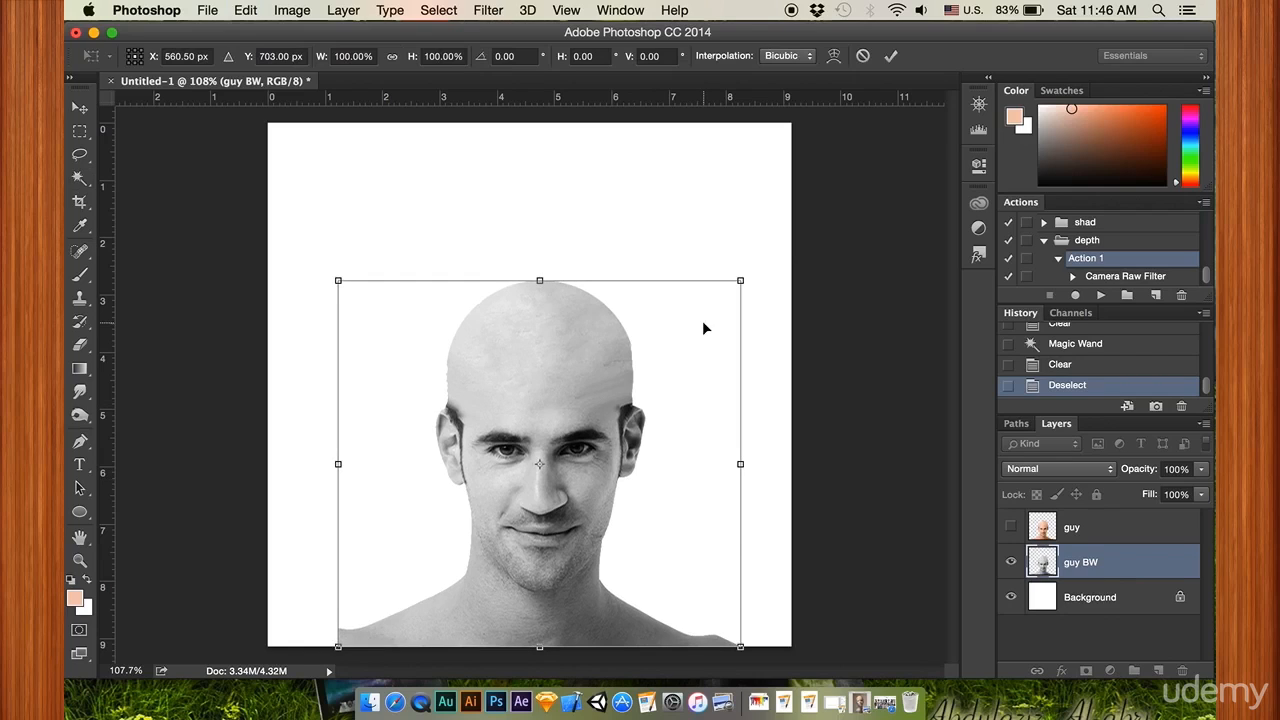
pyautogui.click(862, 56)
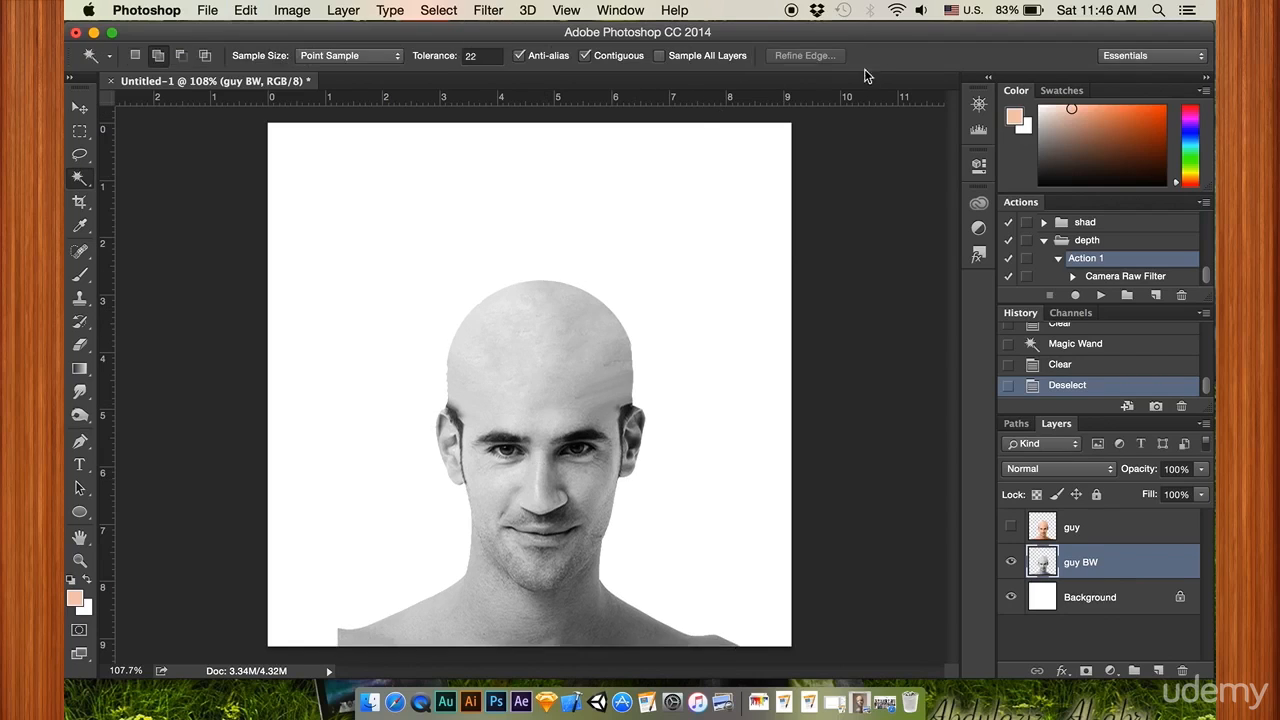
# - Show the guy layer and move guy and guy BW together down to Y 703 px with Free Transform
pyautogui.keyDown('shift'); pyautogui.click(1075, 530); pyautogui.keyUp('shift')
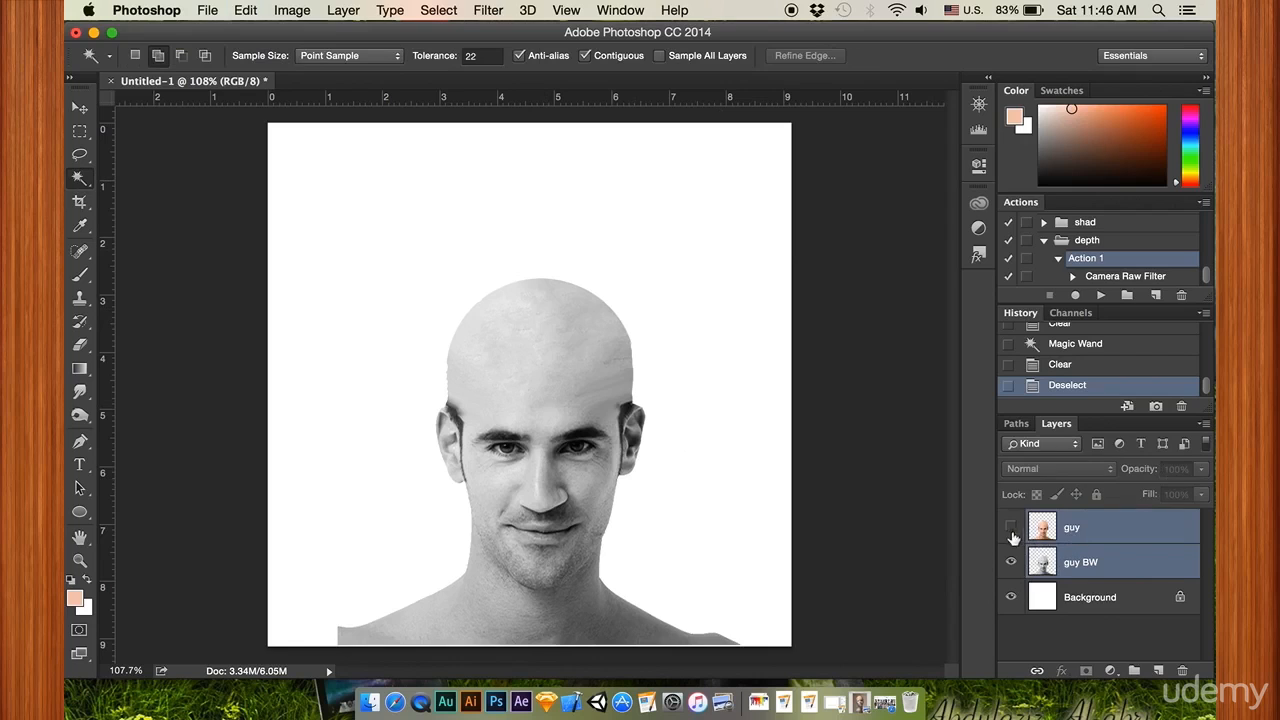
pyautogui.click(1010, 528)
pyautogui.press('super+t')
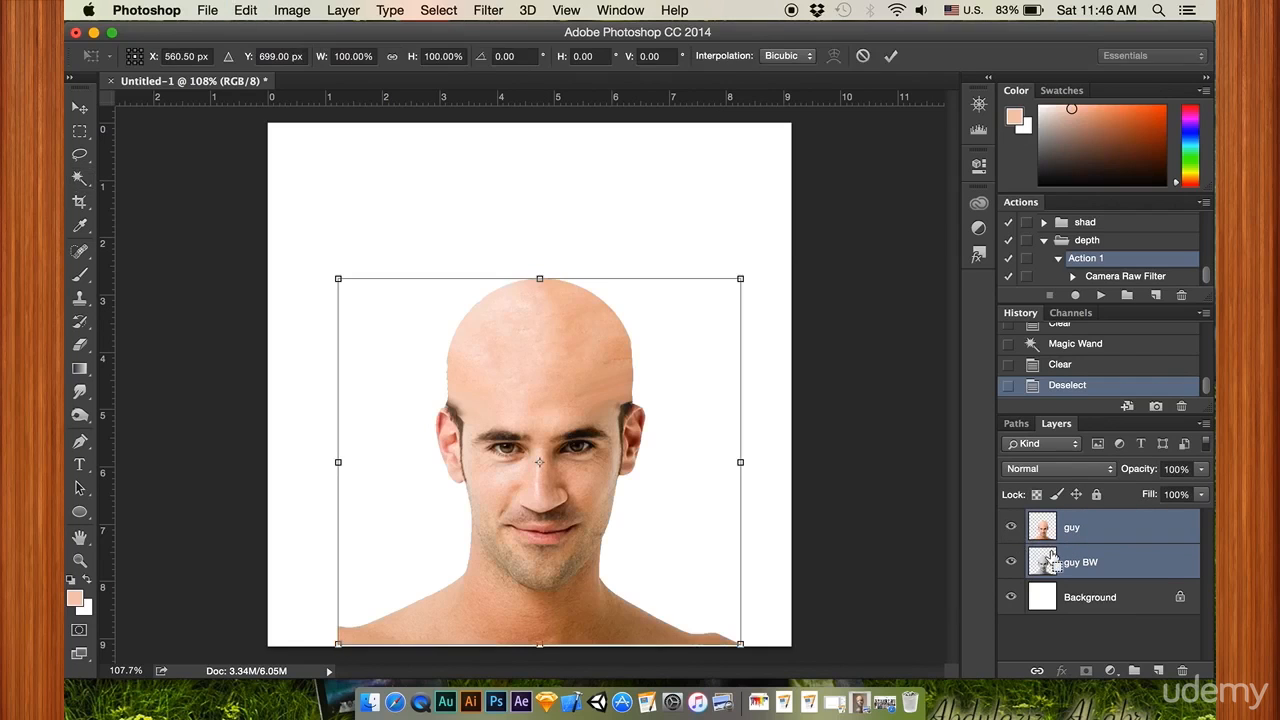
pyautogui.press('Down')
pyautogui.press('Down')
pyautogui.press('Down')
pyautogui.press('Down')
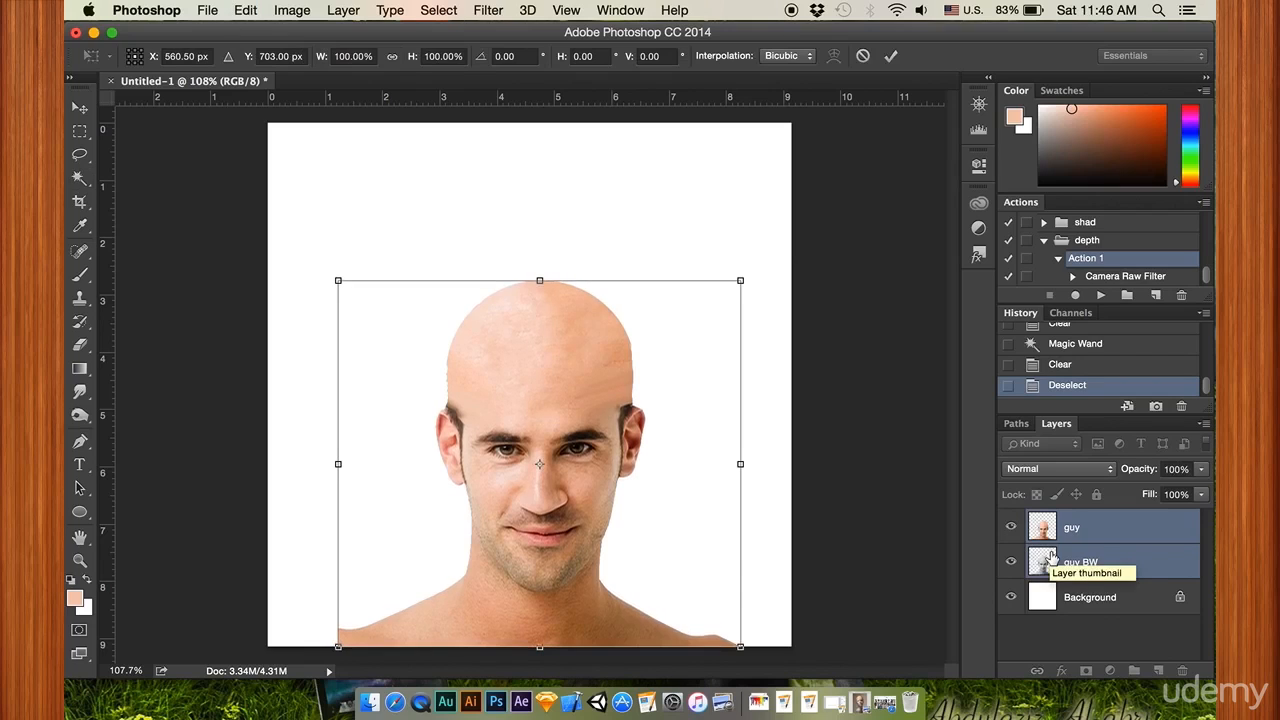
pyautogui.click(891, 56)
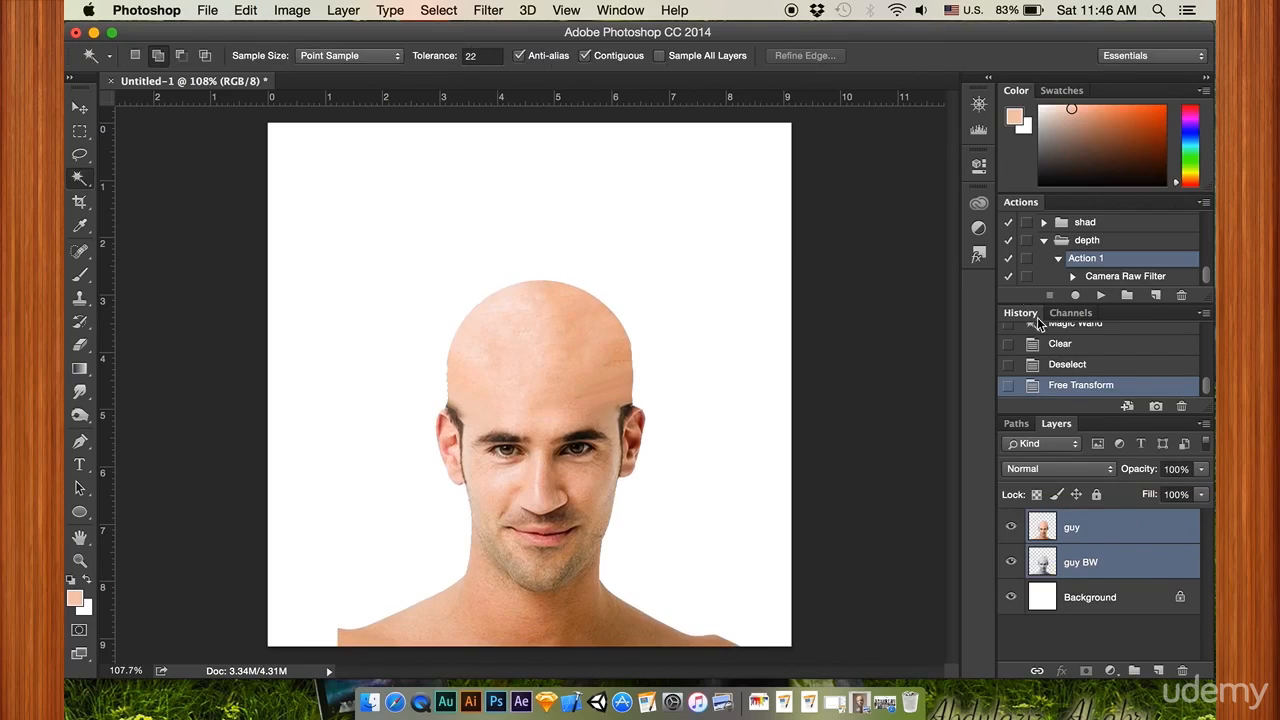
# - Compare the colour and black-and-white versions, leaving the guy layer hidden and guy BW active
pyautogui.click(1078, 559)
pyautogui.click(1073, 529)
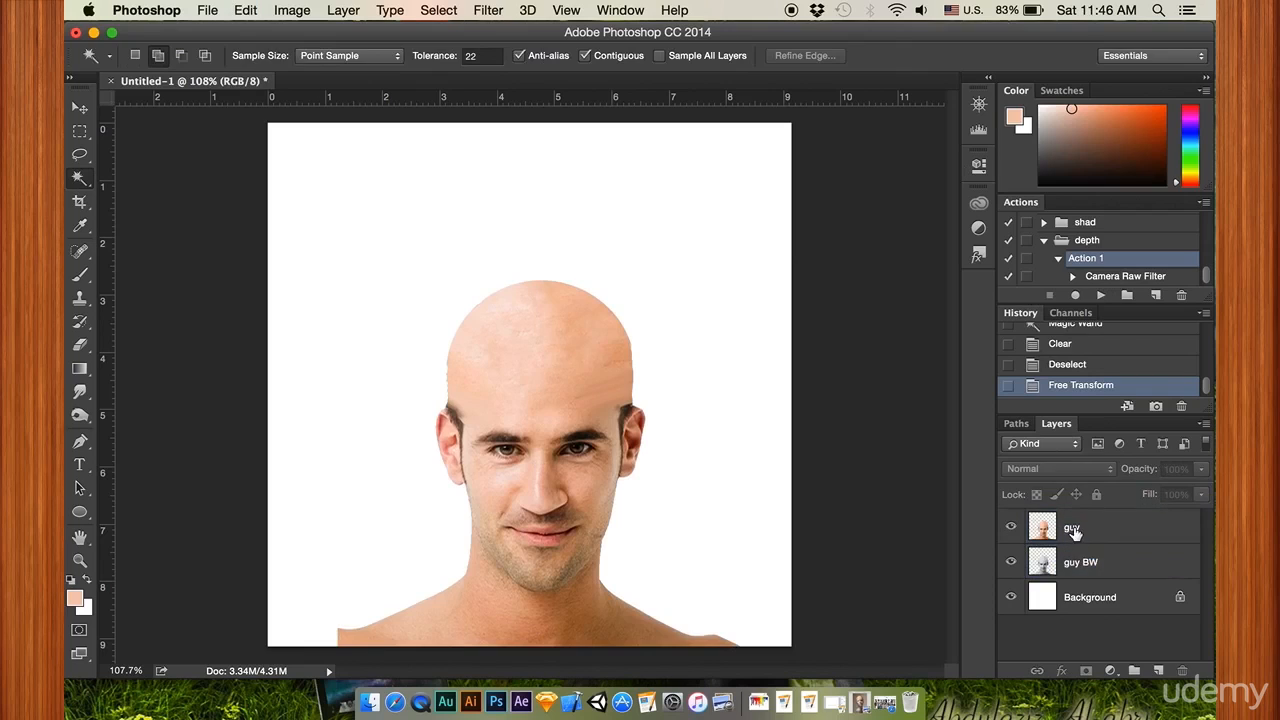
pyautogui.click(1077, 531)
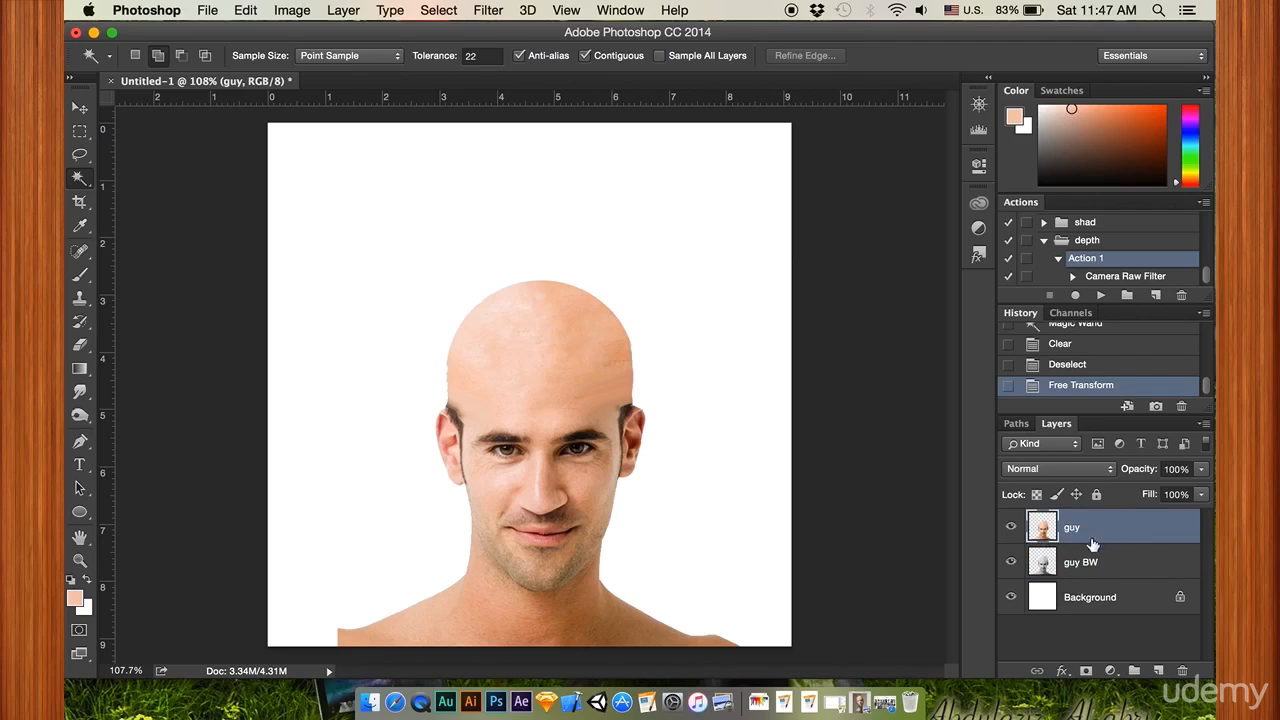
pyautogui.click(1012, 529)
pyautogui.click(1012, 529)
pyautogui.click(1012, 529)
pyautogui.click(1092, 567)
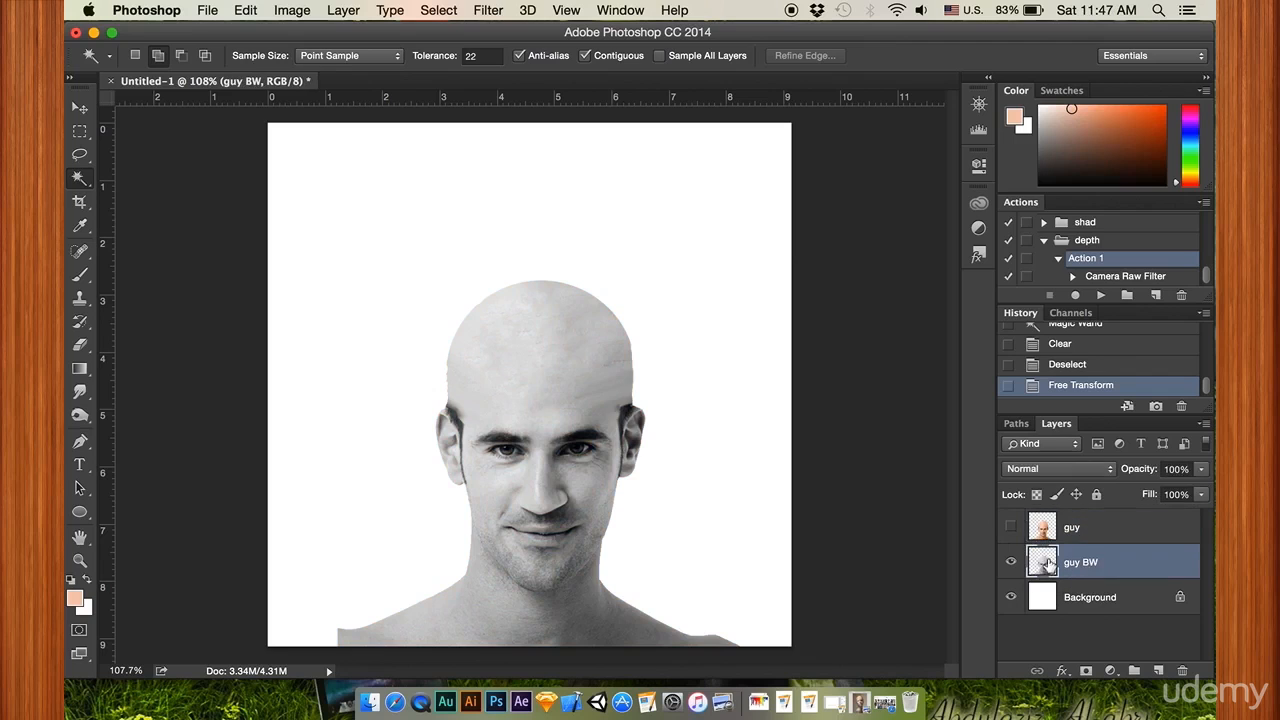
# - Preview several Texture filters in the Filter Gallery and apply Texturizer to guy BW with Canvas texture, 60% scaling, relief 7 and Top light
pyautogui.click(490, 12)
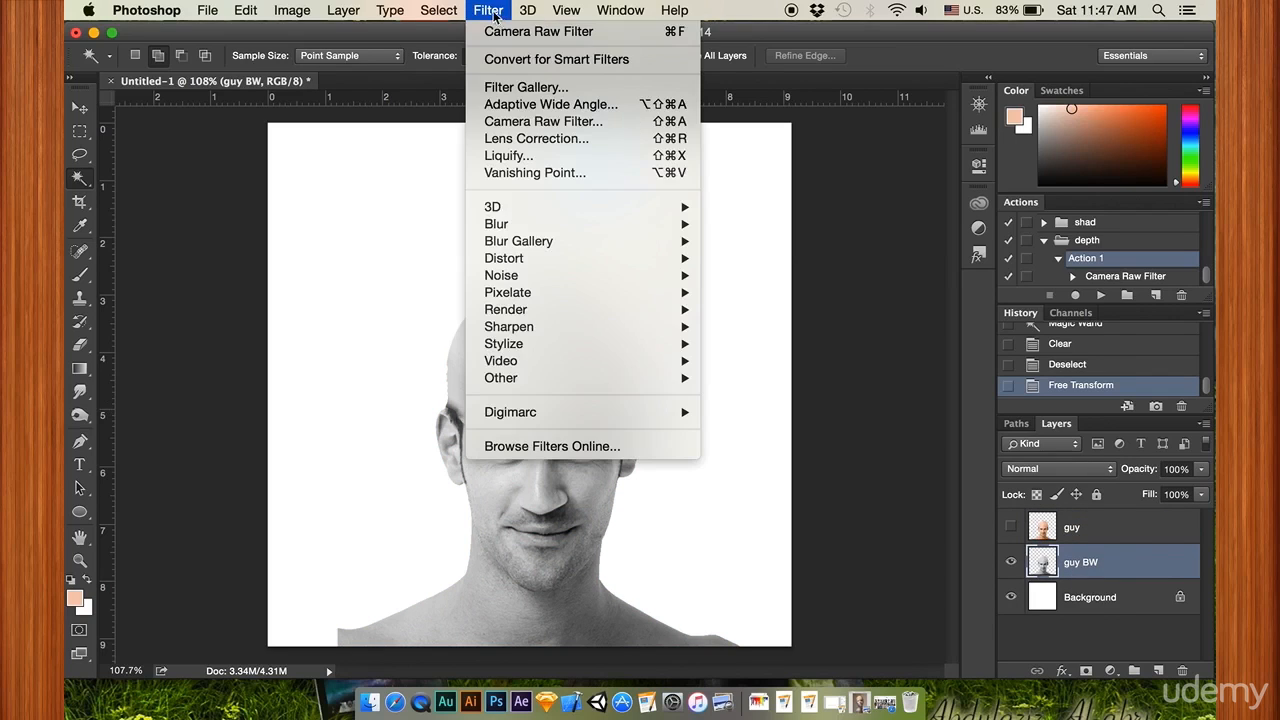
pyautogui.click(532, 90)
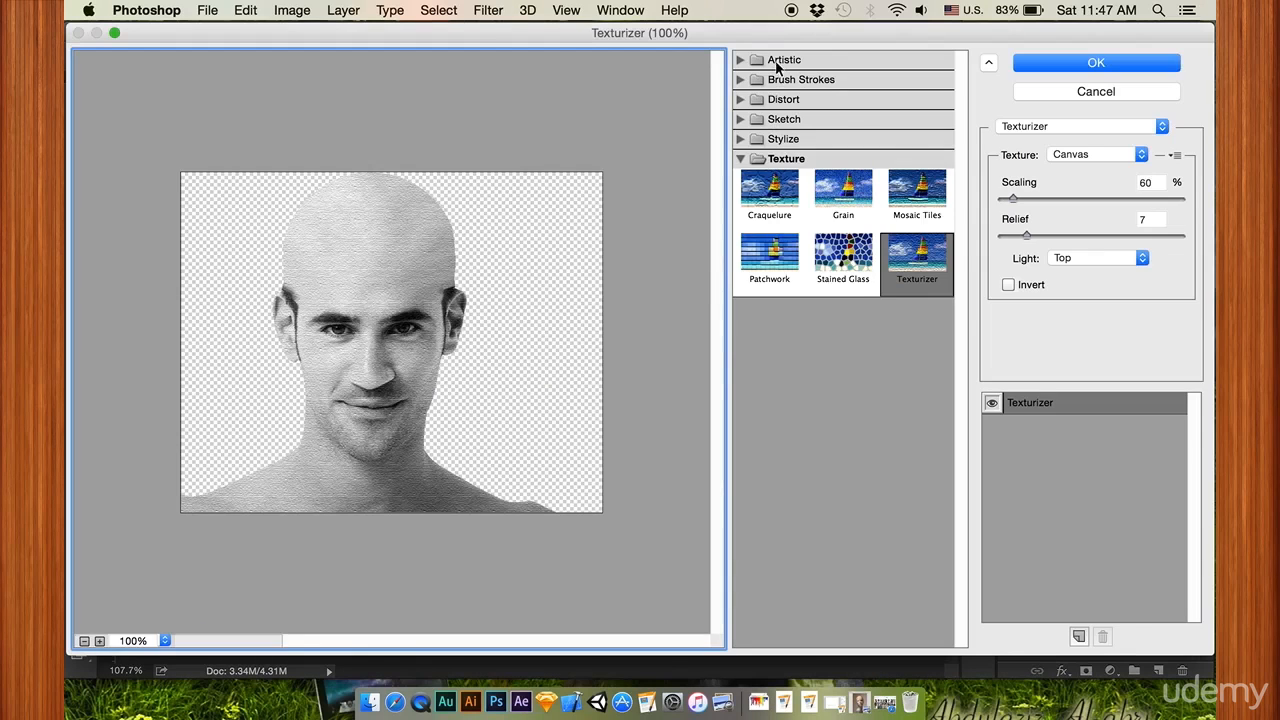
pyautogui.click(775, 60)
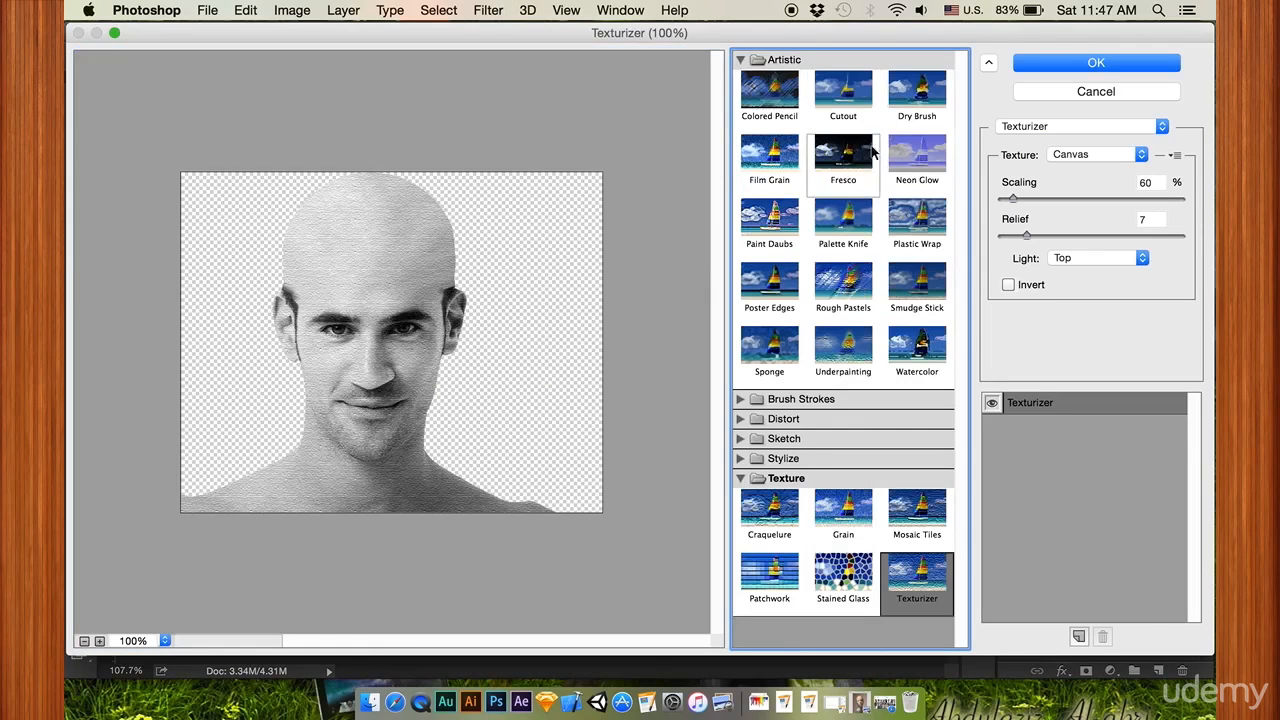
pyautogui.click(757, 62)
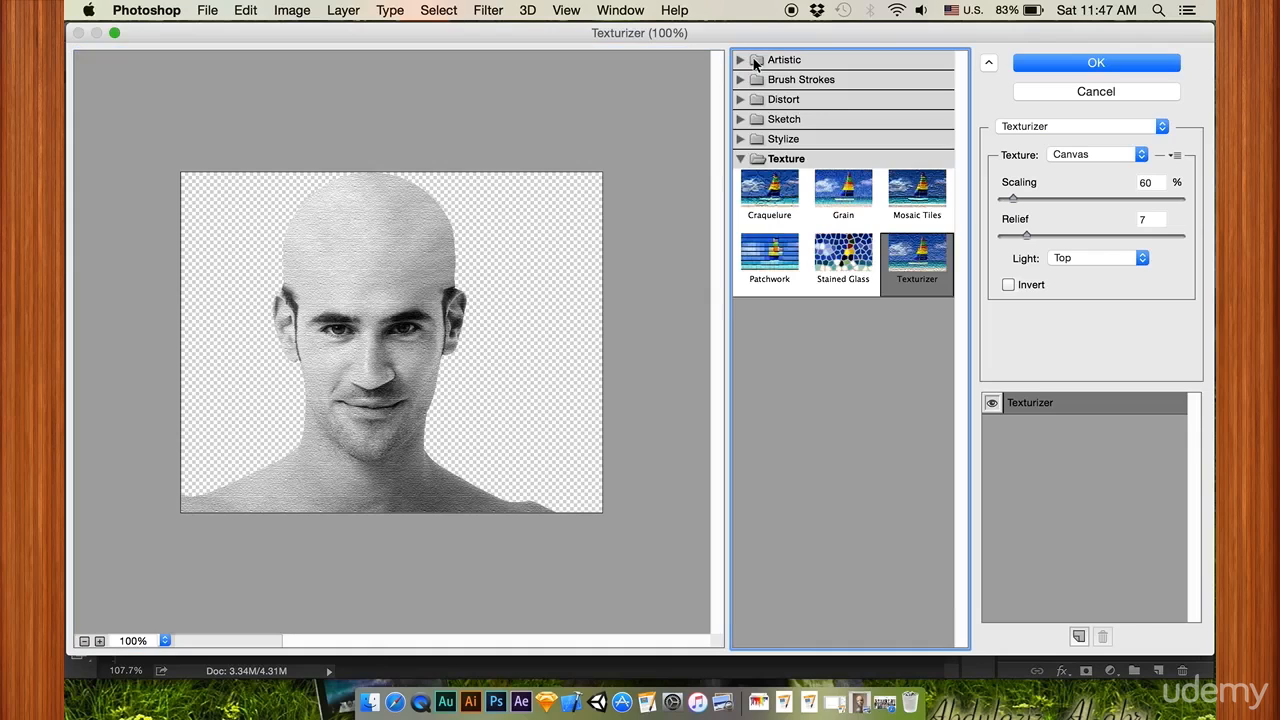
pyautogui.click(770, 160)
pyautogui.click(770, 160)
pyautogui.click(915, 192)
pyautogui.click(845, 195)
pyautogui.click(846, 262)
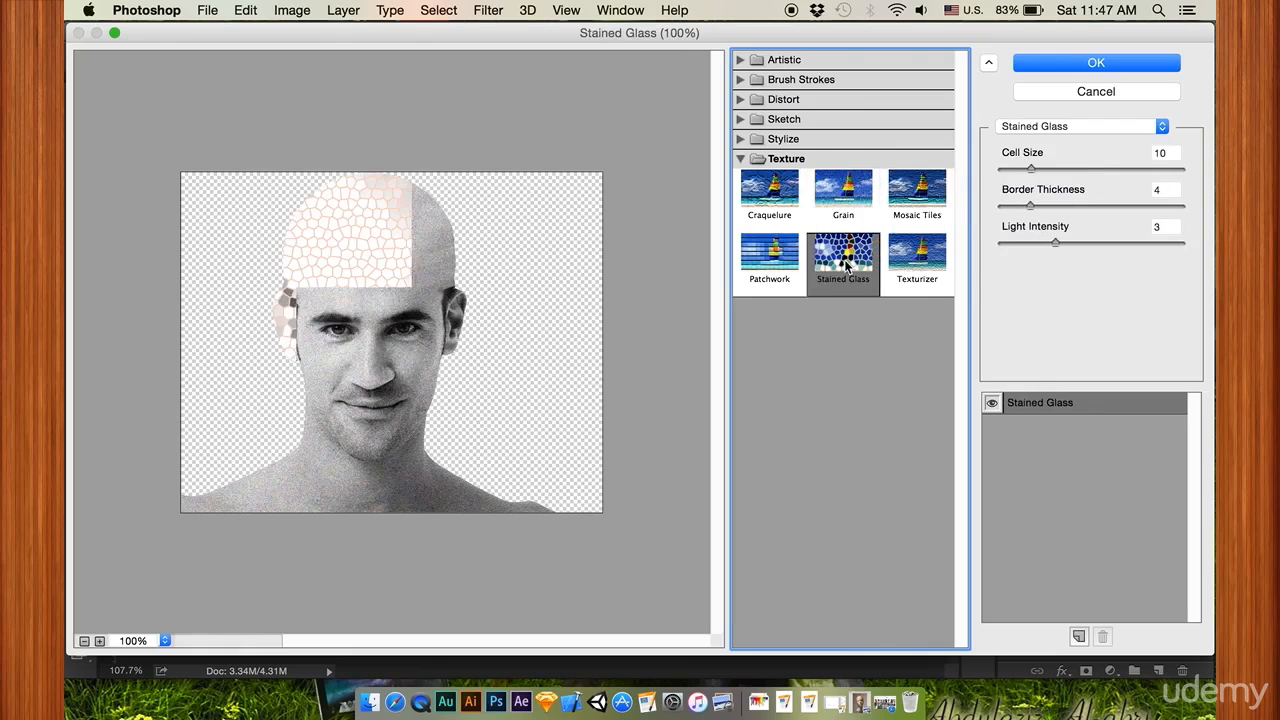
pyautogui.click(905, 278)
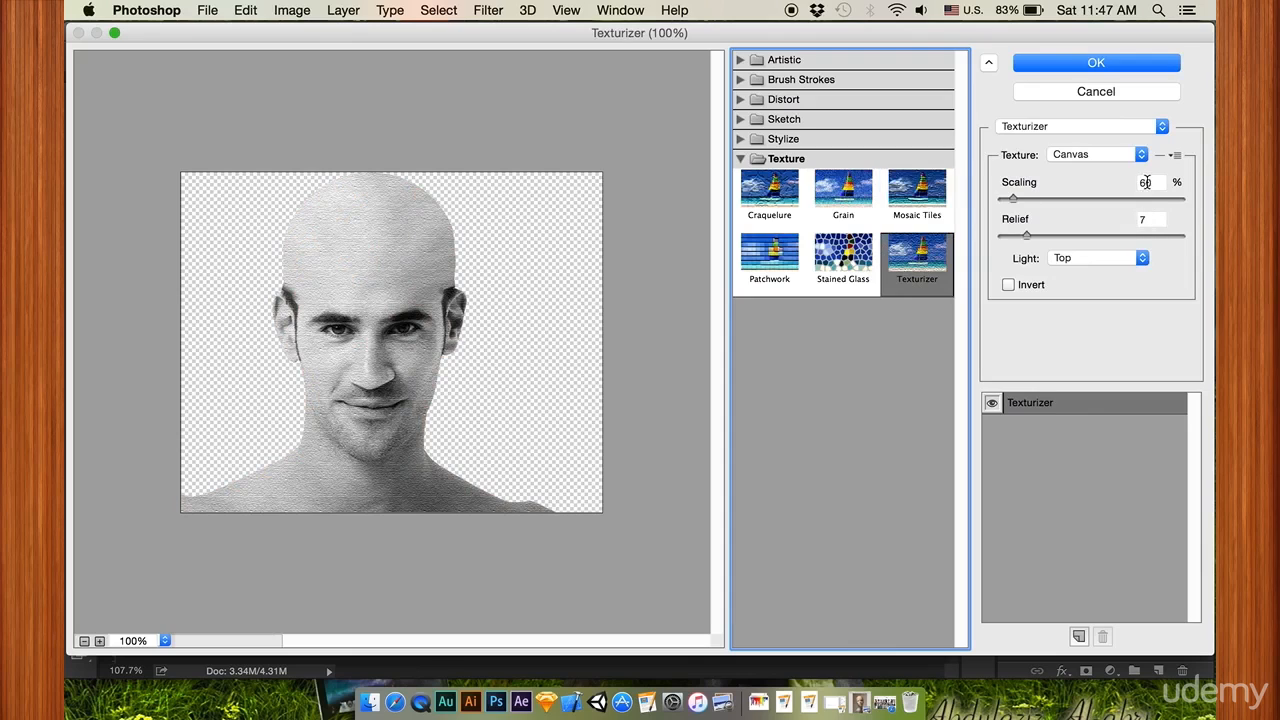
pyautogui.click(1086, 64)
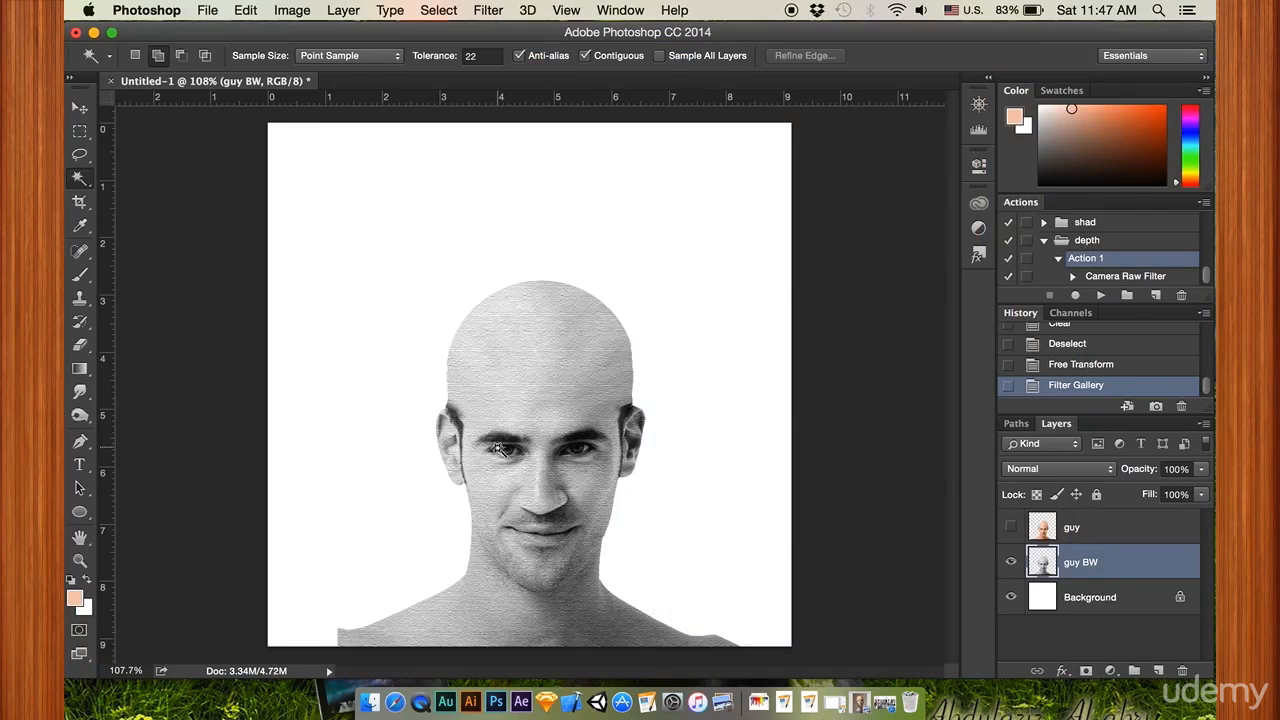
# - Outline the man's right eye on guy BW closely with the Lasso, redoing the selection once
pyautogui.scroll(5, 497, 449)
pyautogui.scroll(2, 545, 483)
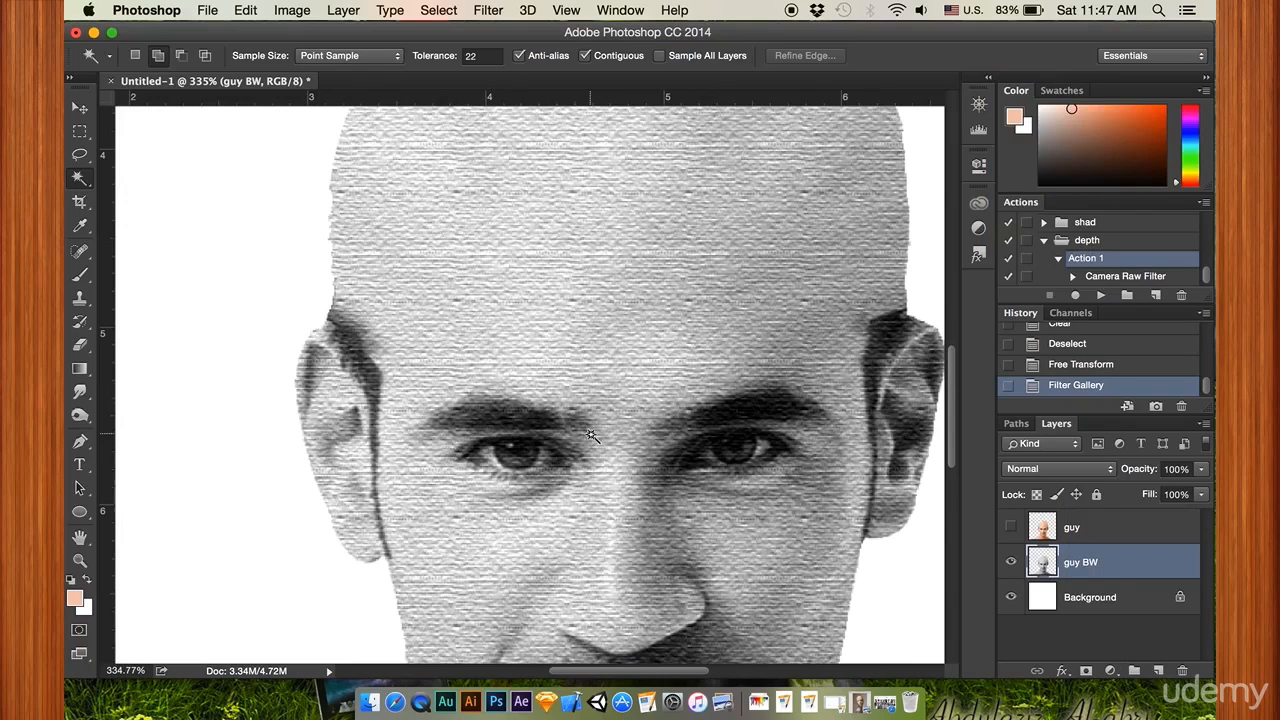
pyautogui.click(80, 155)
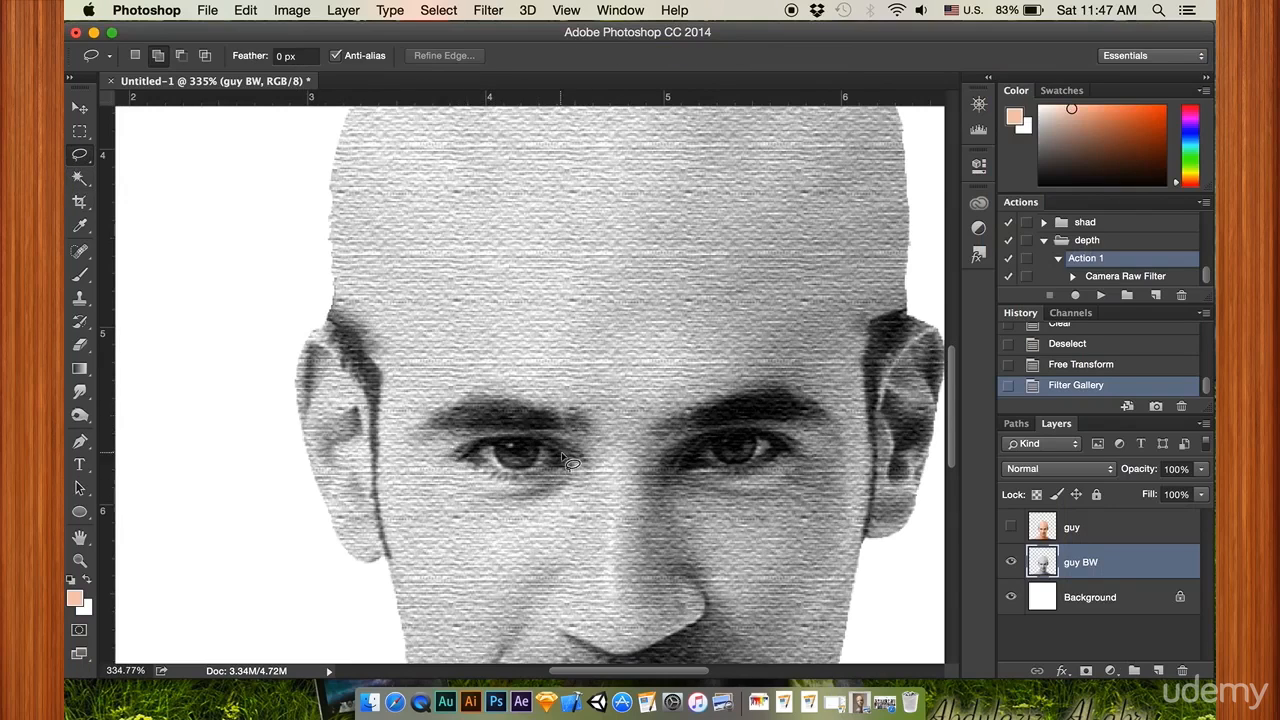
pyautogui.moveTo(574, 460)
pyautogui.mouseDown()
pyautogui.moveTo(538, 442)
pyautogui.moveTo(448, 452)
pyautogui.moveTo(492, 482)
pyautogui.moveTo(536, 484)
pyautogui.moveTo(578, 463)
pyautogui.mouseUp()
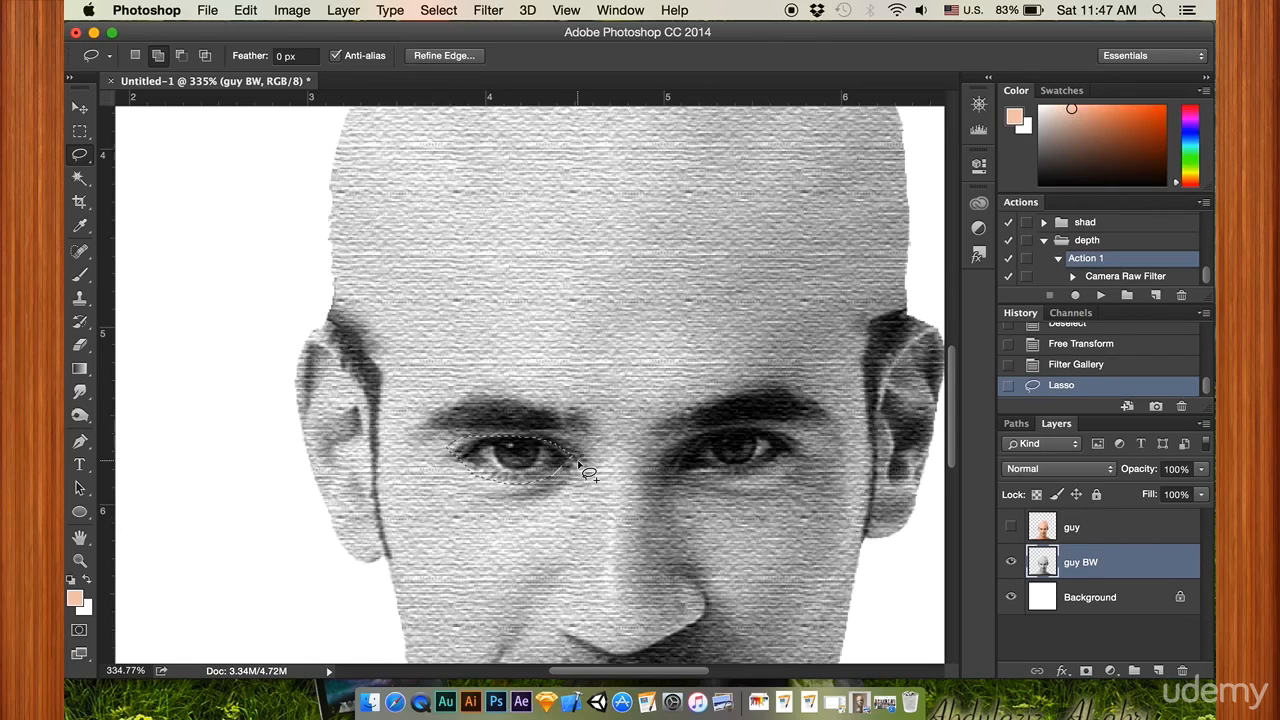
pyautogui.press('super+d')
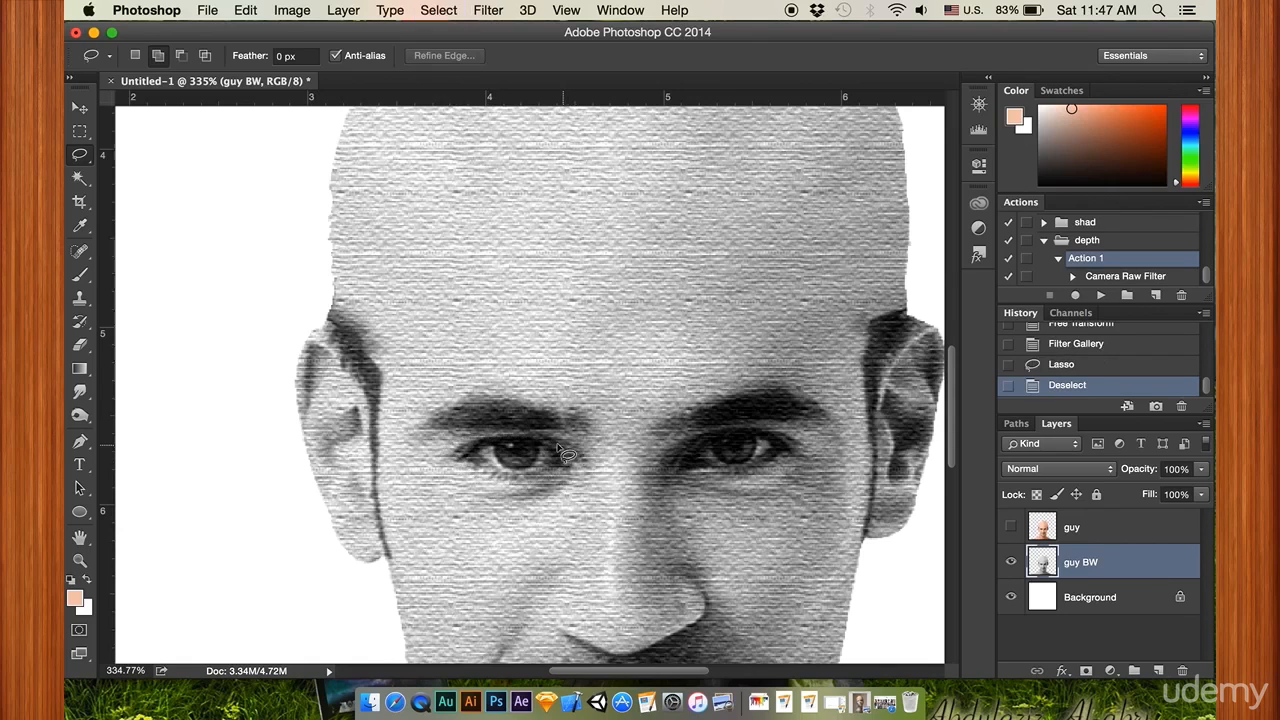
pyautogui.moveTo(543, 441)
pyautogui.mouseDown()
pyautogui.moveTo(467, 443)
pyautogui.moveTo(505, 487)
pyautogui.moveTo(530, 489)
pyautogui.moveTo(567, 466)
pyautogui.moveTo(560, 442)
pyautogui.mouseUp()
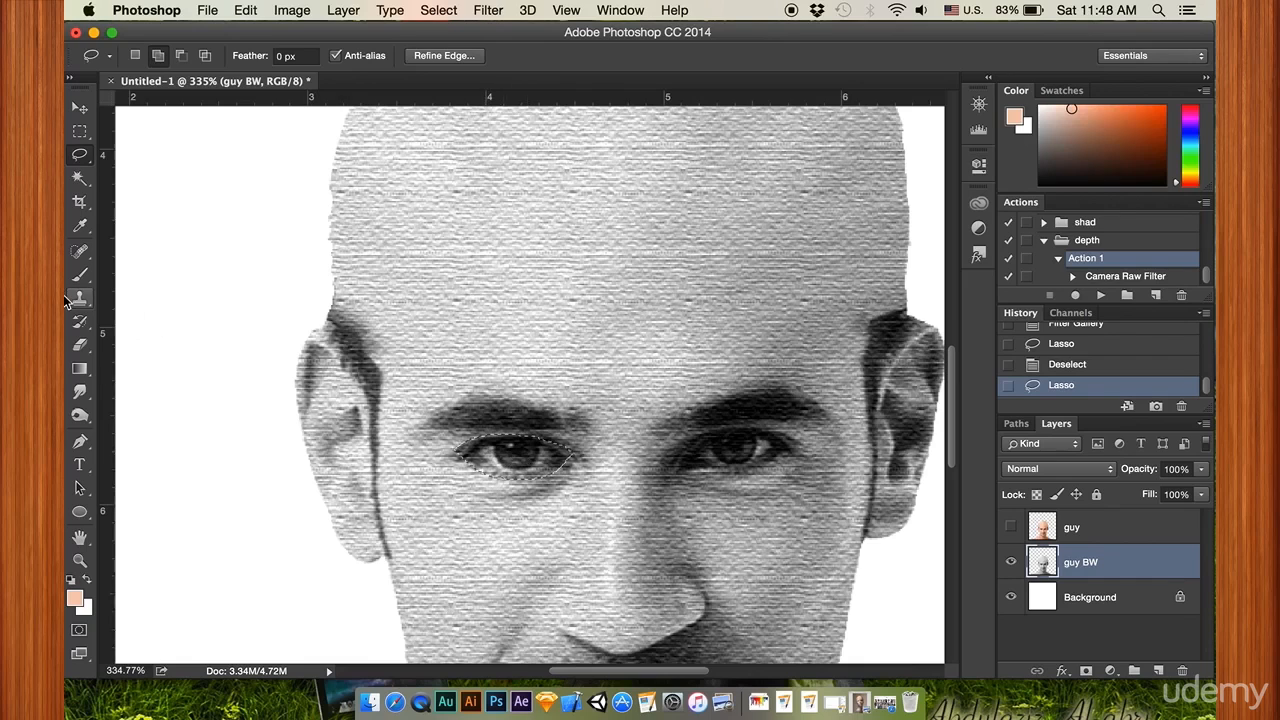
# - Smudge the selected eye away at 64% strength with a 33 px brush until it becomes plain, light skin
pyautogui.click(80, 398)
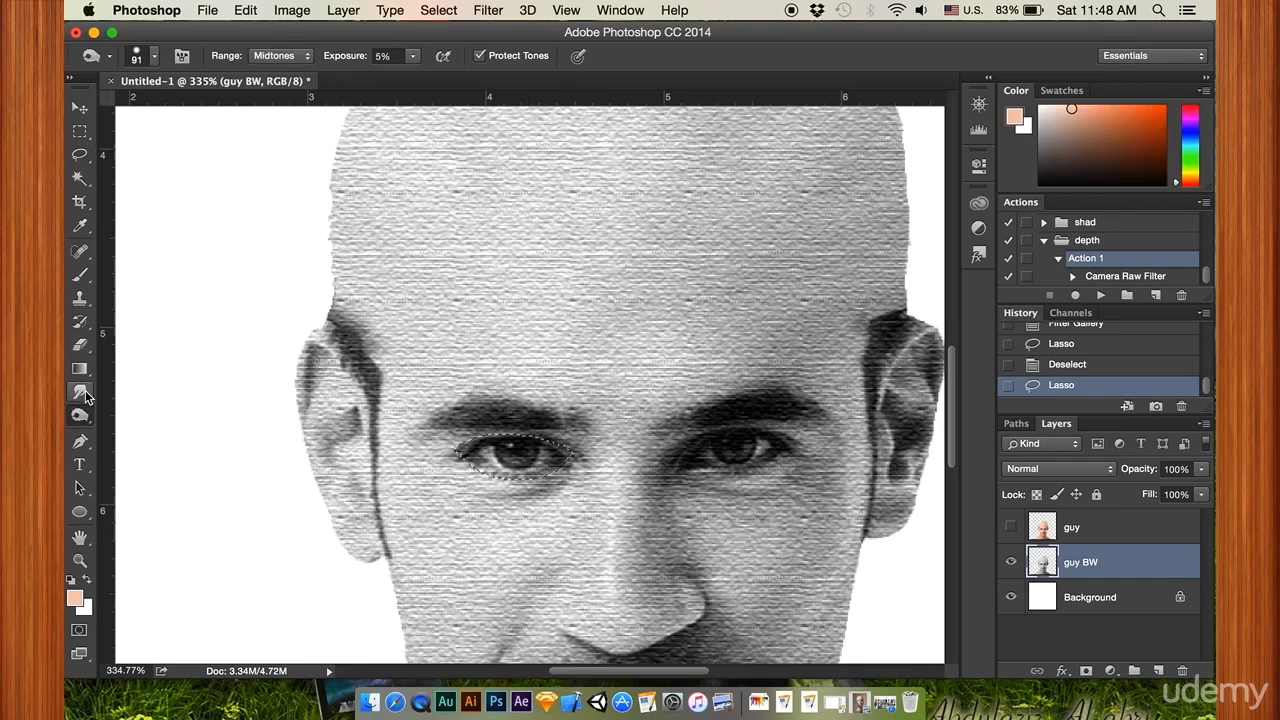
pyautogui.click(81, 395)
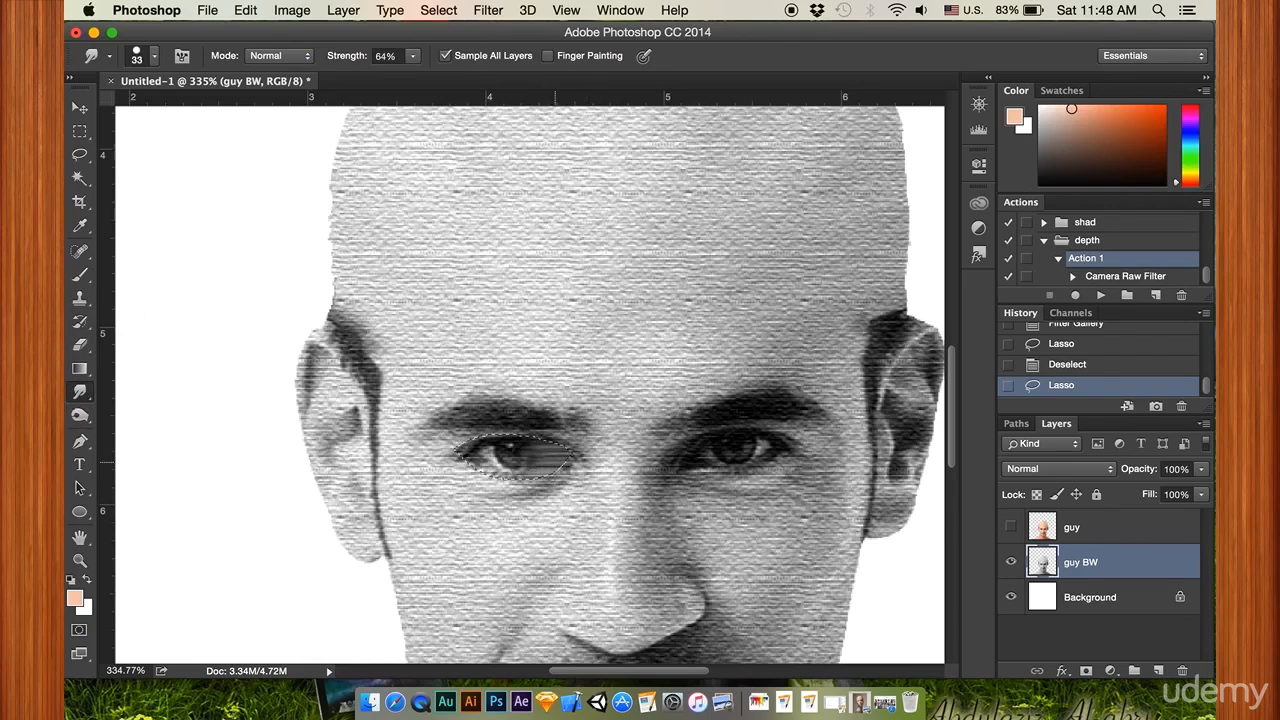
pyautogui.moveTo(482, 453); pyautogui.dragTo(462, 451)
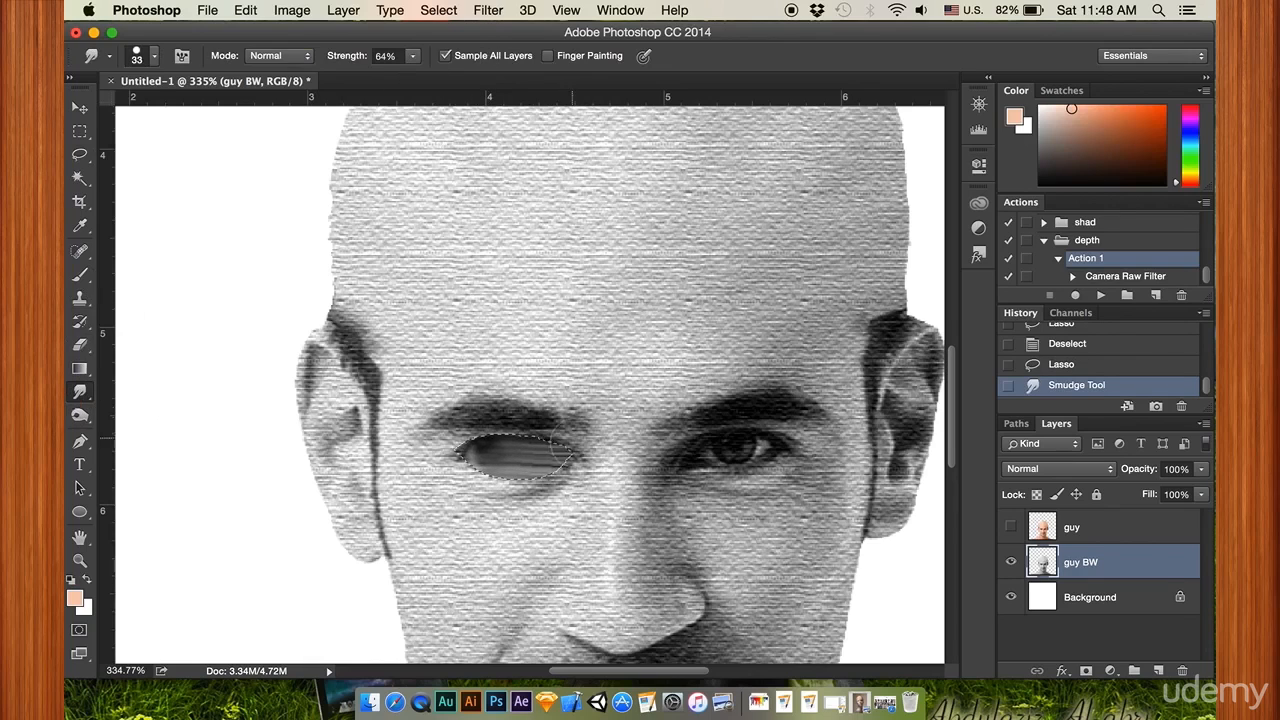
pyautogui.moveTo(543, 455); pyautogui.dragTo(520, 460)
pyautogui.moveTo(637, 458)
pyautogui.mouseDown()
pyautogui.moveTo(477, 473)
pyautogui.moveTo(449, 457)
pyautogui.moveTo(572, 457)
pyautogui.moveTo(427, 473)
pyautogui.mouseUp()
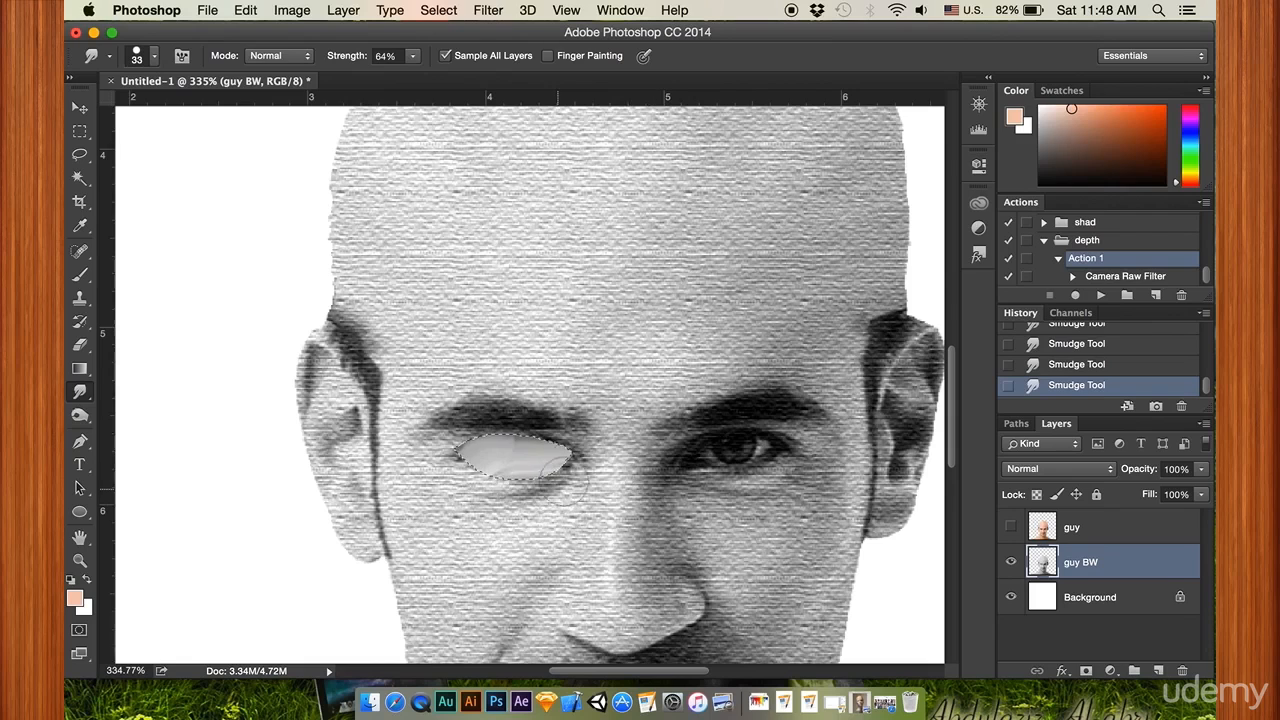
# - Apply the Texturizer filter with Canvas texture, 60% scaling and relief 7 to the smudged eye selection
pyautogui.click(490, 10)
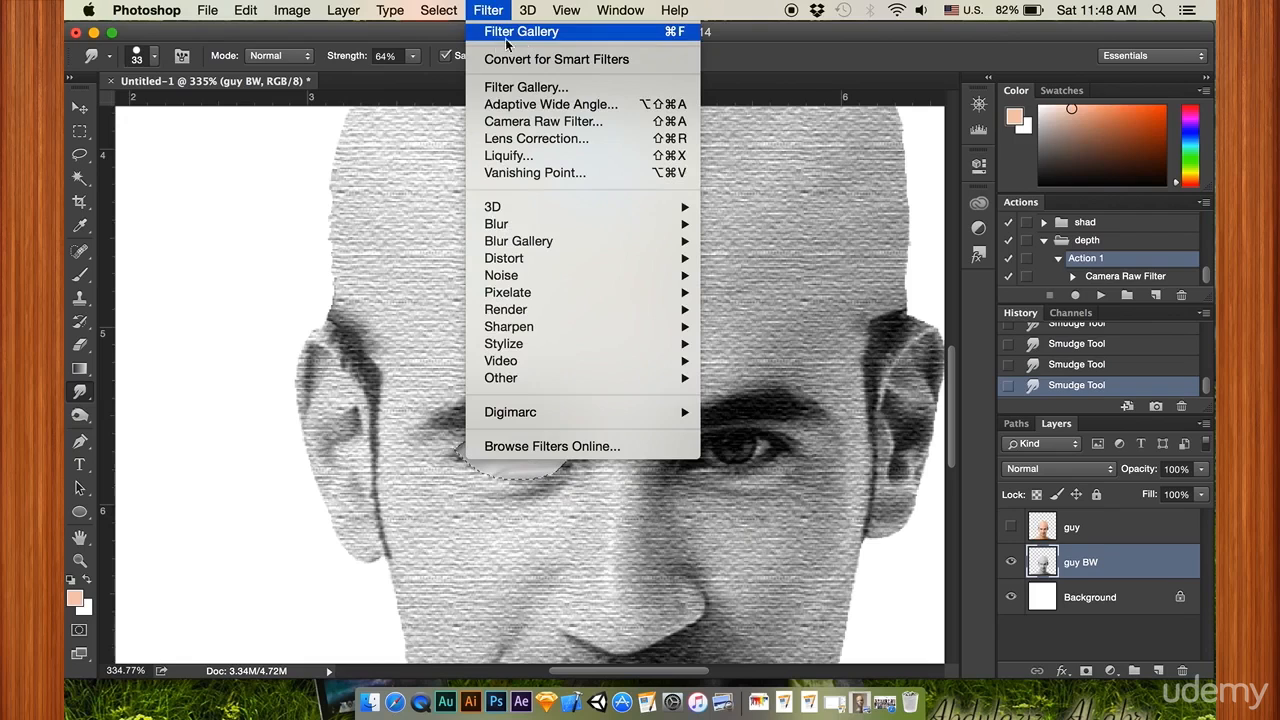
pyautogui.click(518, 91)
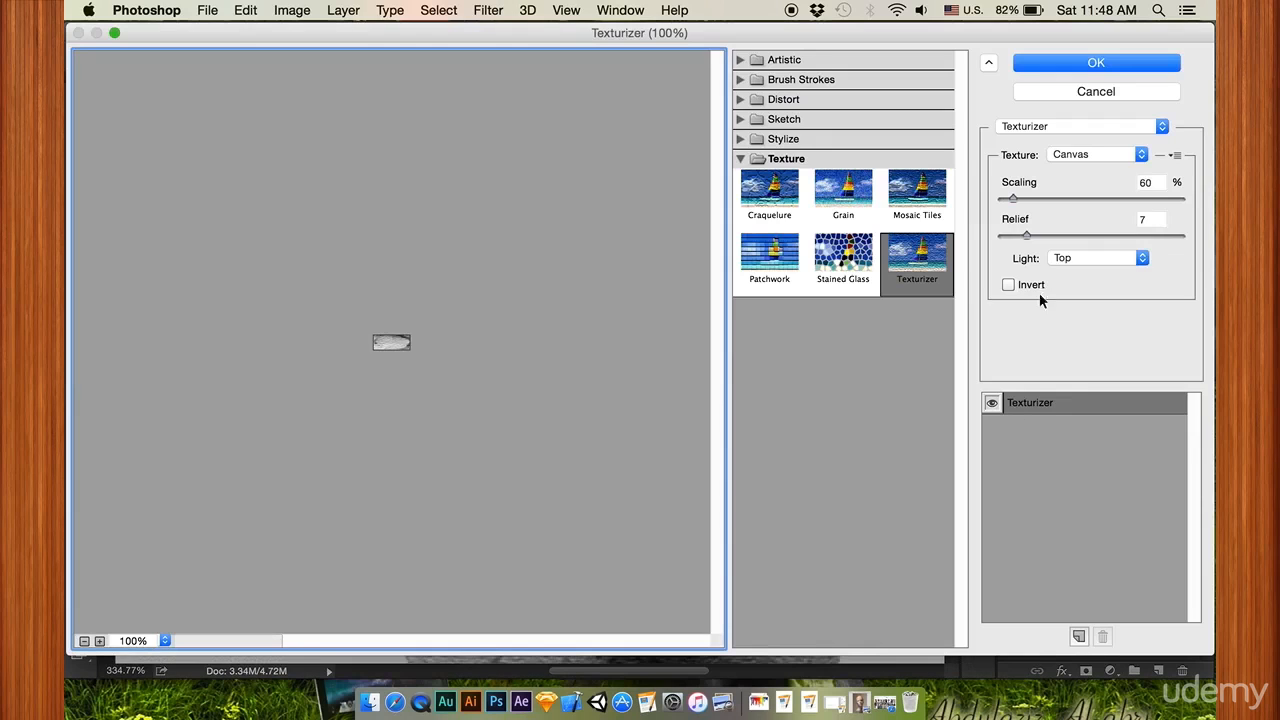
pyautogui.click(1093, 63)
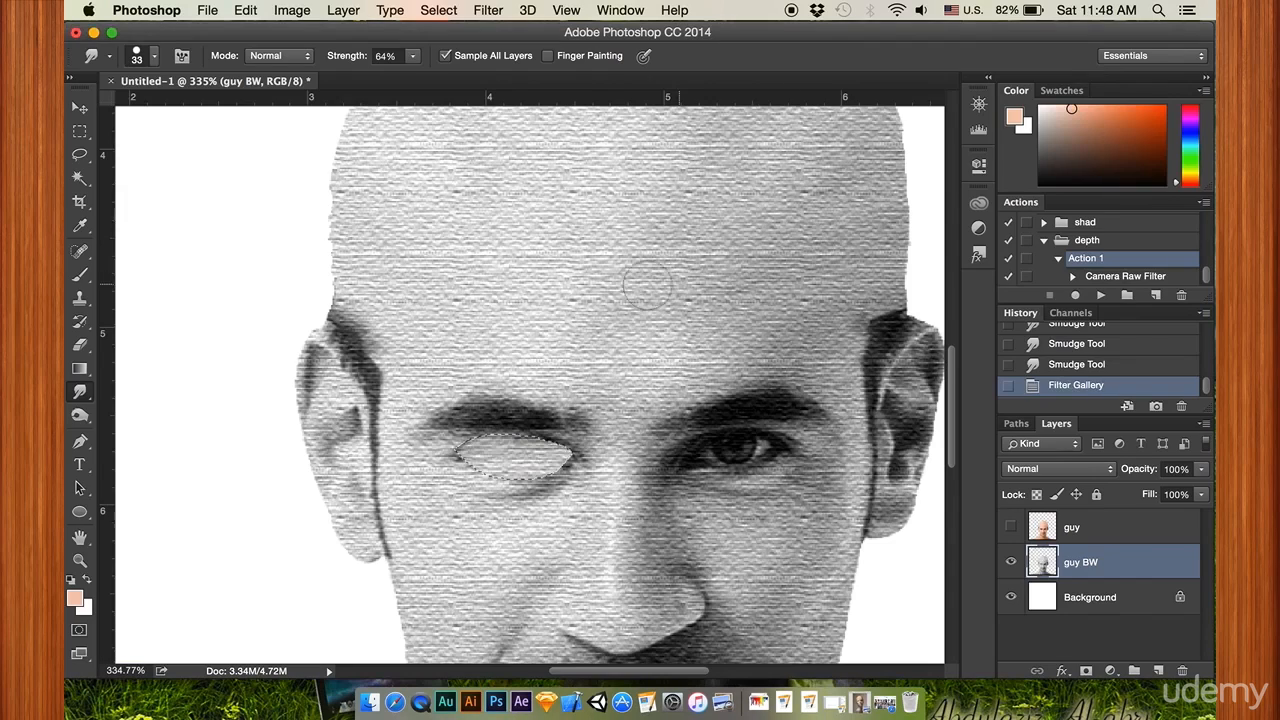
pyautogui.click(526, 11)
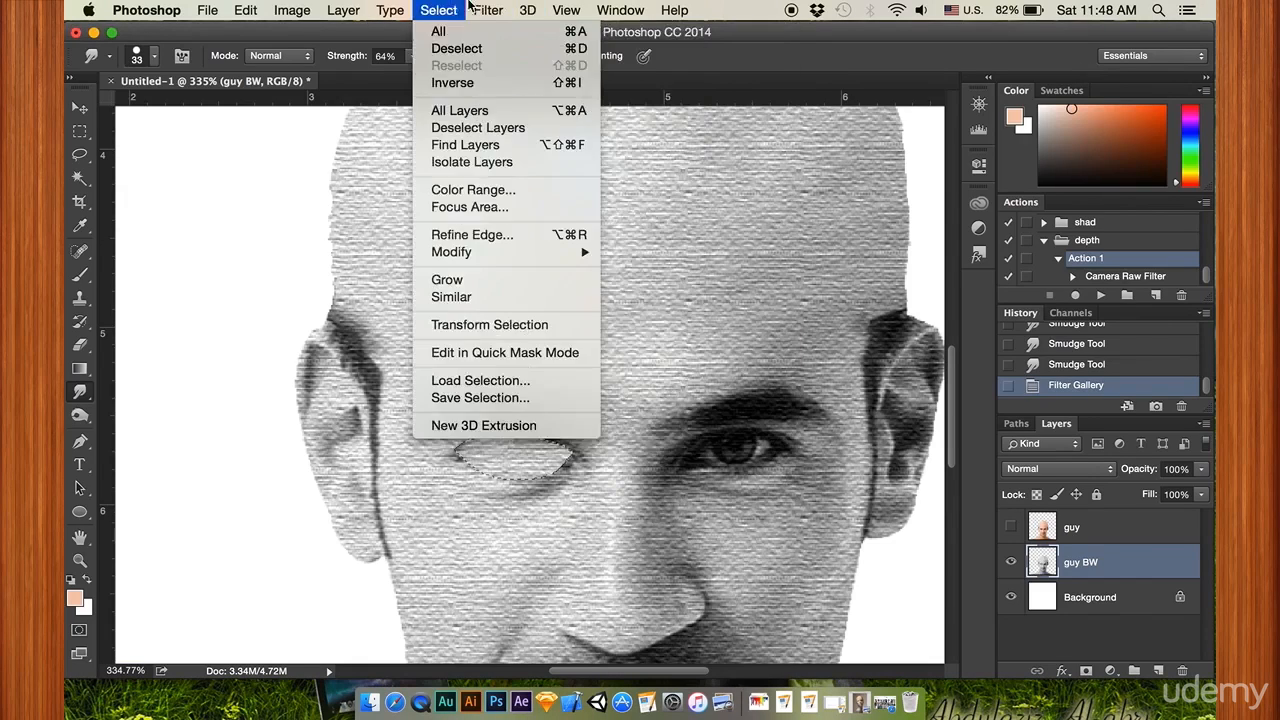
pyautogui.click(386, 266)
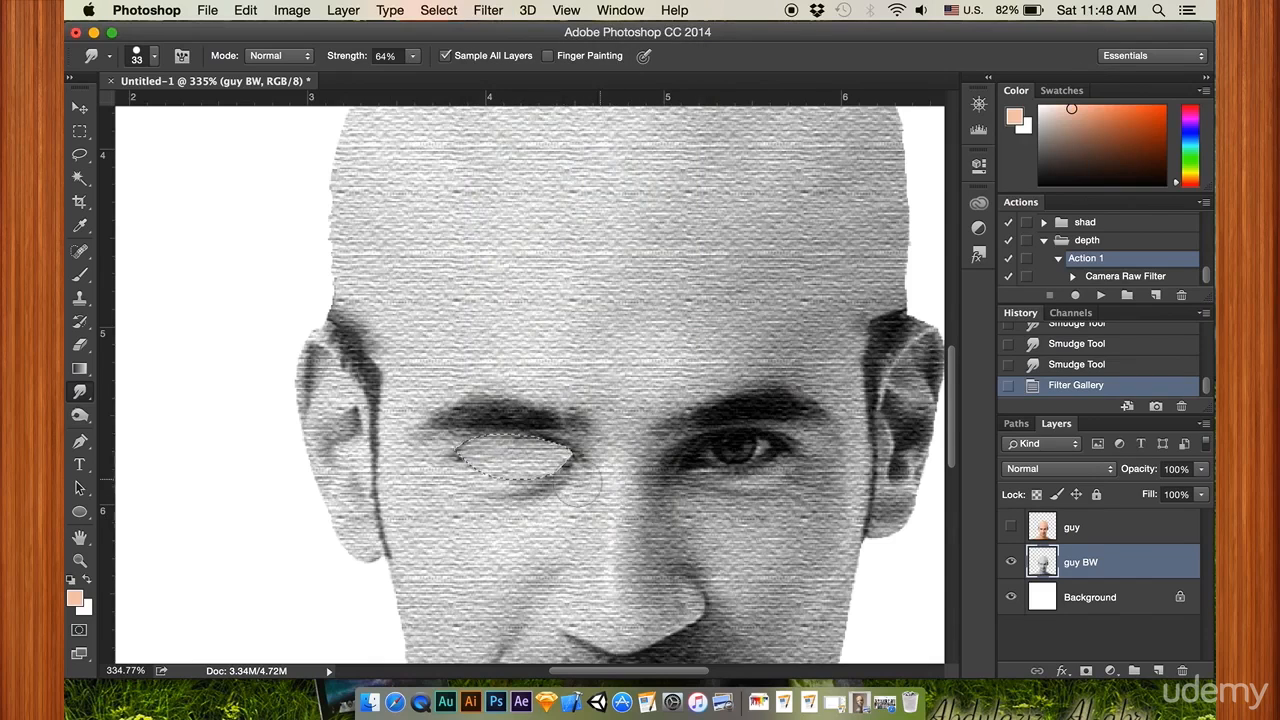
# - Darken the lower edge of the blanked eye with the Burn tool at 38 px brush size and 25% exposure
pyautogui.click(82, 416)
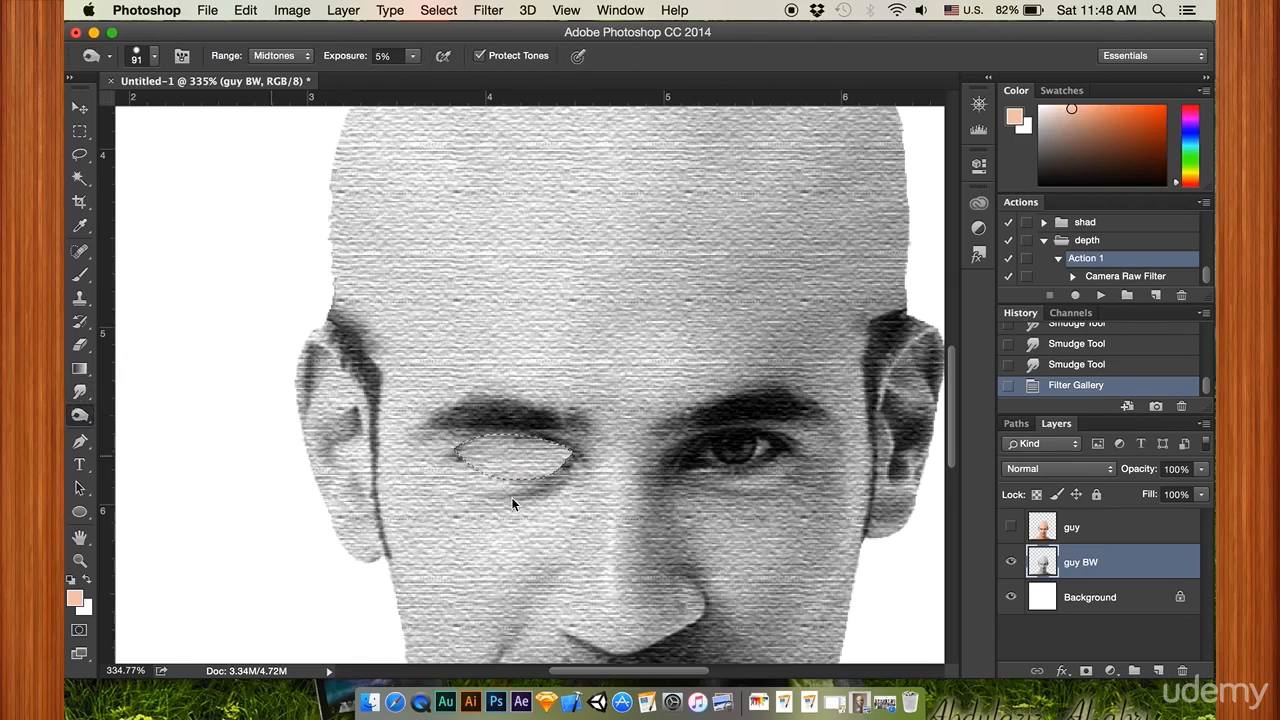
pyautogui.rightClick(495, 460)
pyautogui.moveTo(642, 460); pyautogui.dragTo(633, 455)
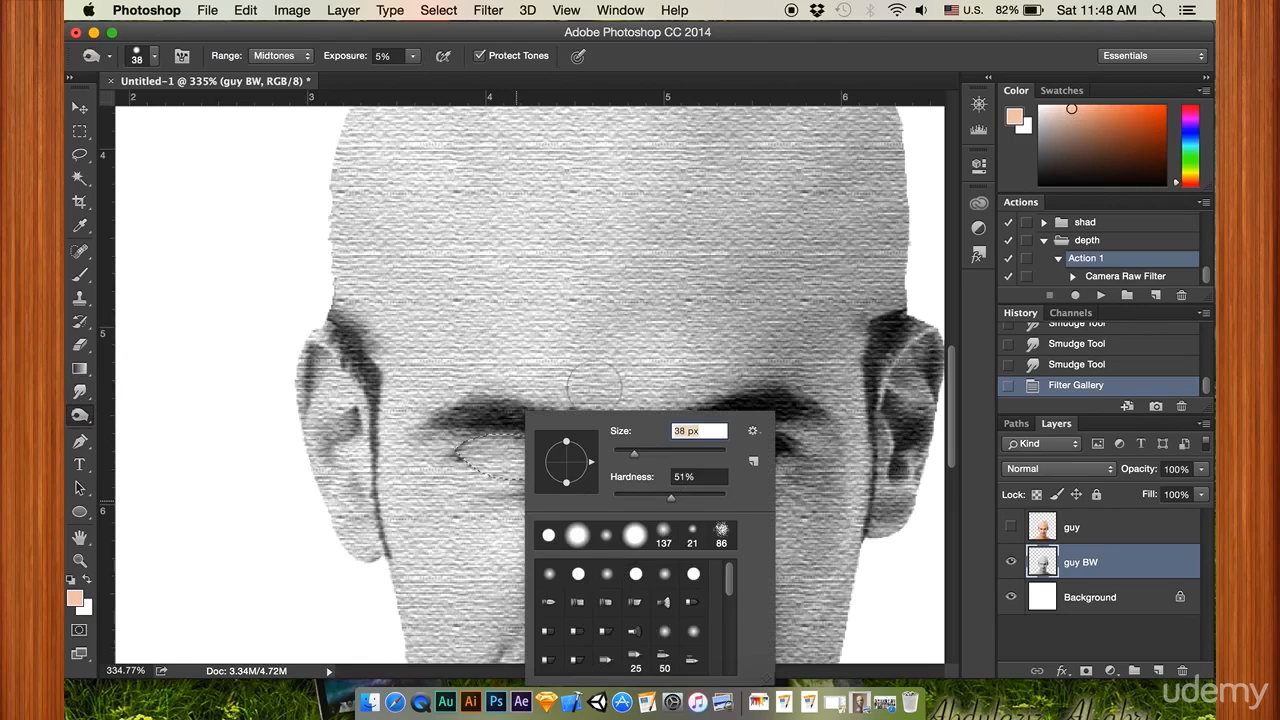
pyautogui.click(412, 56)
pyautogui.moveTo(415, 76); pyautogui.dragTo(432, 80)
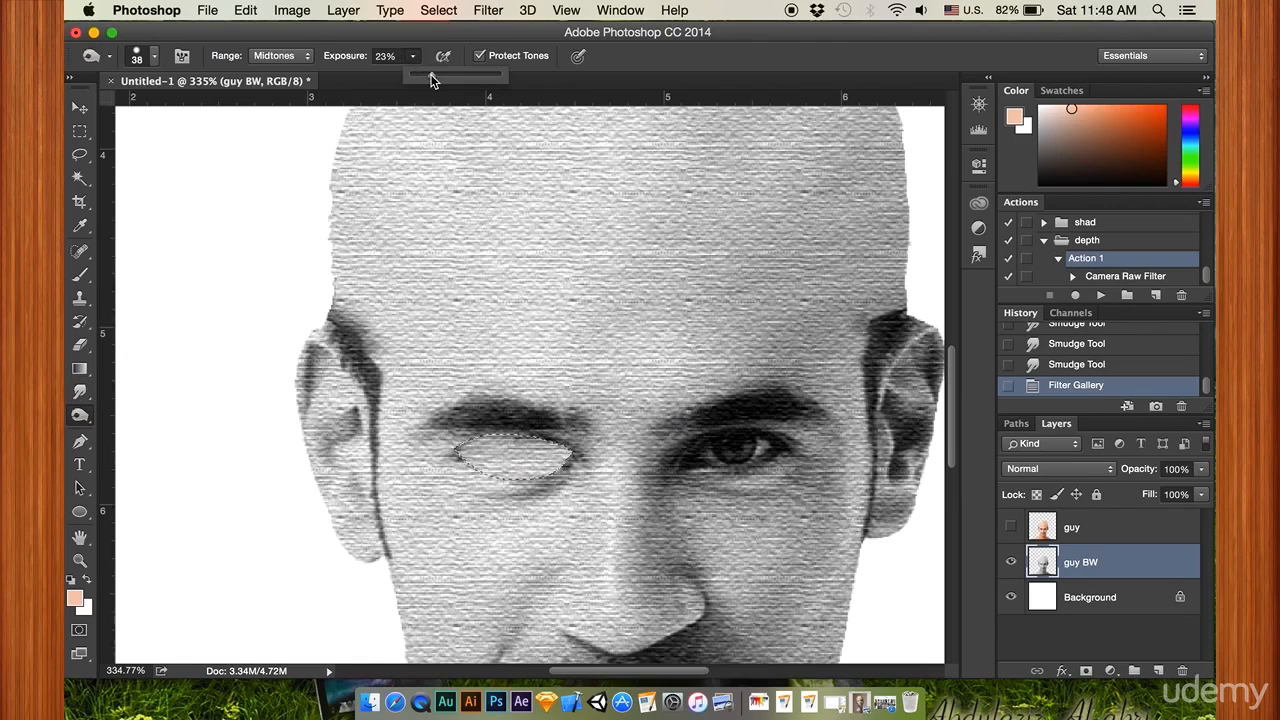
pyautogui.click(484, 476)
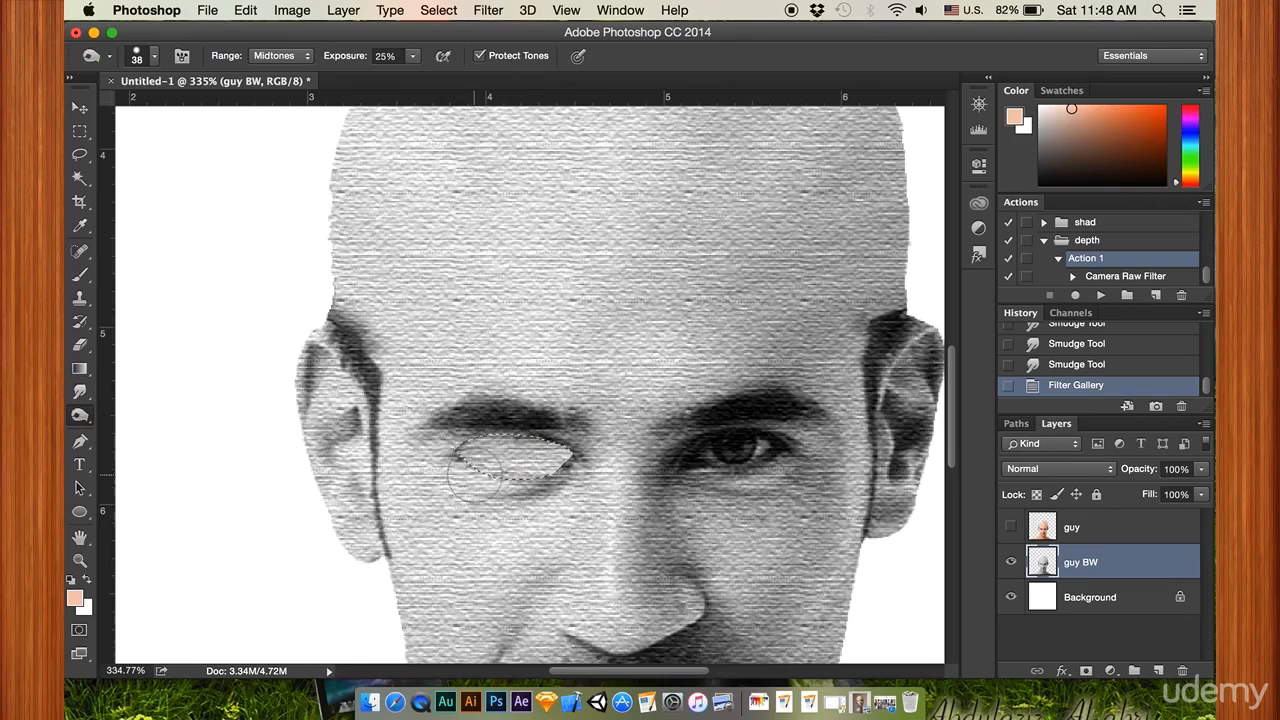
pyautogui.moveTo(558, 497)
pyautogui.mouseDown()
pyautogui.moveTo(542, 486)
pyautogui.moveTo(556, 498)
pyautogui.mouseUp()
# - Reduce the Burn brush to 20 px and darken the rim inside the eye selection
pyautogui.rightClick(554, 497)
pyautogui.click(660, 450)
pyautogui.click(534, 422)
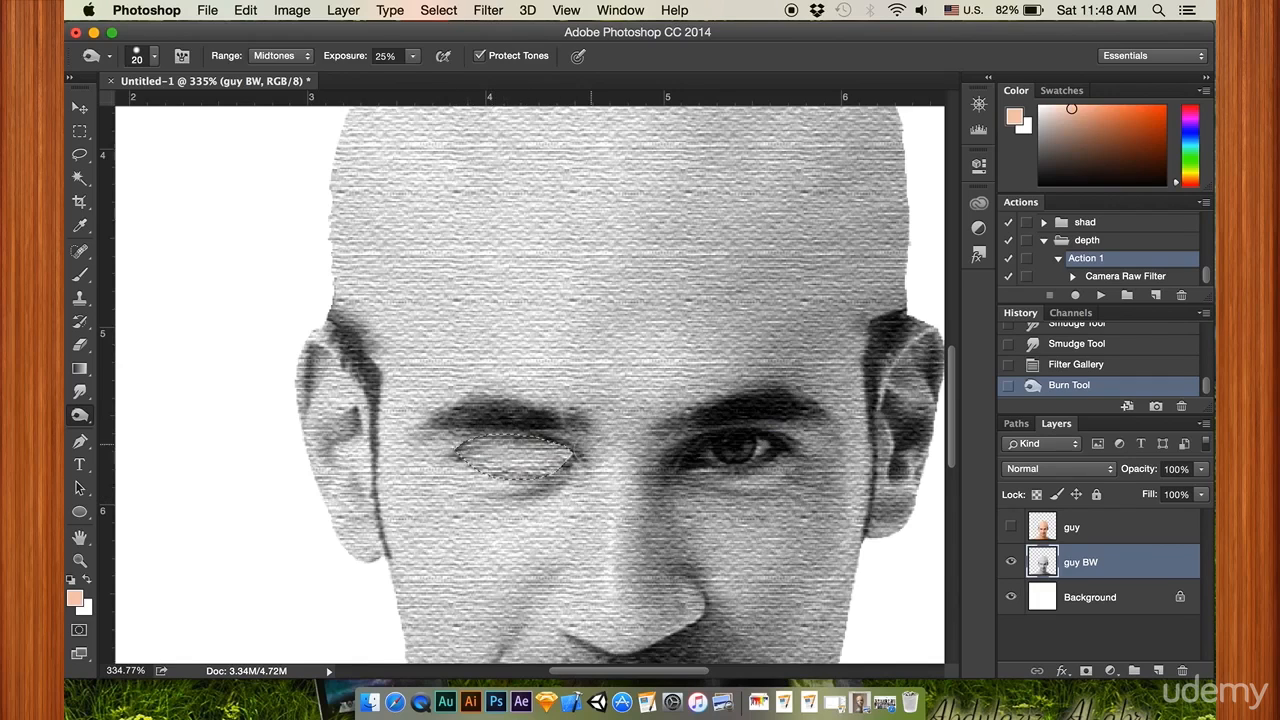
pyautogui.moveTo(470, 461); pyautogui.dragTo(488, 463)
# - Lighten the centre of the blanked eye with the Dodge tool at 39 px and 17% exposure, and clear the selection
pyautogui.moveTo(82, 415); pyautogui.dragTo(130, 421)
pyautogui.rightClick(508, 452)
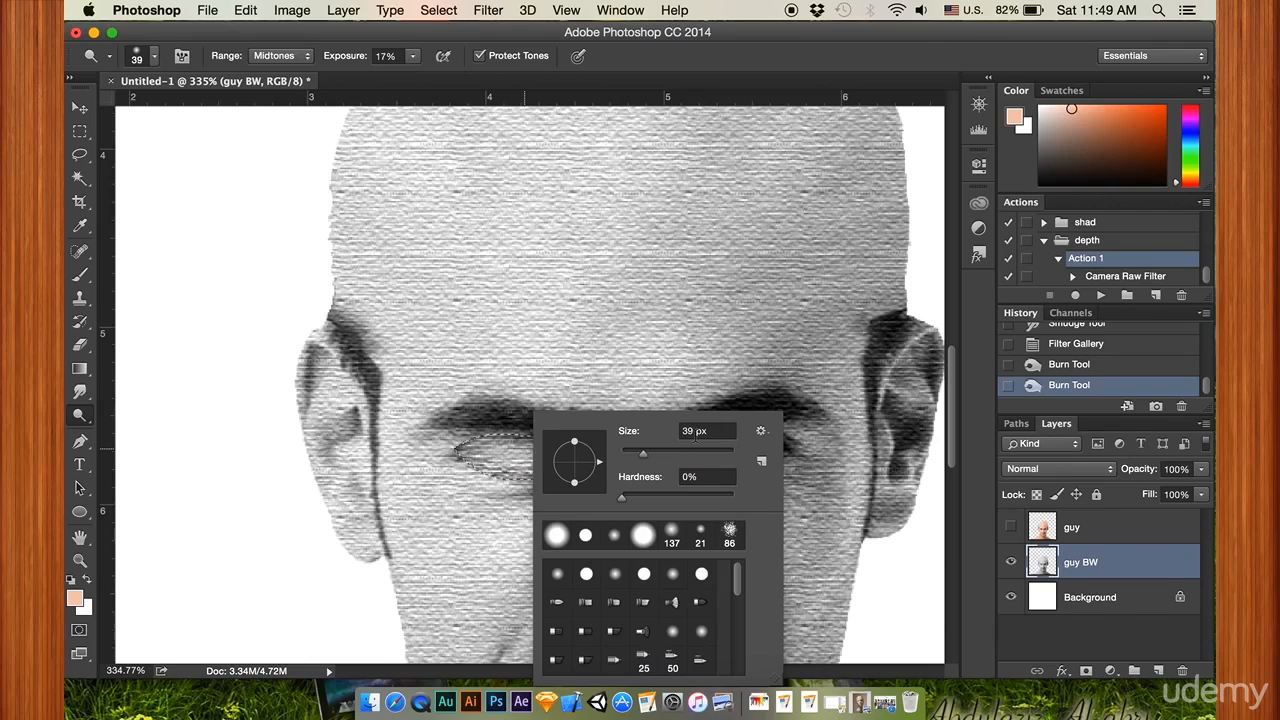
pyautogui.click(514, 456)
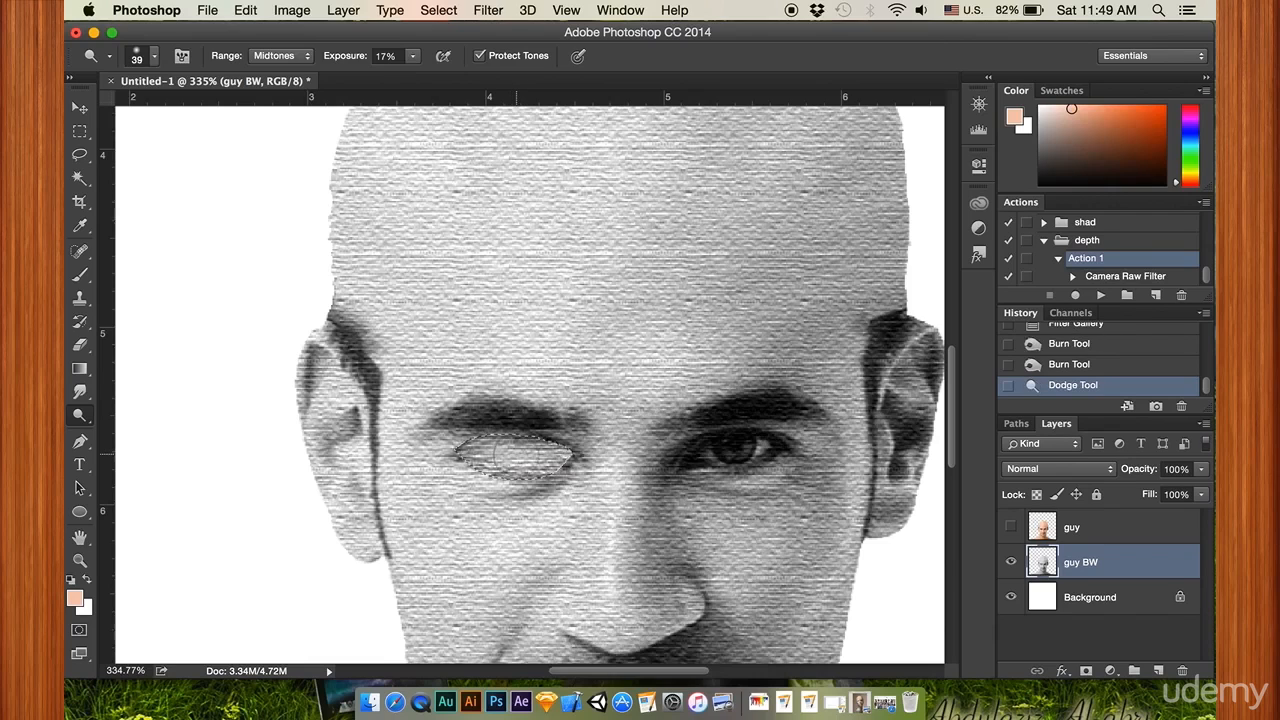
pyautogui.click(505, 455)
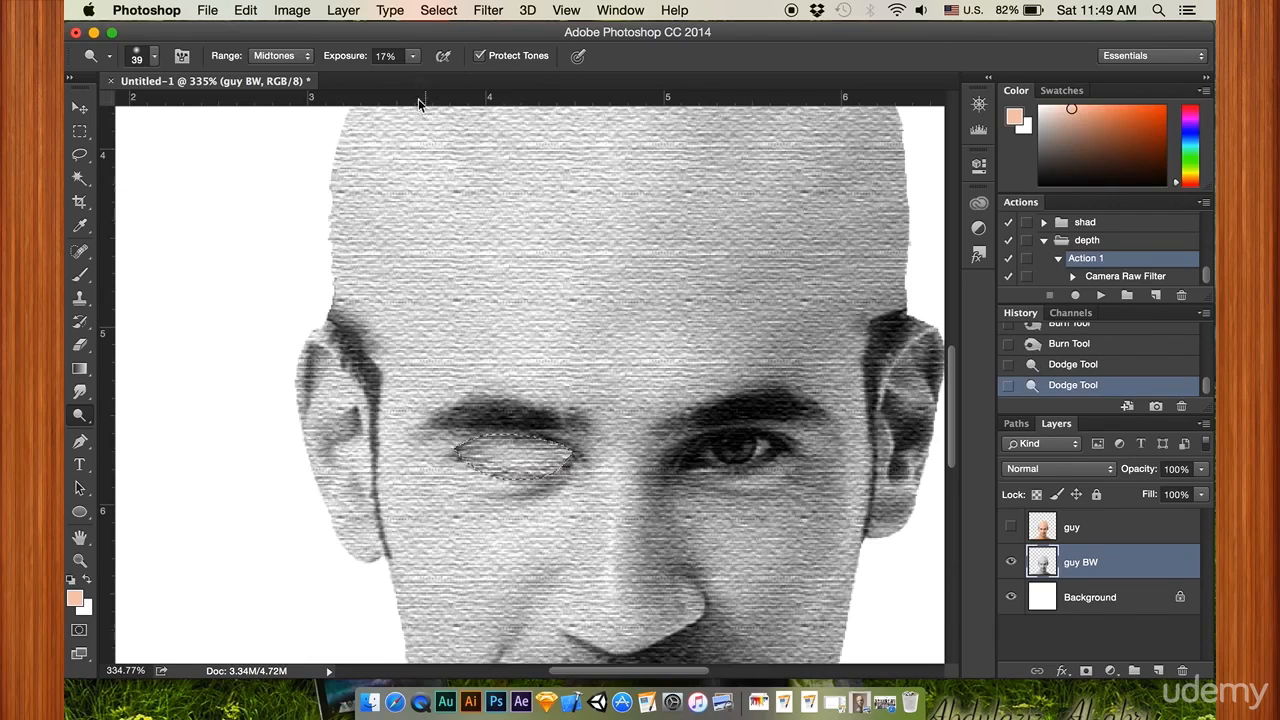
pyautogui.click(515, 456)
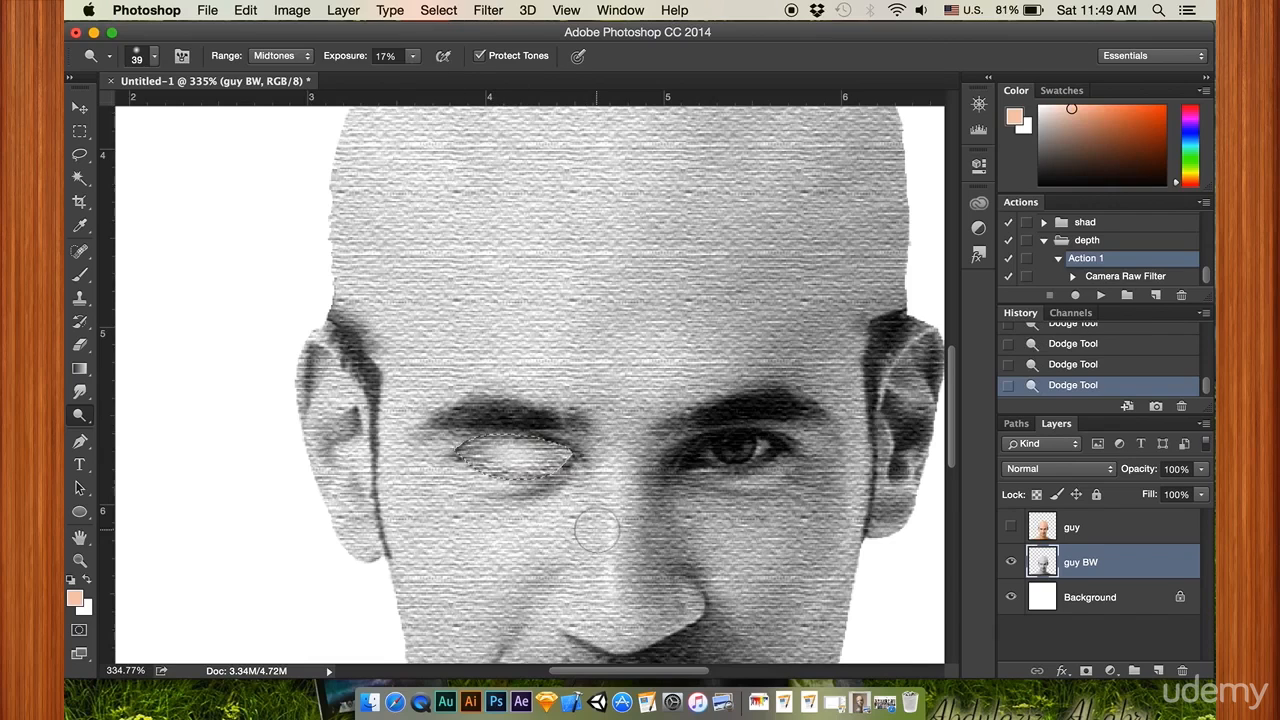
pyautogui.scroll(-2, 605, 522)
pyautogui.press('super+d')
pyautogui.scroll(-3, 595, 515)
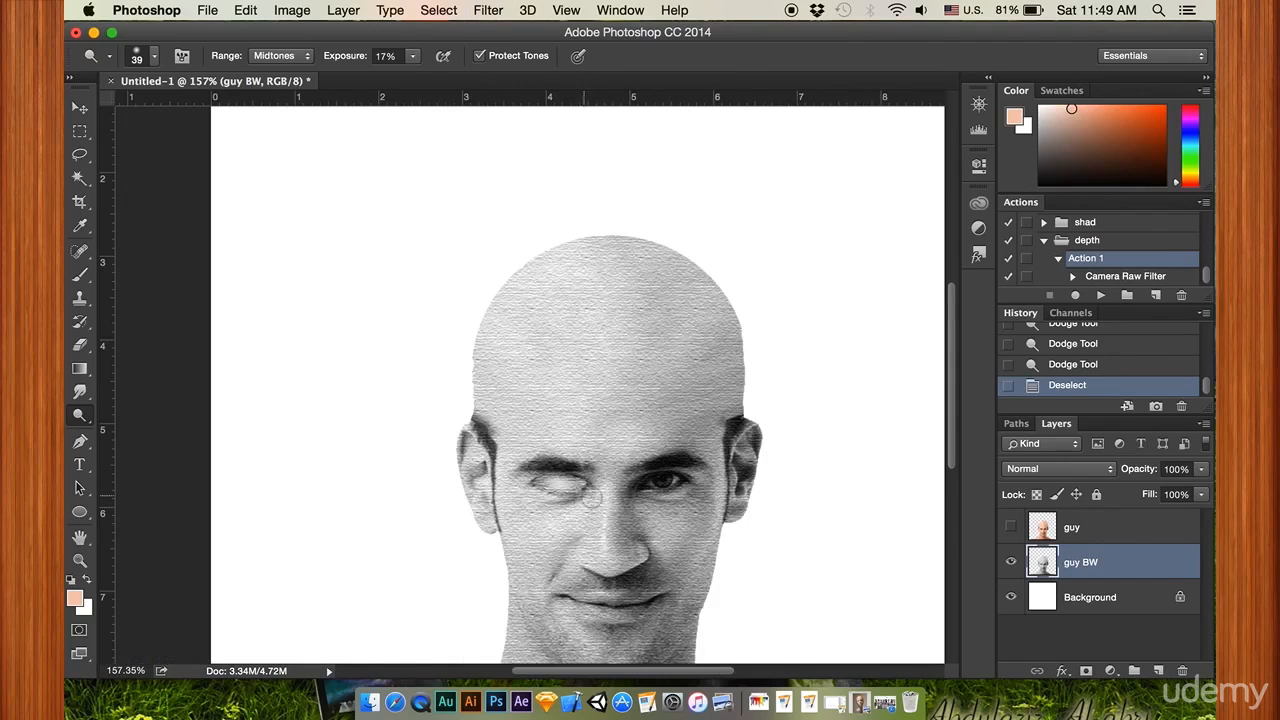
# - Set the Smudge tool's brush size to 12 px
pyautogui.scroll(4, 593, 499)
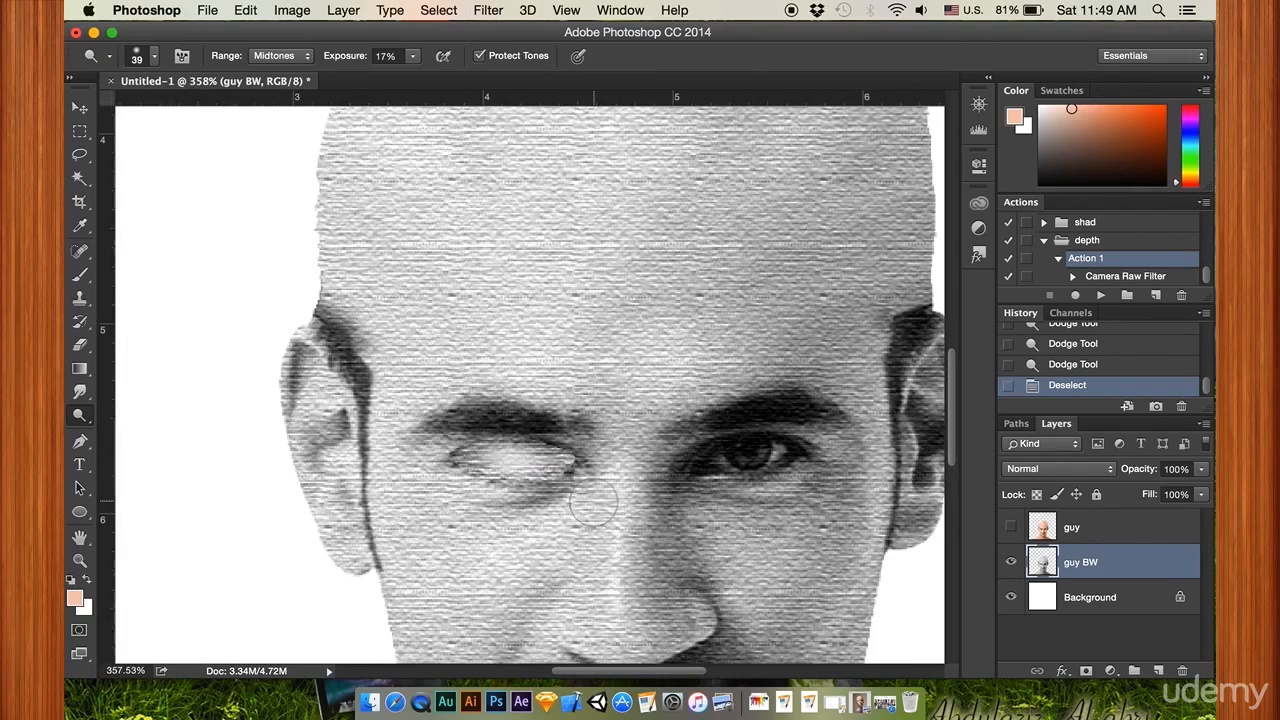
pyautogui.click(80, 393)
pyautogui.rightClick(628, 479)
pyautogui.moveTo(687, 455); pyautogui.dragTo(675, 459)
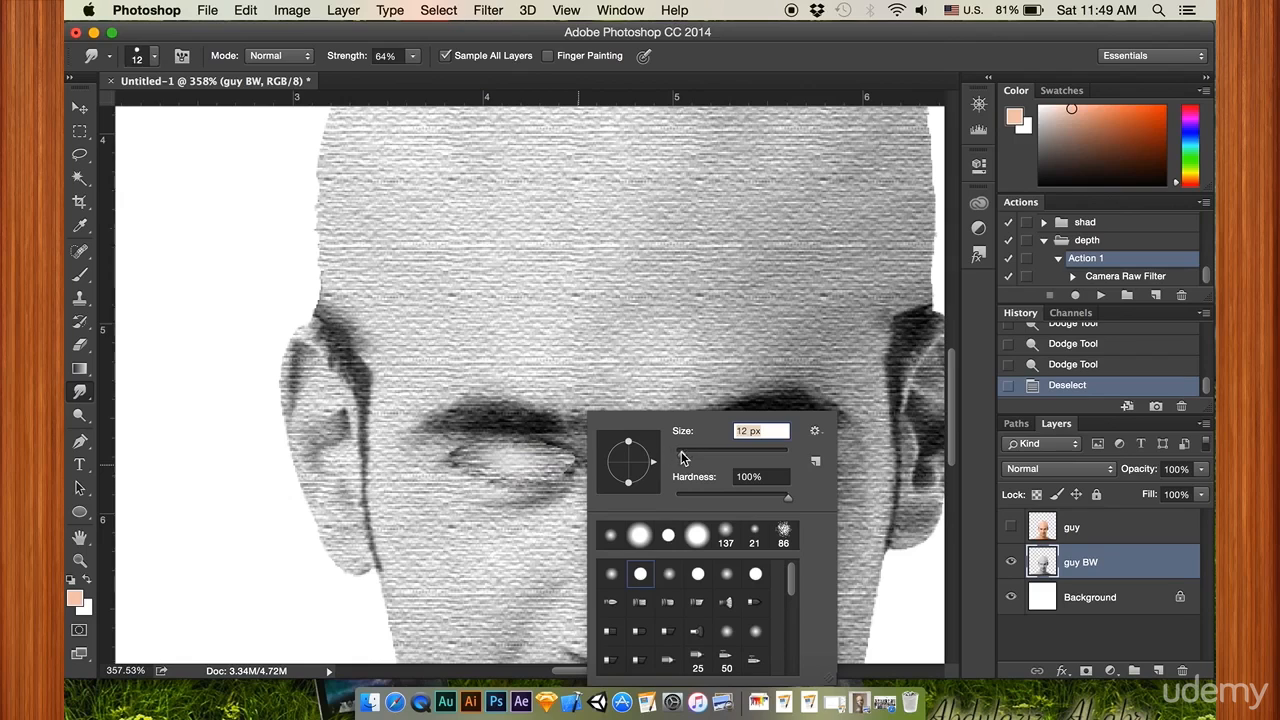
# - Select the man's right eyebrow above the blanked eye with the Lasso
pyautogui.click(80, 154)
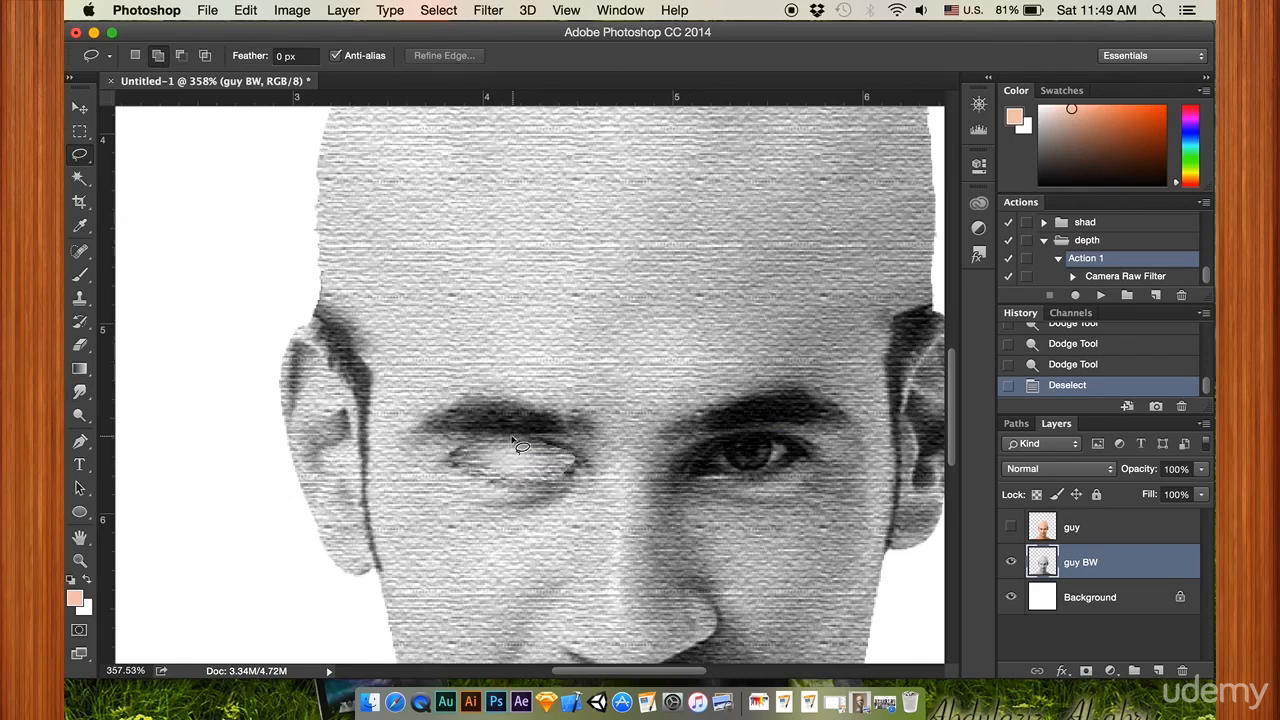
pyautogui.moveTo(455, 440)
pyautogui.mouseDown()
pyautogui.moveTo(420, 442)
pyautogui.moveTo(438, 415)
pyautogui.moveTo(478, 402)
pyautogui.moveTo(574, 408)
pyautogui.mouseUp()
pyautogui.moveTo(570, 440); pyautogui.dragTo(574, 440)
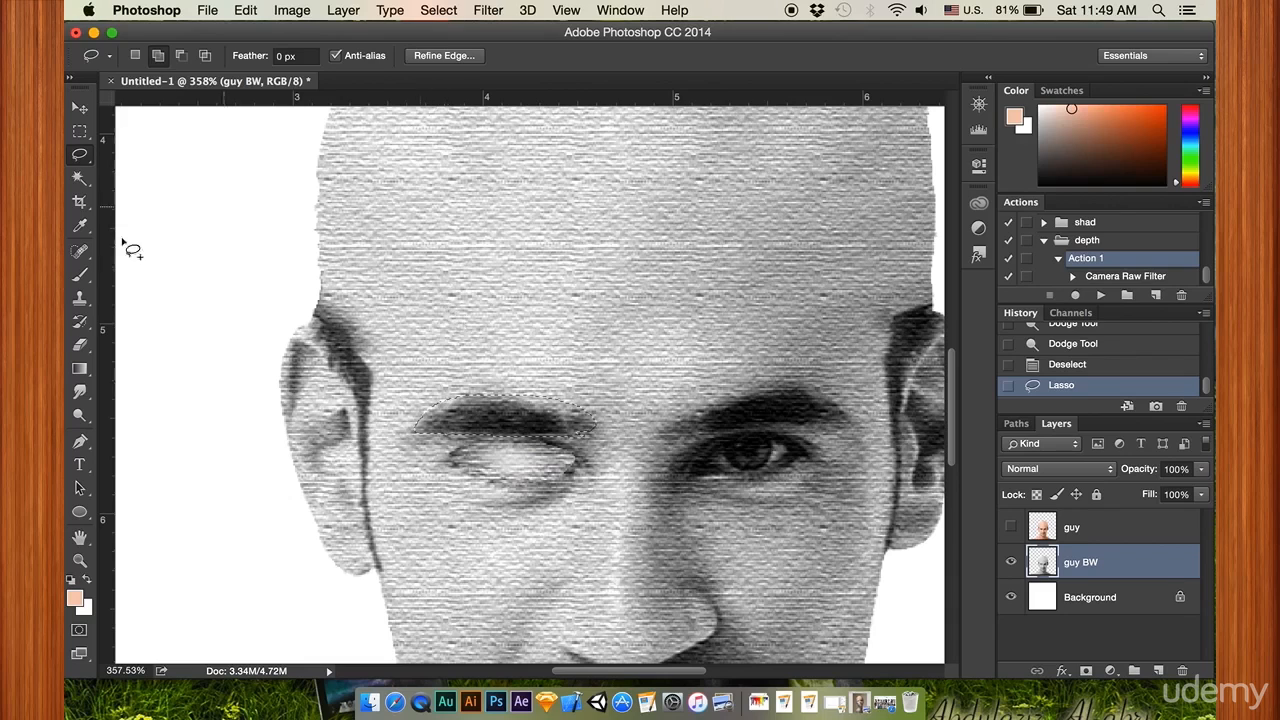
# - Smudge away the eyebrow inside the selection at 23 px and 64% strength, and reapply the last Filter Gallery texture to it
pyautogui.click(79, 392)
pyautogui.moveTo(450, 416)
pyautogui.mouseDown()
pyautogui.moveTo(536, 412)
pyautogui.moveTo(440, 420)
pyautogui.moveTo(530, 412)
pyautogui.moveTo(582, 428)
pyautogui.mouseUp()
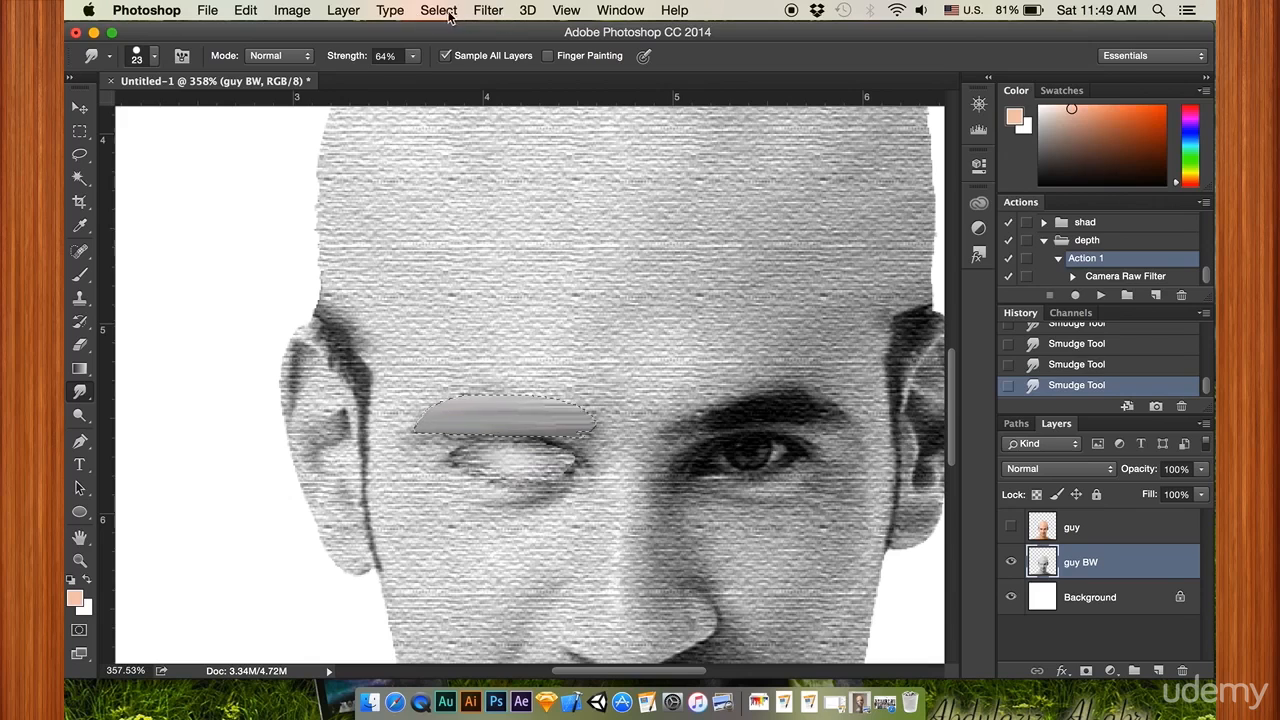
pyautogui.click(487, 11)
pyautogui.click(566, 35)
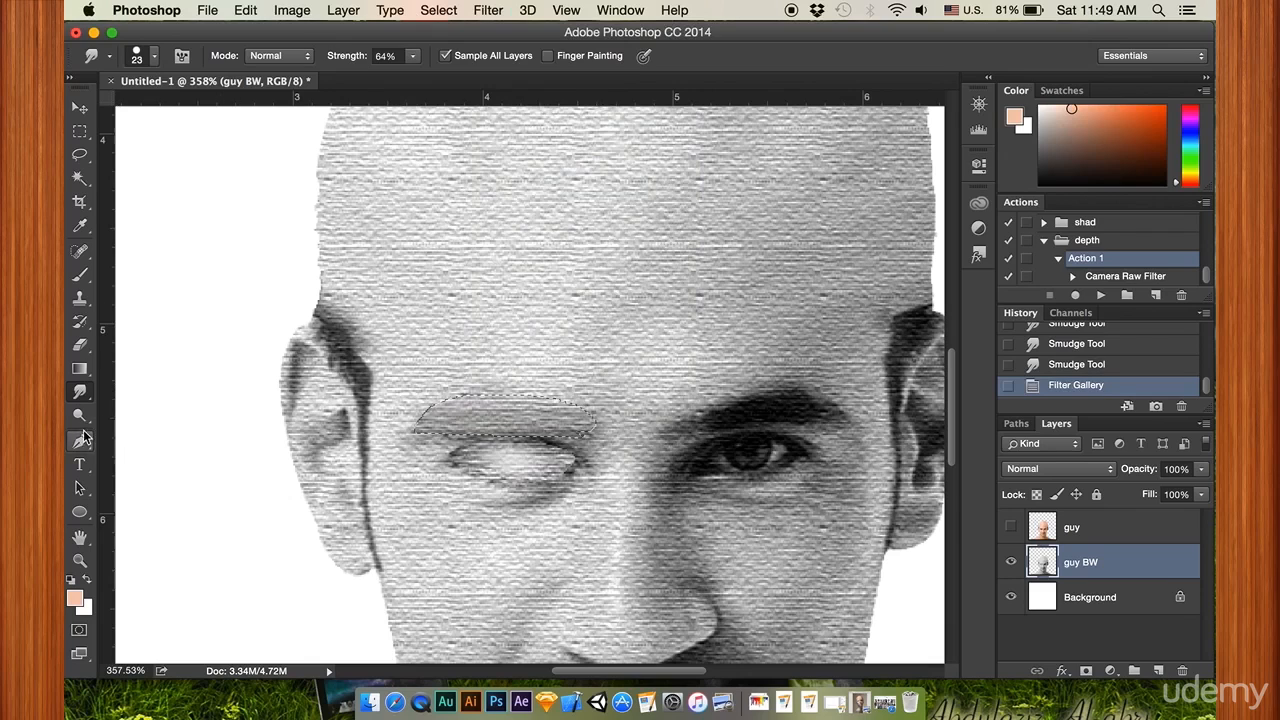
# - Lightly darken the blanked eyebrow area with the Burn tool at 20 px and 8% exposure, and clear the selection
pyautogui.moveTo(80, 418); pyautogui.dragTo(135, 428)
pyautogui.moveTo(463, 427); pyautogui.dragTo(386, 416)
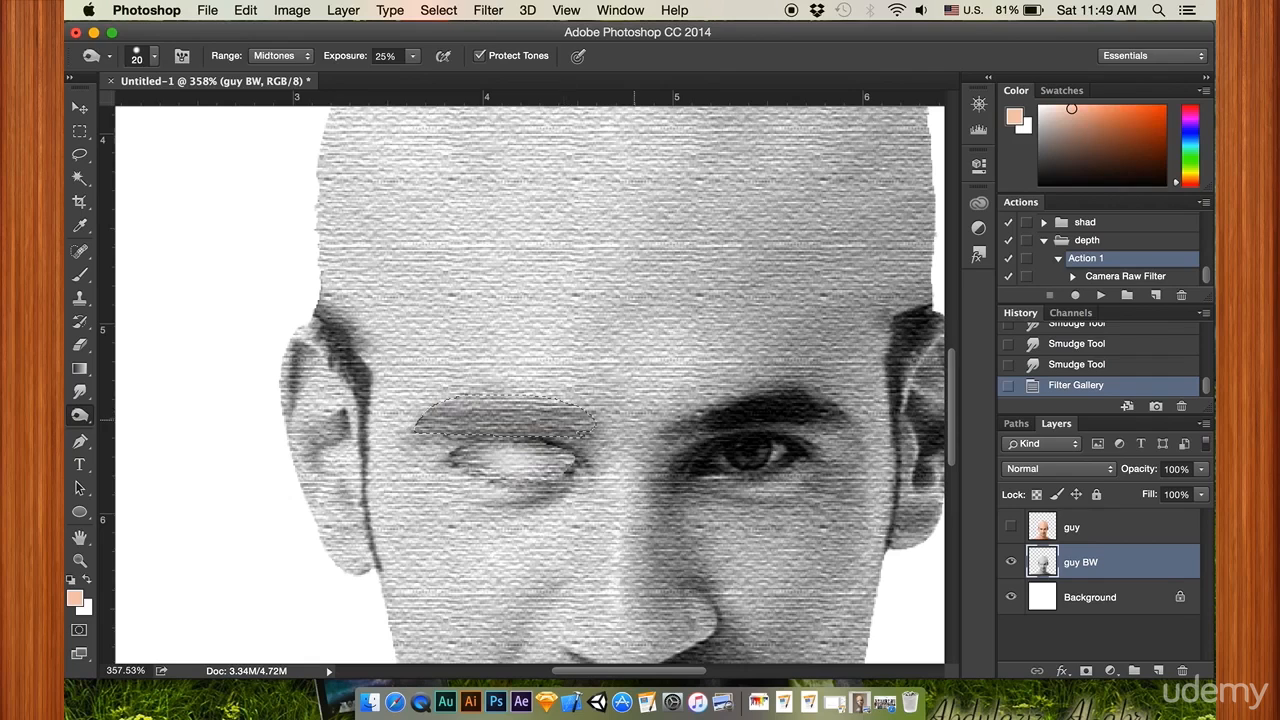
pyautogui.press('super+z')
pyautogui.click(415, 56)
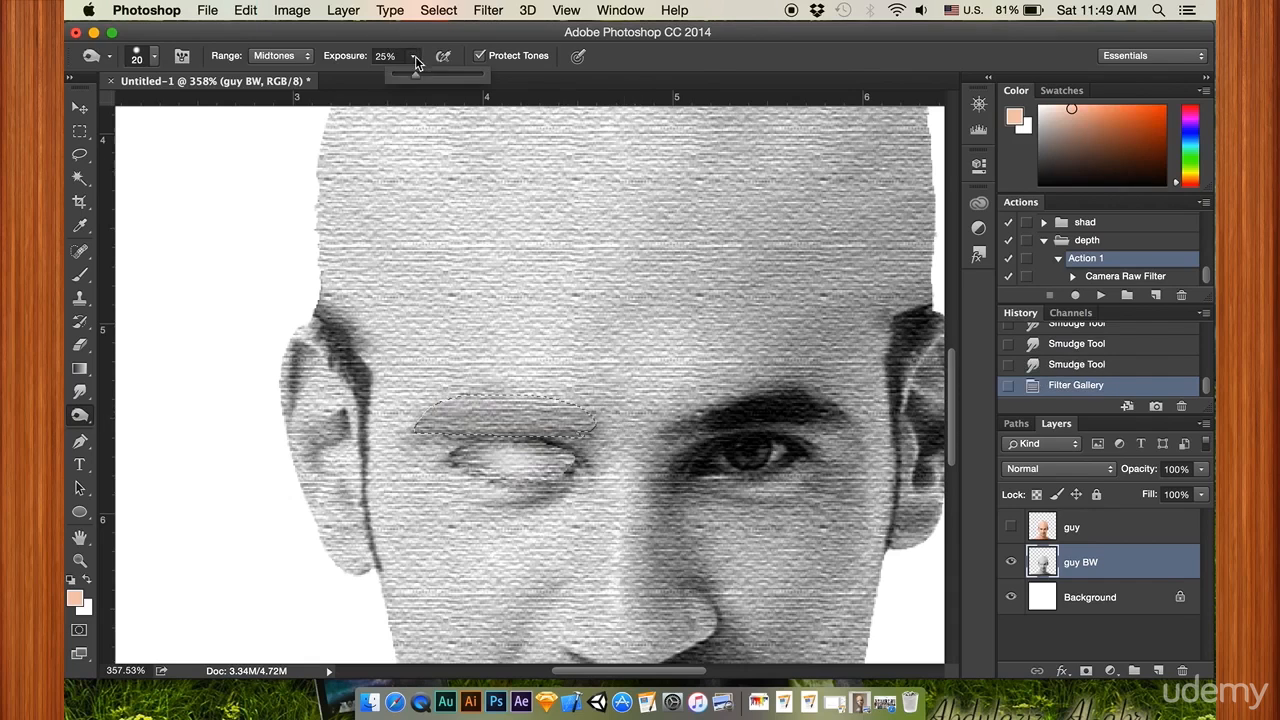
pyautogui.click(574, 428)
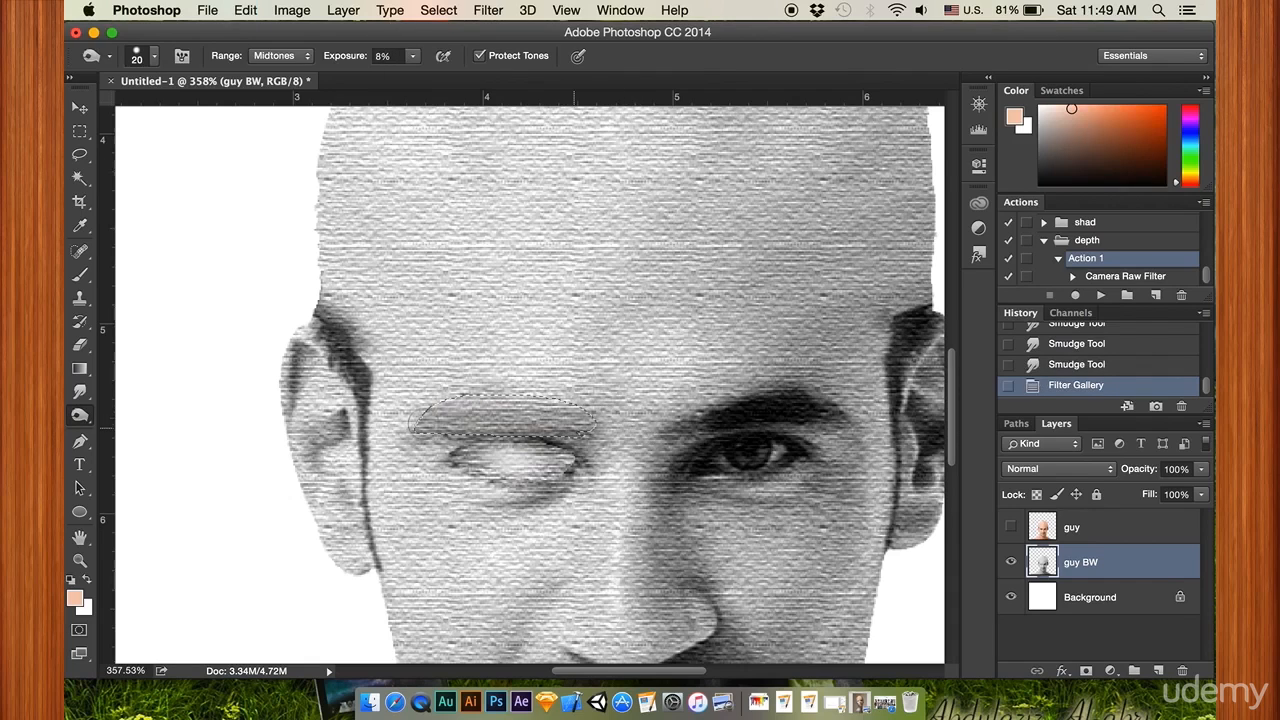
pyautogui.moveTo(630, 432); pyautogui.dragTo(638, 462)
pyautogui.press('super+d')
pyautogui.scroll(-8, 553, 463)
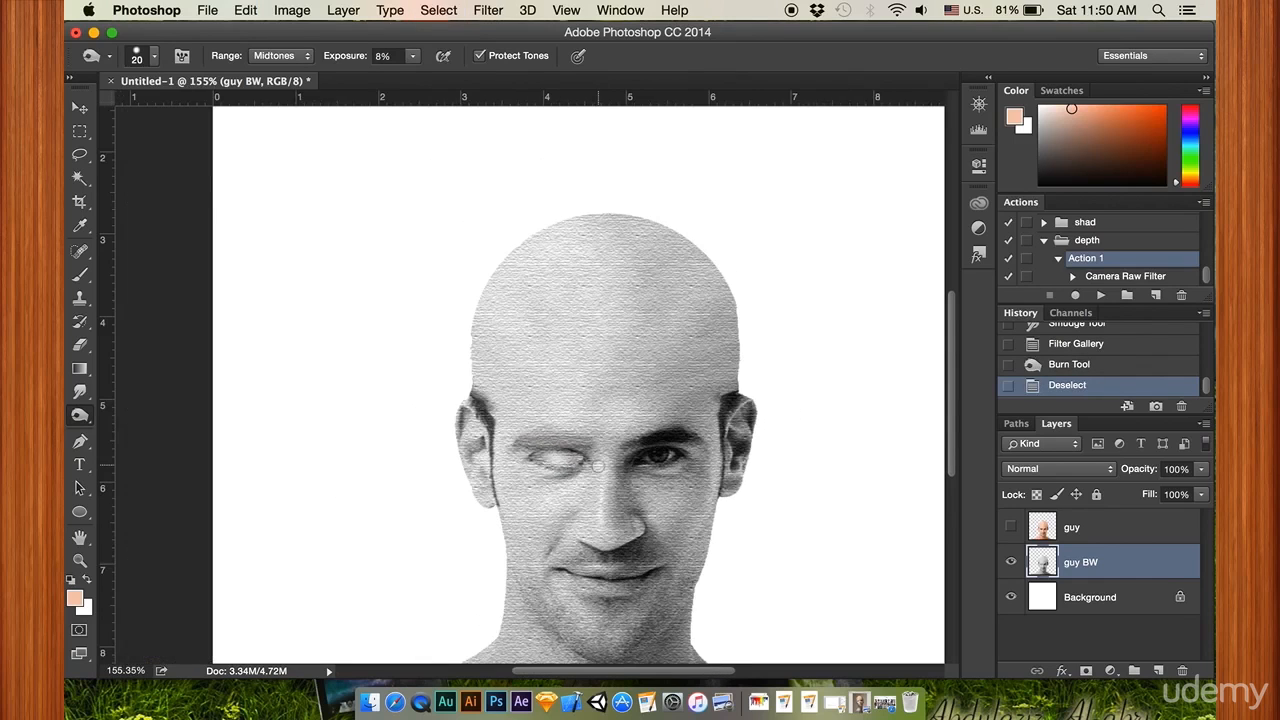
pyautogui.scroll(8, 519, 491)
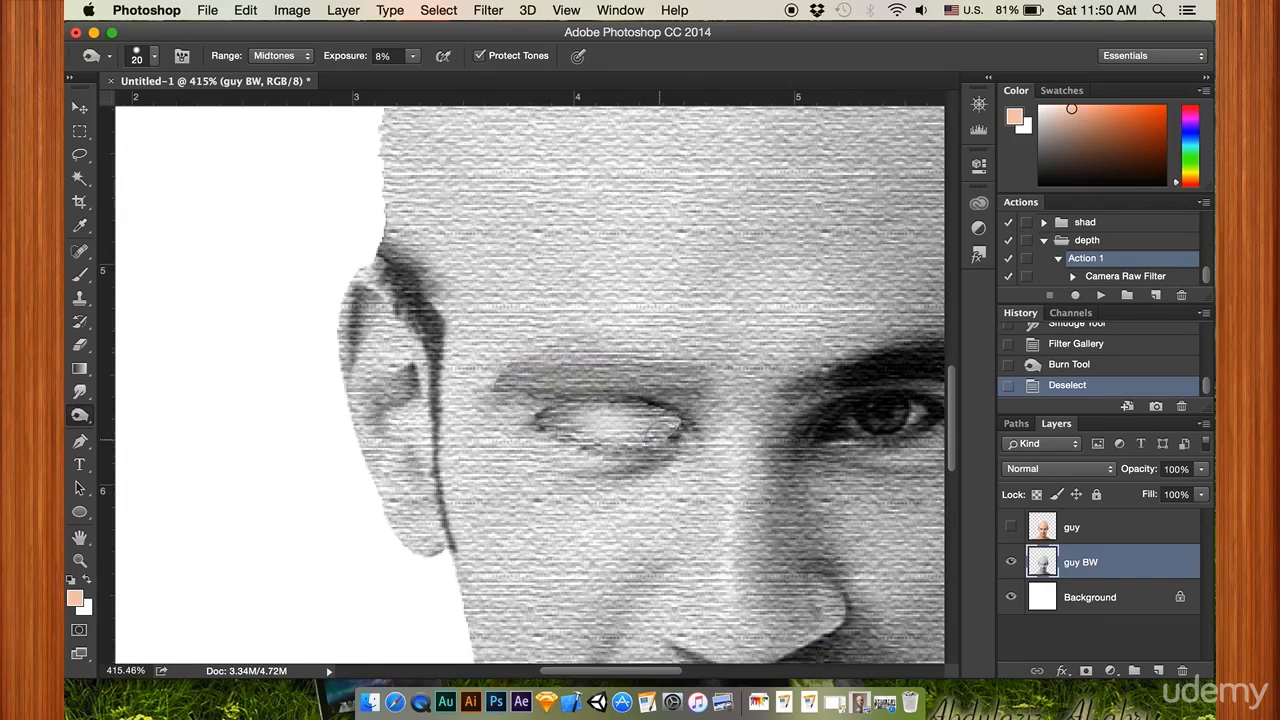
# - Smudge the hard outer end of the blanked eyebrow into the temple with the 23 px brush at 64% strength
pyautogui.click(80, 391)
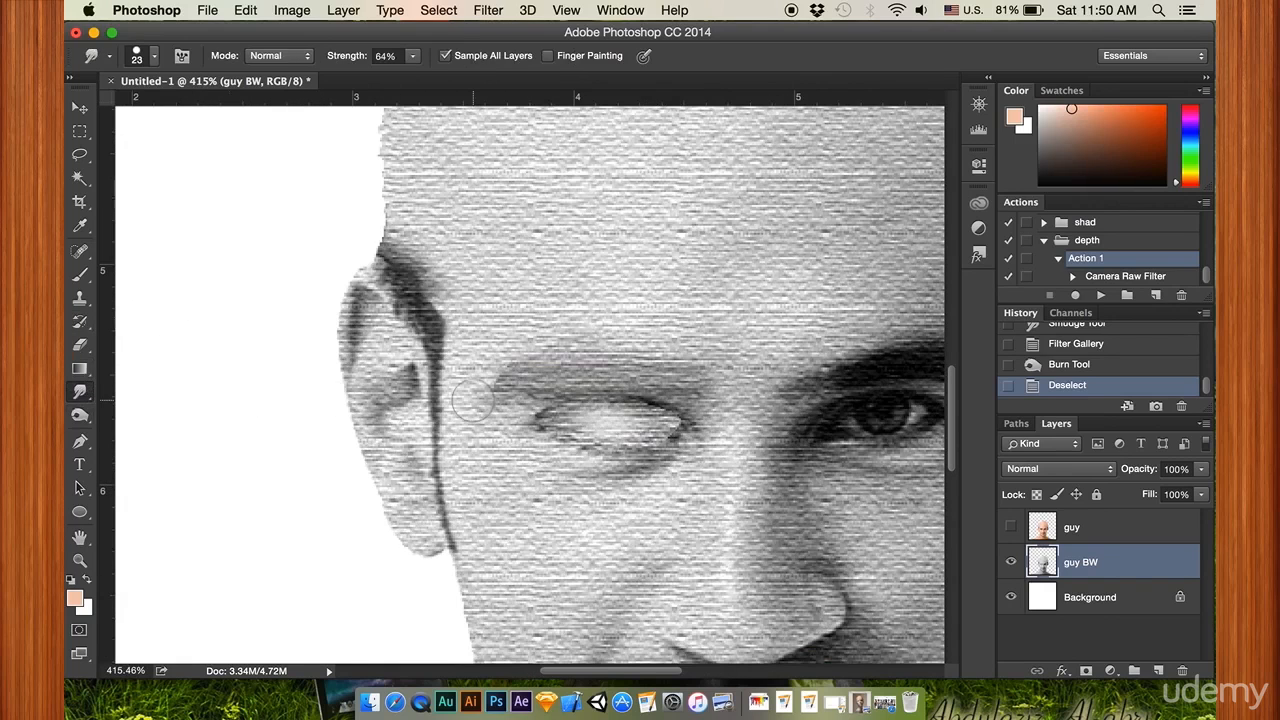
pyautogui.moveTo(483, 402)
pyautogui.mouseDown()
pyautogui.moveTo(482, 418)
pyautogui.moveTo(503, 373)
pyautogui.mouseUp()
pyautogui.moveTo(495, 403); pyautogui.dragTo(502, 380)
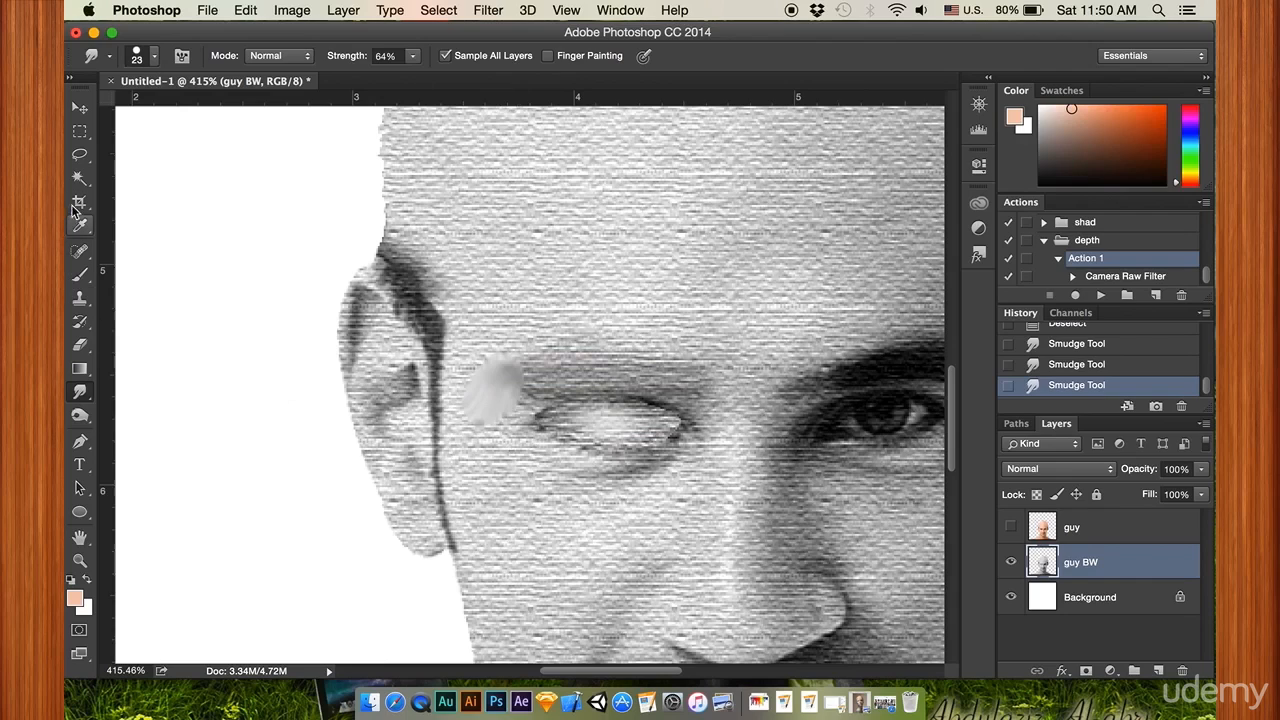
# - Patch the smudged spot at the eyebrow's outer end with textured forehead skin using the Patch tool, and clear the selection
pyautogui.click(79, 154)
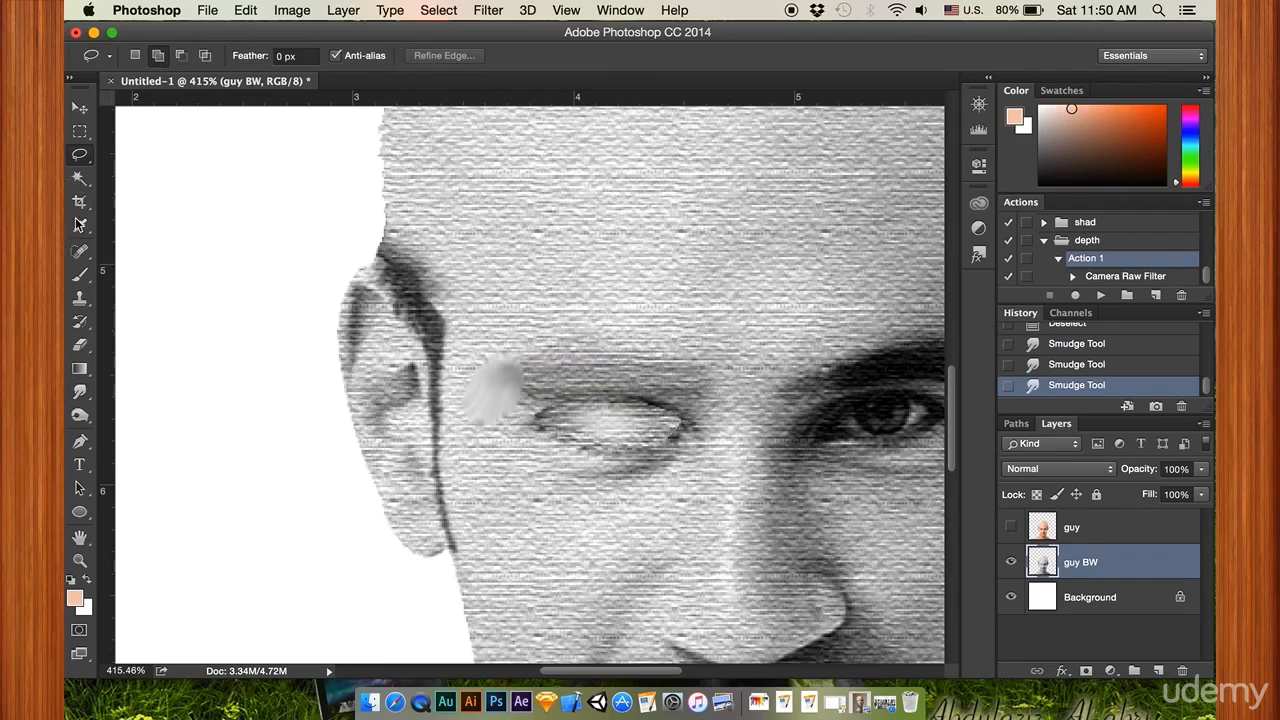
pyautogui.click(80, 249)
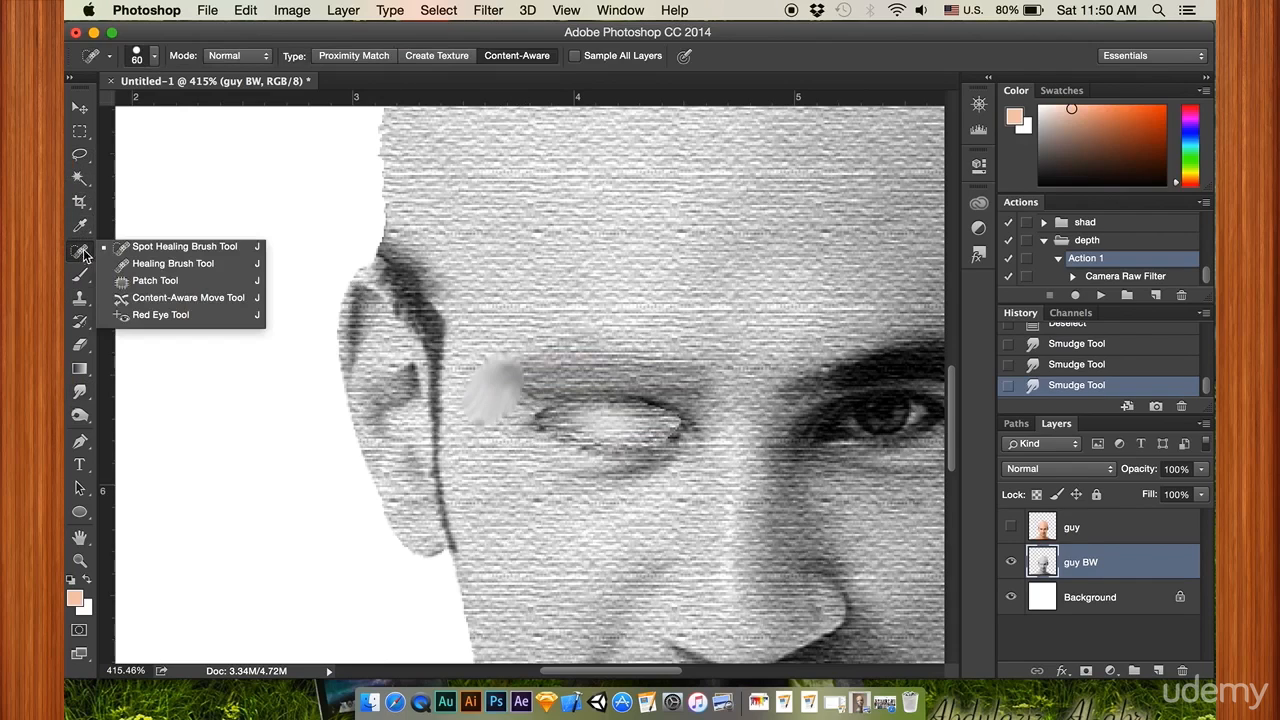
pyautogui.click(155, 281)
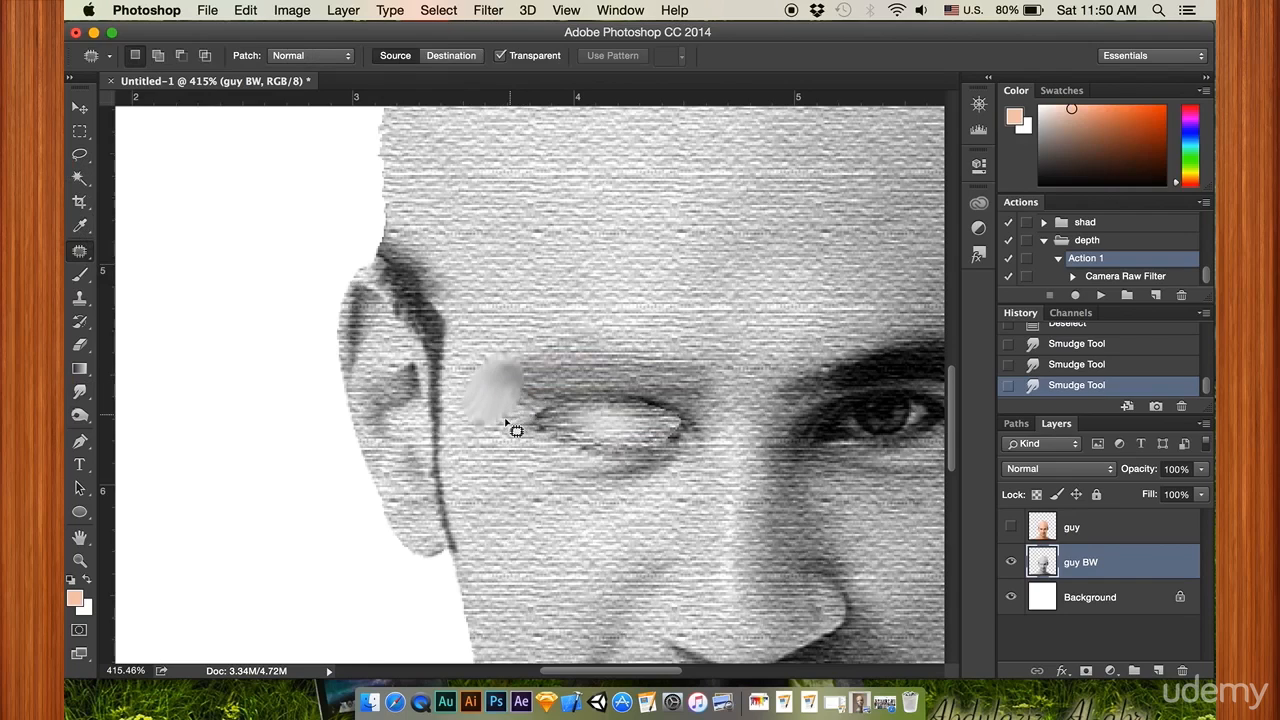
pyautogui.moveTo(480, 369)
pyautogui.mouseDown()
pyautogui.moveTo(515, 358)
pyautogui.moveTo(514, 398)
pyautogui.mouseUp()
pyautogui.moveTo(496, 400)
pyautogui.mouseDown()
pyautogui.moveTo(610, 258)
pyautogui.moveTo(611, 297)
pyautogui.mouseUp()
pyautogui.press('super+d')
pyautogui.scroll(-4, 580, 457)
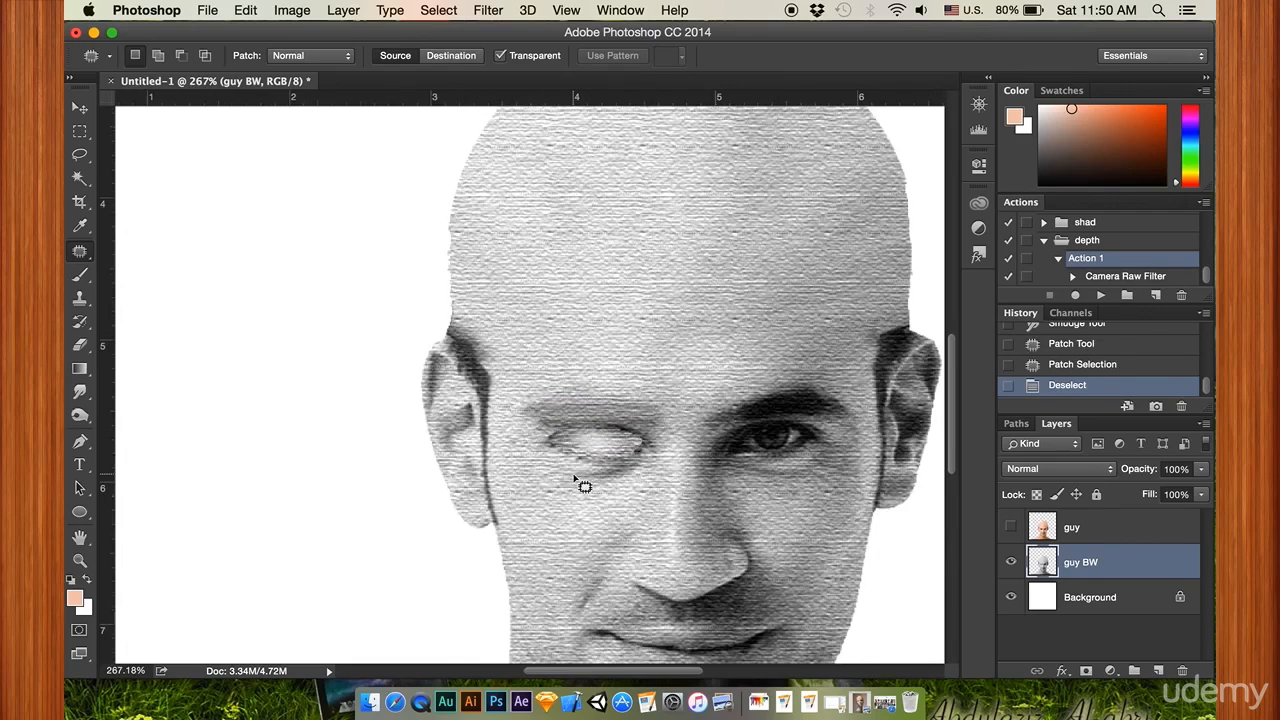
# - Reduce the Smudge brush to 14 px and soften the inner corner of the blanked eye
pyautogui.scroll(-2, 576, 481)
pyautogui.scroll(2, 620, 465)
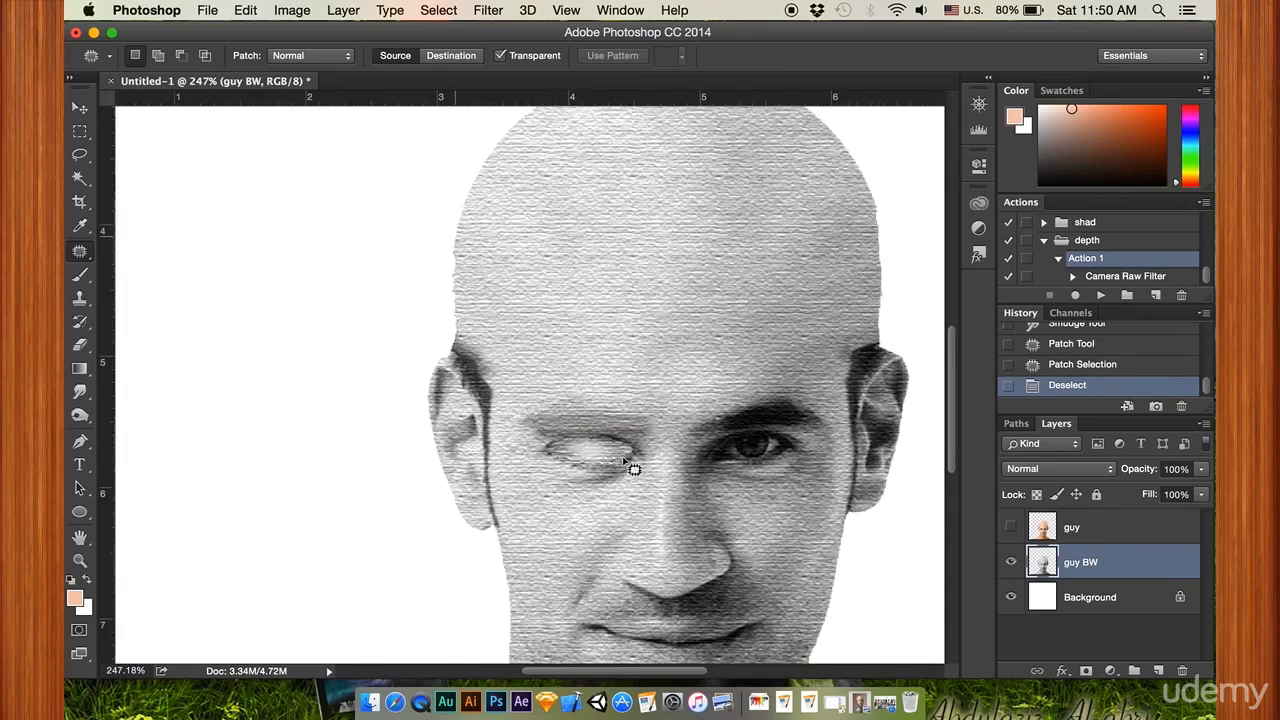
pyautogui.scroll(1, 633, 461)
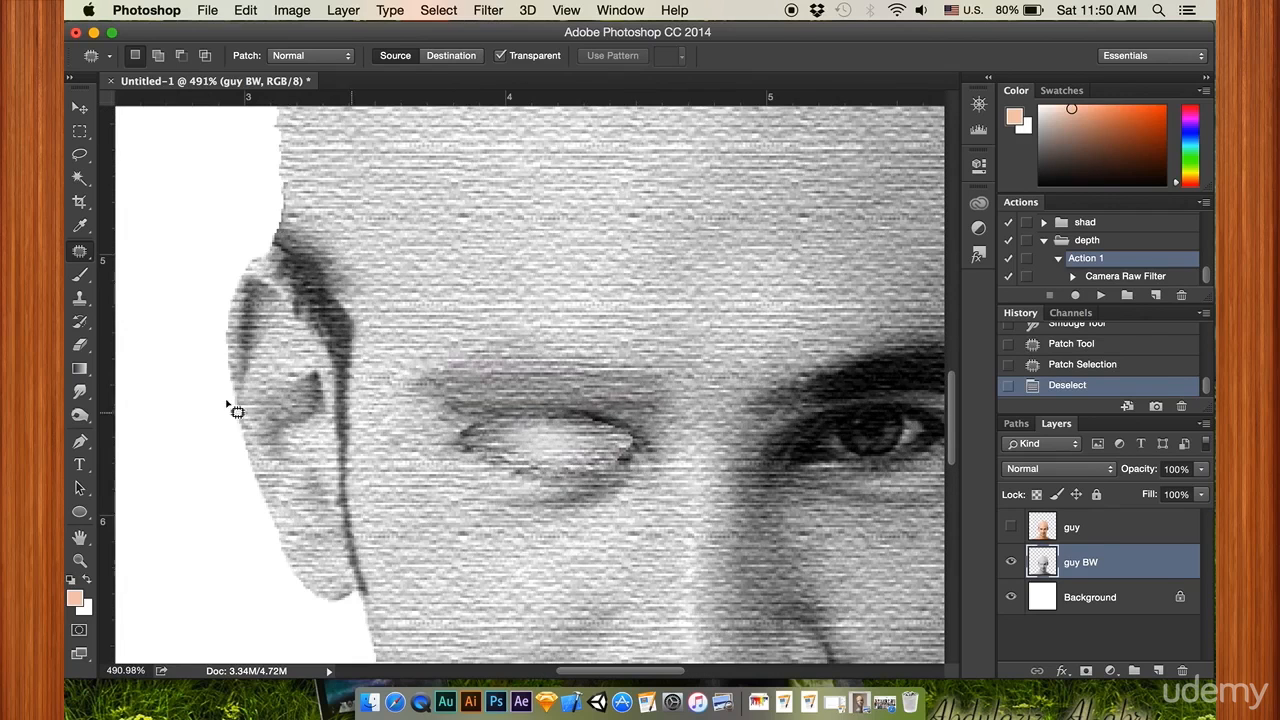
pyautogui.click(80, 391)
pyautogui.rightClick(676, 468)
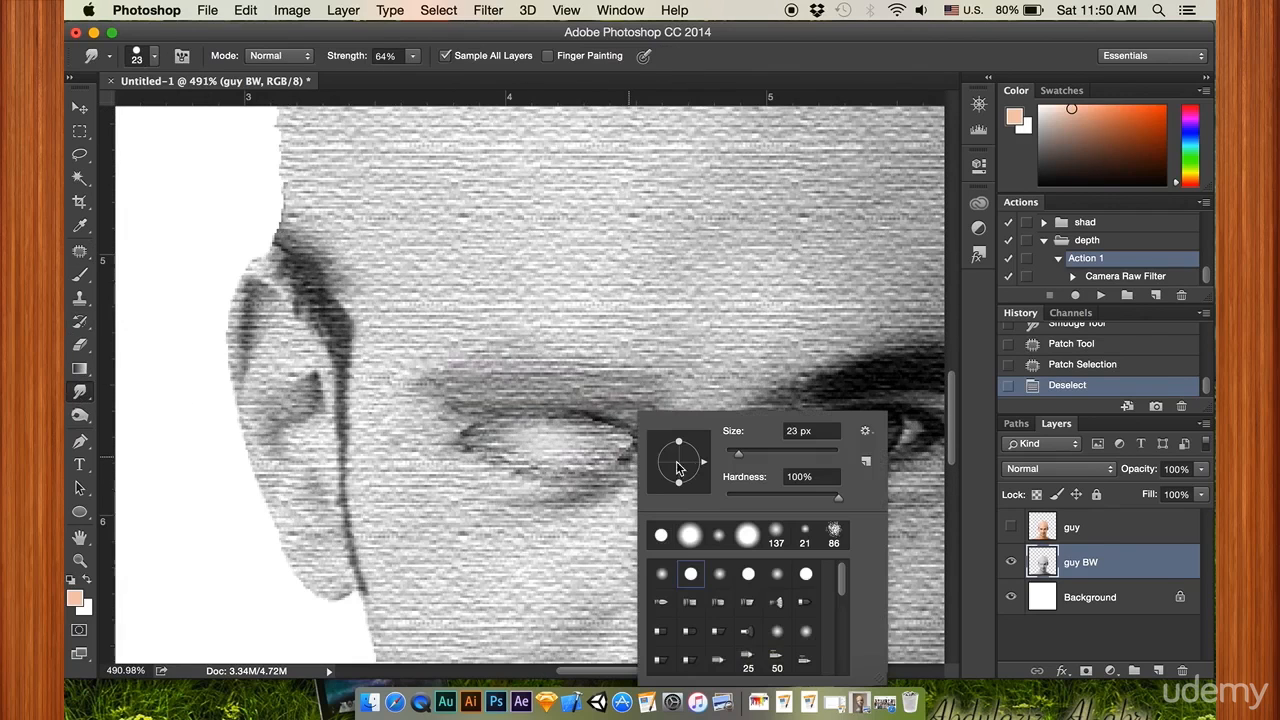
pyautogui.moveTo(734, 456); pyautogui.dragTo(729, 456)
pyautogui.moveTo(614, 448); pyautogui.dragTo(645, 470)
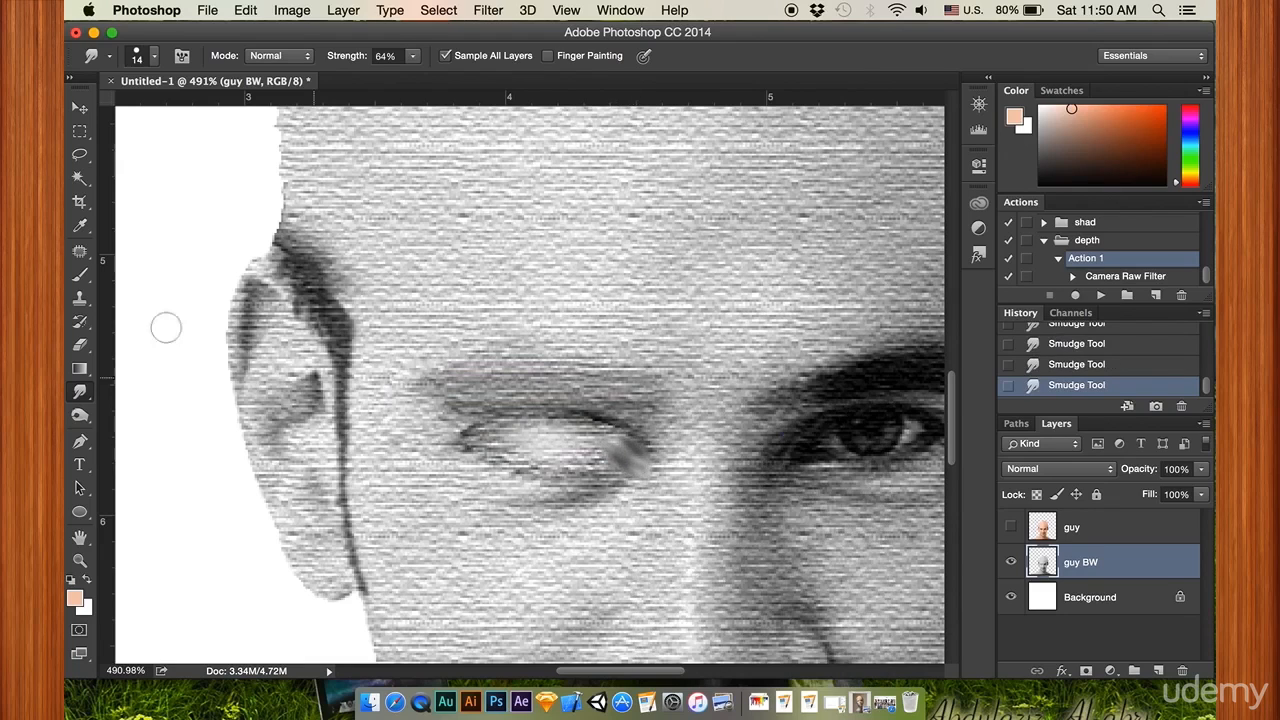
# - Patch the smudged inner eye corner with textured skin from beside the nose bridge, and clear the selection
pyautogui.click(80, 155)
pyautogui.click(80, 251)
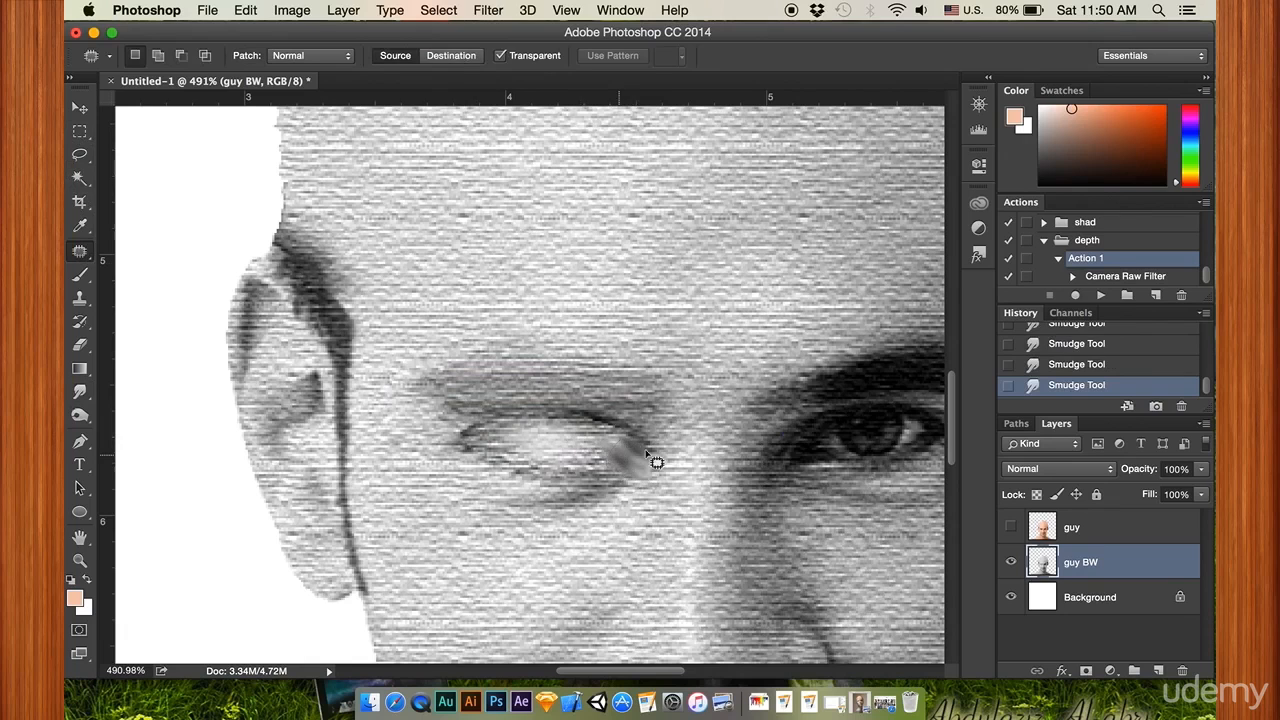
pyautogui.moveTo(632, 455); pyautogui.dragTo(640, 450)
pyautogui.moveTo(632, 452)
pyautogui.mouseDown()
pyautogui.moveTo(717, 360)
pyautogui.moveTo(706, 411)
pyautogui.mouseUp()
pyautogui.press('super+d')
# - Show and activate the colour "guy" layer, and pick the Rectangular Marquee tool
pyautogui.scroll(-1, 657, 495)
pyautogui.scroll(-5, 657, 495)
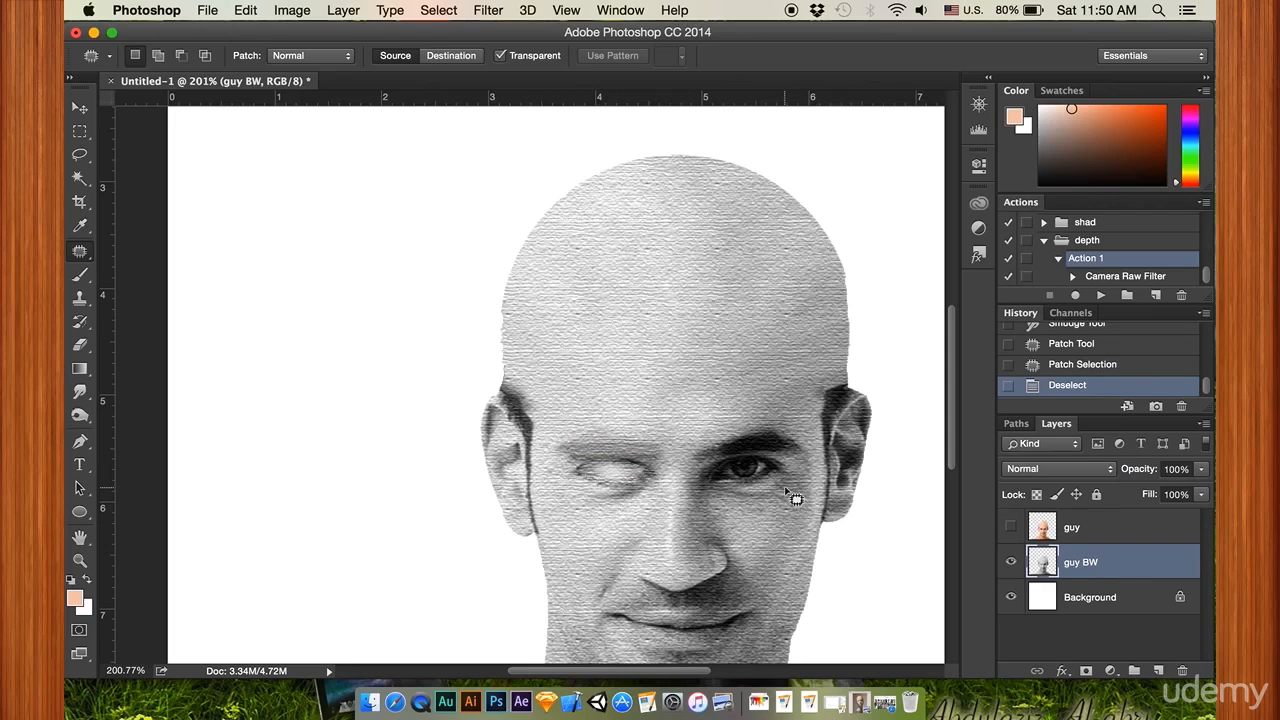
pyautogui.scroll(-1, 716, 567)
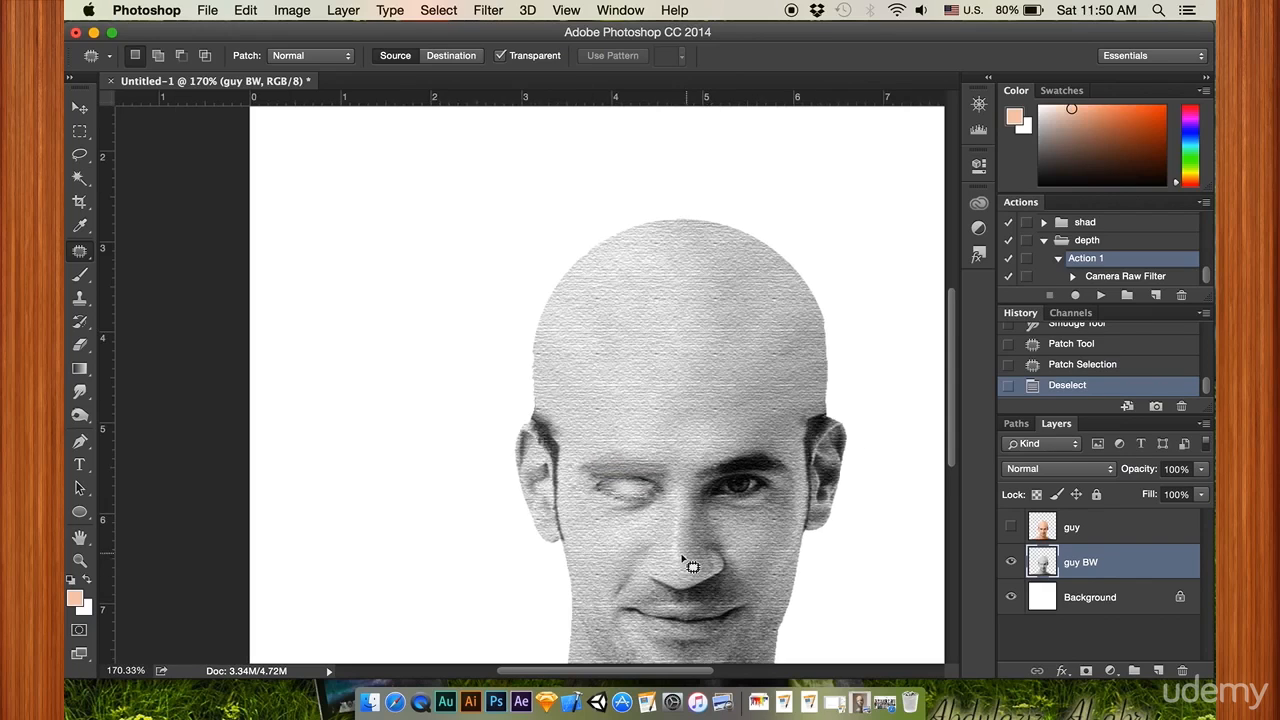
pyautogui.scroll(-3, 693, 566)
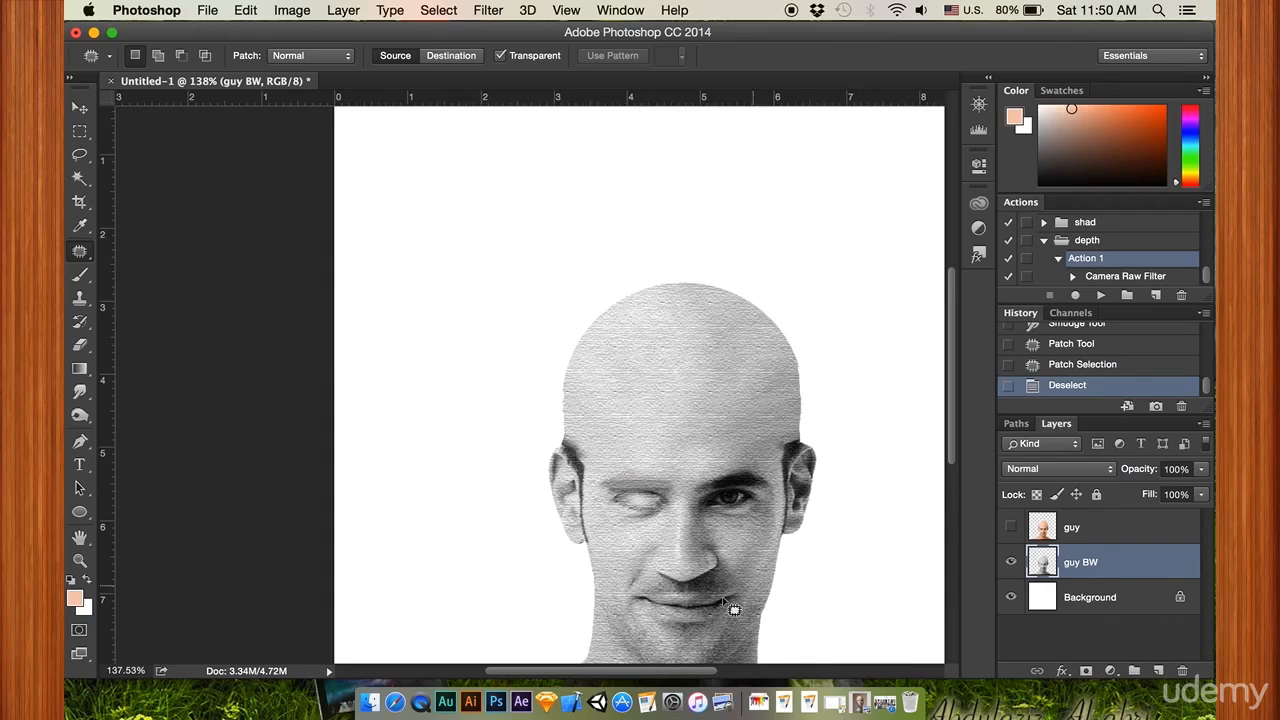
pyautogui.scroll(-1, 710, 594)
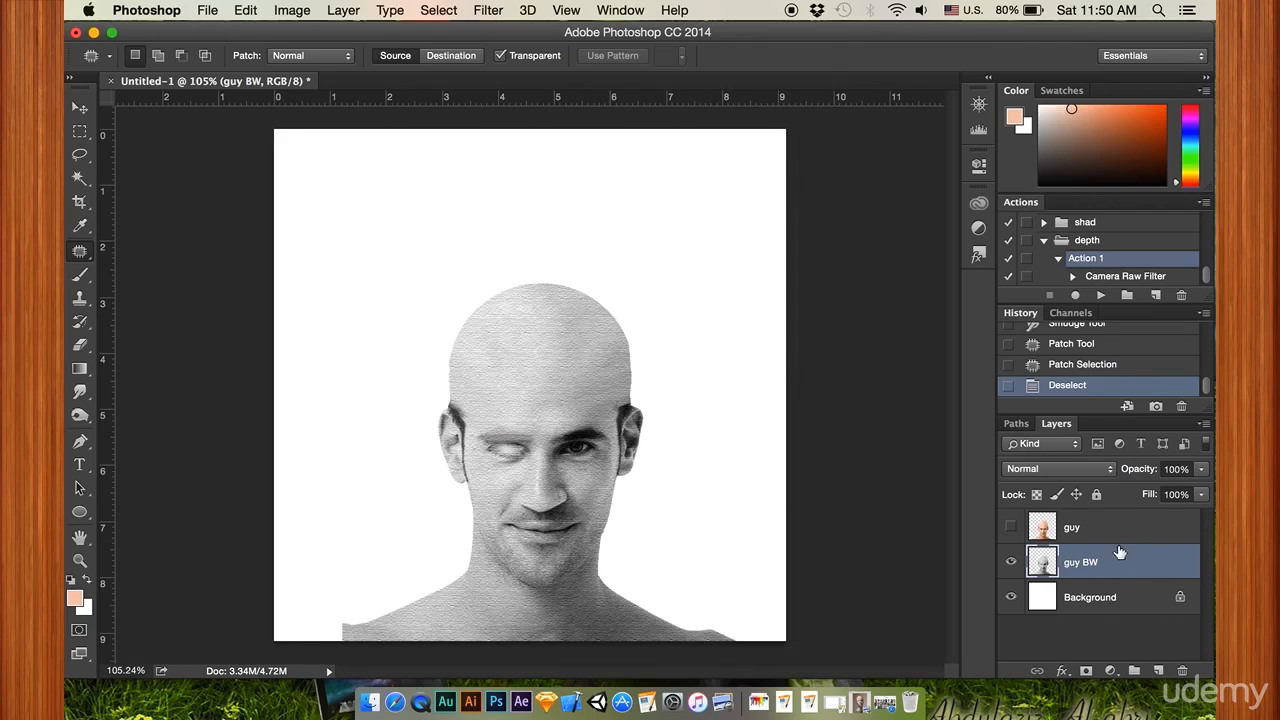
pyautogui.click(1054, 535)
pyautogui.click(1011, 527)
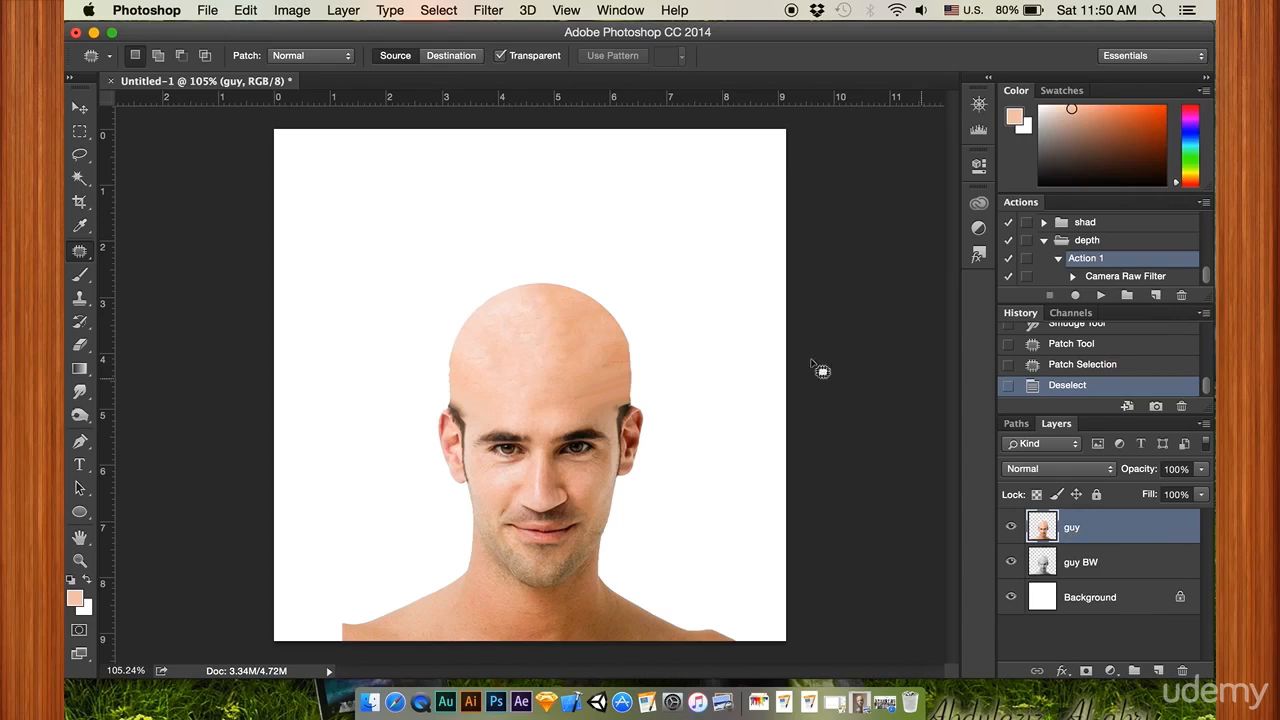
pyautogui.click(80, 133)
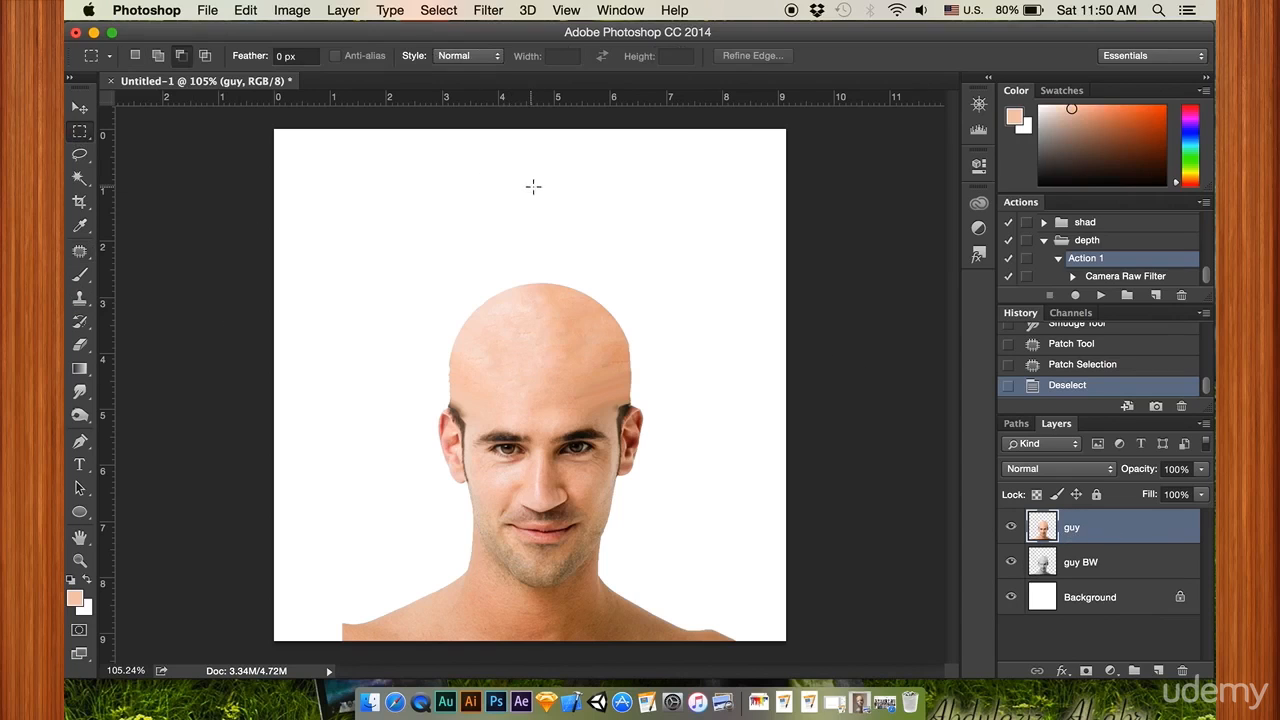
pyautogui.moveTo(534, 121); pyautogui.dragTo(557, 134)
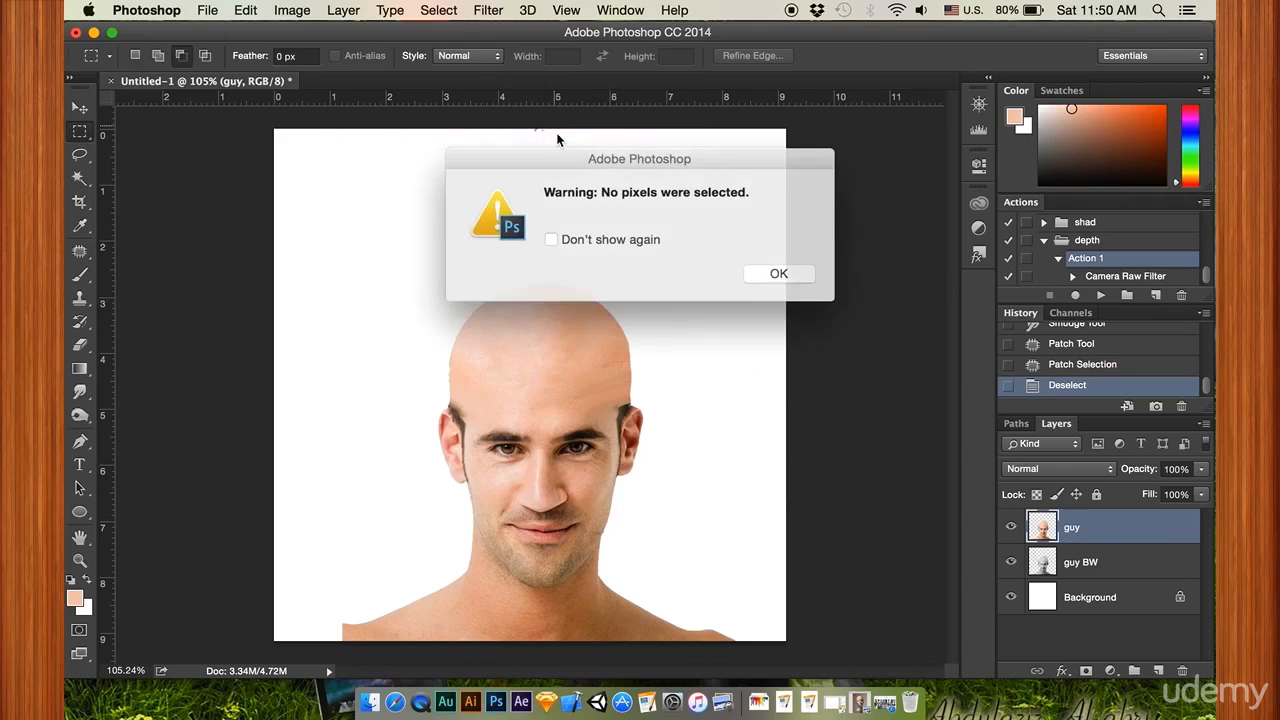
pyautogui.click(776, 276)
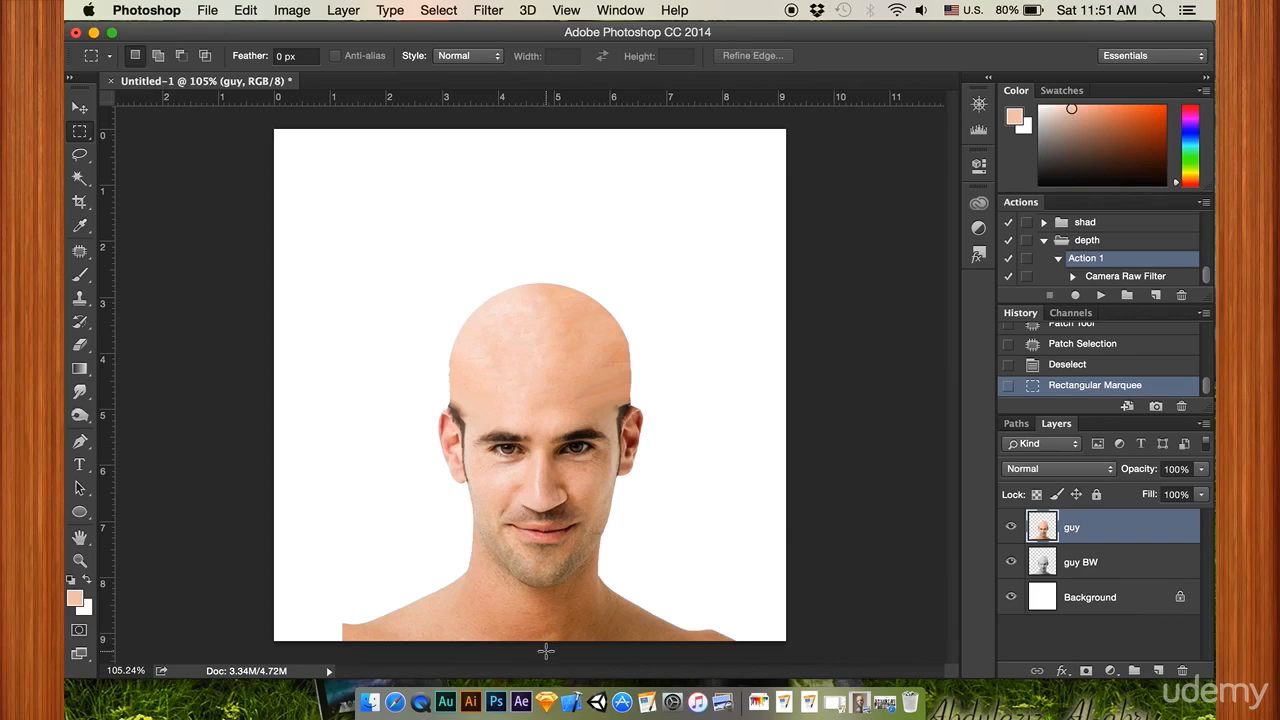
pyautogui.moveTo(546, 651); pyautogui.dragTo(539, 600)
pyautogui.click(539, 600)
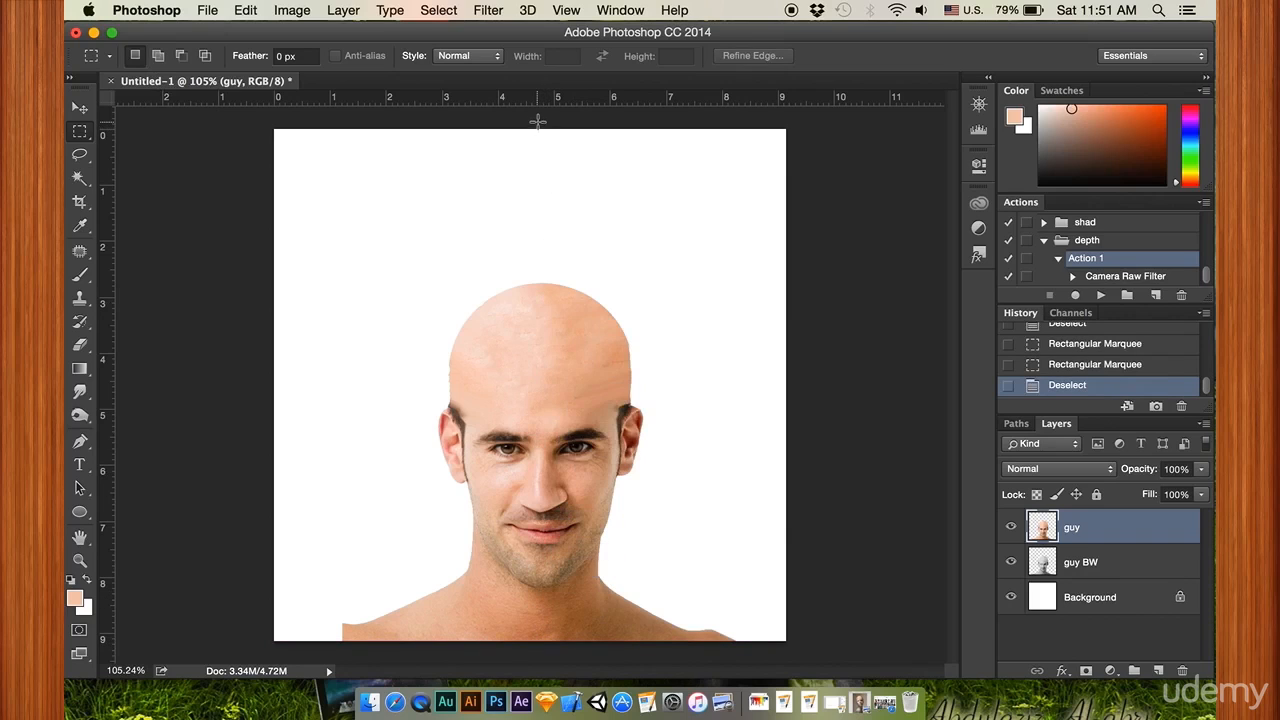
pyautogui.moveTo(538, 118); pyautogui.dragTo(811, 660)
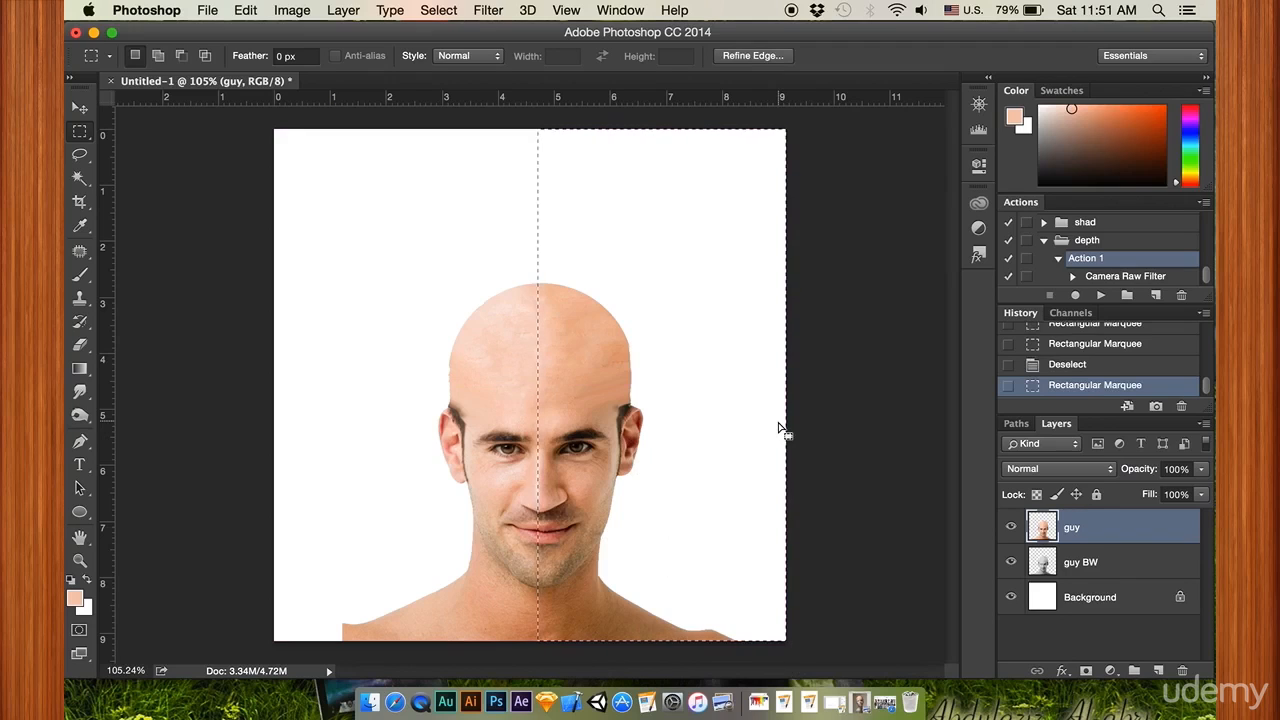
pyautogui.press('super+d')
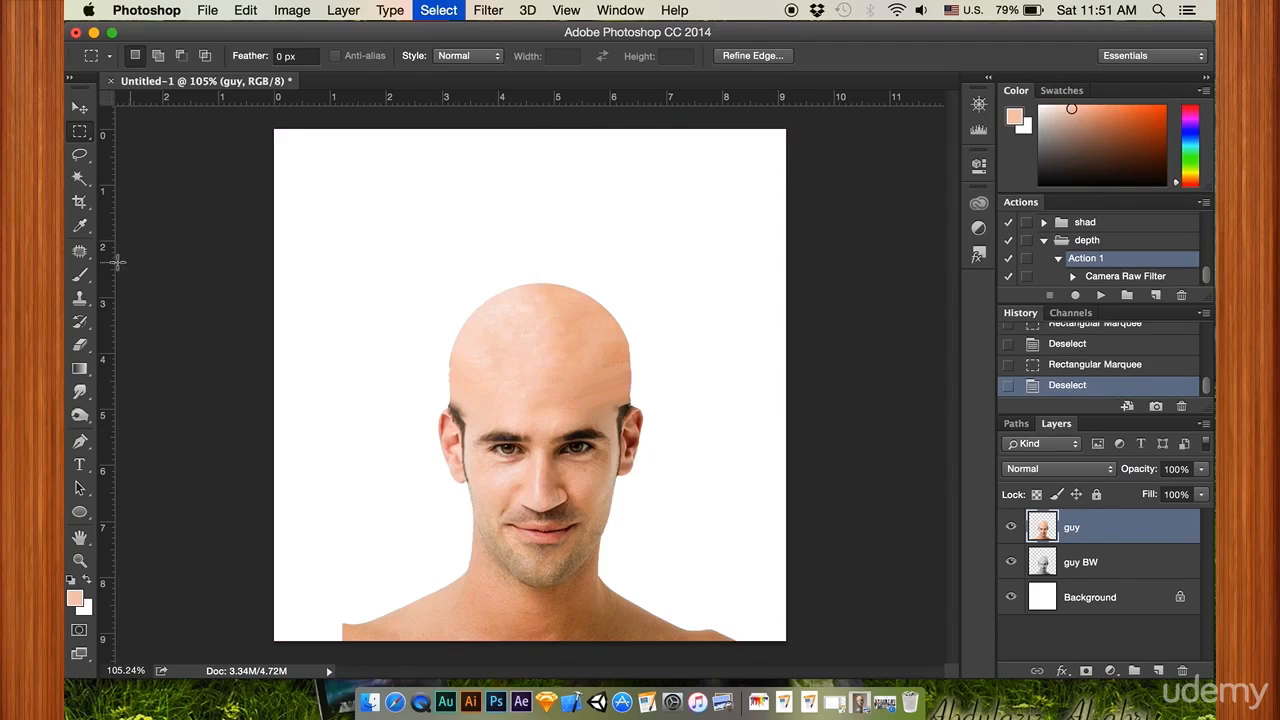
# - Place a vertical guide through the middle of the face and select the canvas half to its right with a rectangular marquee
pyautogui.moveTo(106, 266); pyautogui.dragTo(543, 306)
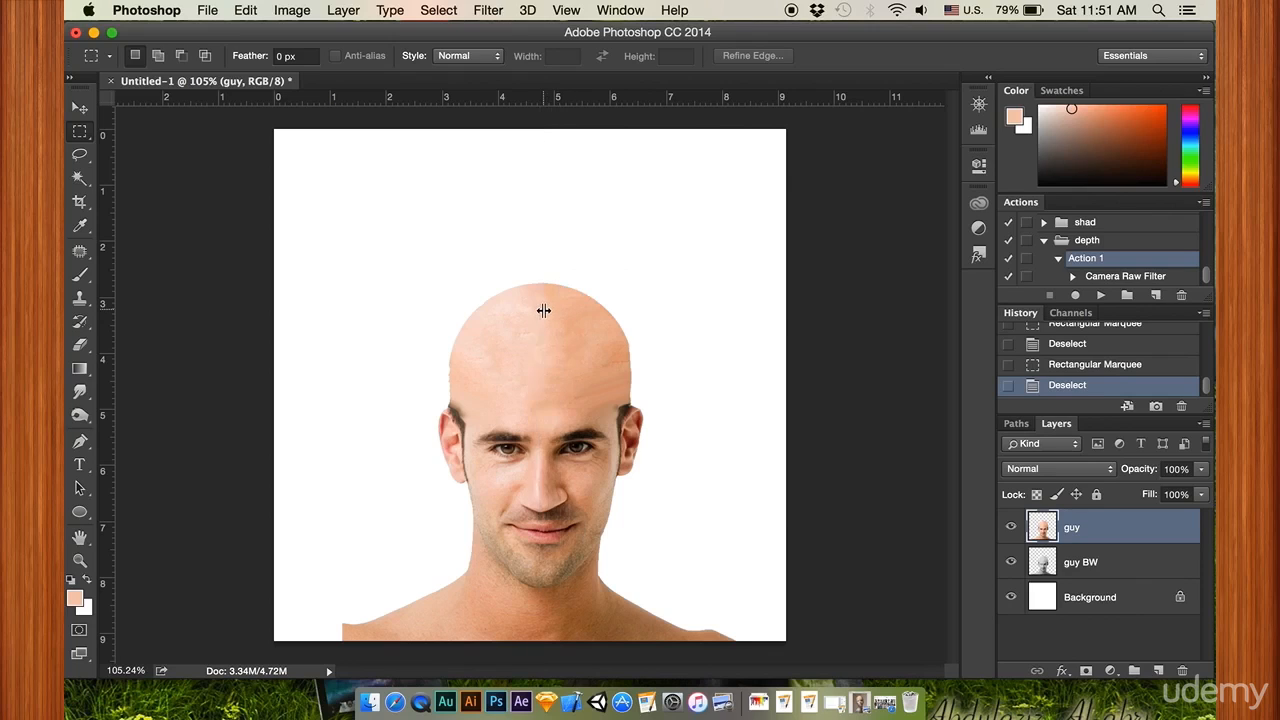
pyautogui.moveTo(543, 108); pyautogui.dragTo(594, 100)
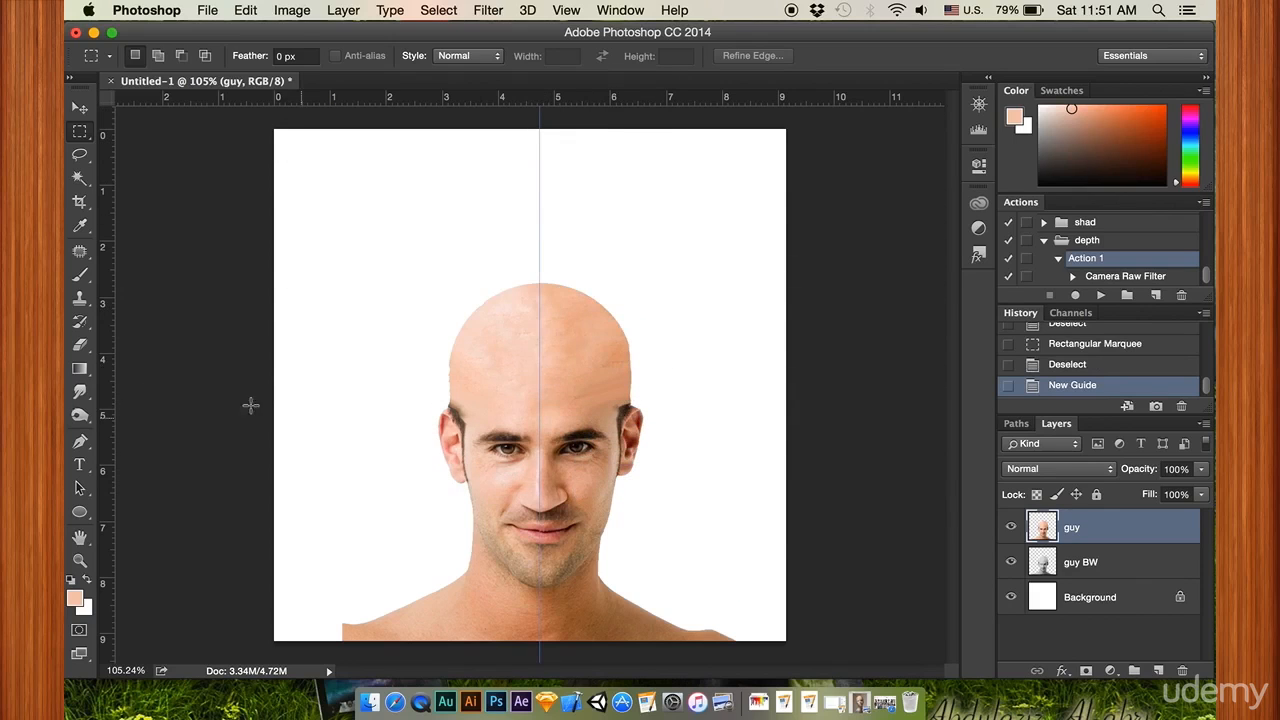
pyautogui.moveTo(540, 127); pyautogui.dragTo(800, 665)
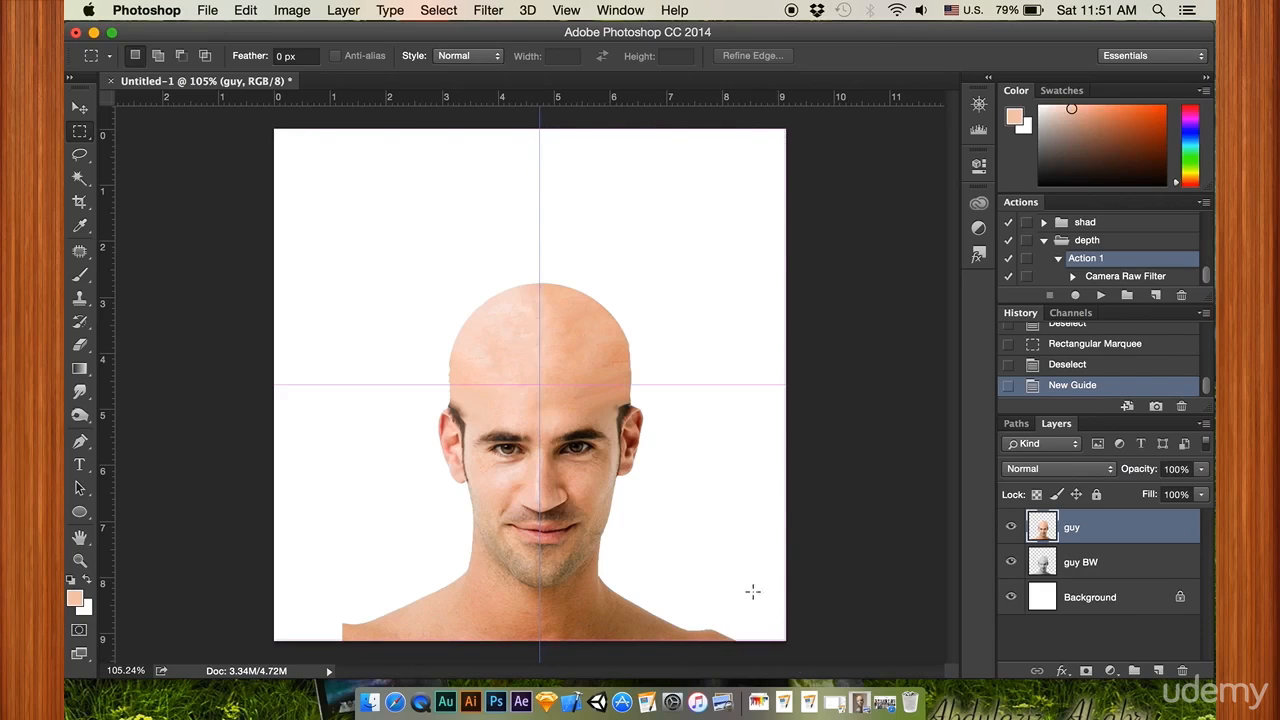
pyautogui.scroll(2, 639, 535)
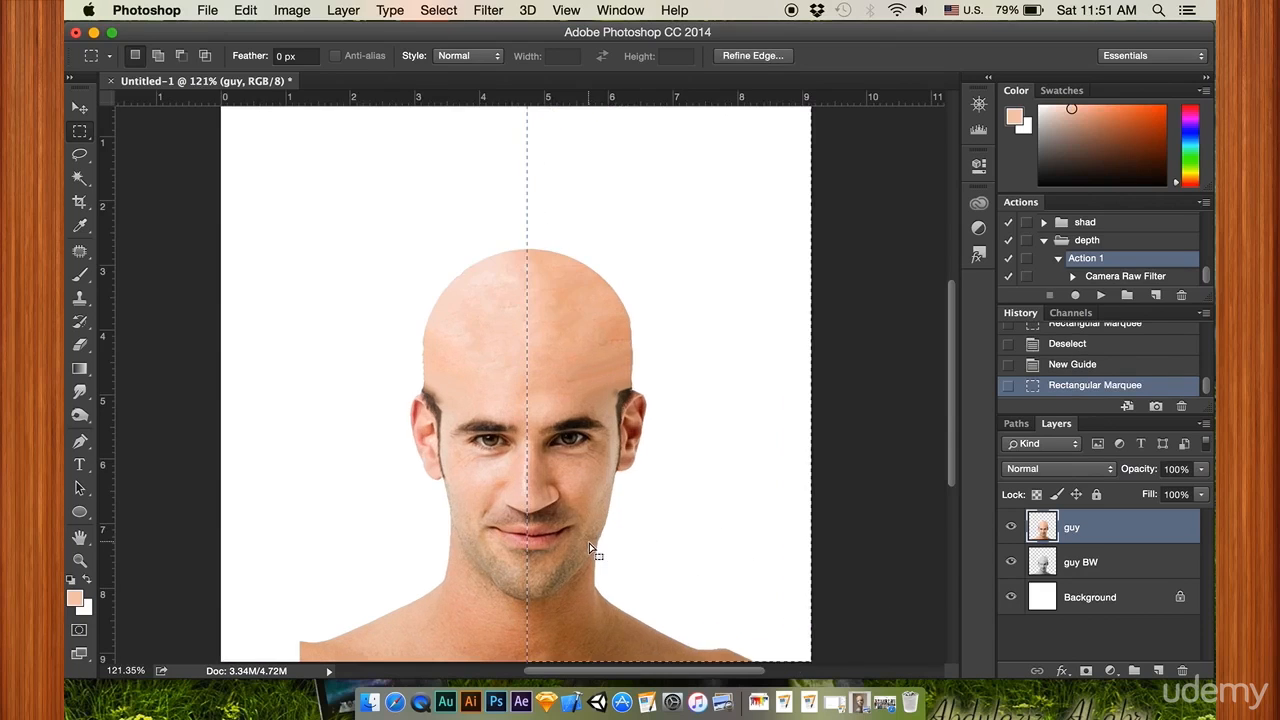
pyautogui.scroll(2, 589, 543)
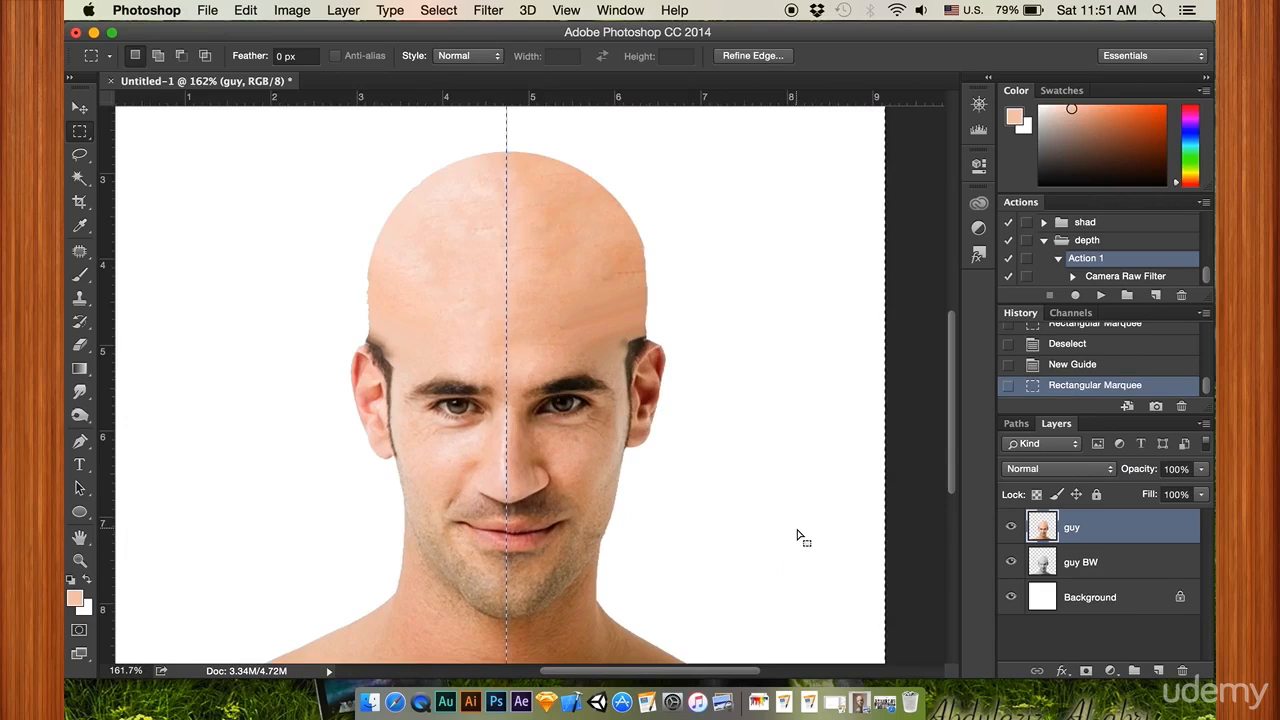
pyautogui.scroll(-4, 673, 515)
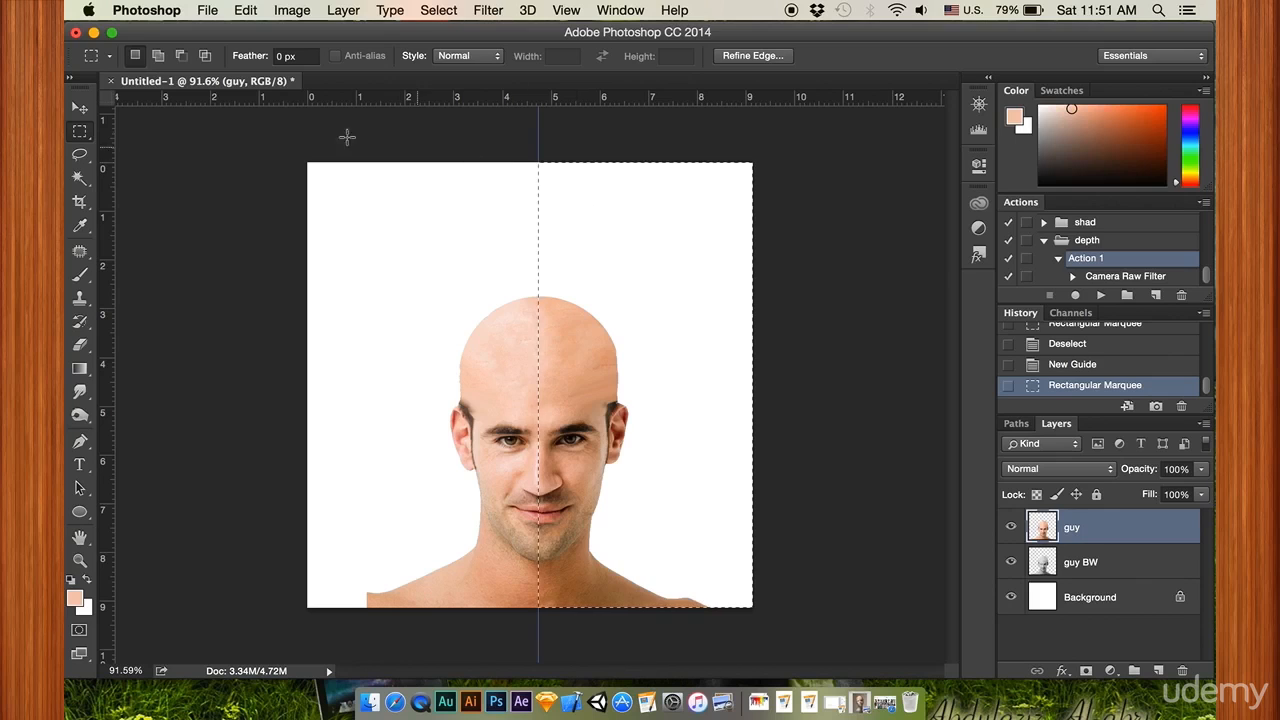
# - Select the canvas half left of the guide and erase the colour layer there with a 76 px Eraser, from forehead to shoulder
pyautogui.moveTo(274, 134); pyautogui.dragTo(537, 614)
pyautogui.scroll(2, 556, 486)
pyautogui.scroll(3, 556, 488)
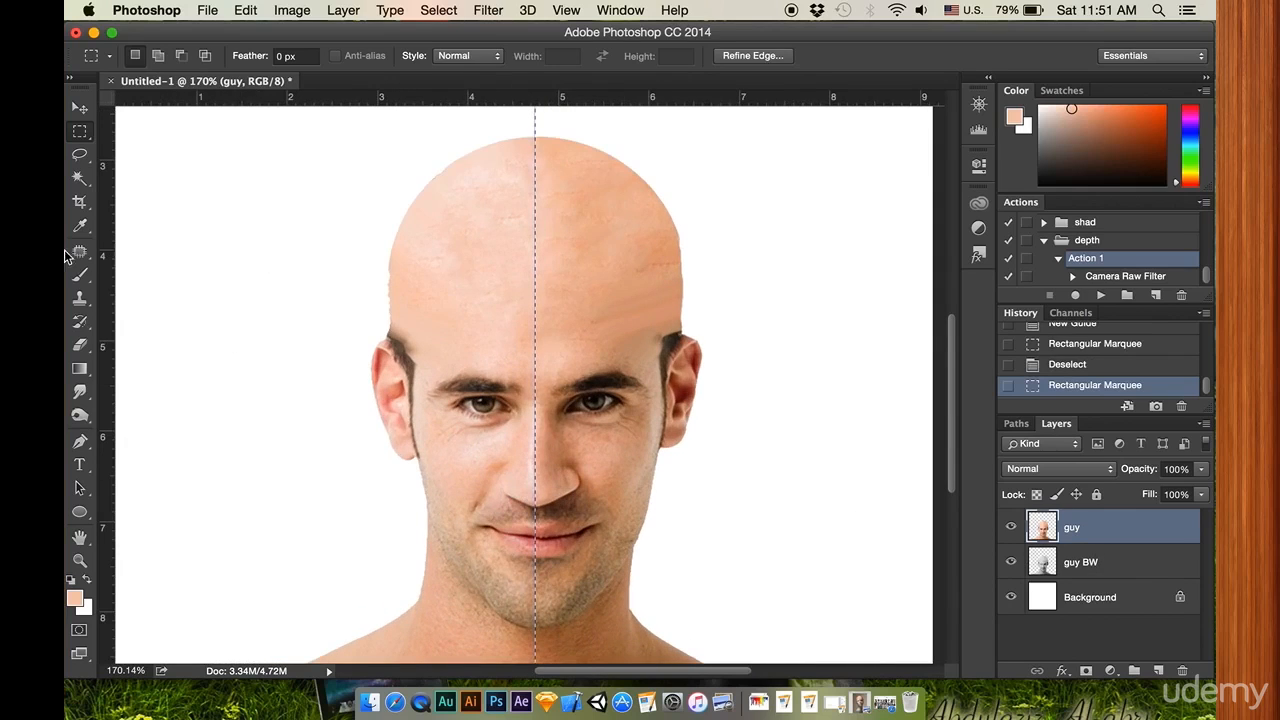
pyautogui.click(80, 345)
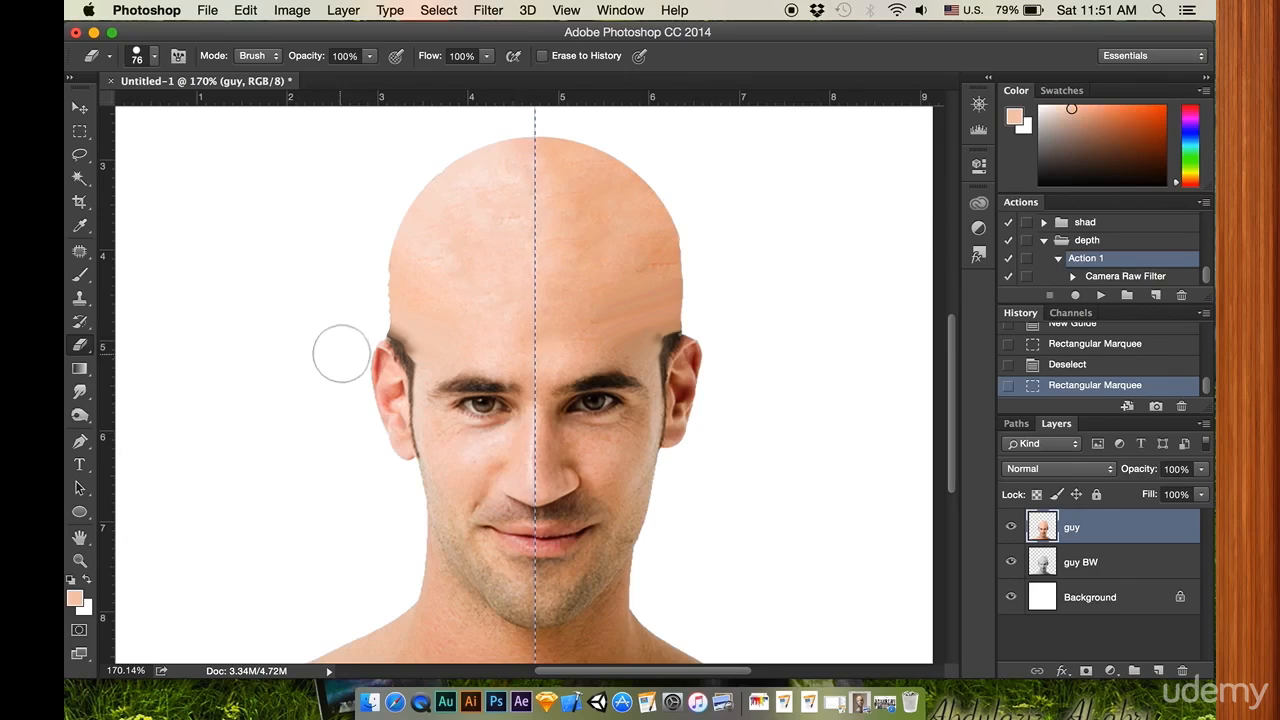
pyautogui.moveTo(374, 289)
pyautogui.mouseDown()
pyautogui.moveTo(464, 309)
pyautogui.moveTo(492, 337)
pyautogui.moveTo(415, 304)
pyautogui.moveTo(474, 317)
pyautogui.moveTo(506, 357)
pyautogui.moveTo(442, 325)
pyautogui.moveTo(381, 371)
pyautogui.moveTo(483, 419)
pyautogui.moveTo(511, 407)
pyautogui.moveTo(500, 374)
pyautogui.moveTo(496, 435)
pyautogui.moveTo(514, 457)
pyautogui.moveTo(524, 439)
pyautogui.moveTo(432, 582)
pyautogui.mouseUp()
pyautogui.scroll(-5, 430, 588)
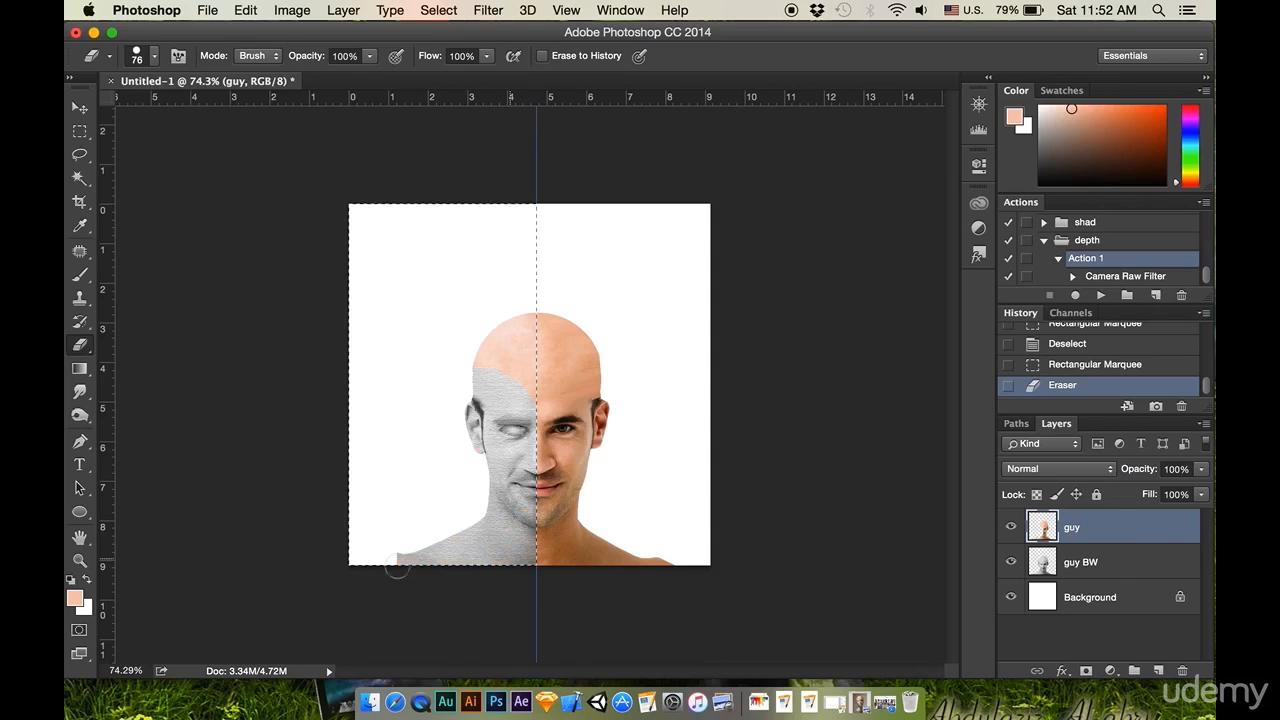
# - Erase the remaining colour beside the face's centre line and extend the erased area in a curved edge up the forehead
pyautogui.moveTo(547, 565); pyautogui.dragTo(543, 560)
pyautogui.scroll(5, 516, 377)
pyautogui.moveTo(461, 507)
pyautogui.mouseDown()
pyautogui.moveTo(426, 521)
pyautogui.moveTo(463, 509)
pyautogui.mouseUp()
pyautogui.moveTo(463, 368)
pyautogui.mouseDown()
pyautogui.moveTo(499, 366)
pyautogui.moveTo(481, 373)
pyautogui.moveTo(507, 389)
pyautogui.moveTo(499, 373)
pyautogui.moveTo(478, 378)
pyautogui.moveTo(516, 392)
pyautogui.mouseUp()
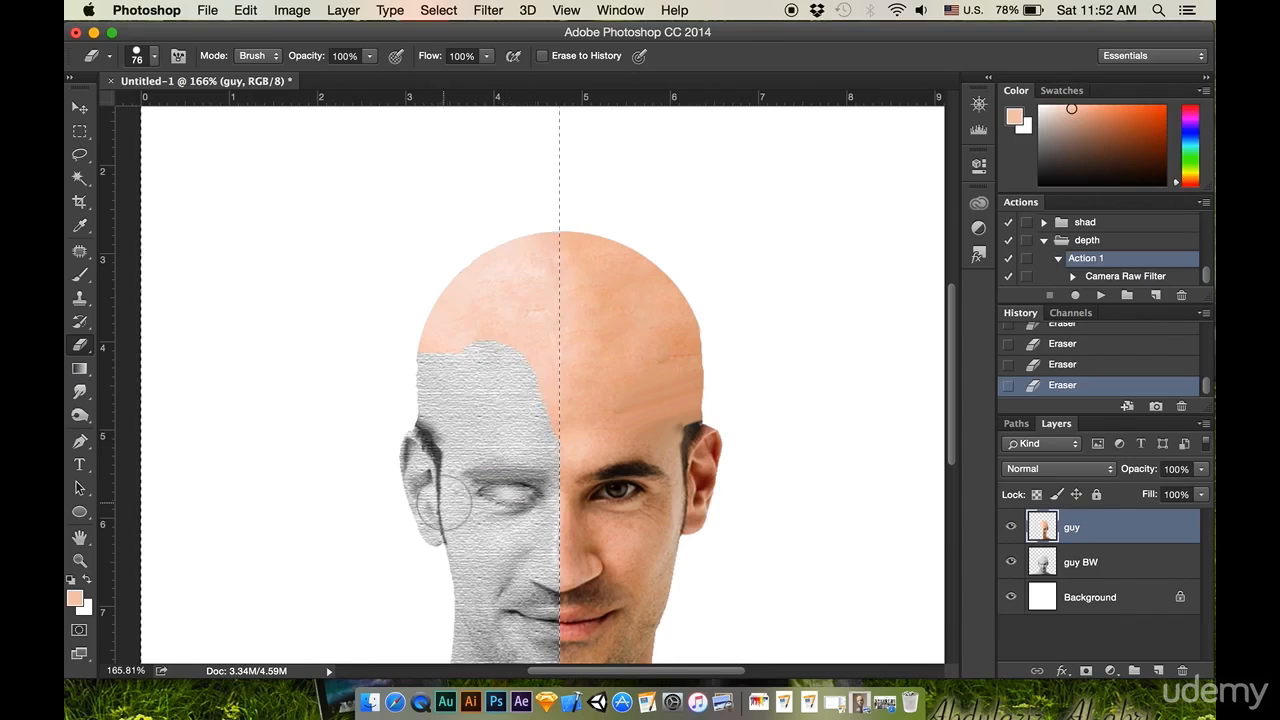
pyautogui.scroll(-2, 443, 505)
pyautogui.scroll(-3, 518, 545)
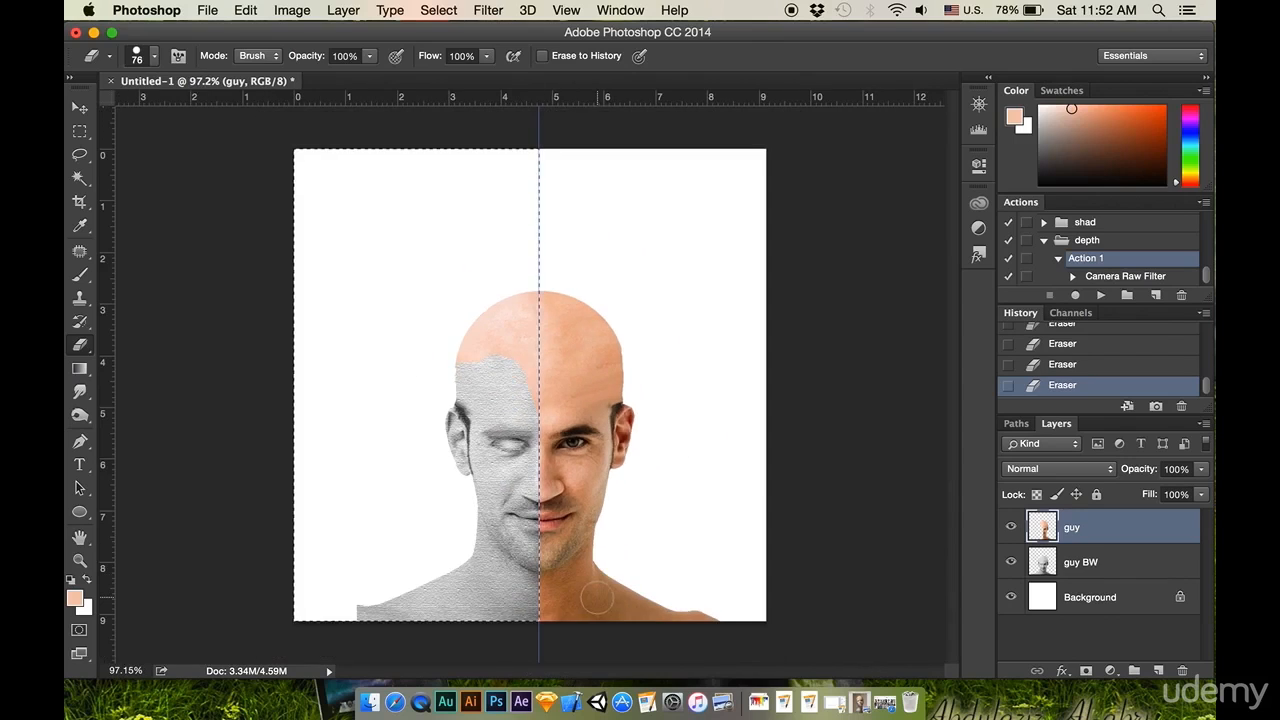
# - Clear the selection and the guide, and erase curved patches from the colour chest and shoulder along the canvas's lower edge
pyautogui.press('super+d')
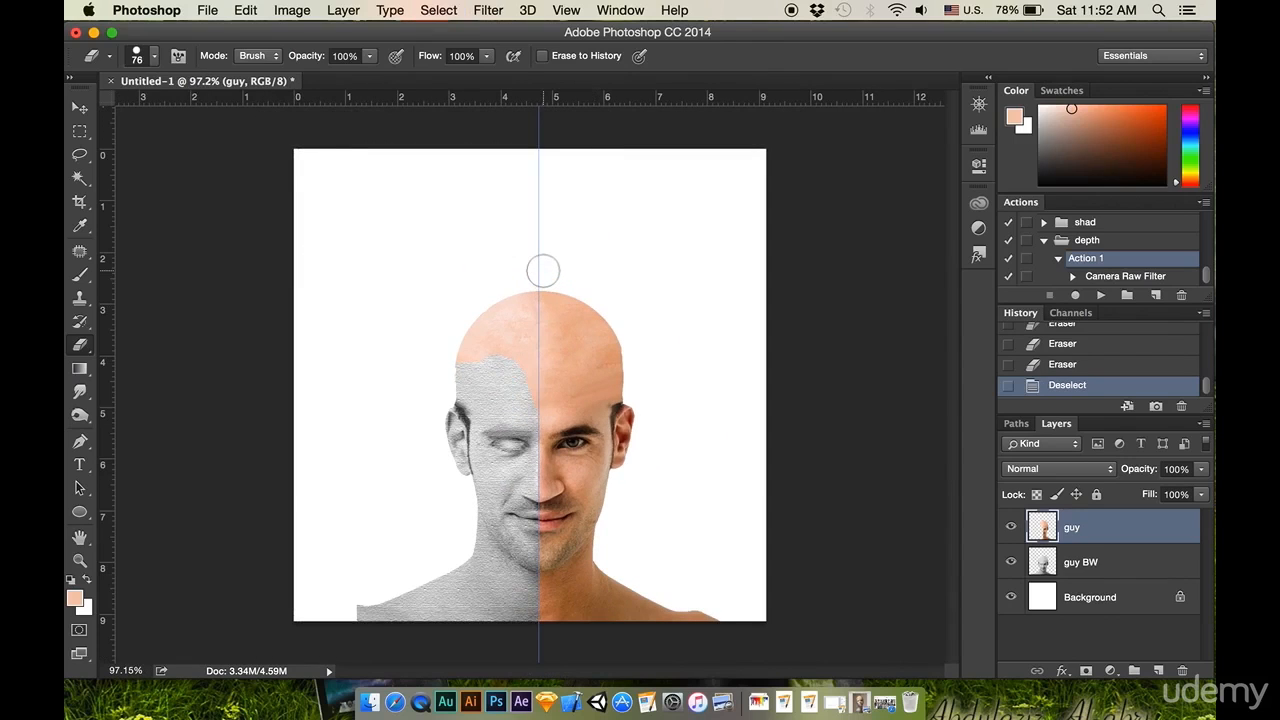
pyautogui.moveTo(540, 235); pyautogui.dragTo(1115, 245)
pyautogui.scroll(1, 640, 420)
pyautogui.scroll(3, 568, 447)
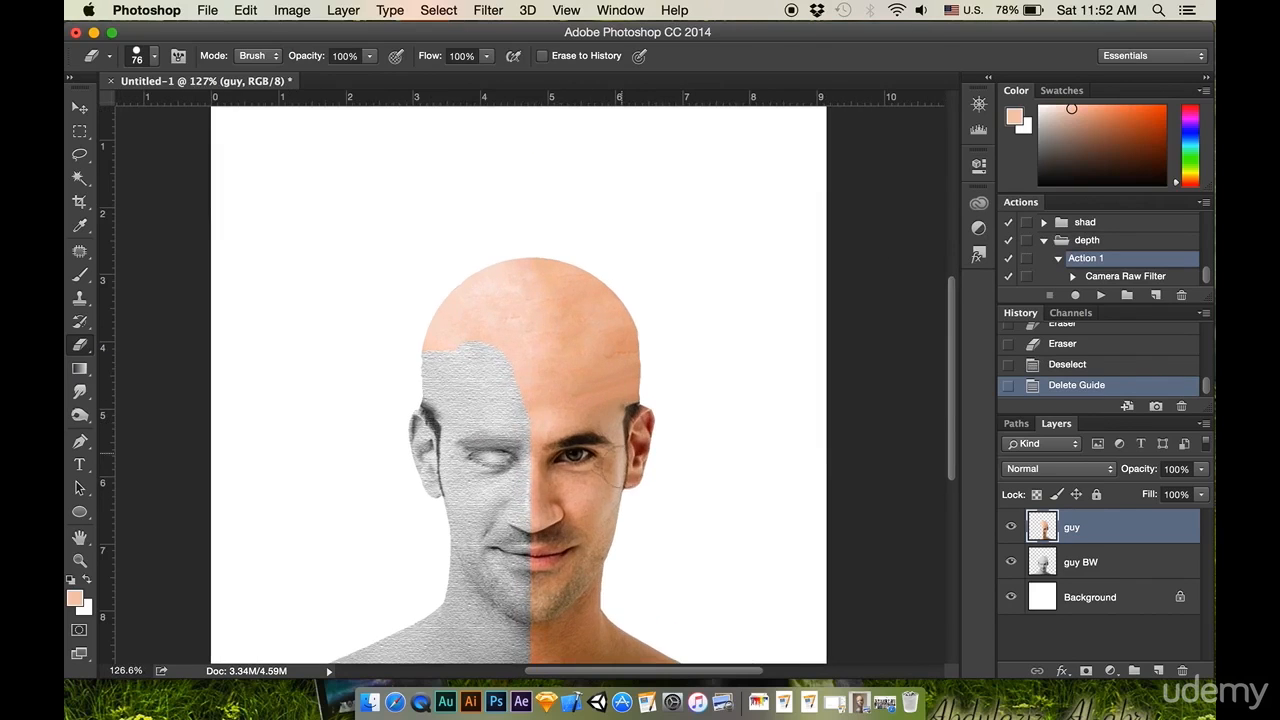
pyautogui.moveTo(625, 468); pyautogui.dragTo(622, 330)
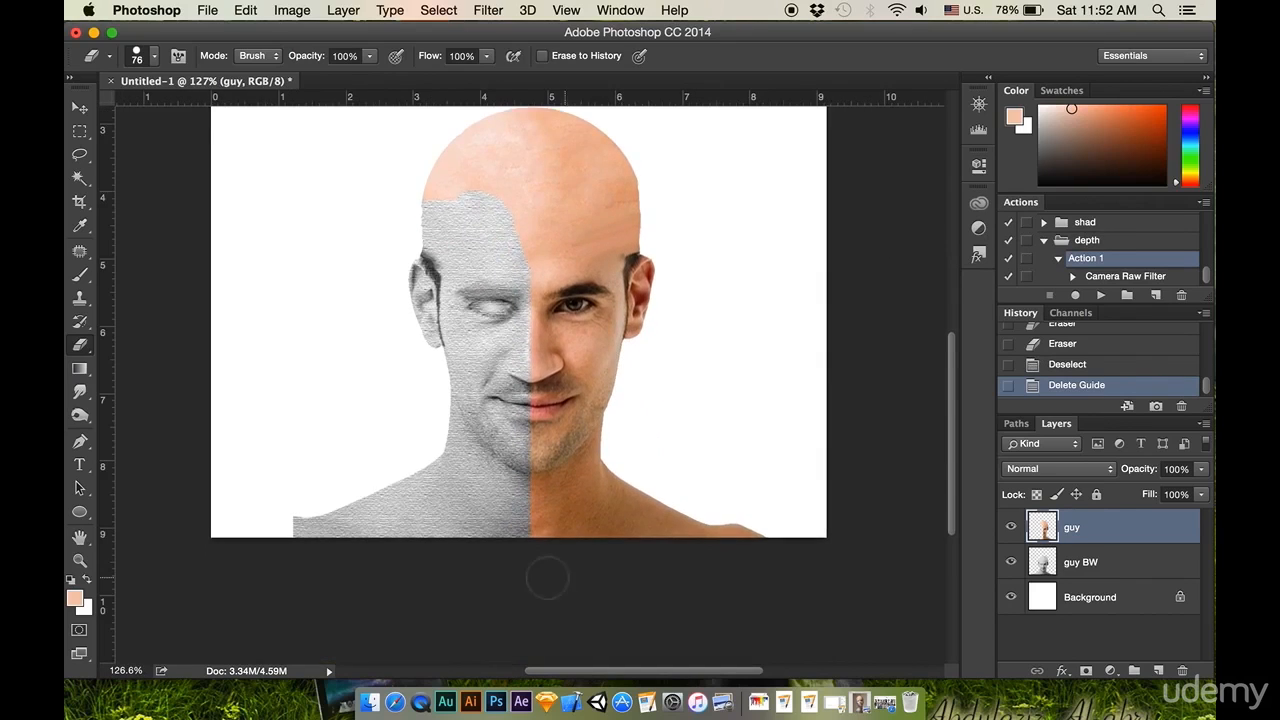
pyautogui.moveTo(513, 512)
pyautogui.mouseDown()
pyautogui.moveTo(611, 571)
pyautogui.moveTo(664, 545)
pyautogui.moveTo(673, 586)
pyautogui.moveTo(570, 548)
pyautogui.moveTo(700, 566)
pyautogui.mouseUp()
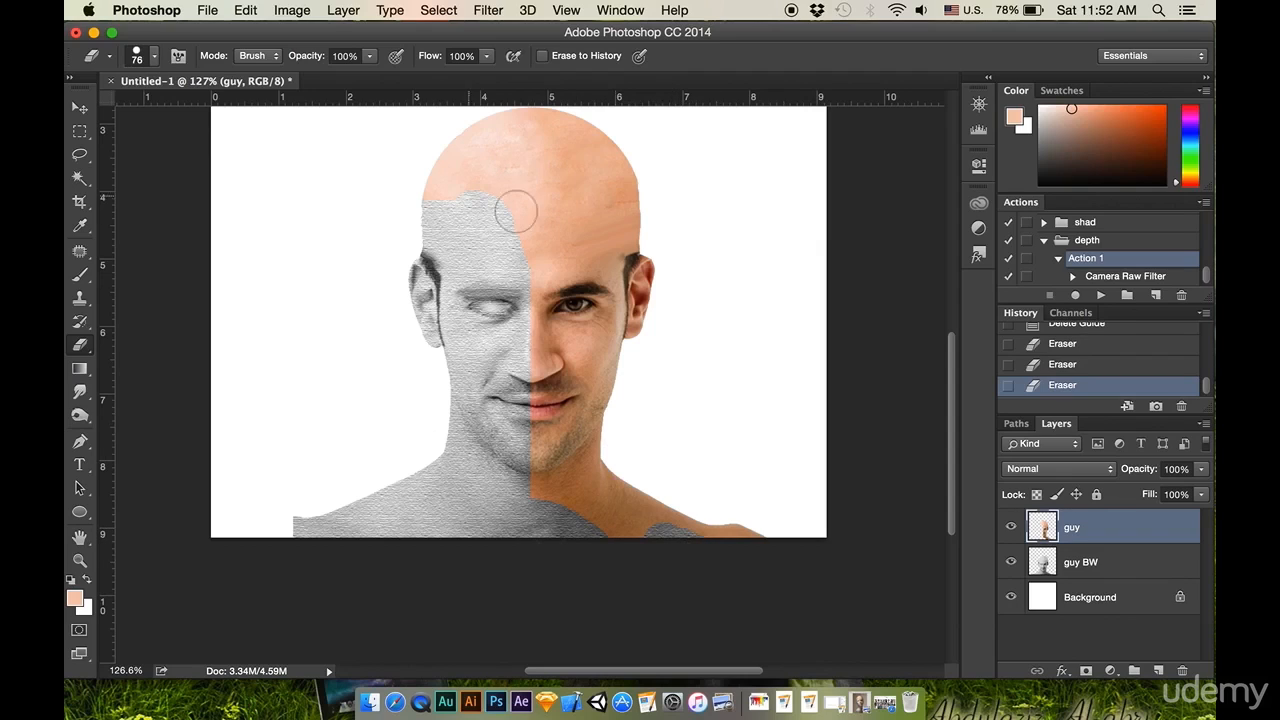
pyautogui.doubleClick(1187, 535)
pyautogui.moveTo(593, 101); pyautogui.dragTo(952, 89)
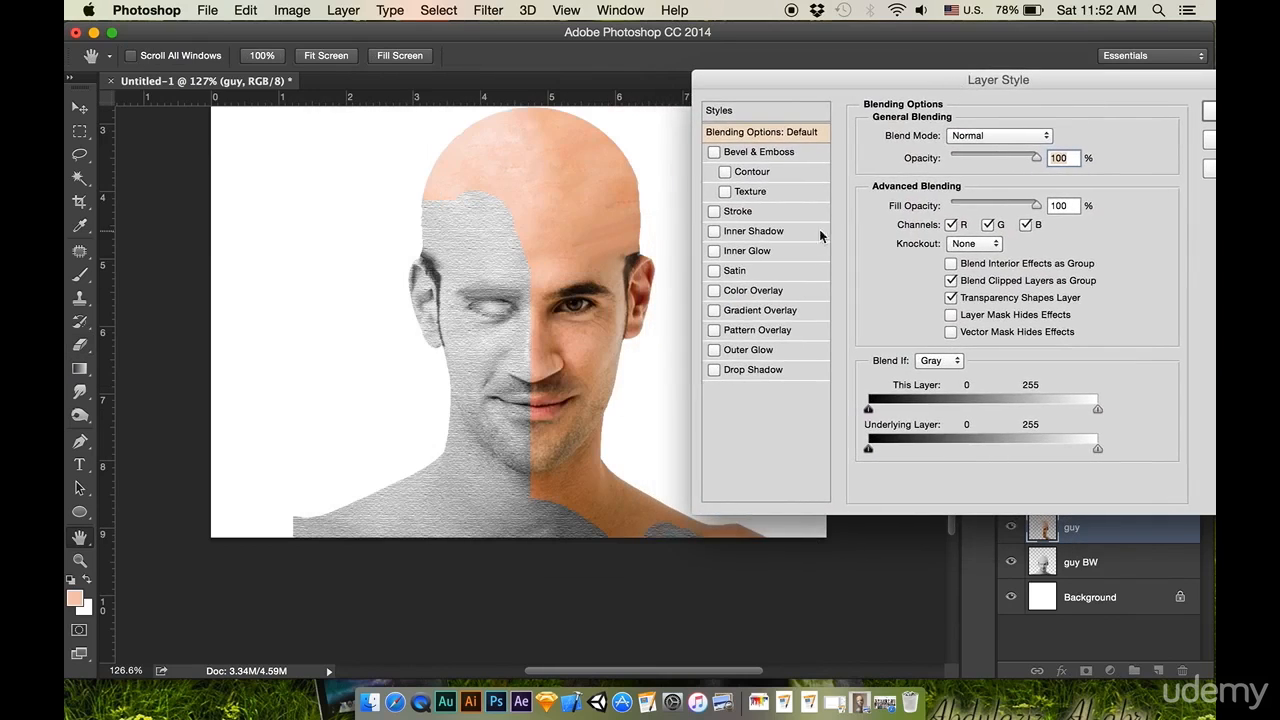
pyautogui.click(762, 369)
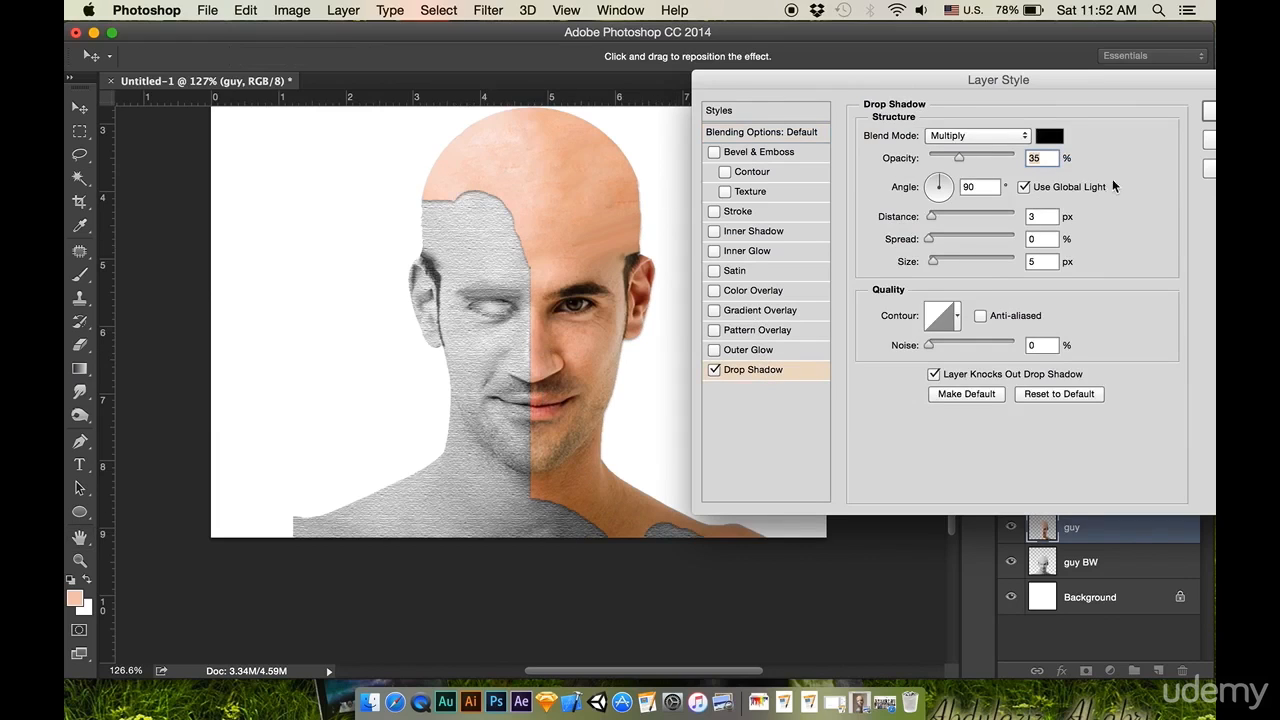
pyautogui.moveTo(1067, 78); pyautogui.dragTo(881, 98)
pyautogui.click(1048, 161)
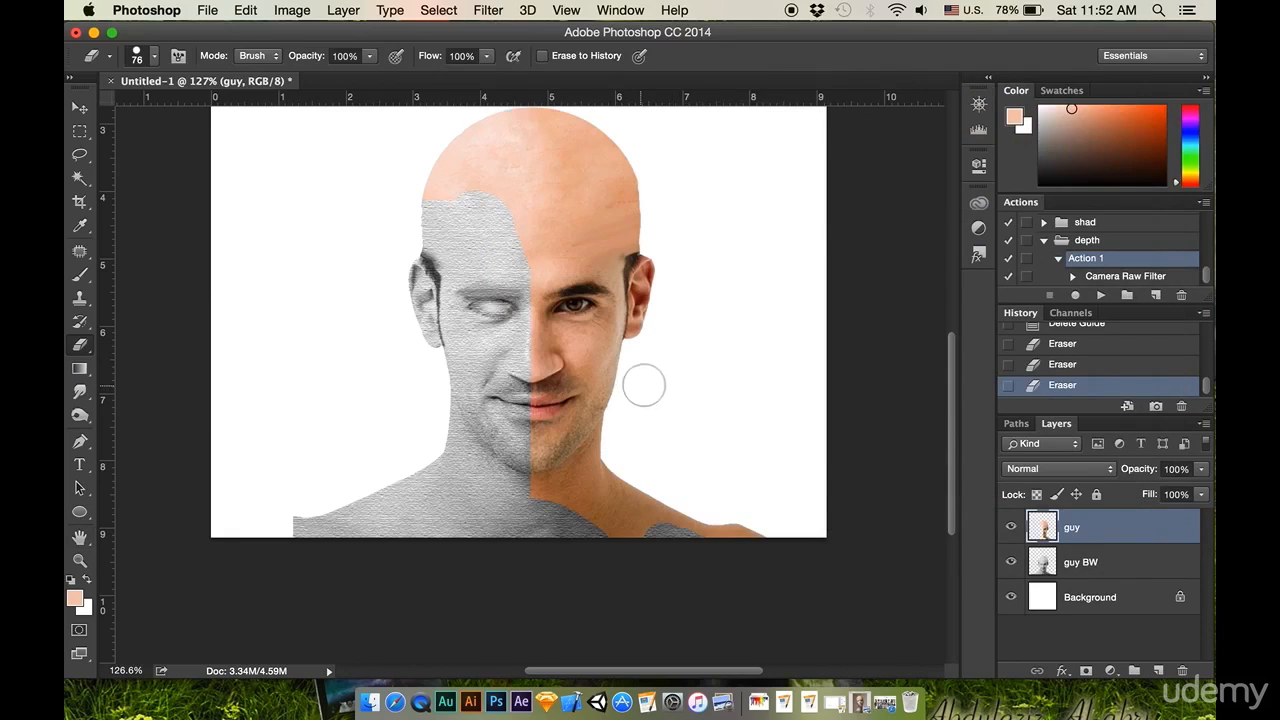
pyautogui.scroll(-2, 640, 388)
pyautogui.scroll(-3, 639, 390)
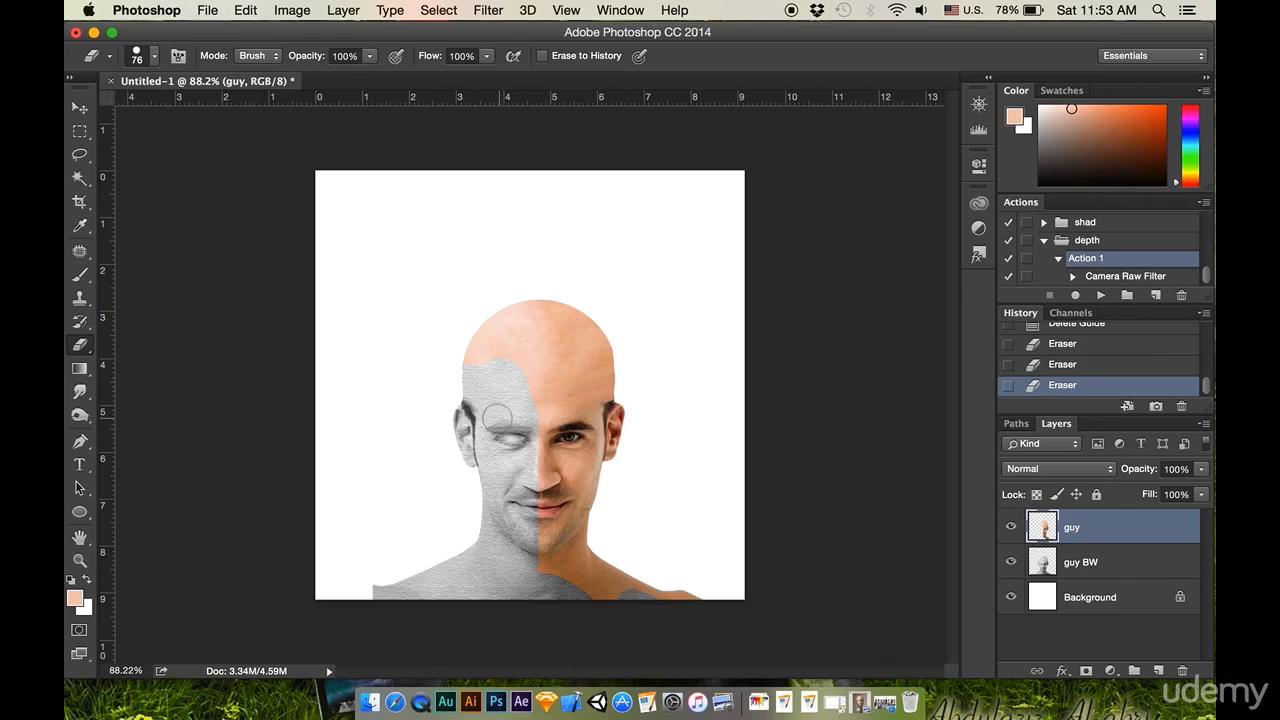
pyautogui.scroll(3, 538, 470)
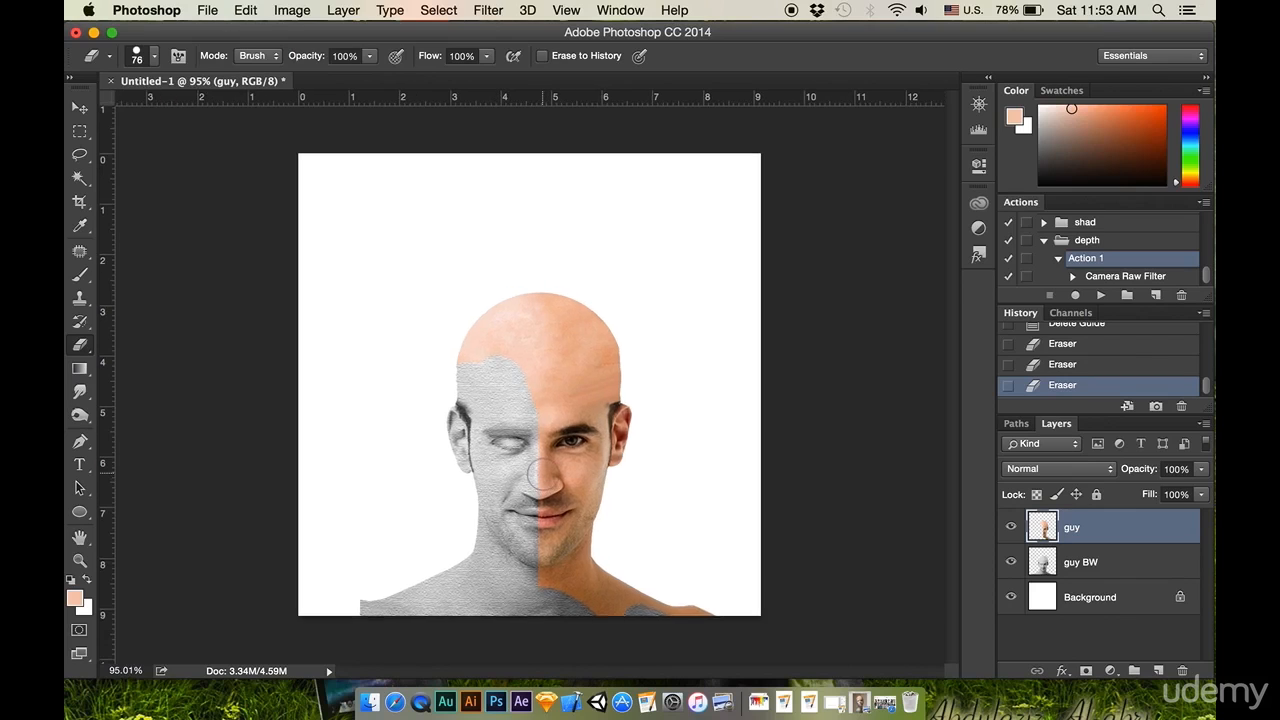
pyautogui.scroll(3, 542, 472)
pyautogui.scroll(-1, 585, 477)
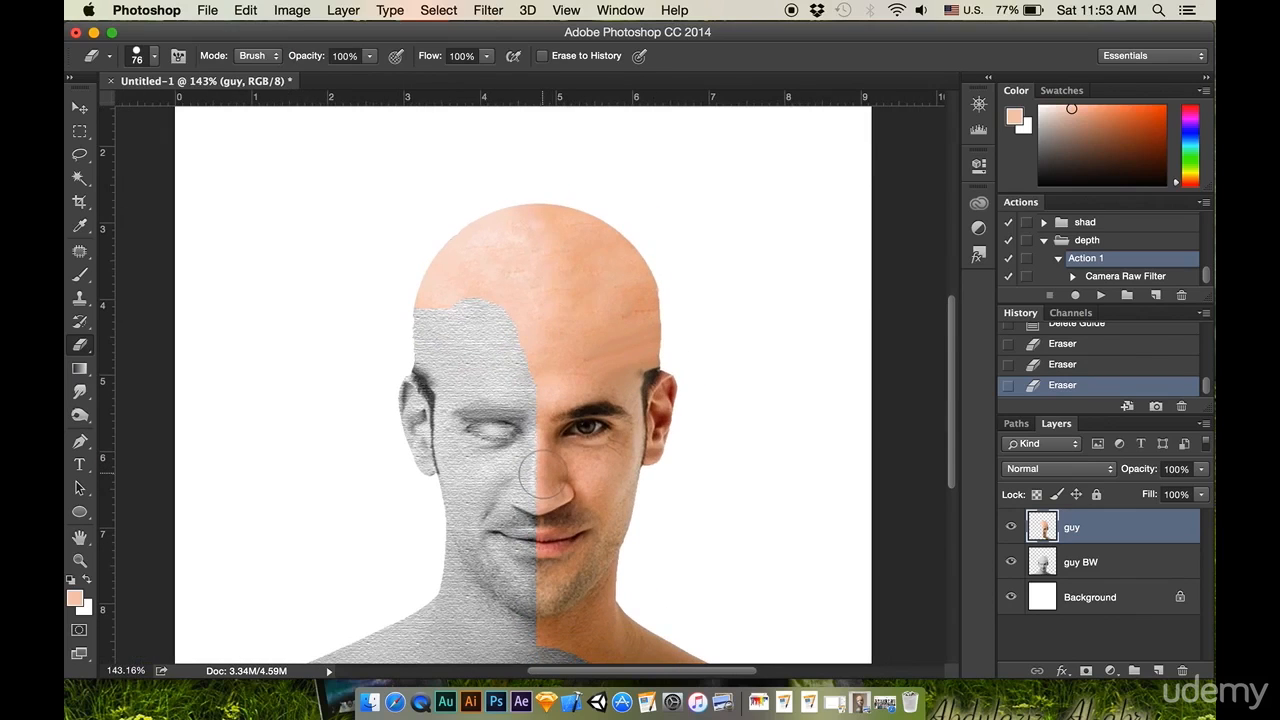
pyautogui.scroll(-1, 595, 500)
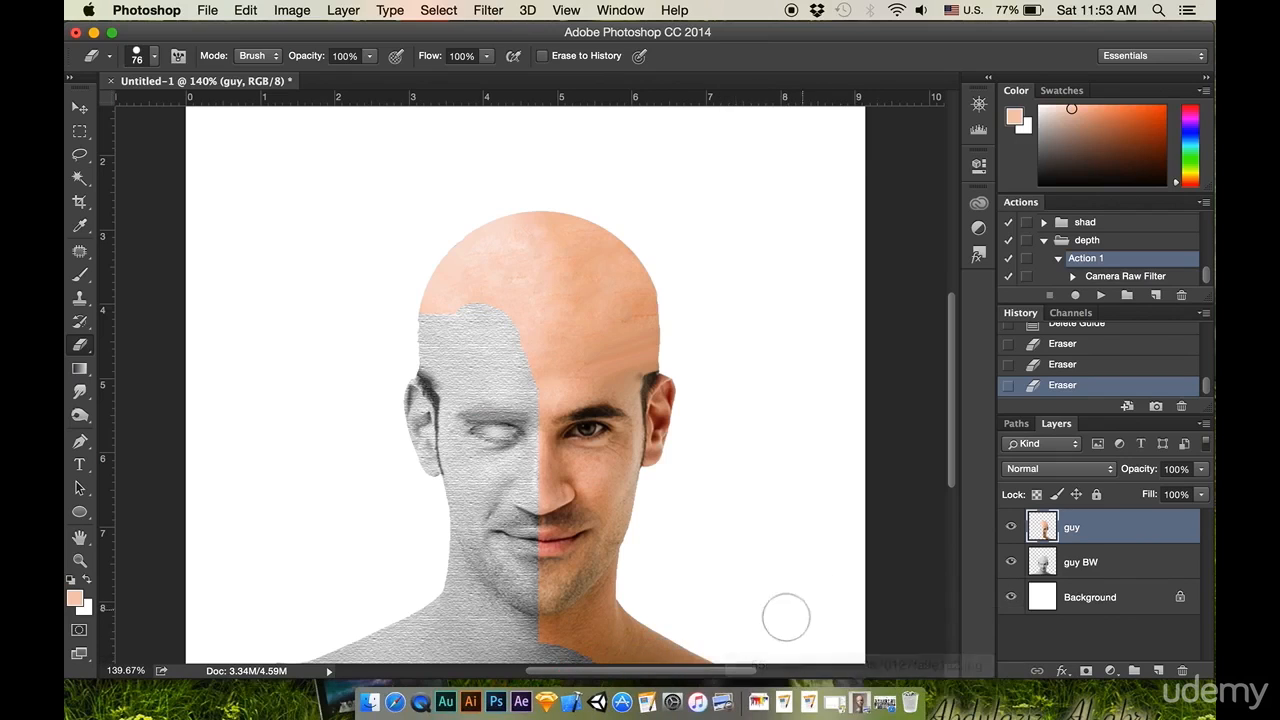
# - Bring the "paint-acrylic-colors-dripping" image from Finder into the document and place it above the "guy" layer
pyautogui.click(369, 700)
pyautogui.moveTo(702, 203)
pyautogui.mouseDown()
pyautogui.moveTo(398, 268)
pyautogui.moveTo(467, 299)
pyautogui.mouseUp()
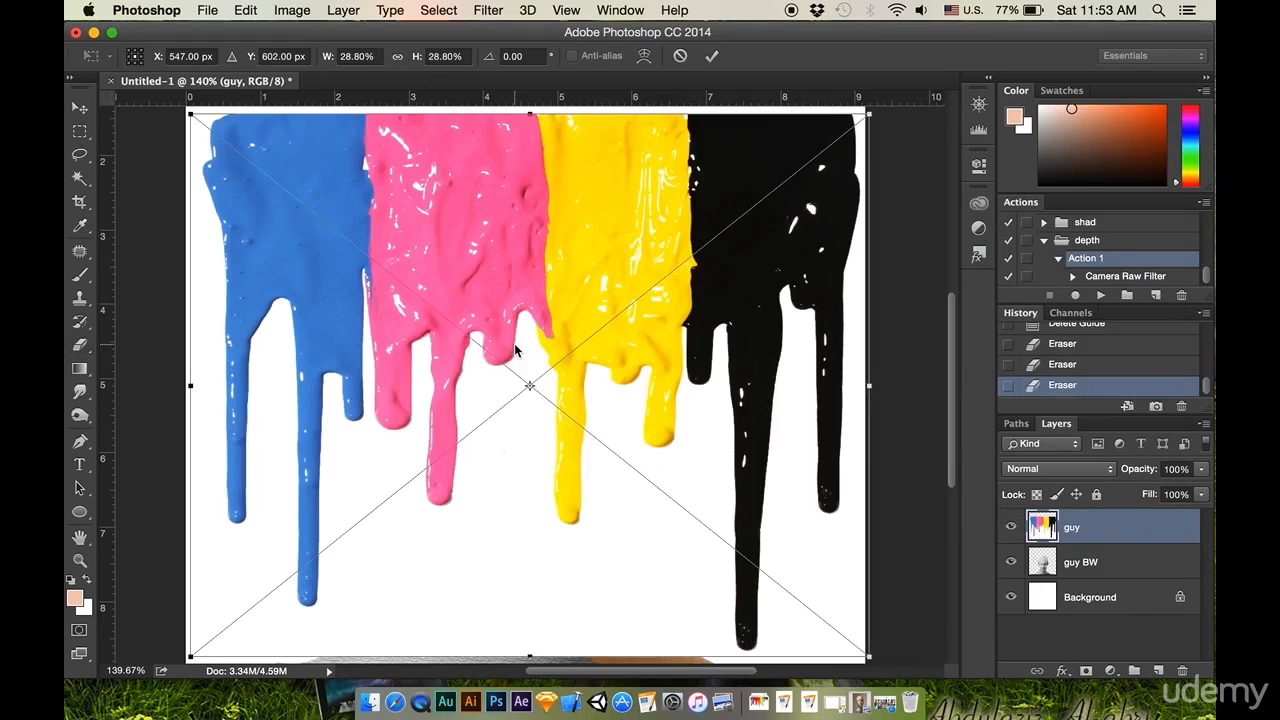
pyautogui.click(712, 58)
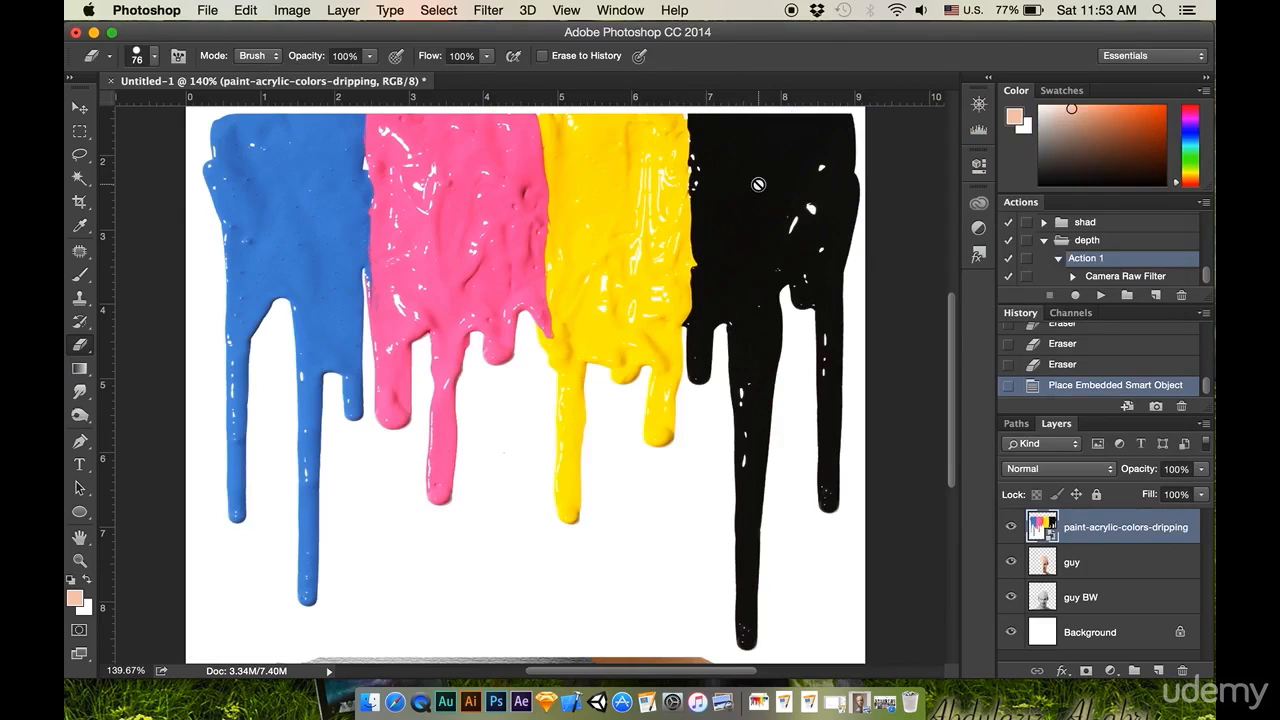
# - Scale the dripping-paint layer down to about 18.5% toward the canvas's lower left and rasterize it
pyautogui.press('super+t')
pyautogui.moveTo(872, 116); pyautogui.dragTo(644, 339)
pyautogui.click(713, 56)
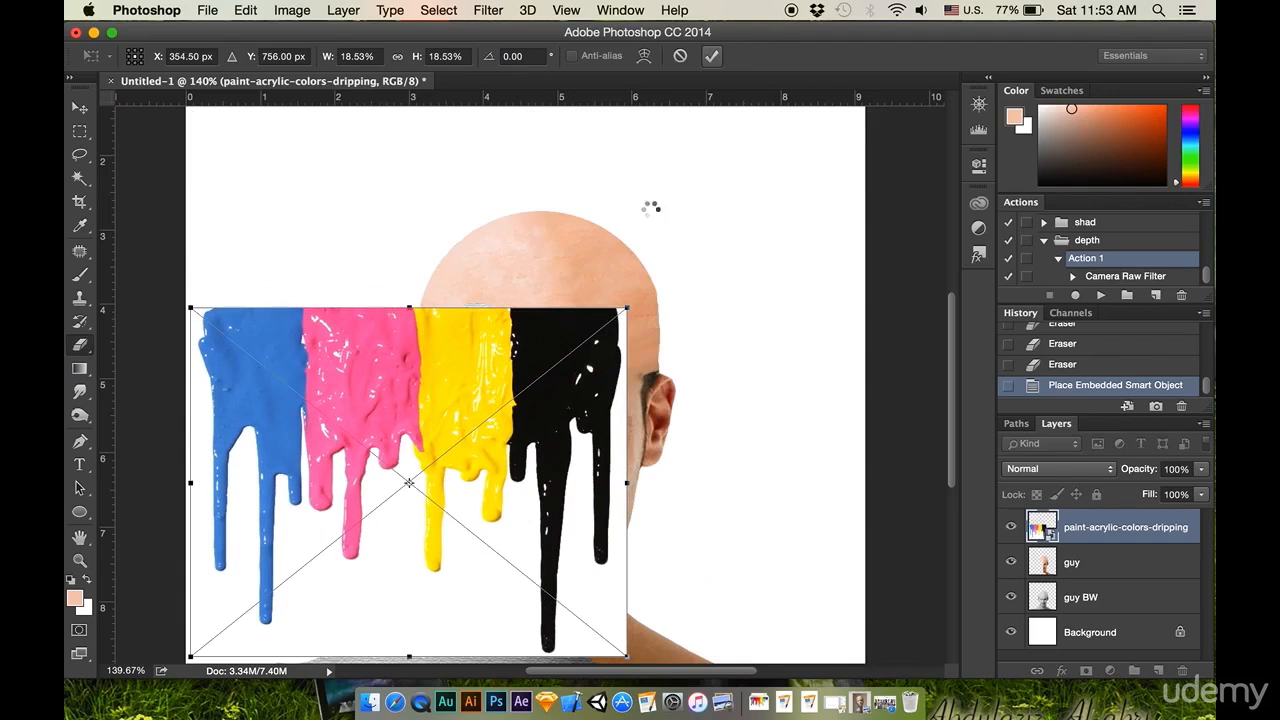
pyautogui.press('super+shift+r')
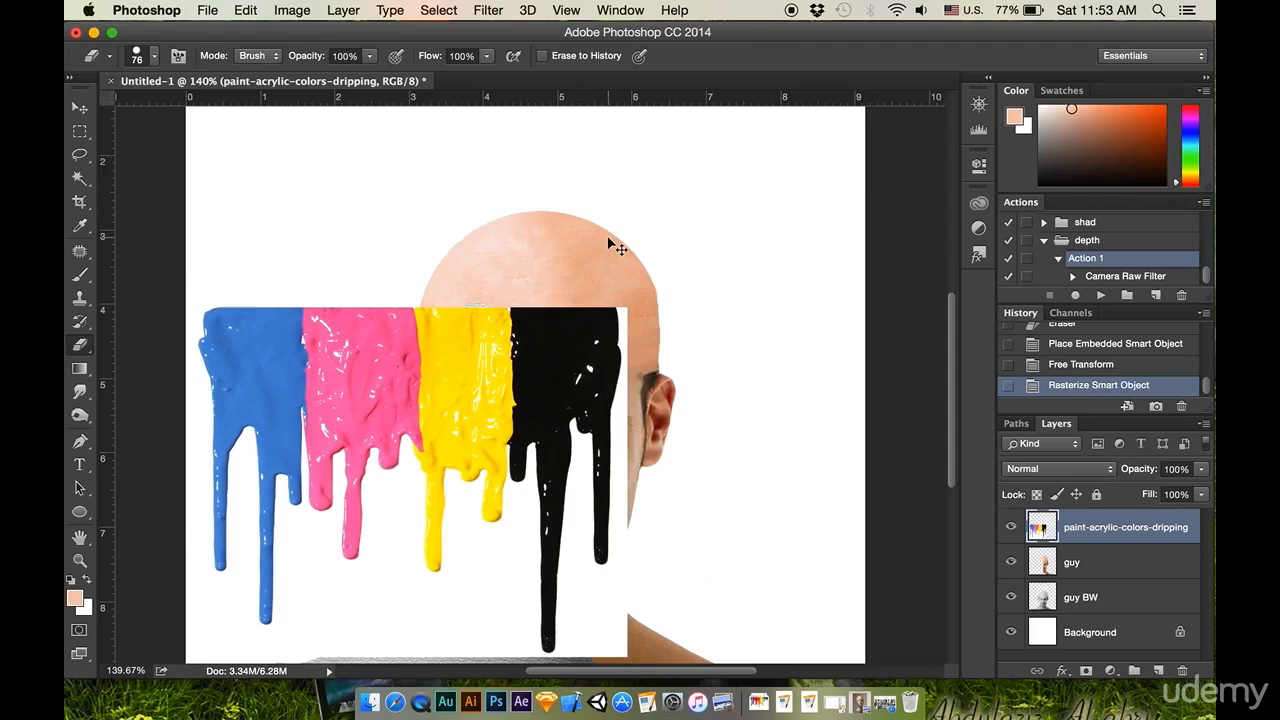
# - Select the white background of the paint layer with the Magic Wand, delete it and clear the selection
pyautogui.click(76, 177)
pyautogui.click(393, 518)
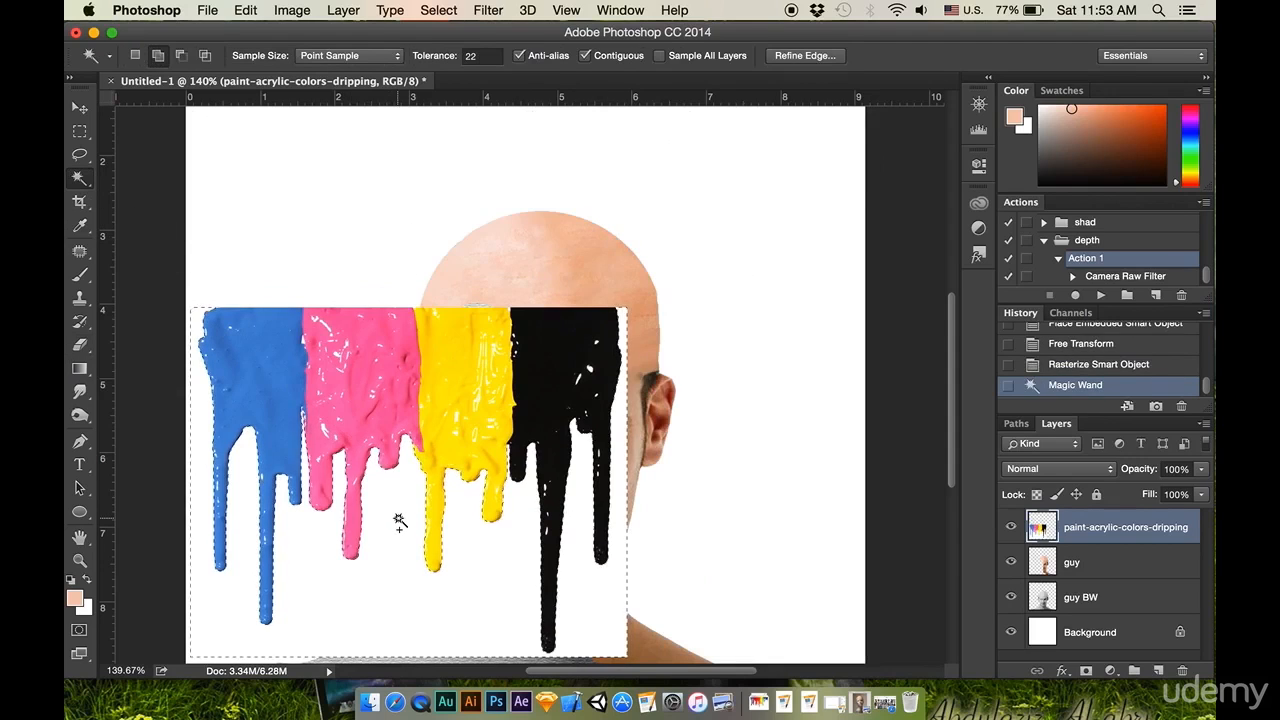
pyautogui.press('Delete')
pyautogui.press('super+d')
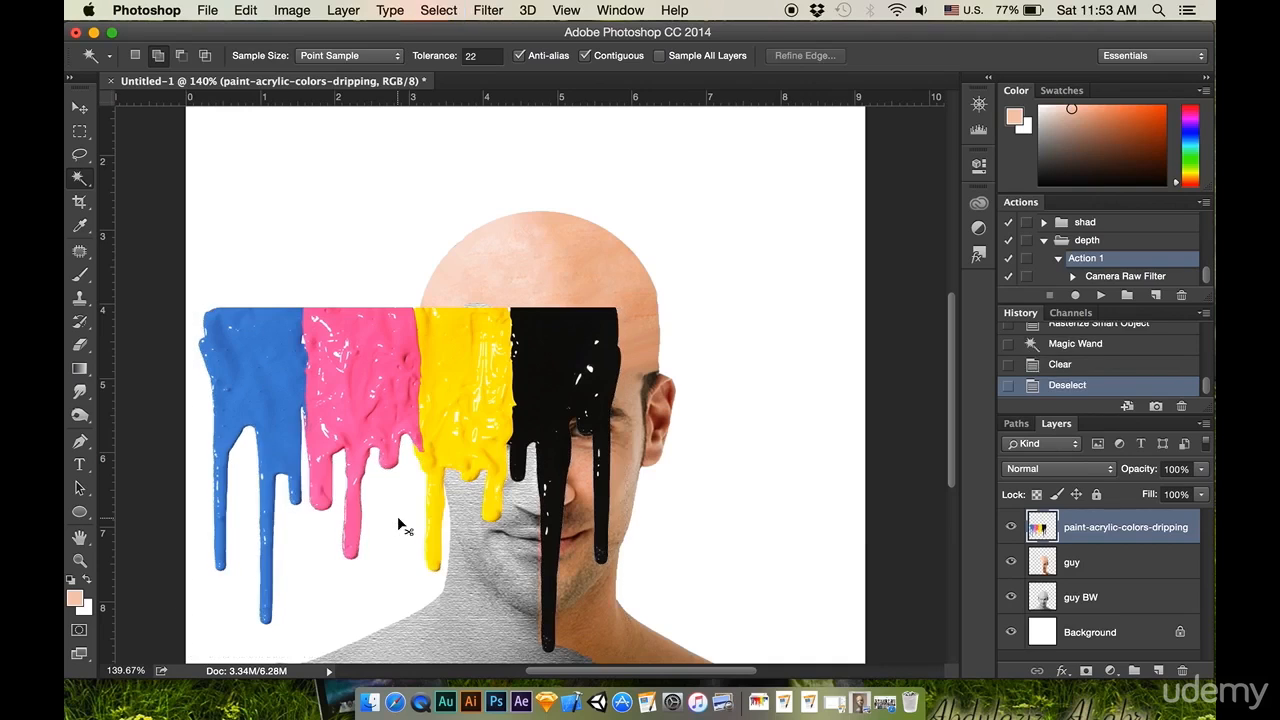
pyautogui.click(79, 155)
pyautogui.moveTo(248, 297)
pyautogui.mouseDown()
pyautogui.moveTo(252, 457)
pyautogui.moveTo(242, 566)
pyautogui.moveTo(228, 584)
pyautogui.moveTo(201, 532)
pyautogui.moveTo(182, 358)
pyautogui.moveTo(194, 309)
pyautogui.moveTo(250, 298)
pyautogui.mouseUp()
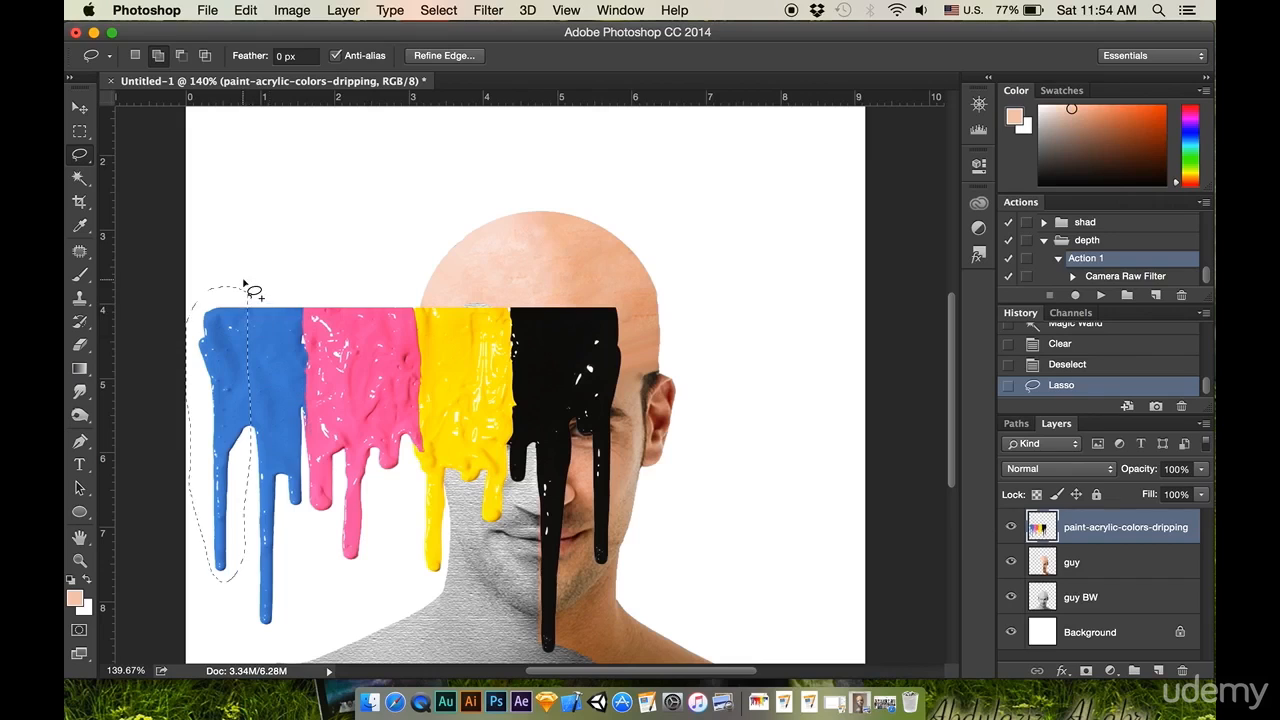
pyautogui.press('super+d')
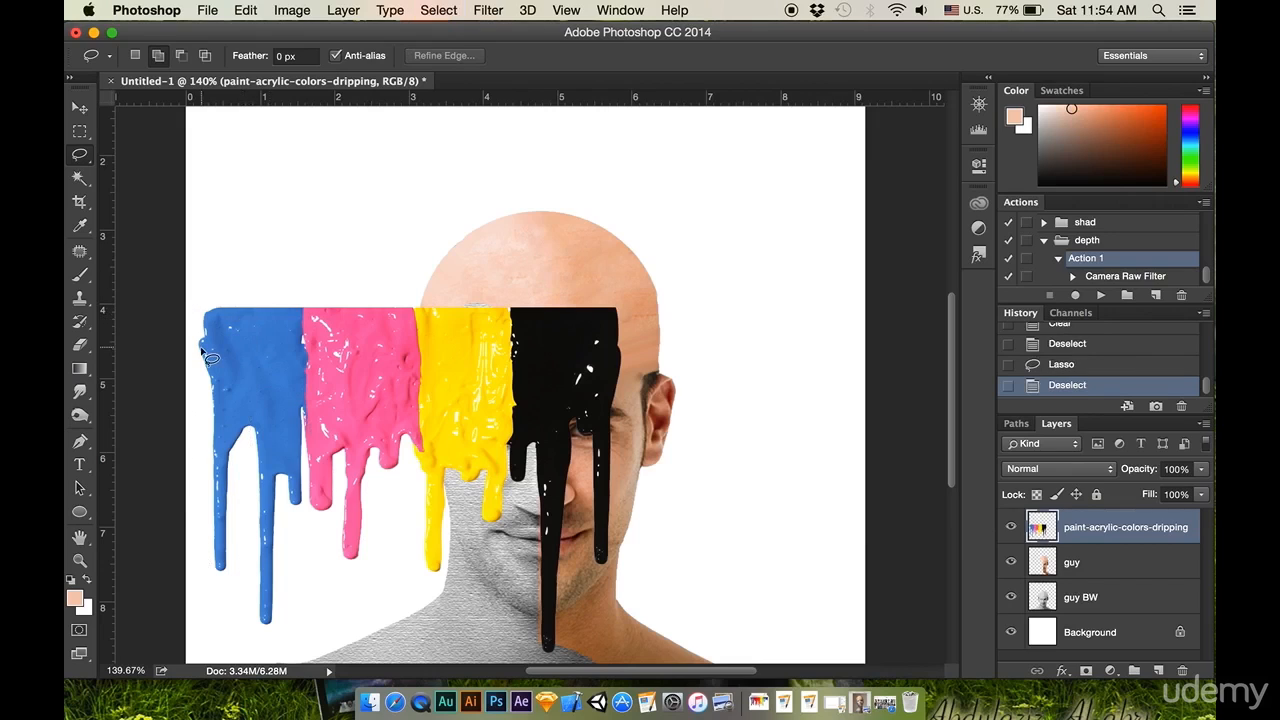
# - Lasso and copy the leftmost blue drip, hide the paint layer, and paste the drip above the "guy" layer
pyautogui.moveTo(240, 487)
pyautogui.mouseDown()
pyautogui.moveTo(237, 560)
pyautogui.moveTo(212, 590)
pyautogui.moveTo(195, 423)
pyautogui.moveTo(206, 379)
pyautogui.mouseUp()
pyautogui.press('super+c')
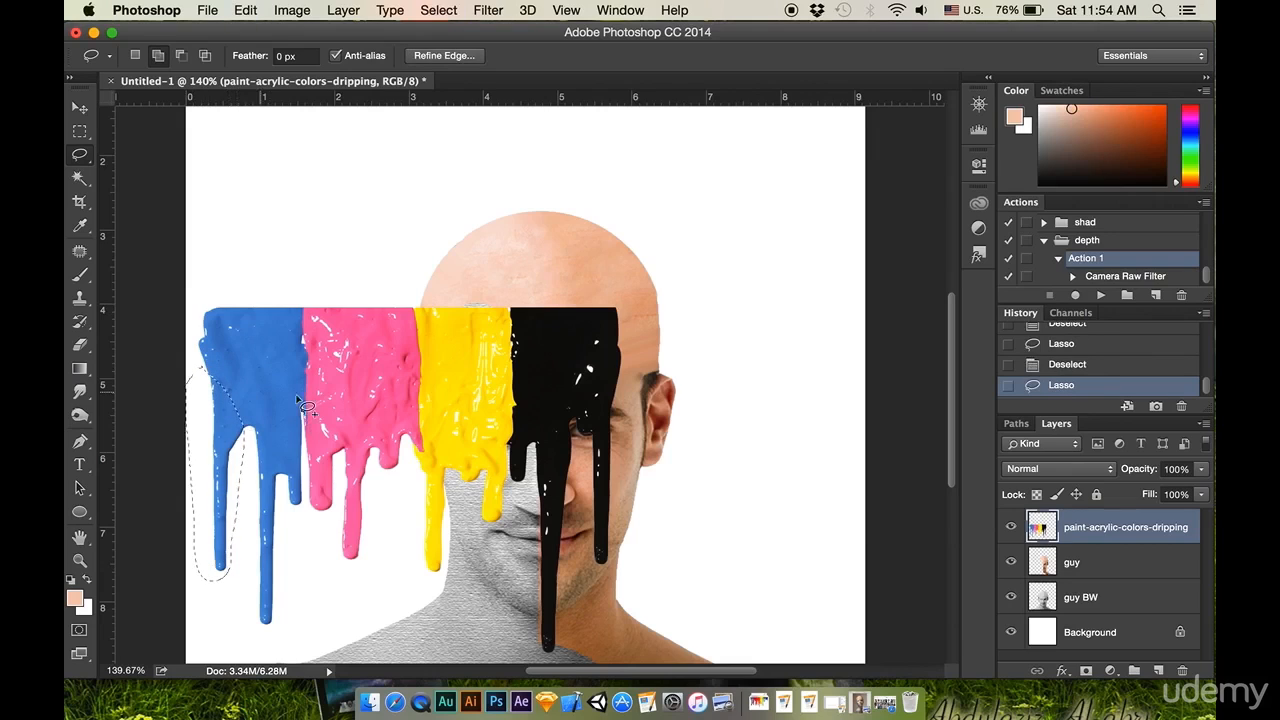
pyautogui.click(1010, 527)
pyautogui.click(1073, 566)
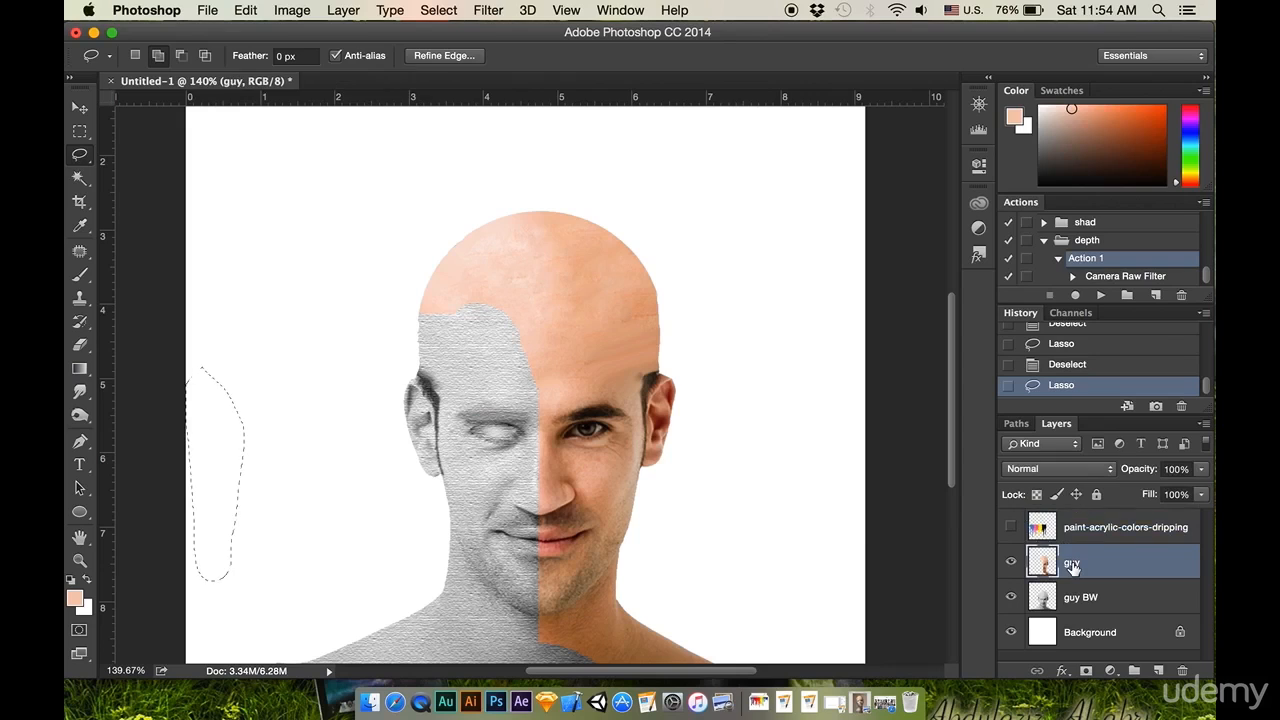
pyautogui.press('super+v')
# - Scale the pasted blue drip to about 60% width and 61% height and place it on the forehead's colour border
pyautogui.press('super+t')
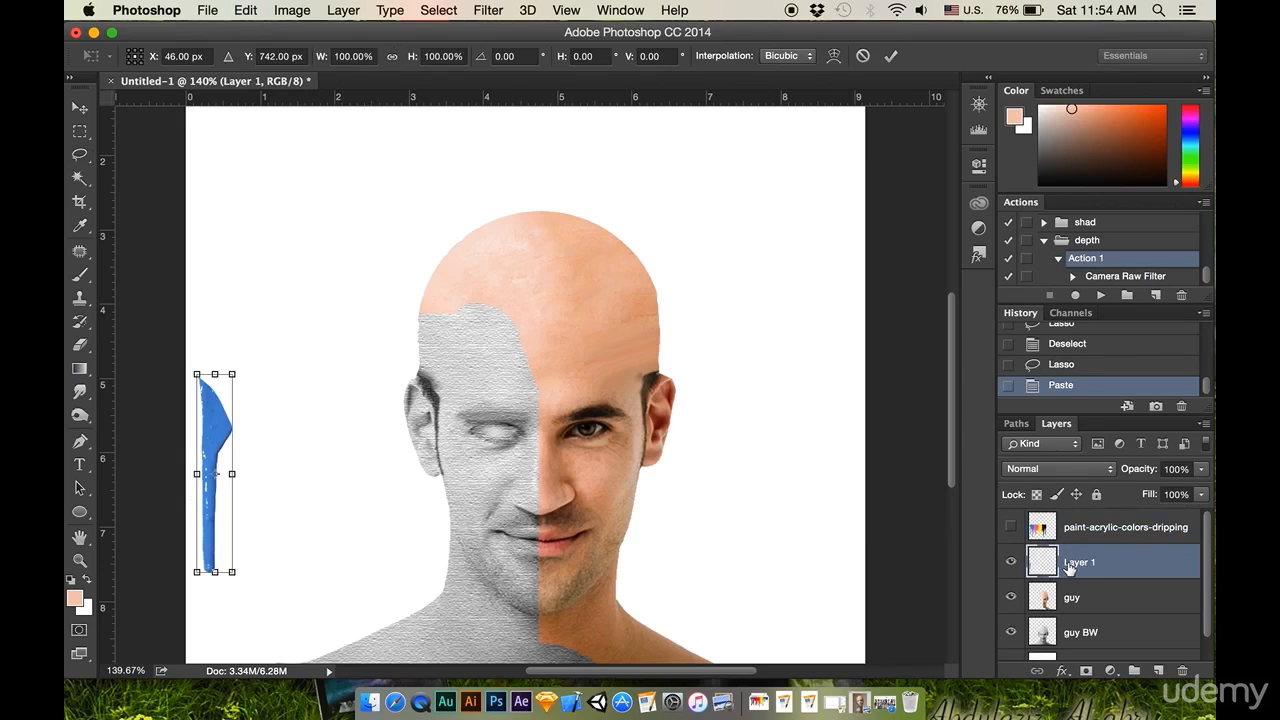
pyautogui.moveTo(227, 426); pyautogui.dragTo(460, 330)
pyautogui.moveTo(474, 482); pyautogui.dragTo(458, 368)
pyautogui.moveTo(466, 411); pyautogui.dragTo(465, 400)
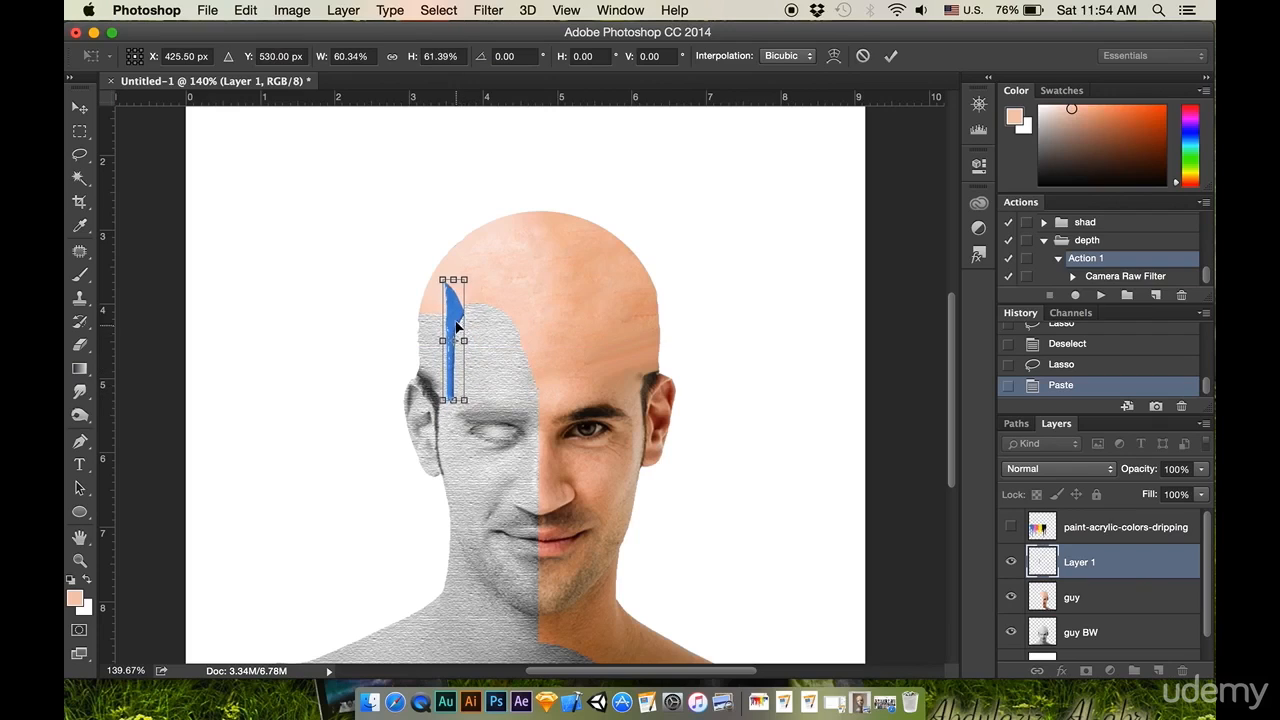
pyautogui.moveTo(457, 320); pyautogui.dragTo(457, 326)
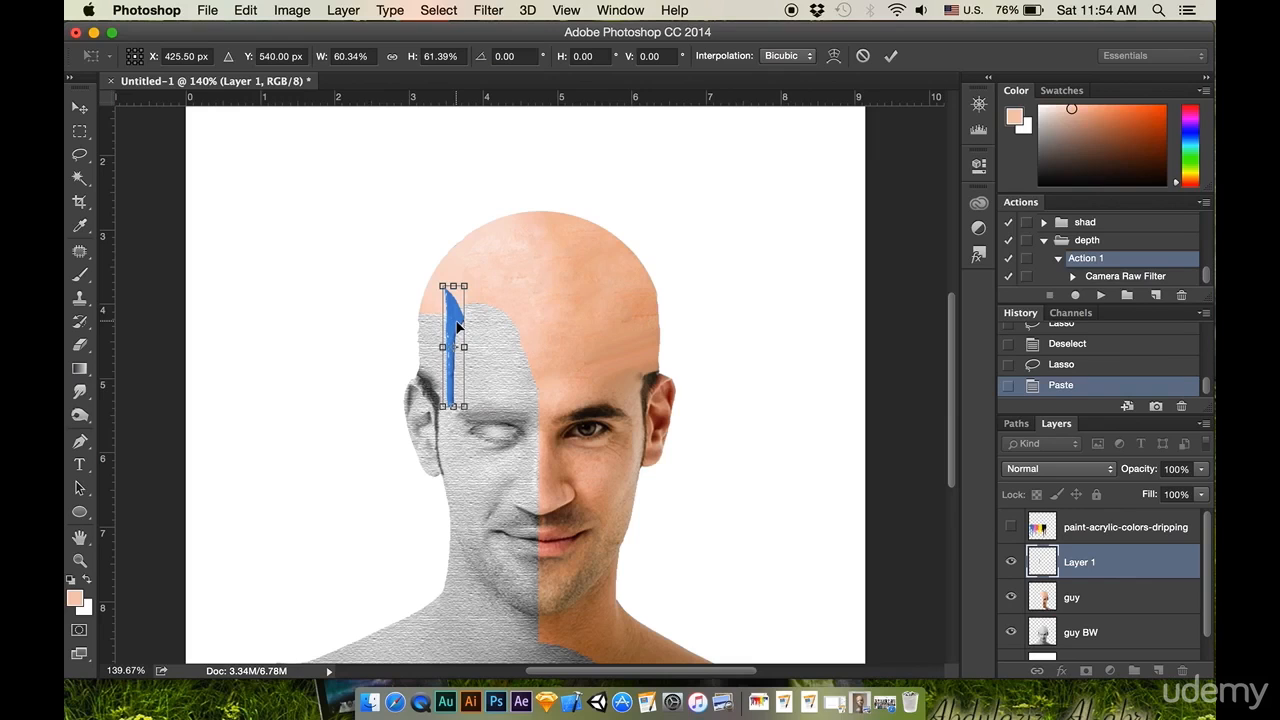
# - Warp the top of the blue drip so it widens and follows the curved edge of the erased forehead, and apply it
pyautogui.scroll(3, 457, 326)
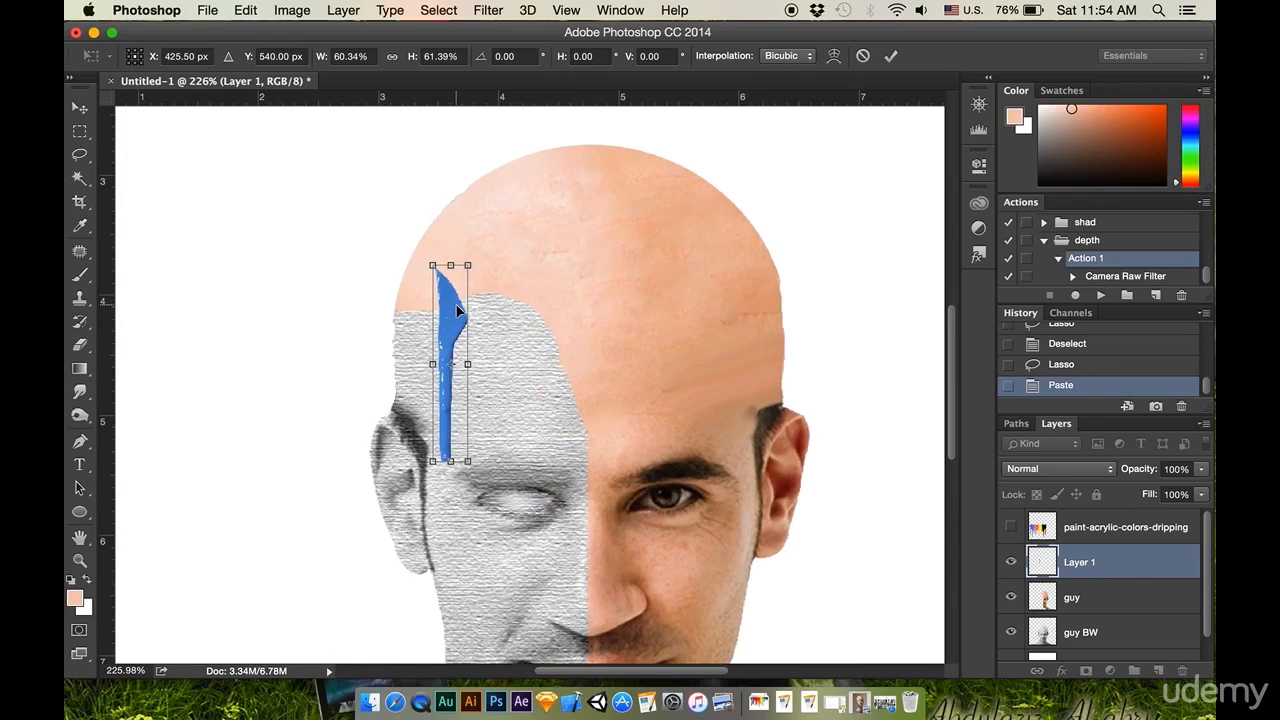
pyautogui.rightClick(457, 311)
pyautogui.click(490, 422)
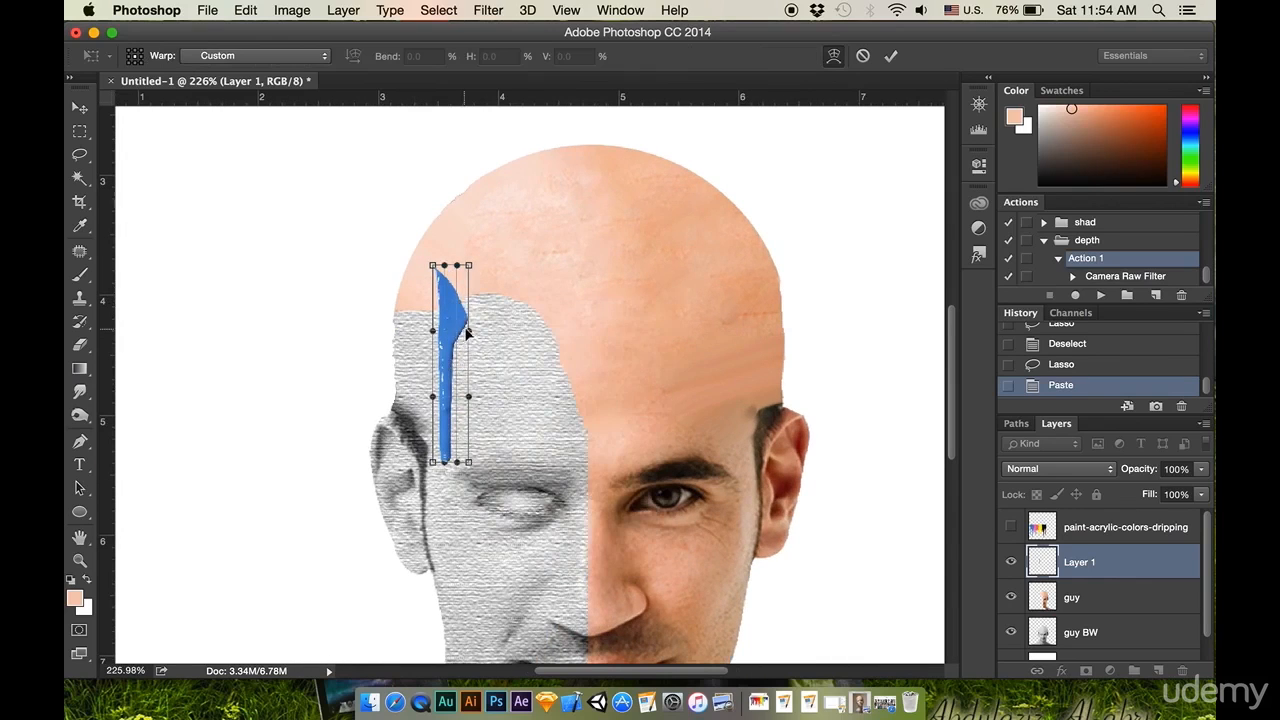
pyautogui.moveTo(468, 318); pyautogui.dragTo(424, 298)
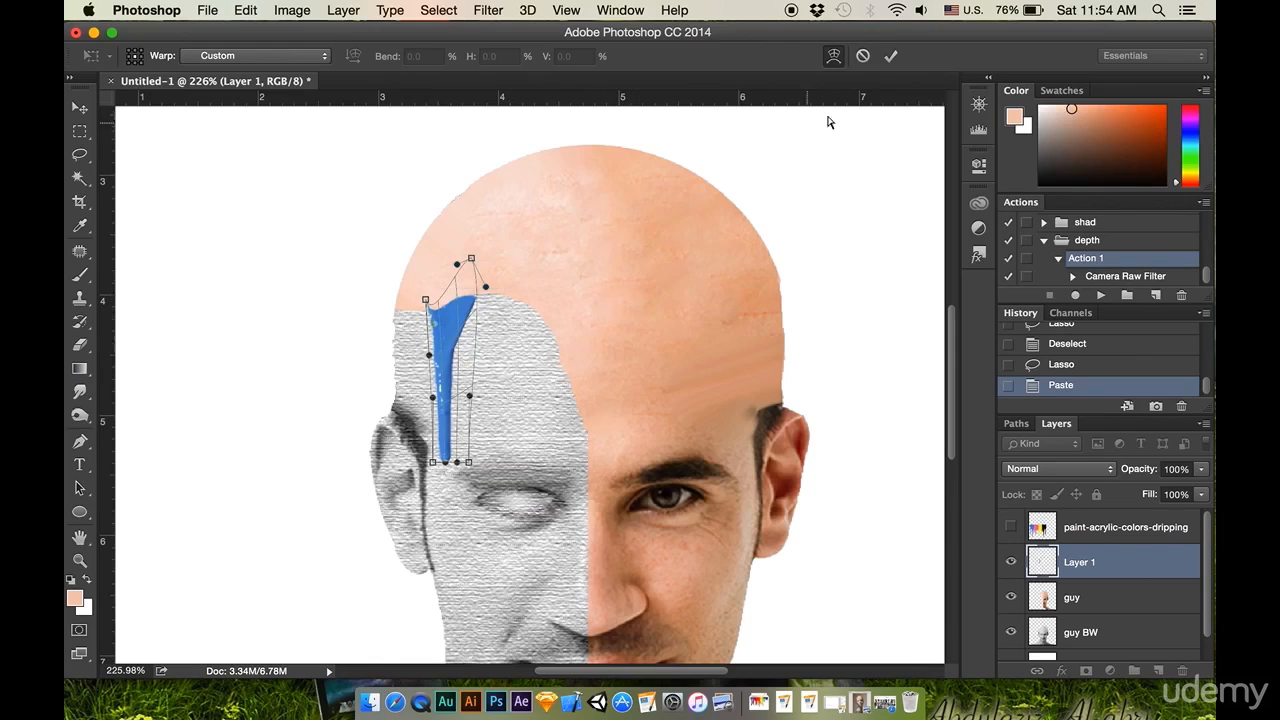
pyautogui.click(890, 58)
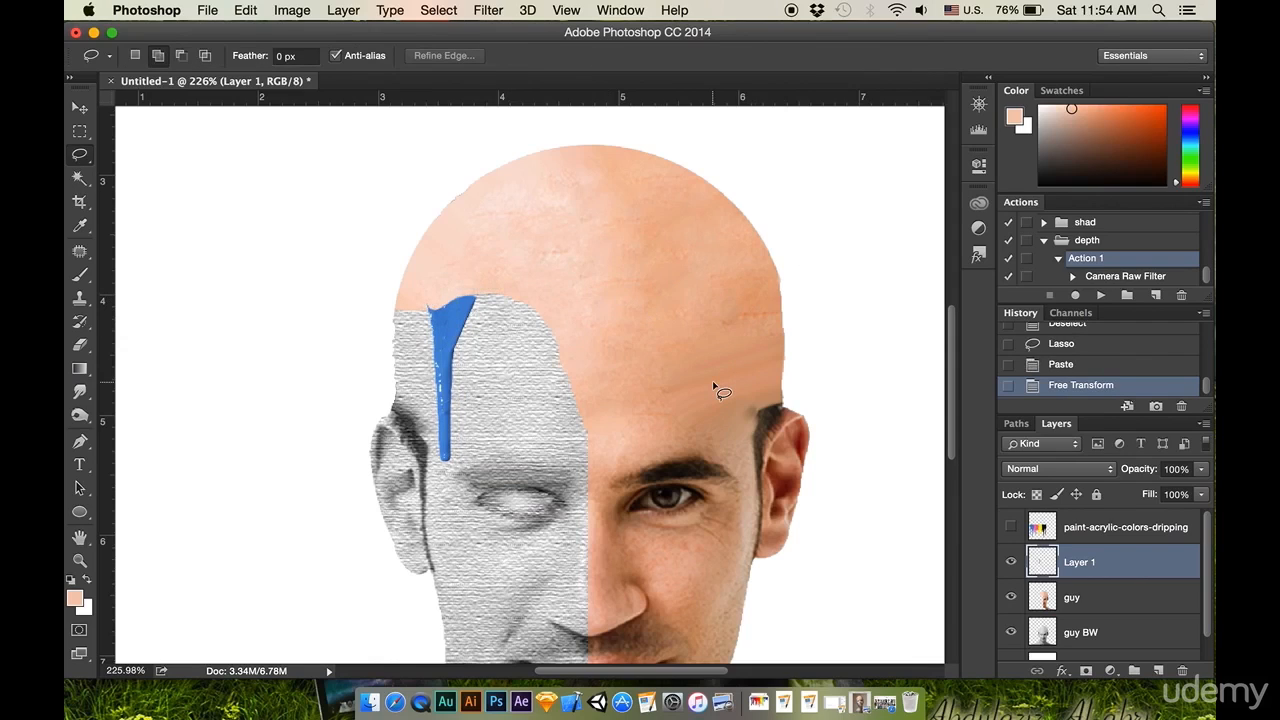
# - Move the blue drip up over the forehead's colour border and place its layer beneath the "guy" layer
pyautogui.press('super+t')
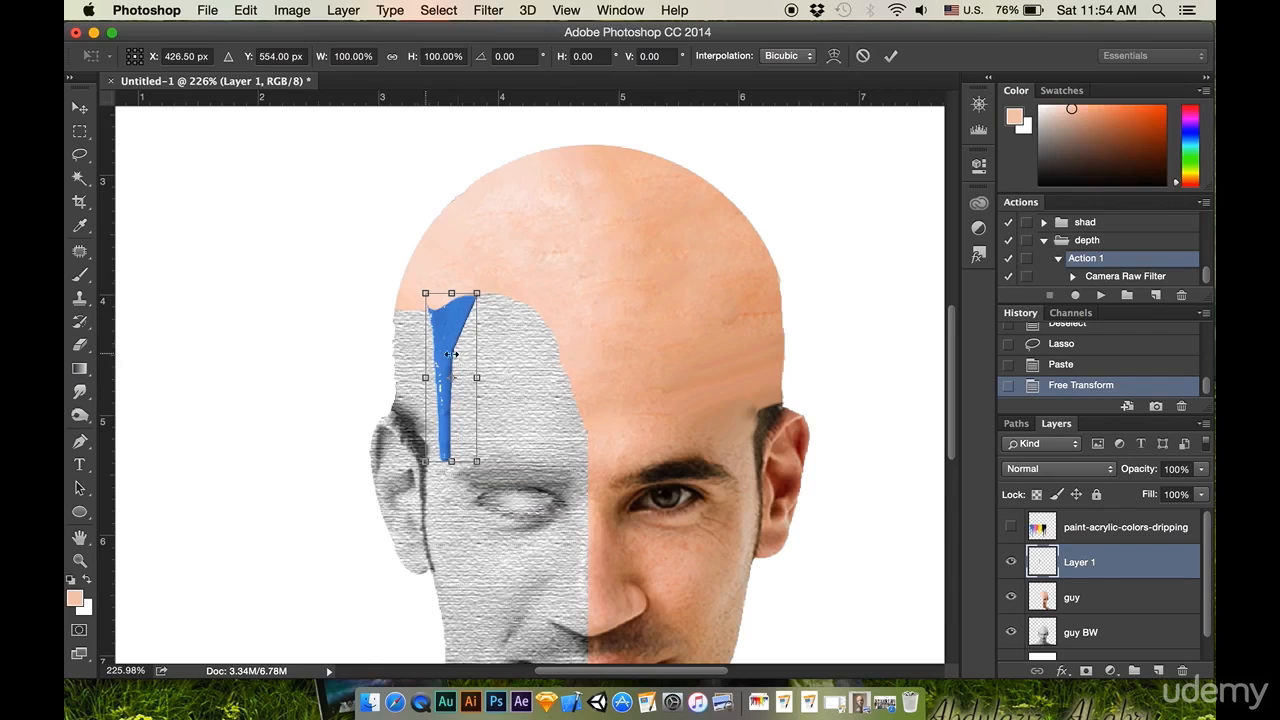
pyautogui.moveTo(465, 354); pyautogui.dragTo(465, 338)
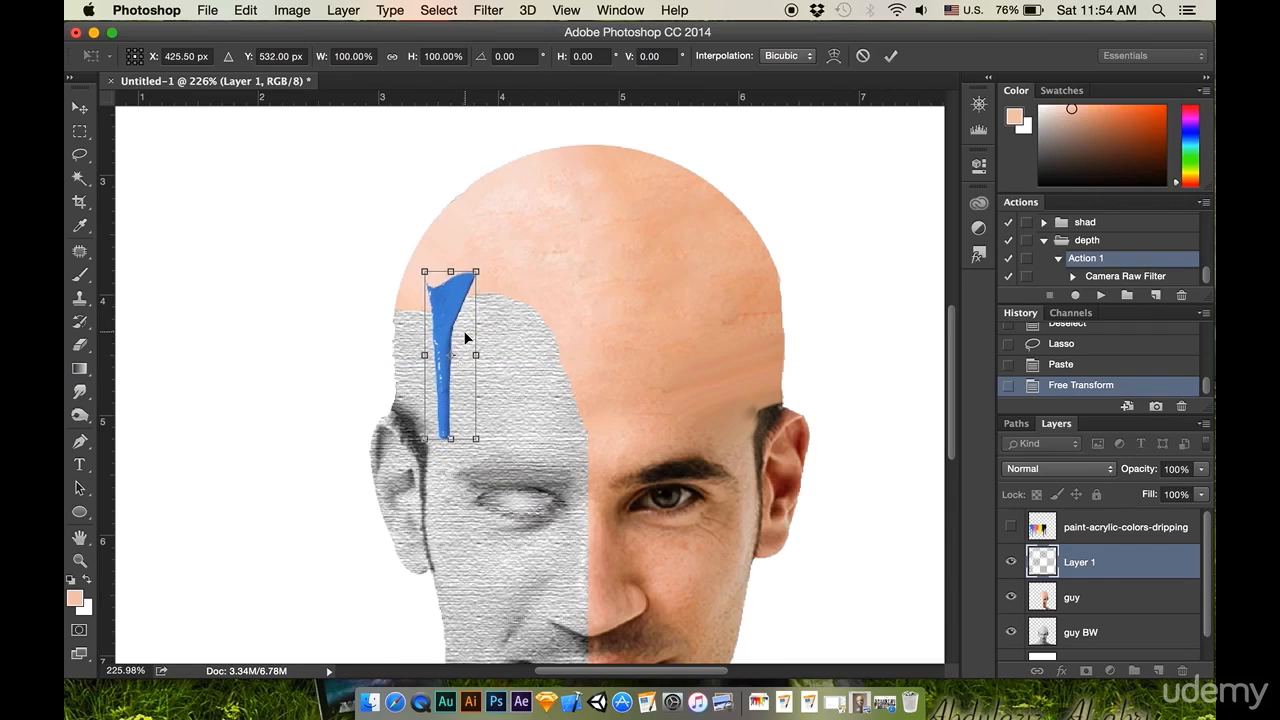
pyautogui.click(891, 55)
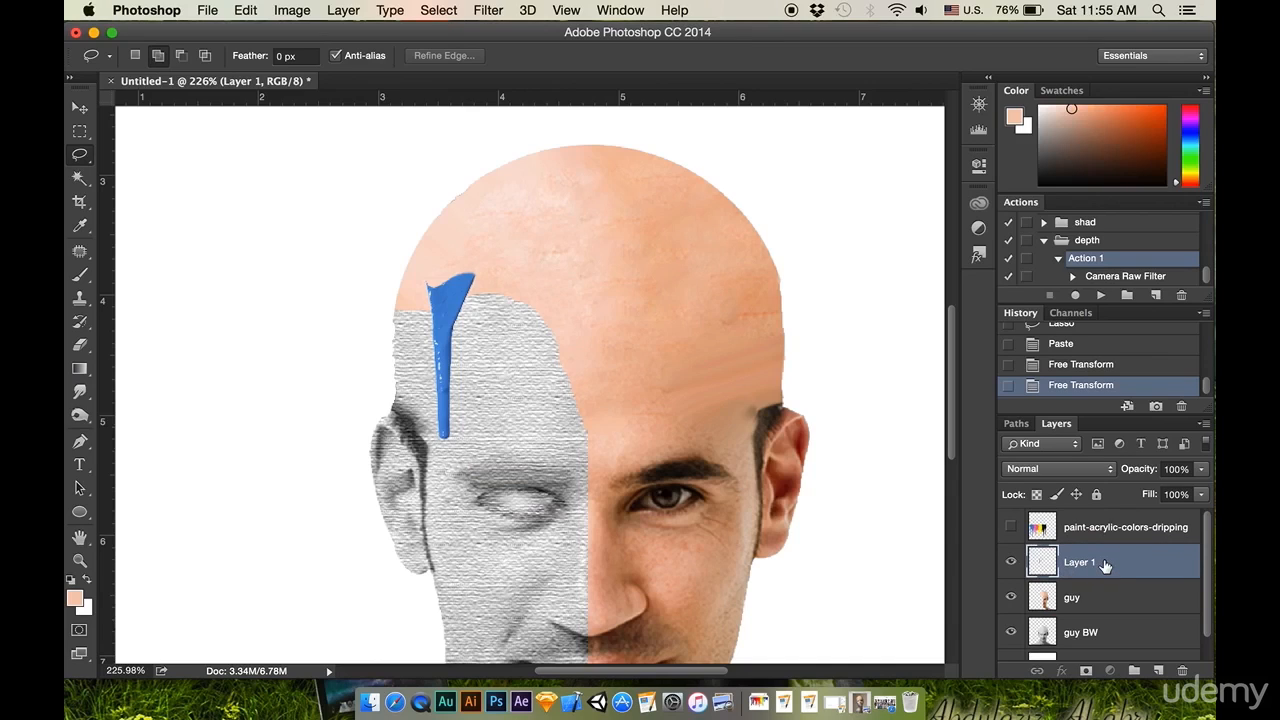
pyautogui.moveTo(1103, 564); pyautogui.dragTo(1101, 607)
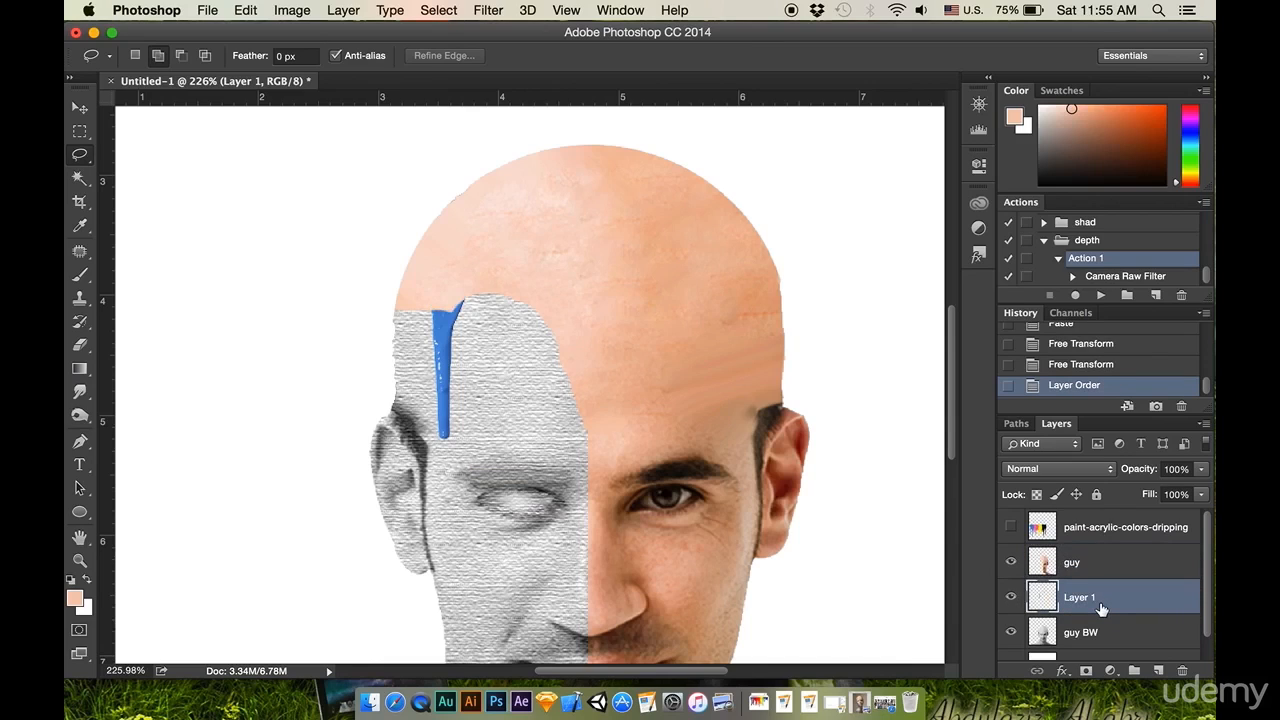
# - Load the blue drip's pixels on Layer 1 as a selection and make the "guy" layer active
pyautogui.rightClick(1046, 598)
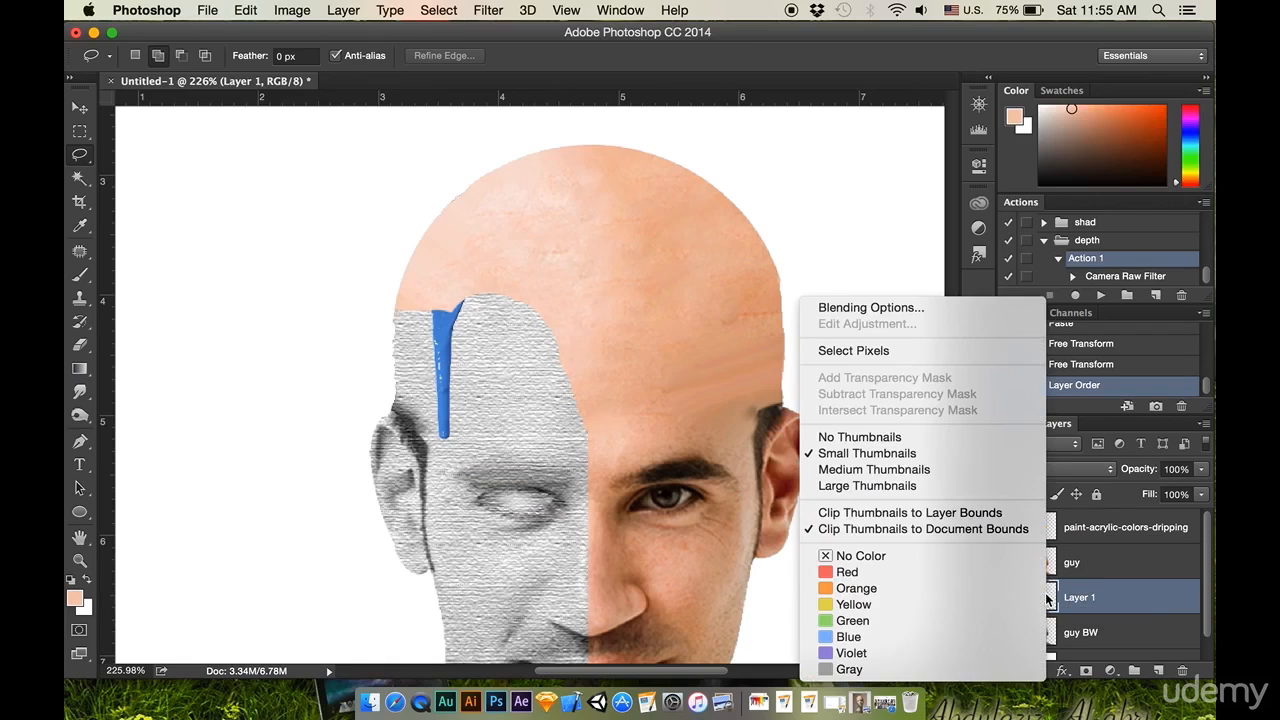
pyautogui.click(856, 350)
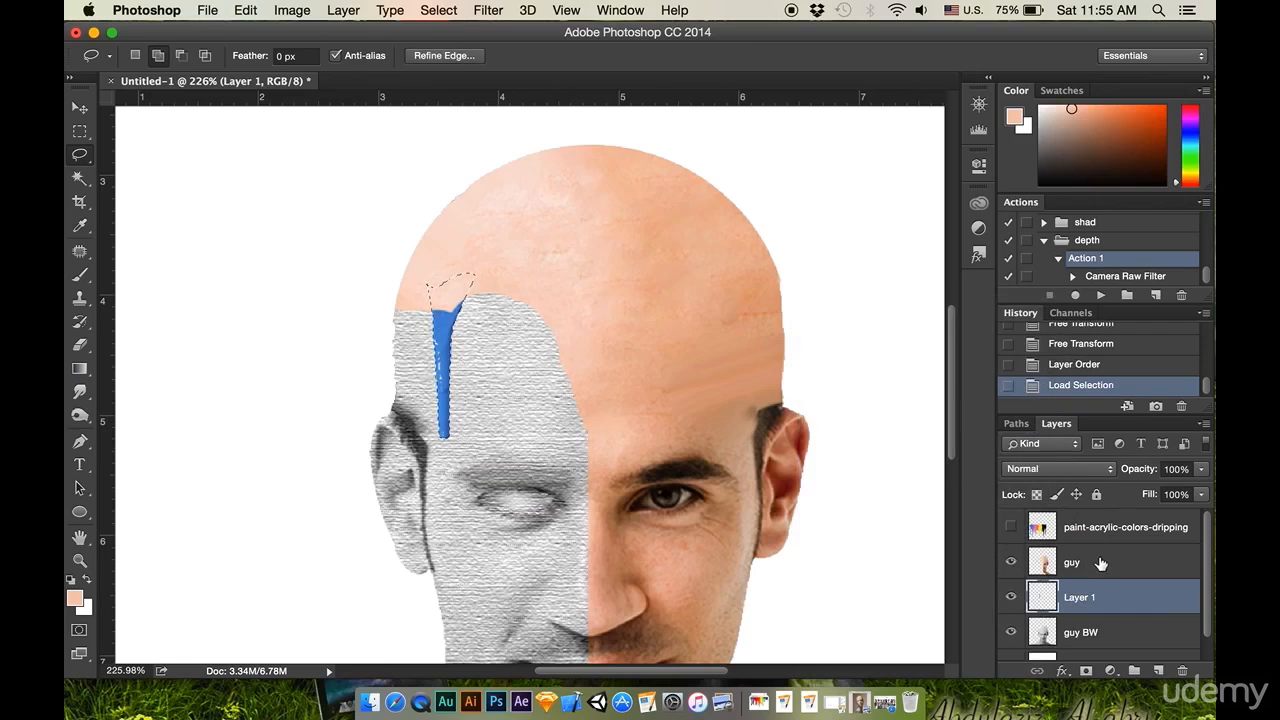
pyautogui.click(1040, 568)
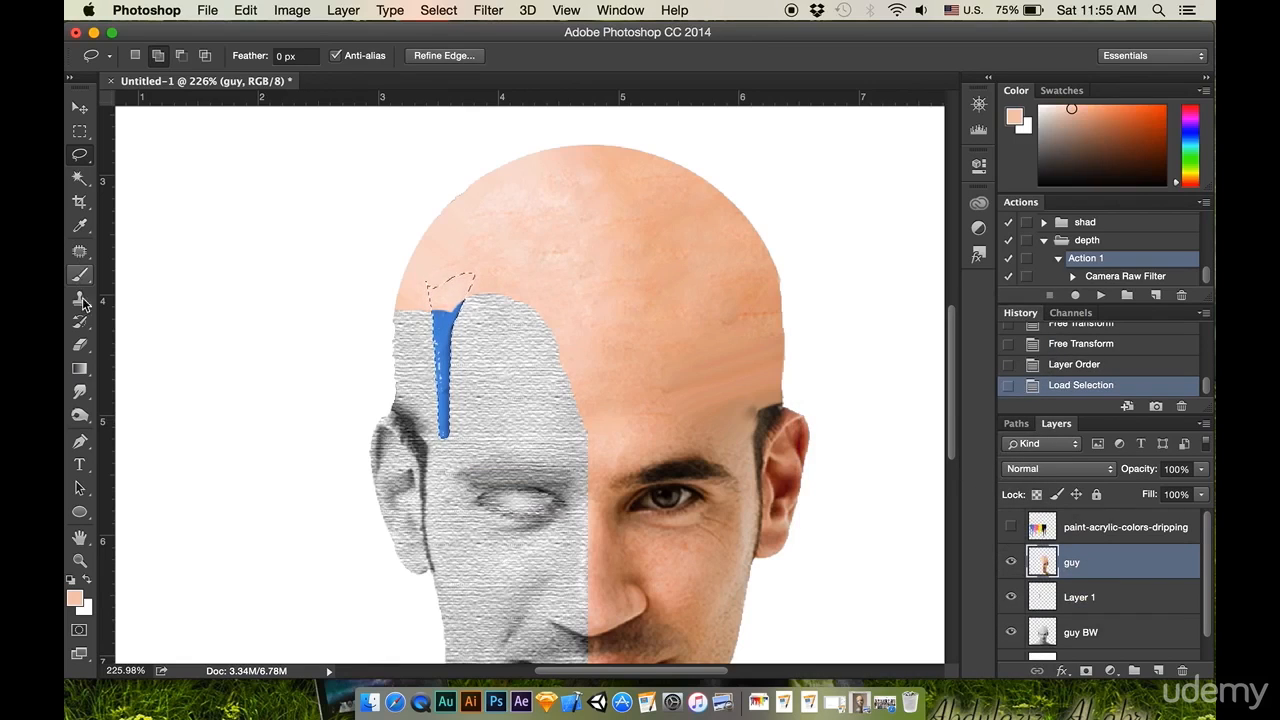
# - Smudge the forehead skin down through the drip selection with a 25 px brush until it fills the drip
pyautogui.click(86, 390)
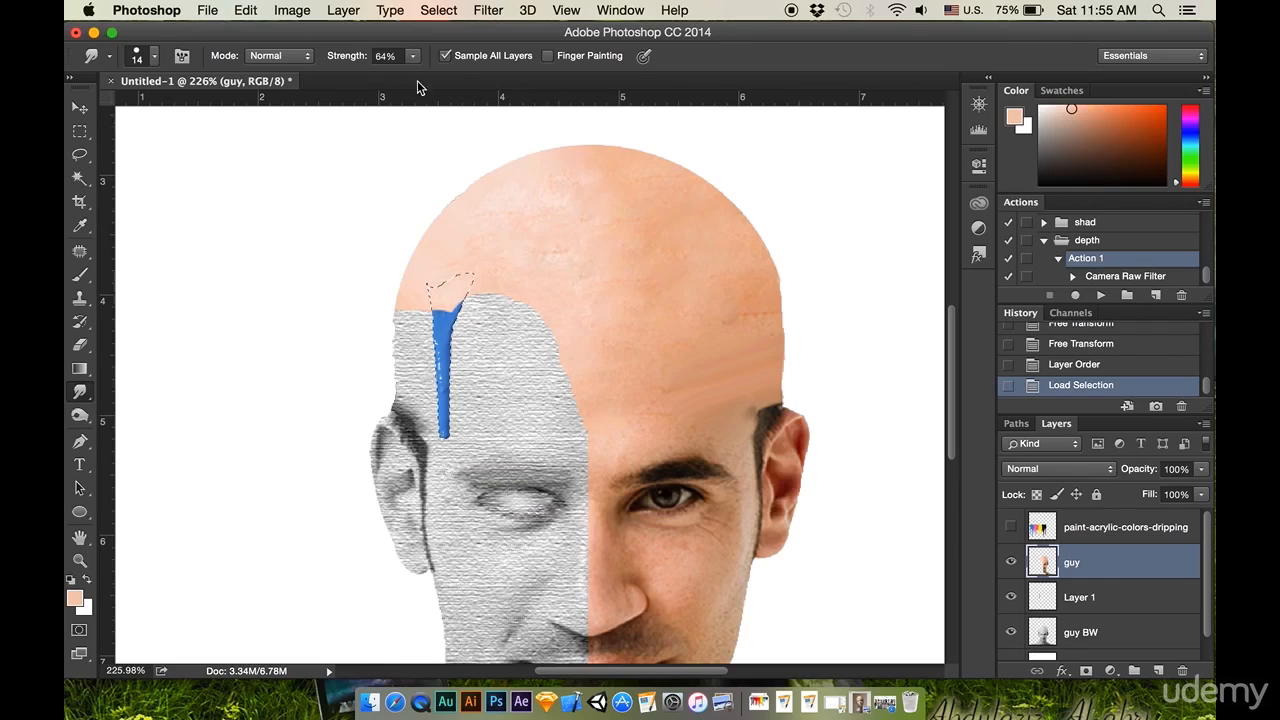
pyautogui.click(447, 56)
pyautogui.rightClick(476, 244)
pyautogui.click(592, 288)
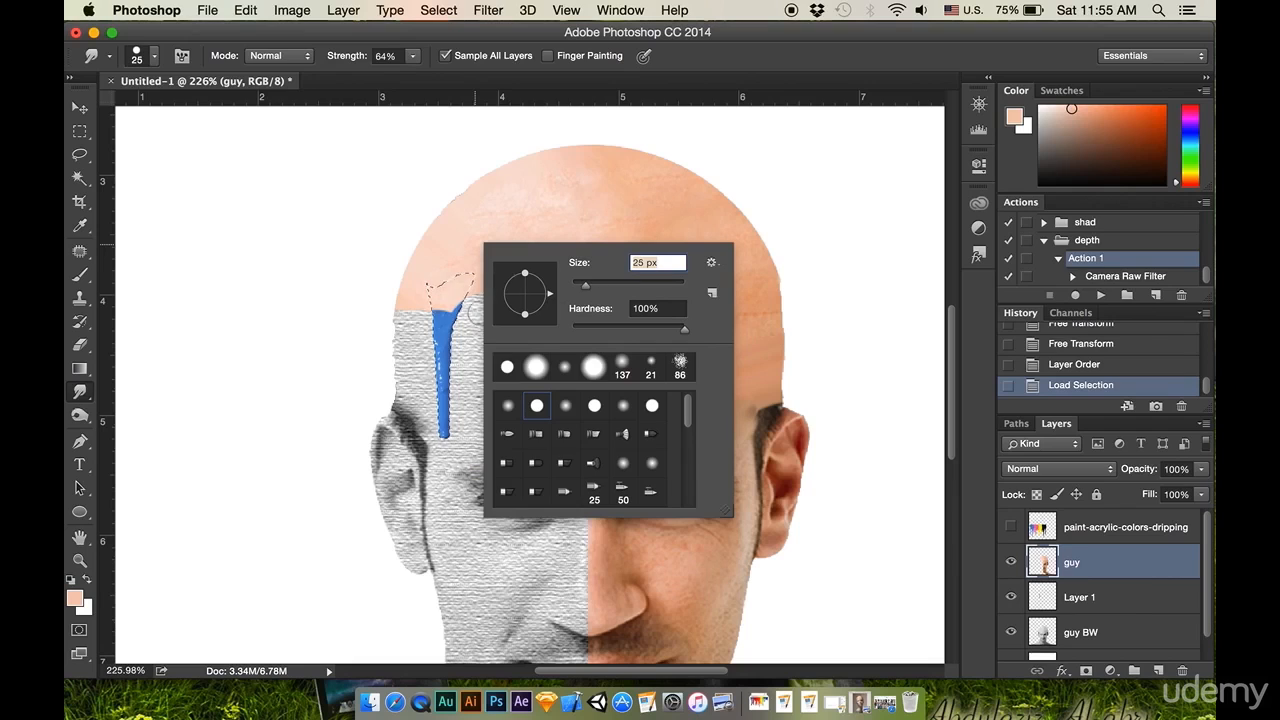
pyautogui.moveTo(445, 305)
pyautogui.mouseDown()
pyautogui.moveTo(437, 374)
pyautogui.moveTo(443, 338)
pyautogui.mouseUp()
pyautogui.moveTo(439, 388)
pyautogui.mouseDown()
pyautogui.moveTo(434, 418)
pyautogui.moveTo(439, 383)
pyautogui.moveTo(442, 453)
pyautogui.mouseUp()
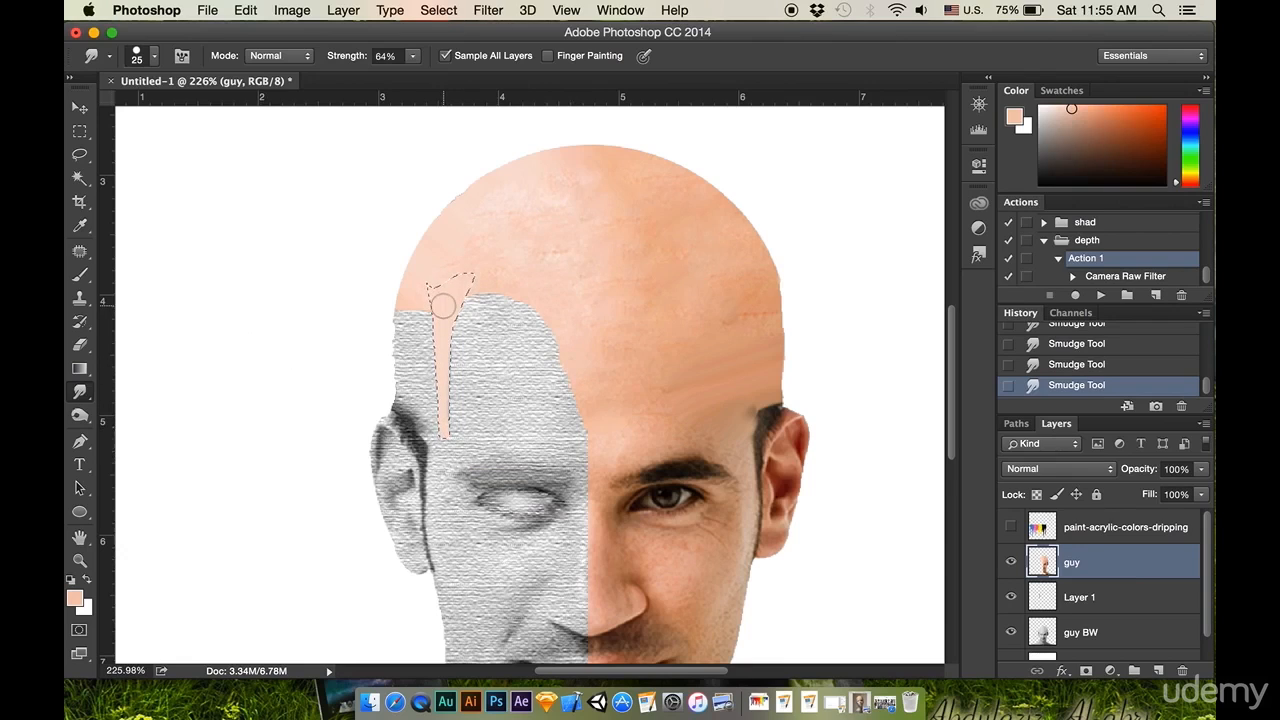
# - Merge Layer 1 with the "guy" layer and check the result by toggling the merged layer's visibility
pyautogui.keyDown('shift'); pyautogui.click(1090, 598); pyautogui.keyUp('shift')
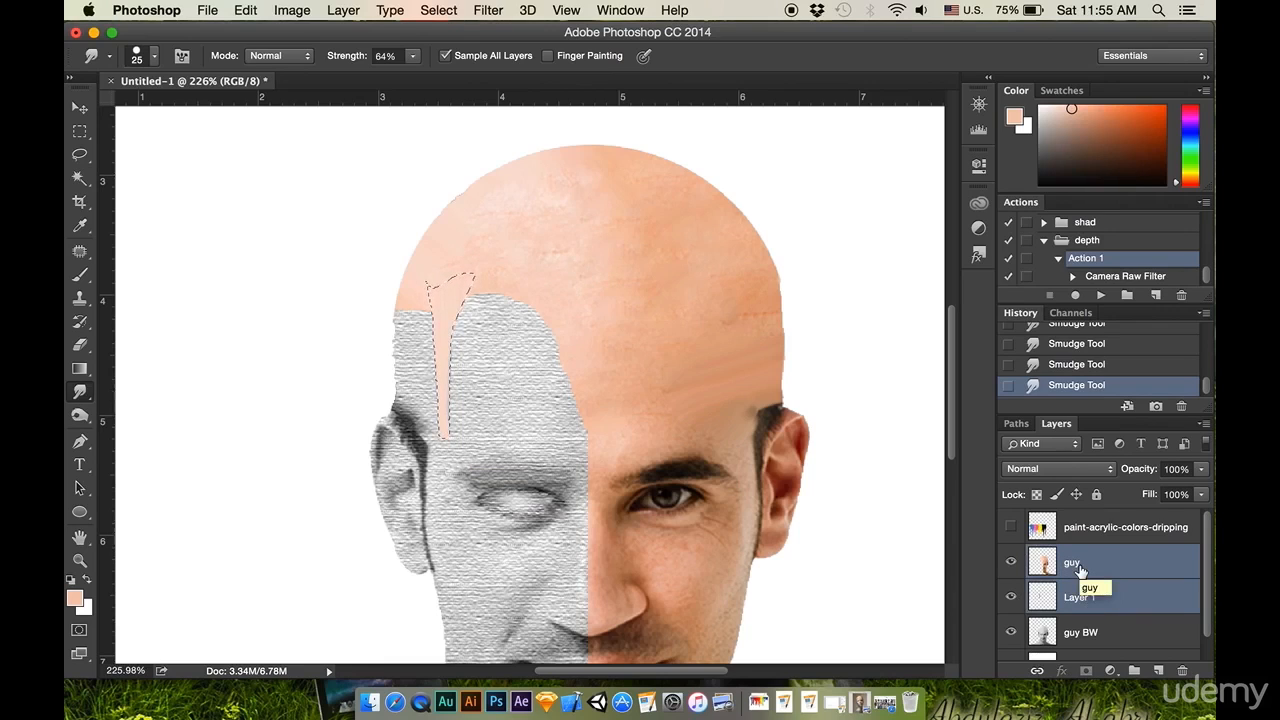
pyautogui.press('super+e')
pyautogui.click(1011, 563)
pyautogui.click(1012, 563)
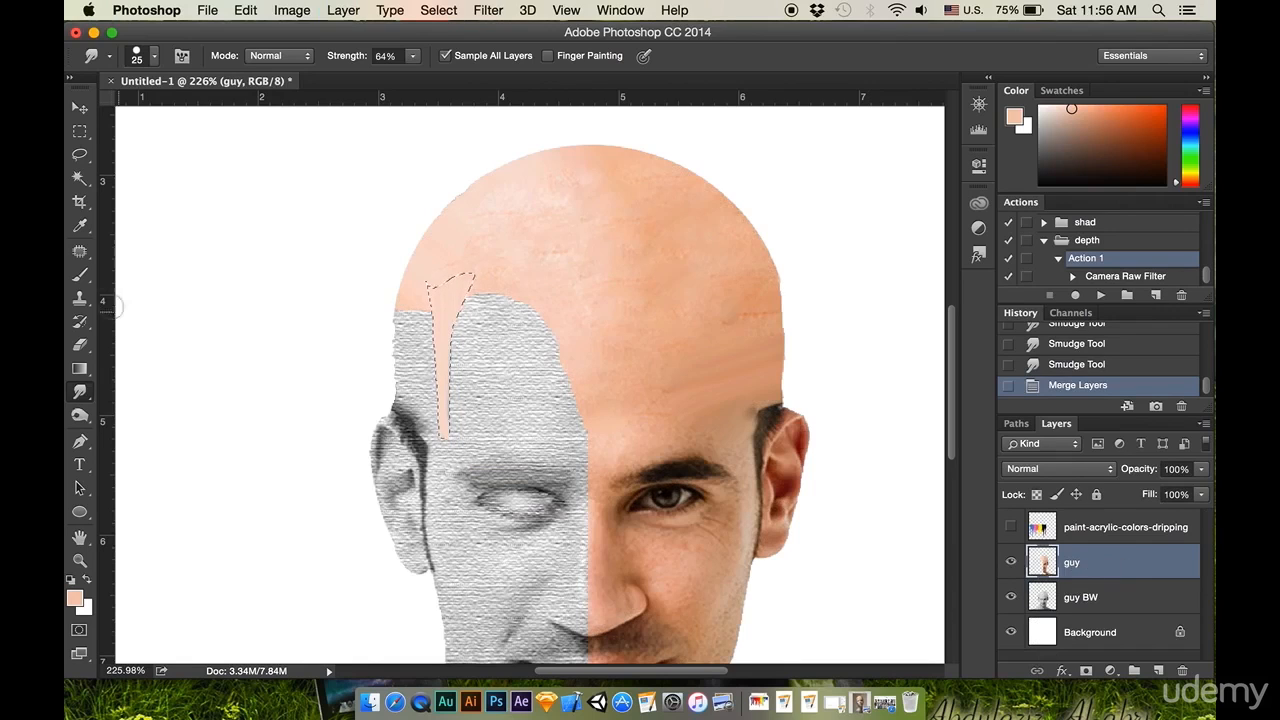
# - Patch the selected skin drip with texture from the clean forehead skin, and clear the selection
pyautogui.click(80, 251)
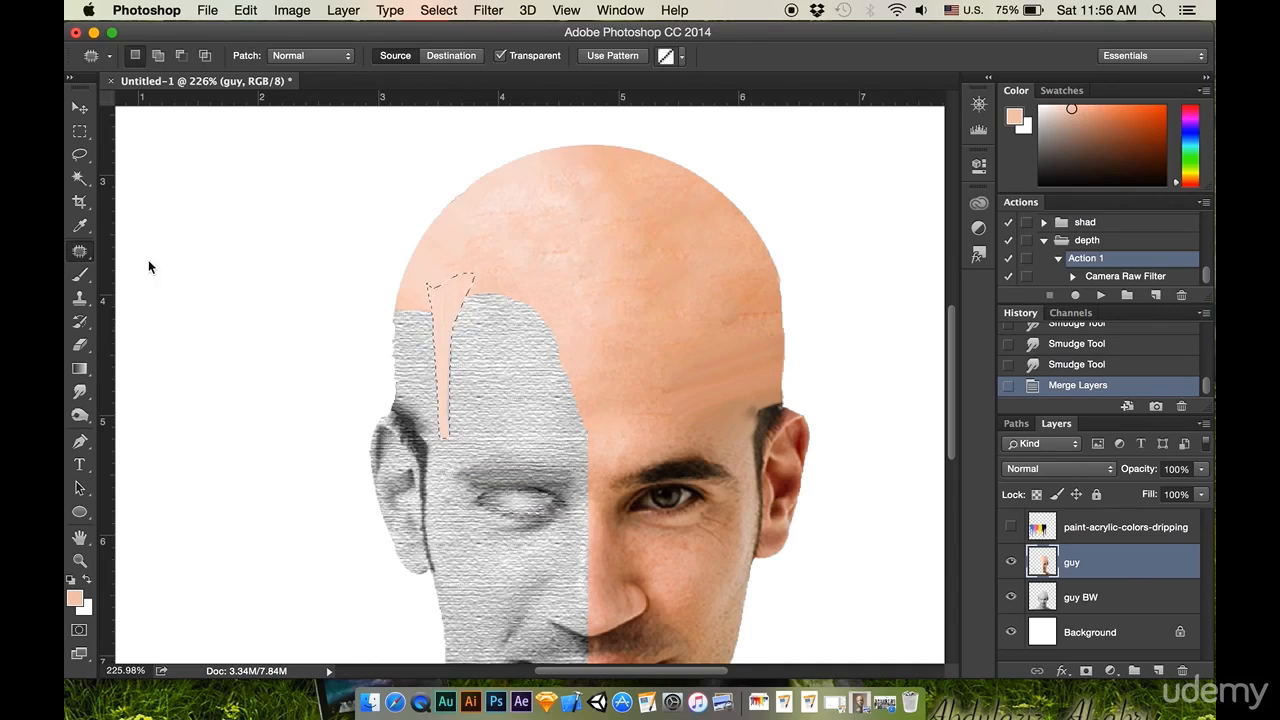
pyautogui.moveTo(446, 316); pyautogui.dragTo(636, 308)
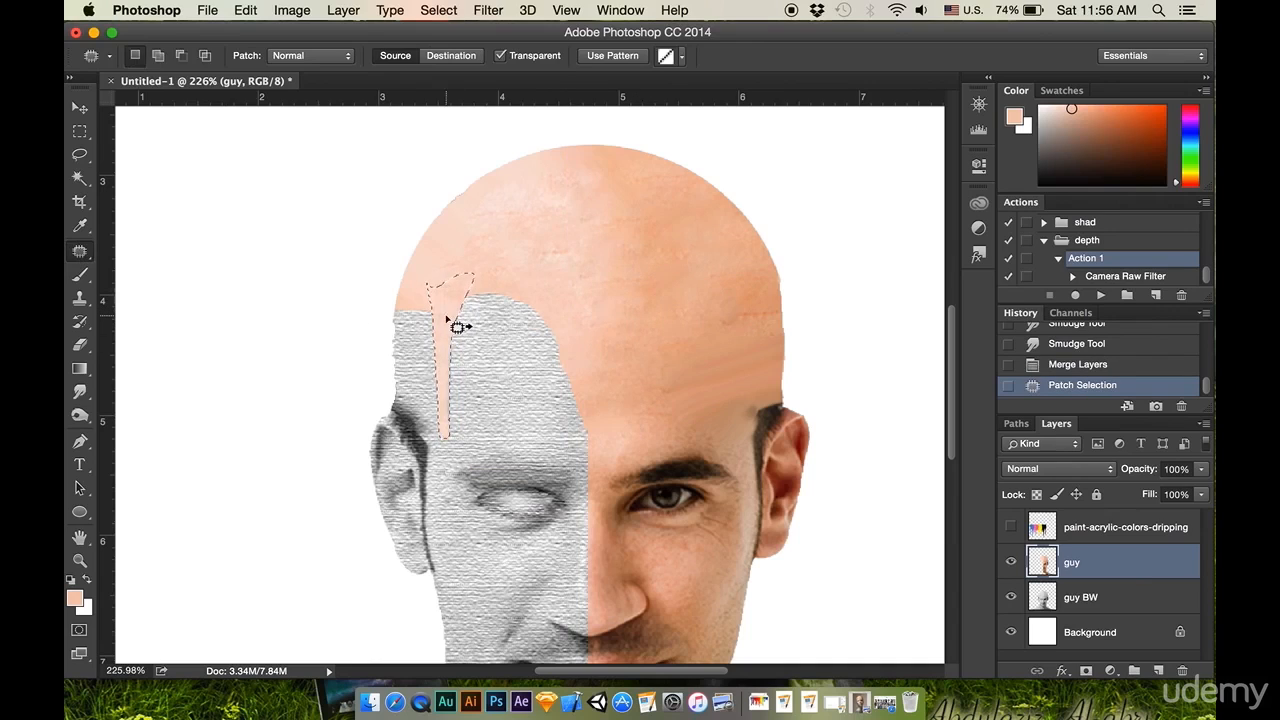
pyautogui.moveTo(457, 323)
pyautogui.mouseDown()
pyautogui.moveTo(632, 316)
pyautogui.moveTo(444, 312)
pyautogui.mouseUp()
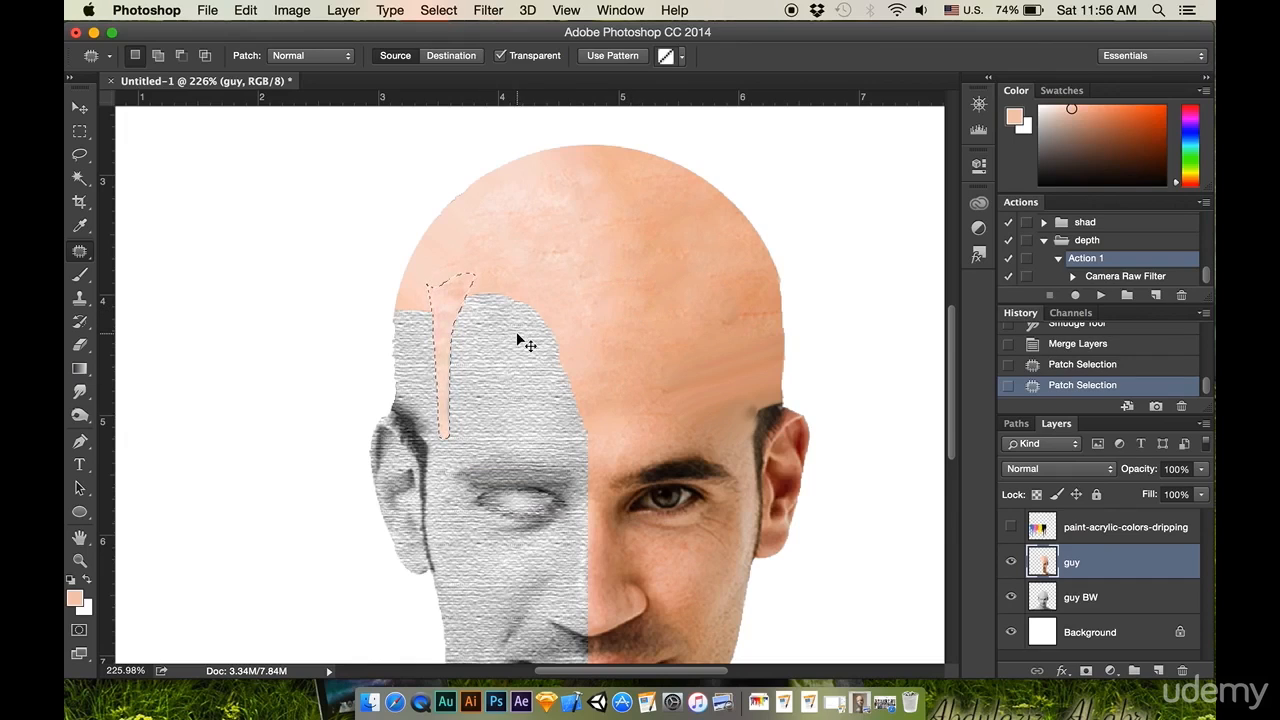
pyautogui.press('super+d')
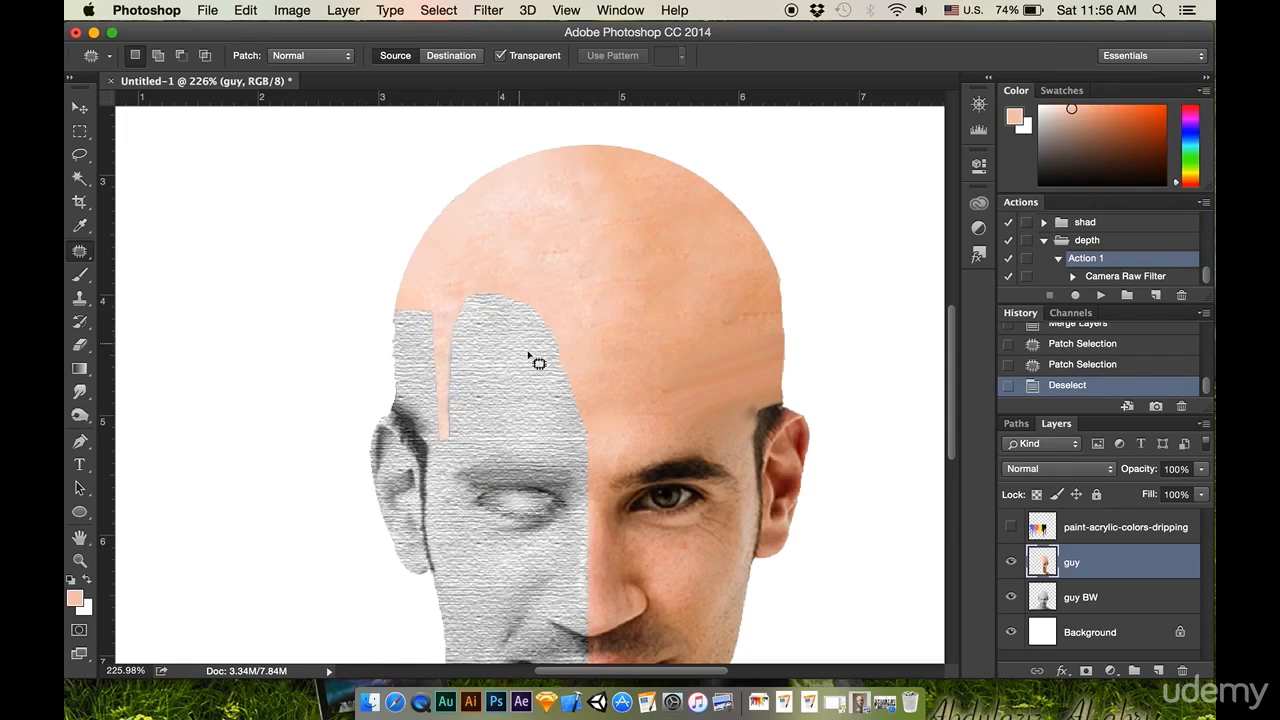
# - Erase a rounded area of the "guy" layer's colour at the chin below the lips with the 76 px Eraser
pyautogui.scroll(-2, 521, 465)
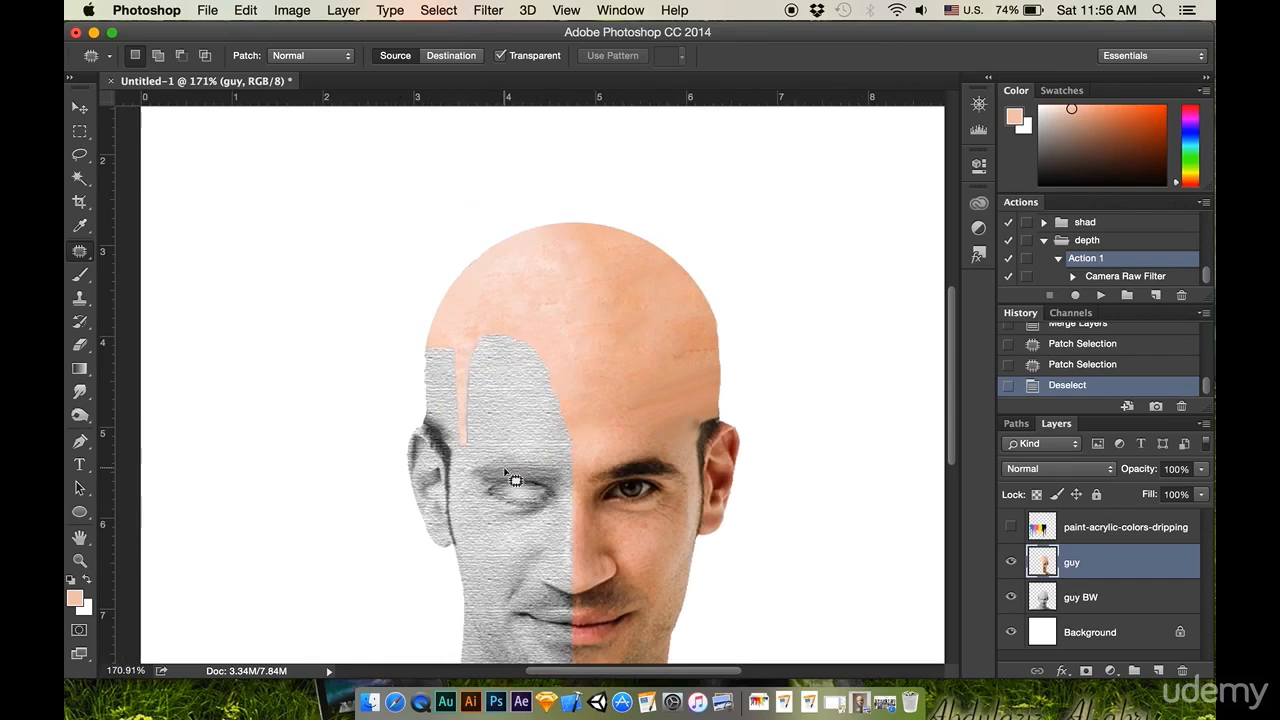
pyautogui.scroll(-1, 565, 525)
pyautogui.scroll(-1, 575, 560)
pyautogui.moveTo(578, 525); pyautogui.dragTo(586, 444)
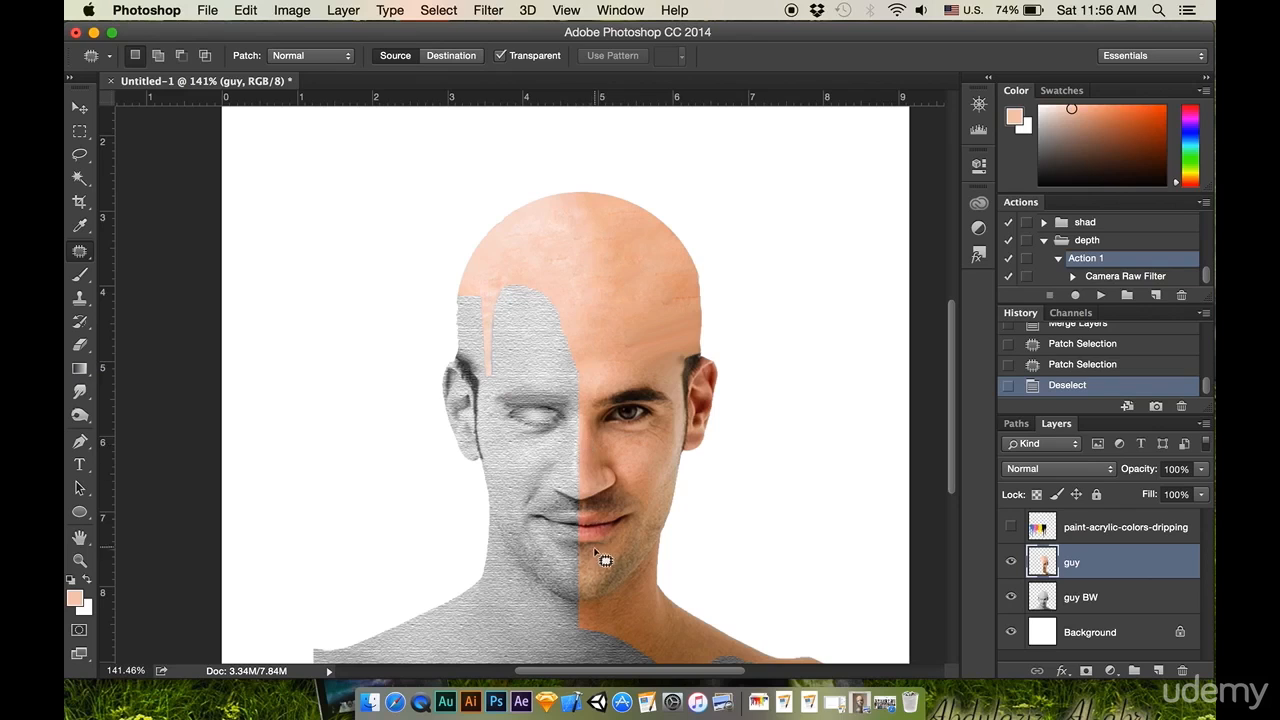
pyautogui.scroll(5, 604, 564)
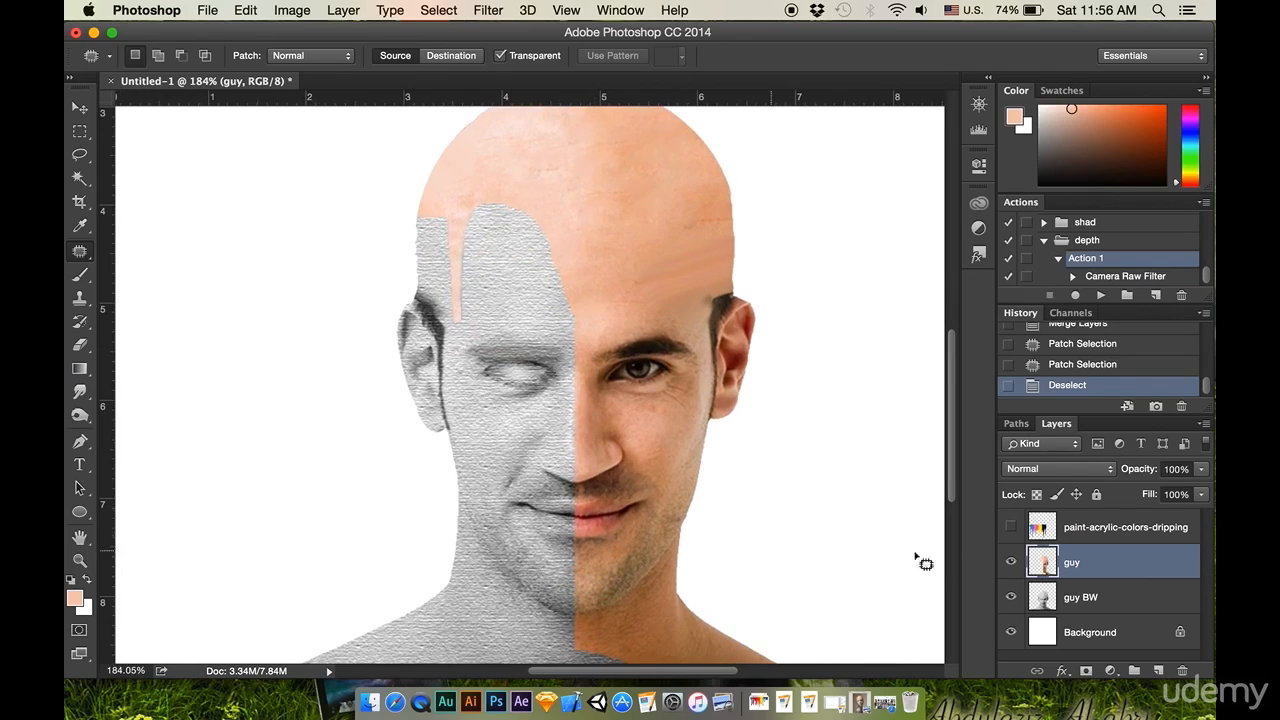
pyautogui.click(80, 344)
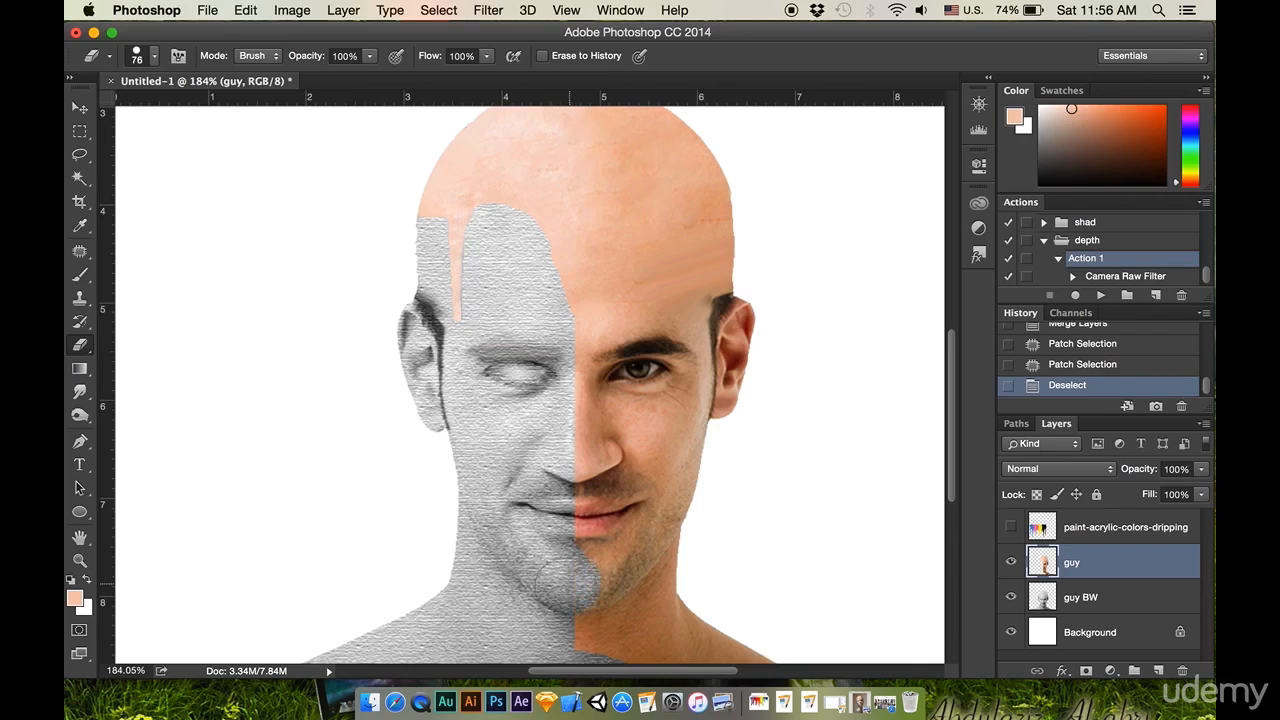
pyautogui.moveTo(534, 597); pyautogui.dragTo(486, 585)
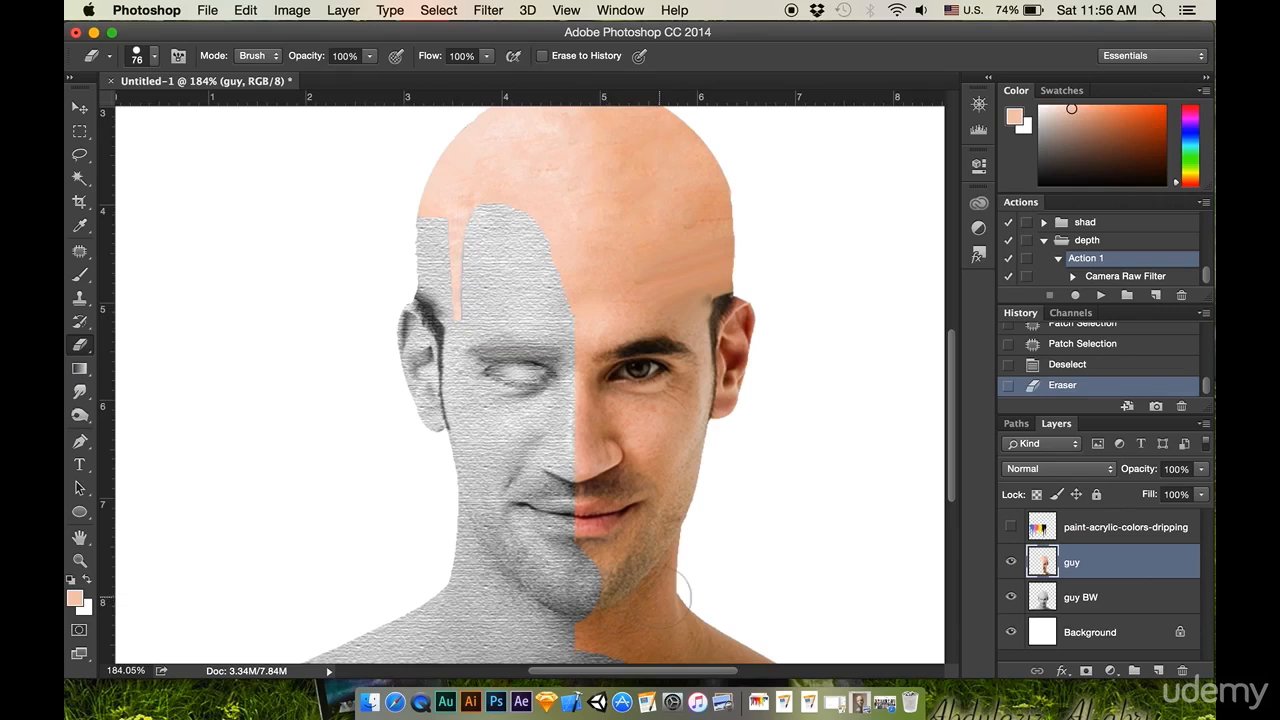
# - Show the paint layer, lasso and copy the leftmost blue drip, hide the layer again, and paste the drip above the "guy" layer
pyautogui.scroll(-2, 676, 590)
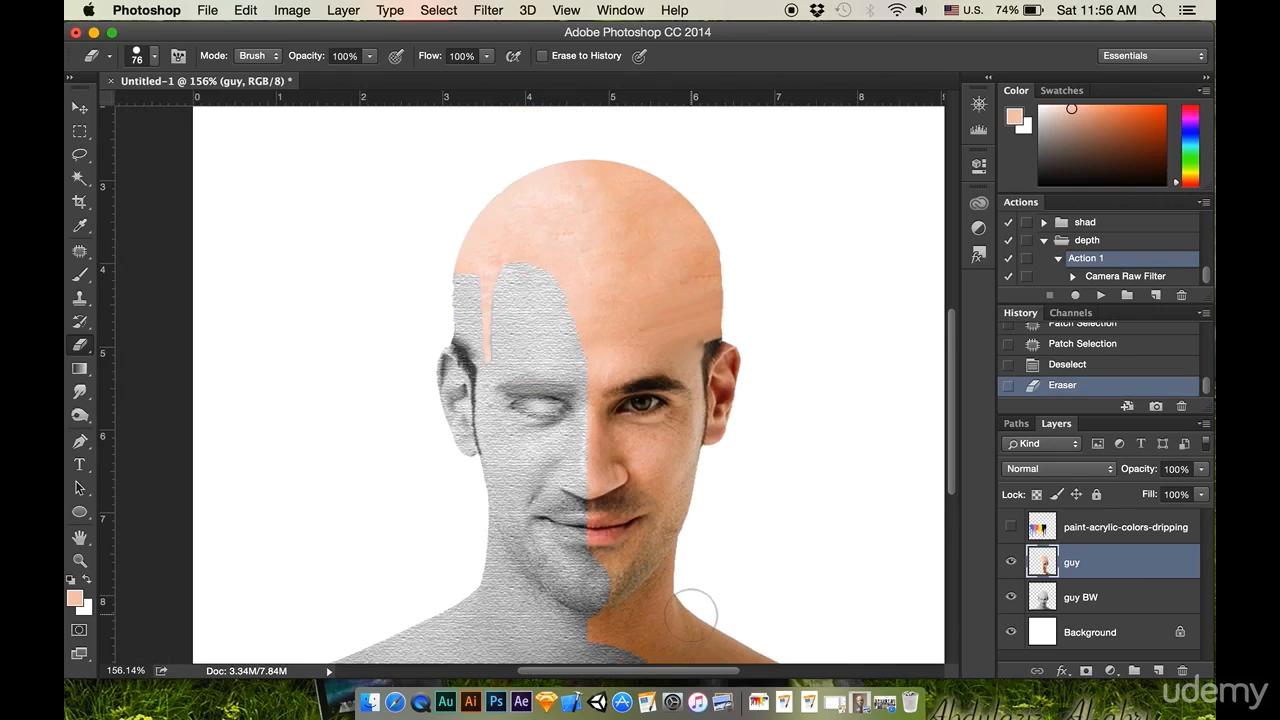
pyautogui.scroll(2, 690, 605)
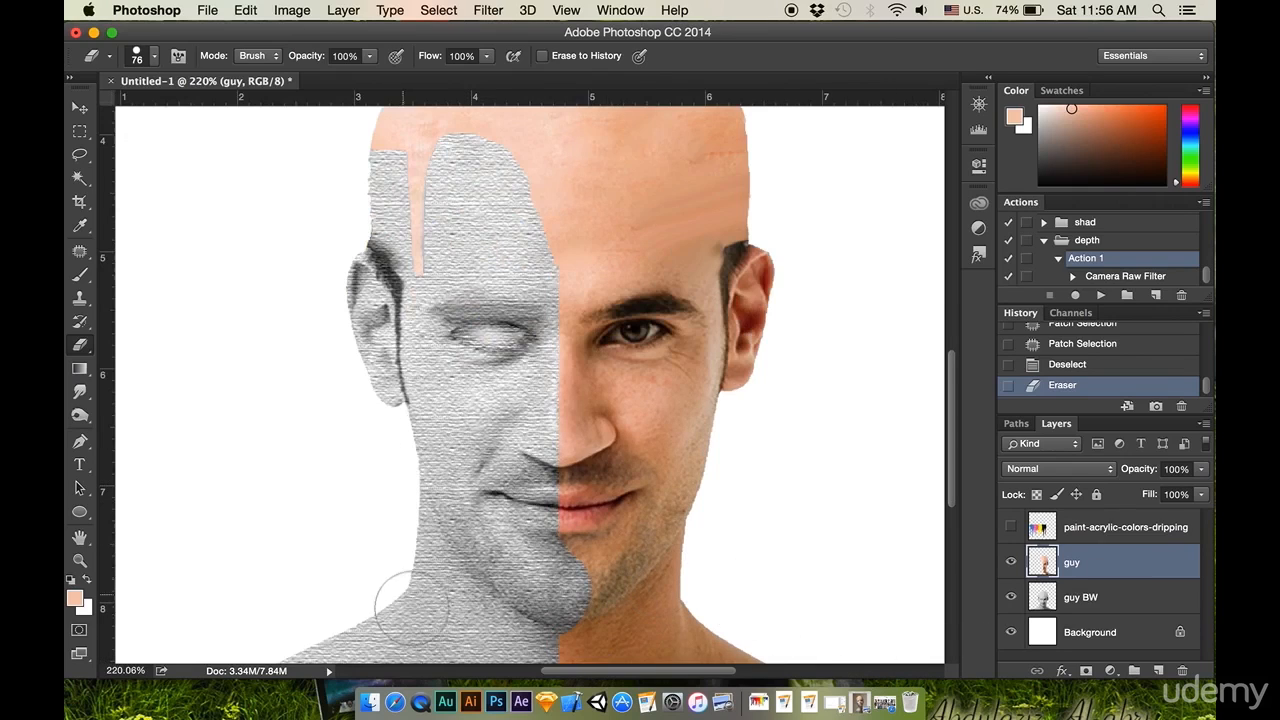
pyautogui.click(1075, 530)
pyautogui.click(1010, 527)
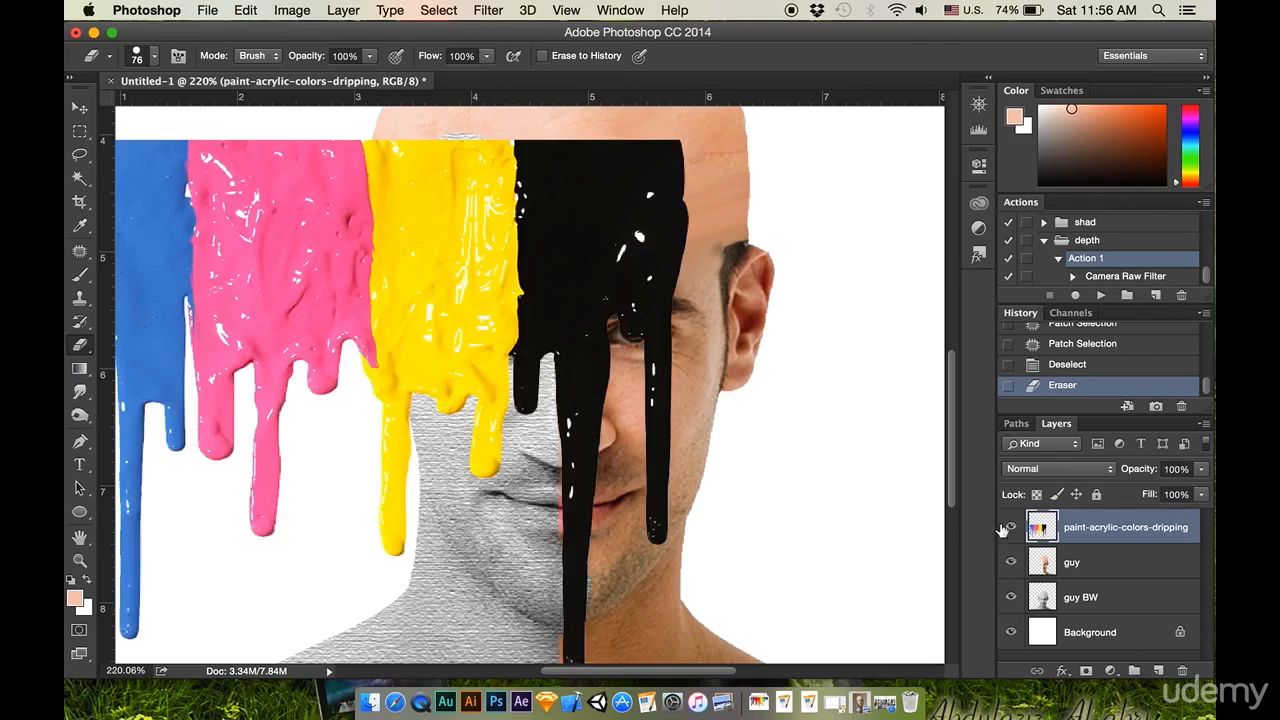
pyautogui.scroll(-1, 475, 395)
pyautogui.scroll(-5, 475, 395)
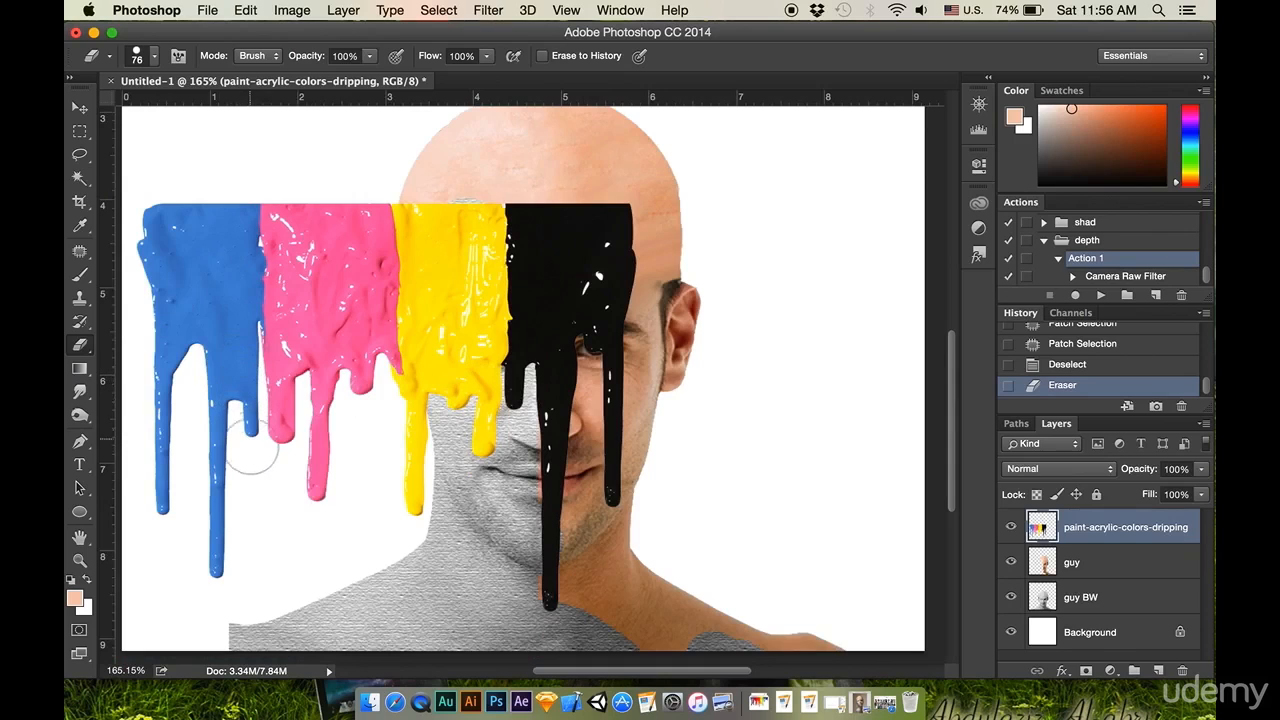
pyautogui.click(80, 154)
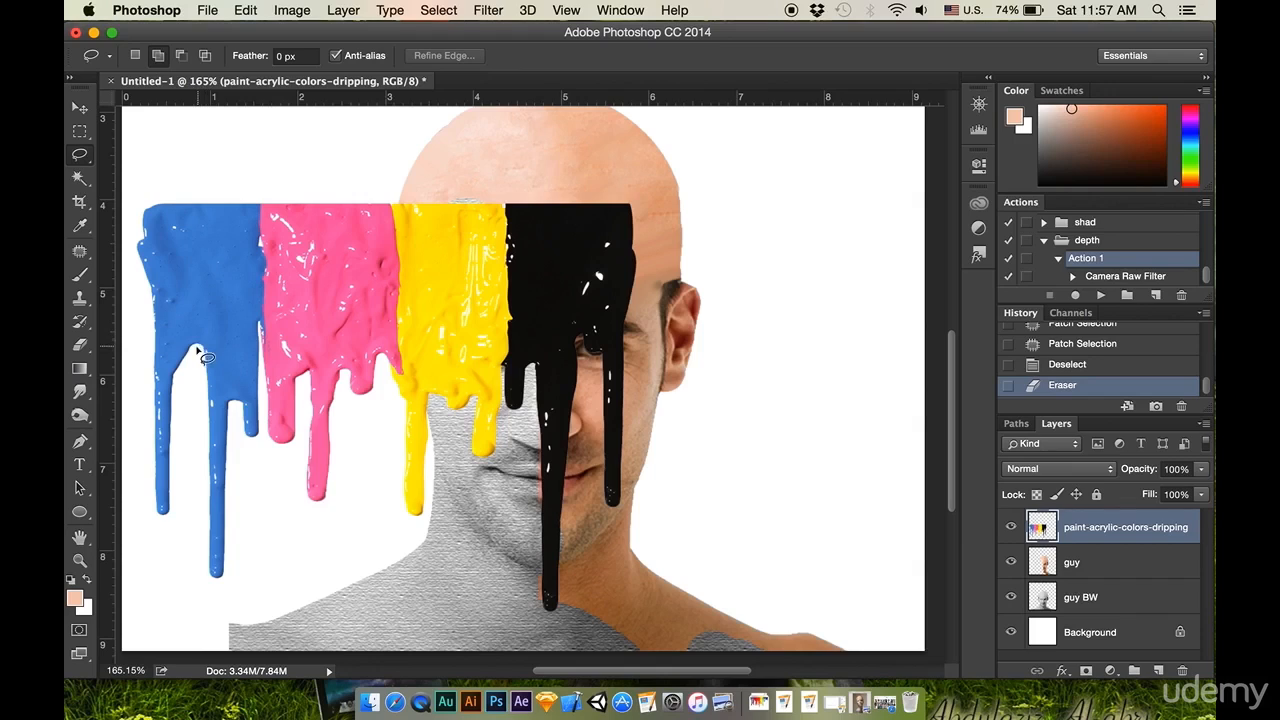
pyautogui.moveTo(140, 200)
pyautogui.mouseDown()
pyautogui.moveTo(178, 208)
pyautogui.moveTo(190, 232)
pyautogui.moveTo(181, 510)
pyautogui.moveTo(134, 331)
pyautogui.moveTo(142, 198)
pyautogui.mouseUp()
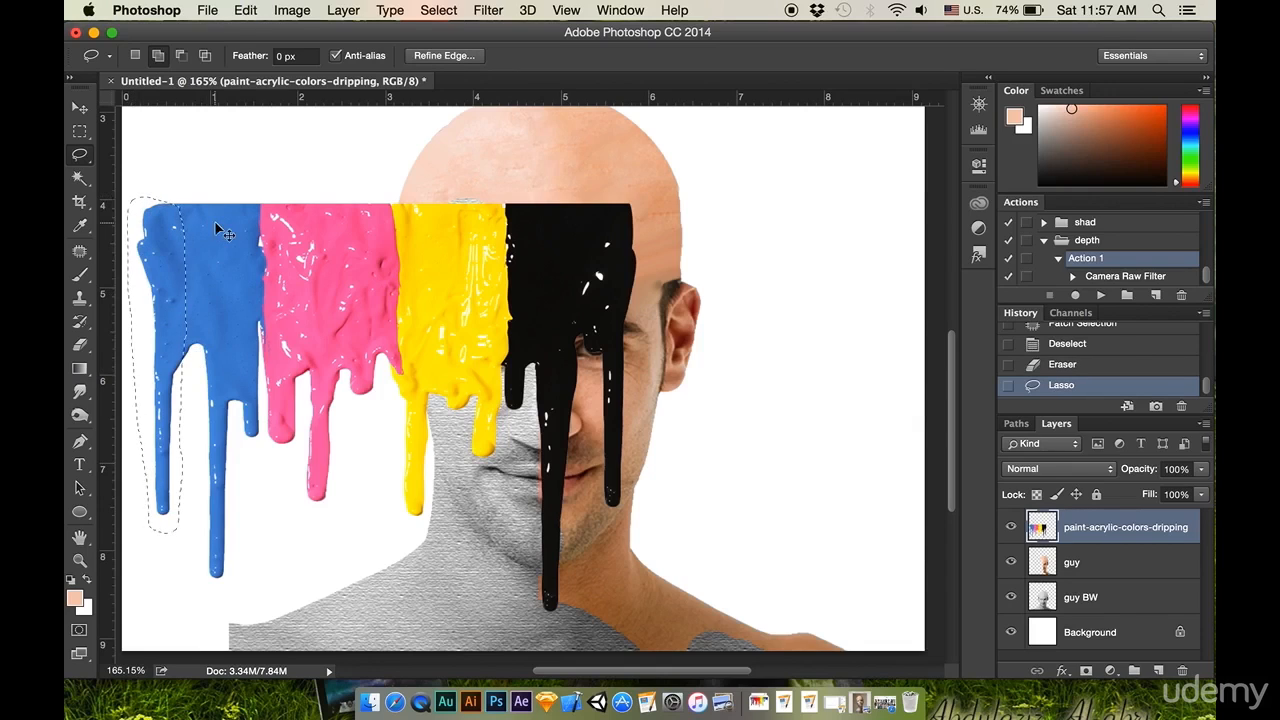
pyautogui.click(1010, 527)
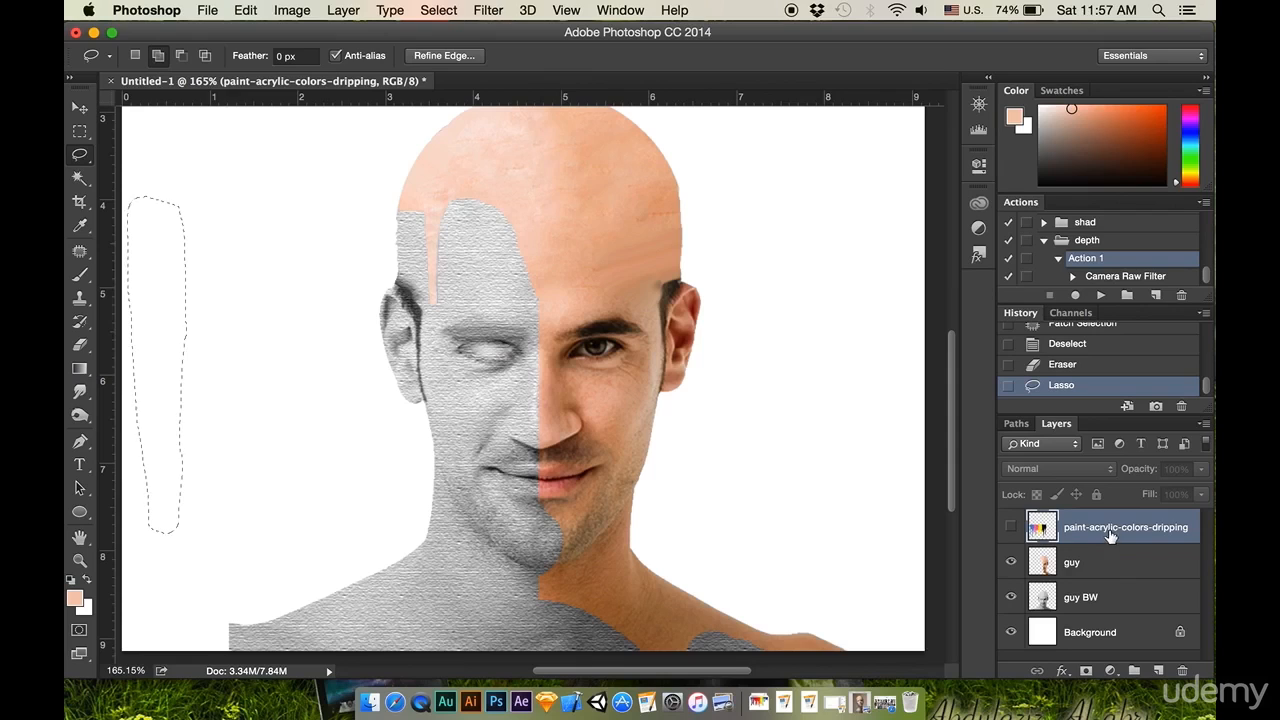
pyautogui.click(1093, 569)
pyautogui.hotkey('ctrl', 'v')
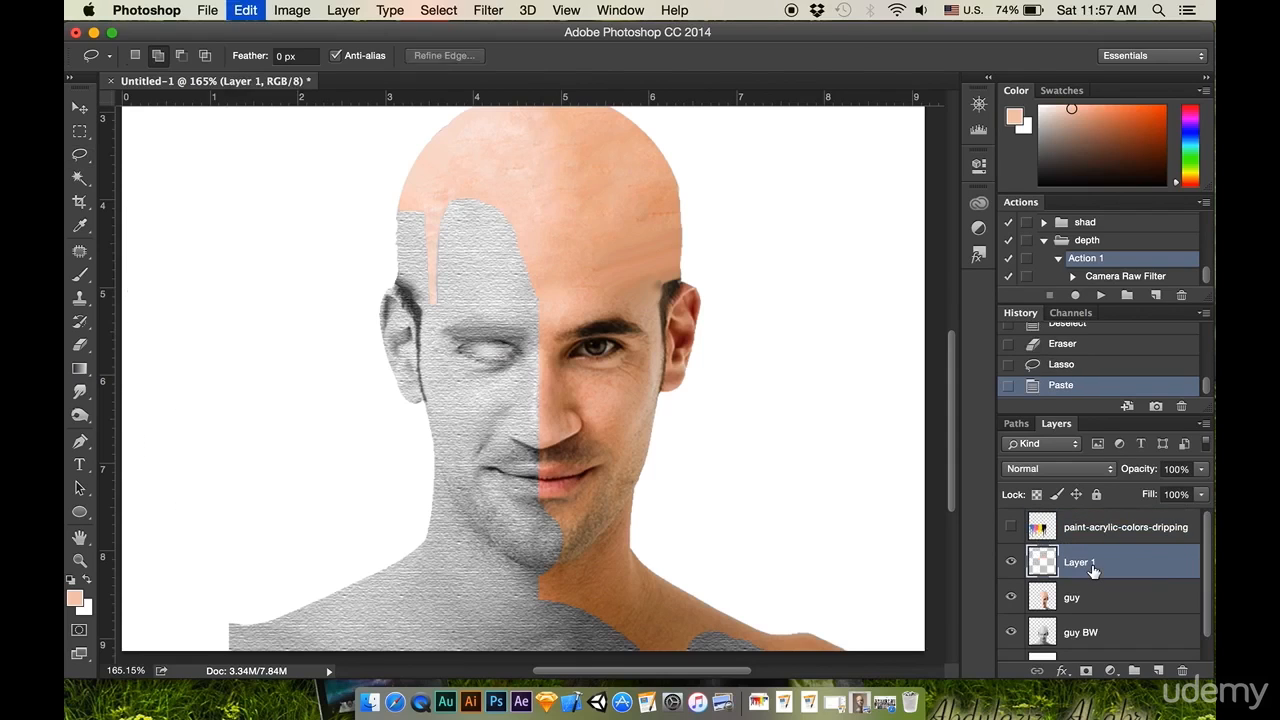
# - Scale the pasted drip to about 30% width and 73% height, rotate it about 10.7°, and place it along the face's centre line beside the nose
pyautogui.hotkey('ctrl', 't')
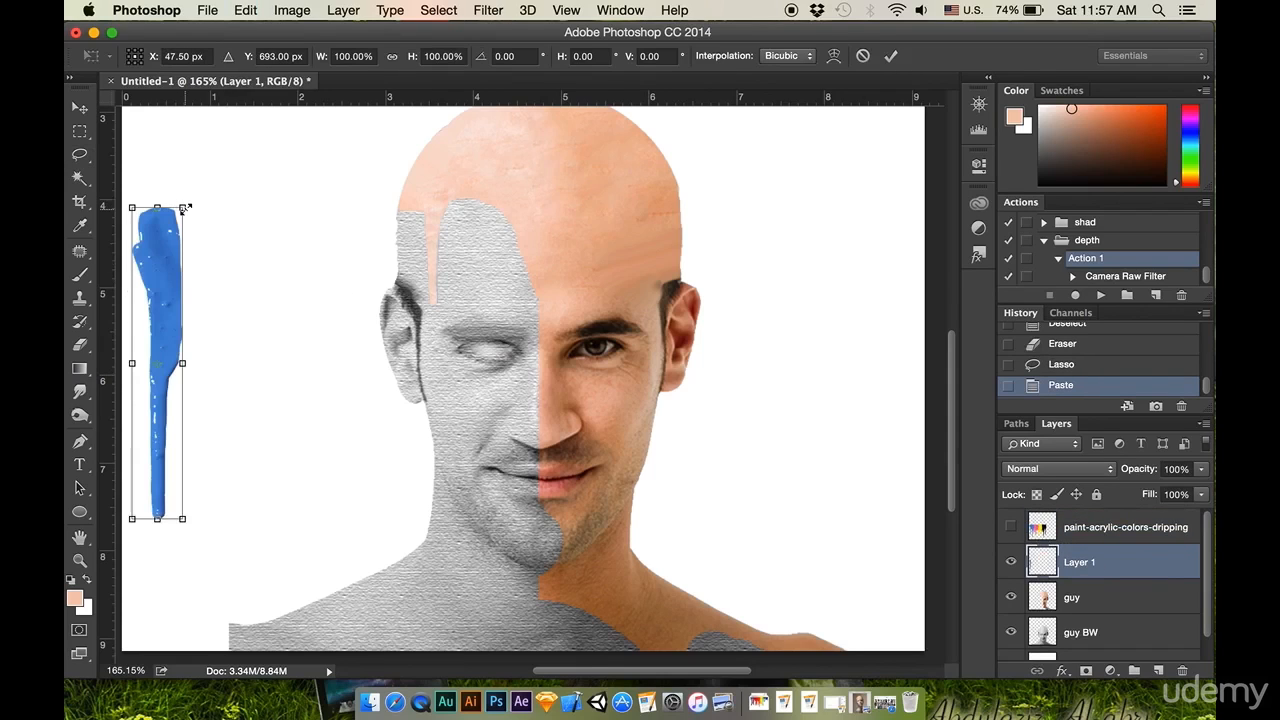
pyautogui.moveTo(185, 208)
pyautogui.mouseDown()
pyautogui.moveTo(168, 314)
pyautogui.moveTo(460, 378)
pyautogui.moveTo(523, 355)
pyautogui.moveTo(522, 332)
pyautogui.moveTo(512, 352)
pyautogui.mouseUp()
pyautogui.scroll(-2, 512, 352)
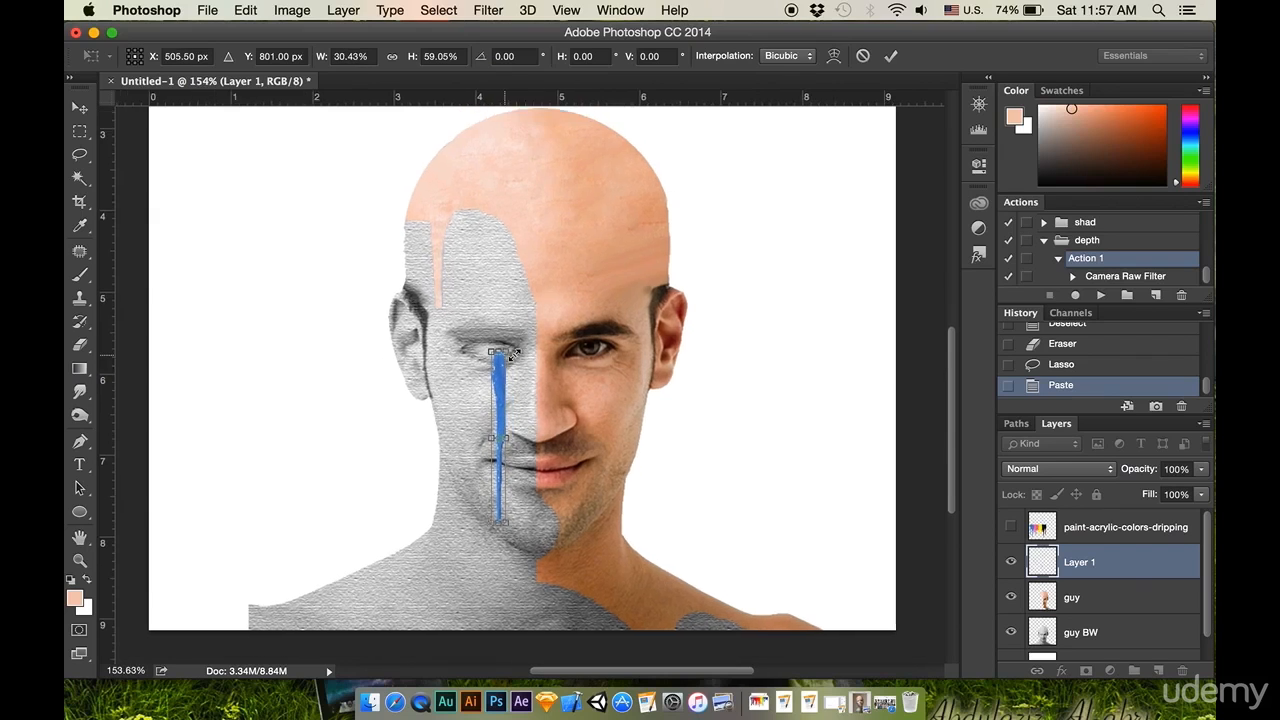
pyautogui.scroll(4, 512, 352)
pyautogui.moveTo(492, 402); pyautogui.dragTo(546, 398)
pyautogui.press('Left')
pyautogui.press('Left')
pyautogui.press('Left')
pyautogui.press('Left')
pyautogui.press('Left')
pyautogui.press('Left')
pyautogui.press('Left')
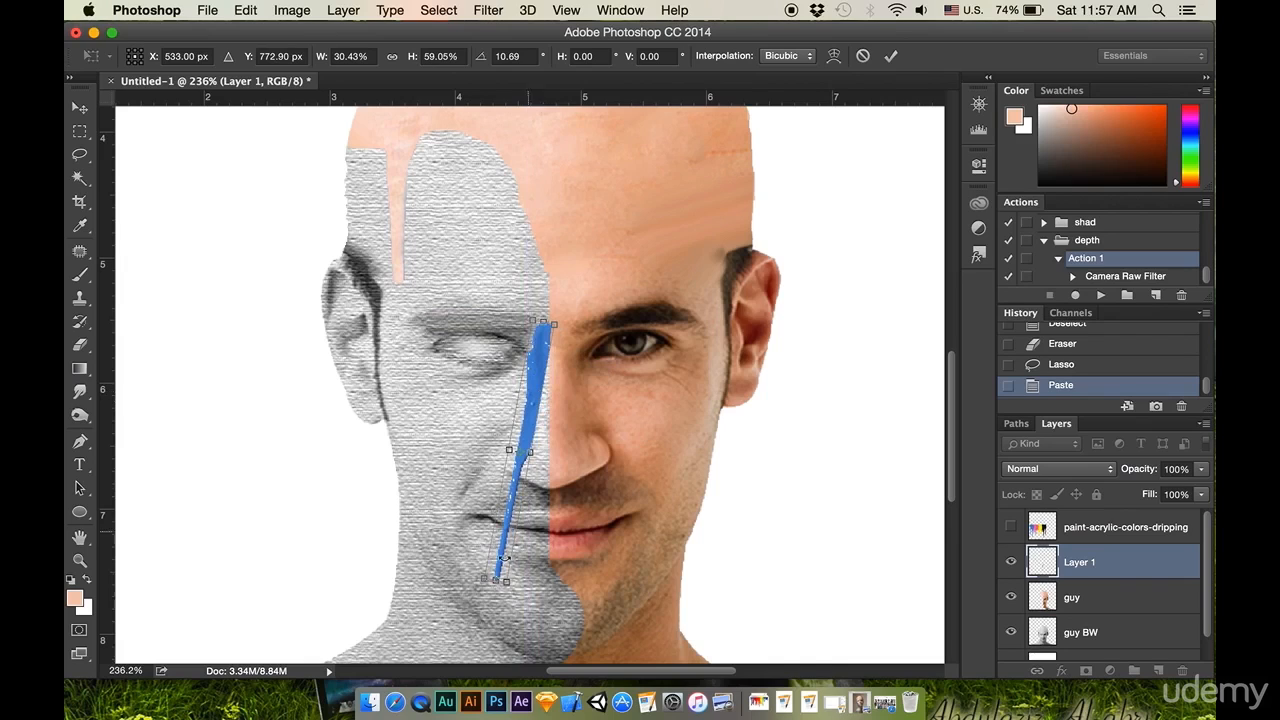
pyautogui.moveTo(497, 583); pyautogui.dragTo(482, 642)
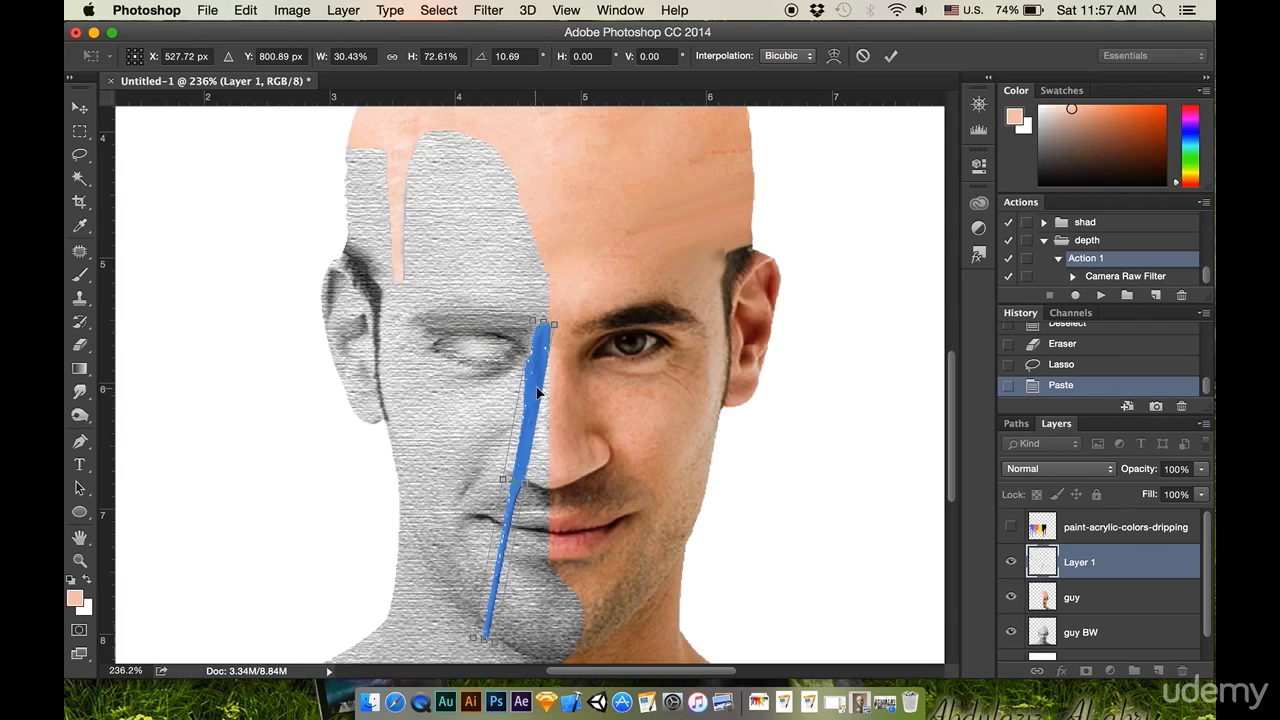
# - Warp the blue drip so its top tapers up along the face's colour border and its body curves down past the mouth
pyautogui.rightClick(540, 348)
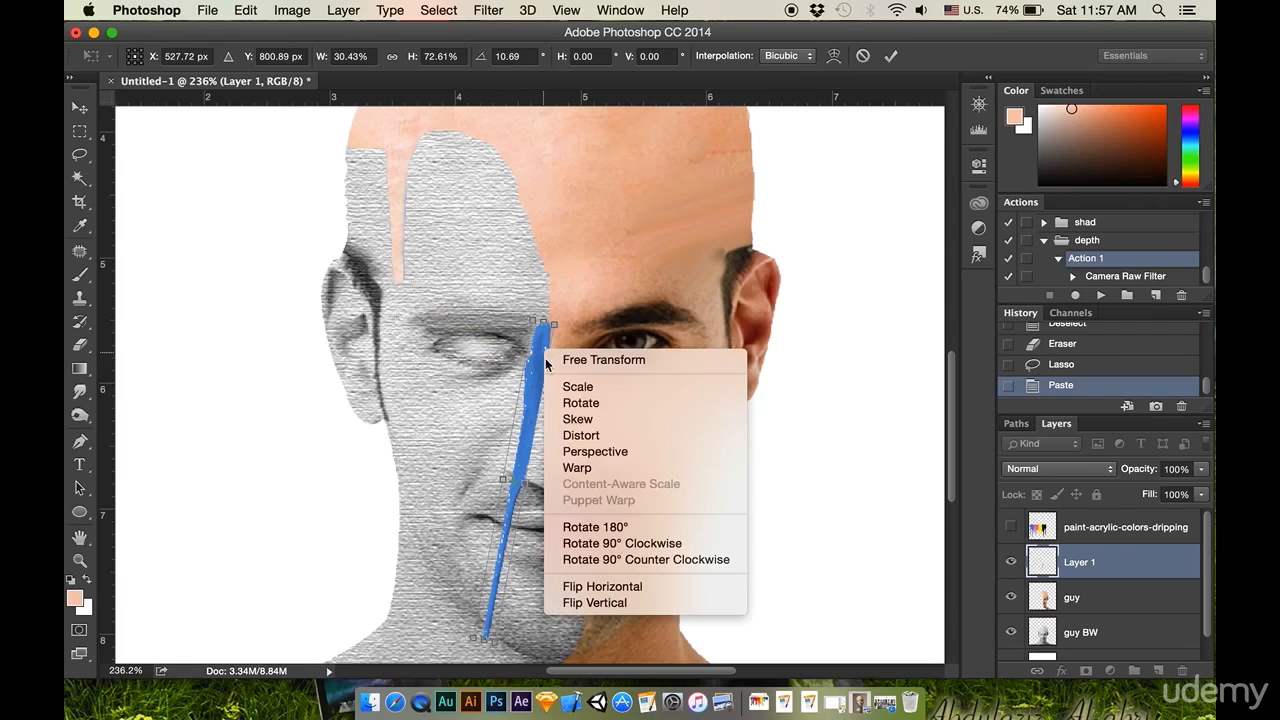
pyautogui.click(586, 468)
pyautogui.moveTo(534, 321); pyautogui.dragTo(549, 285)
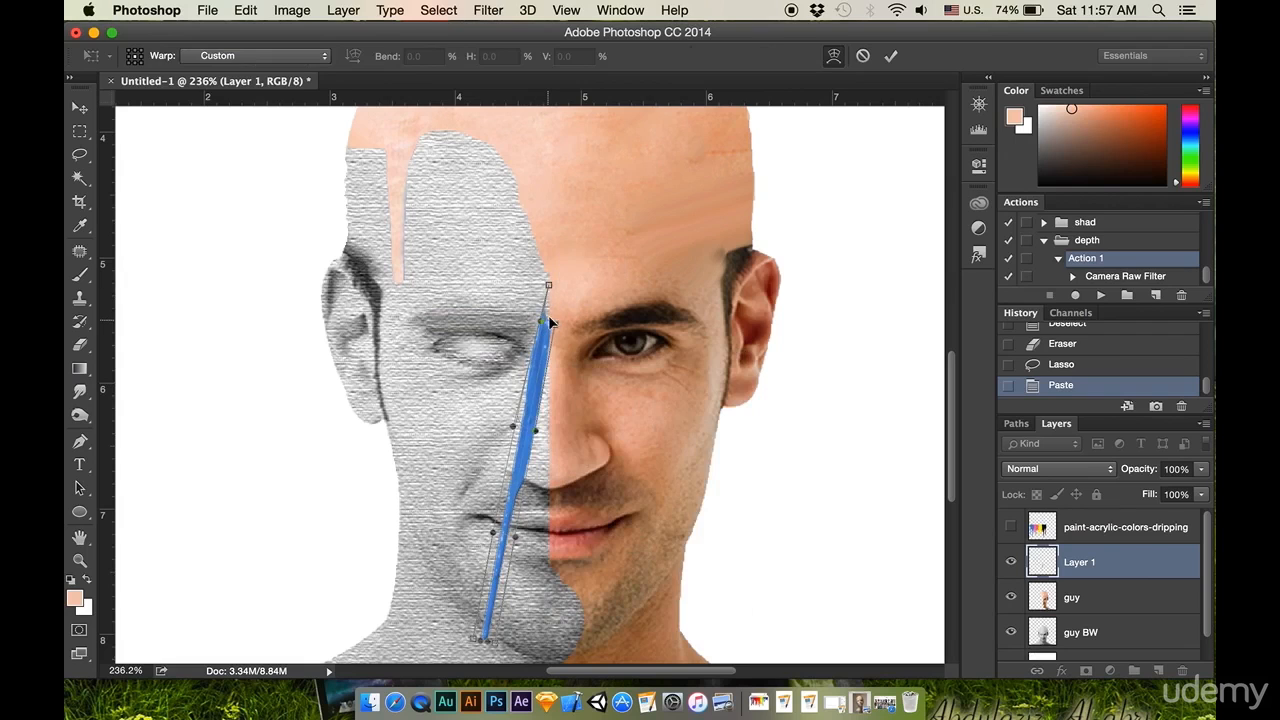
pyautogui.scroll(4, 540, 410)
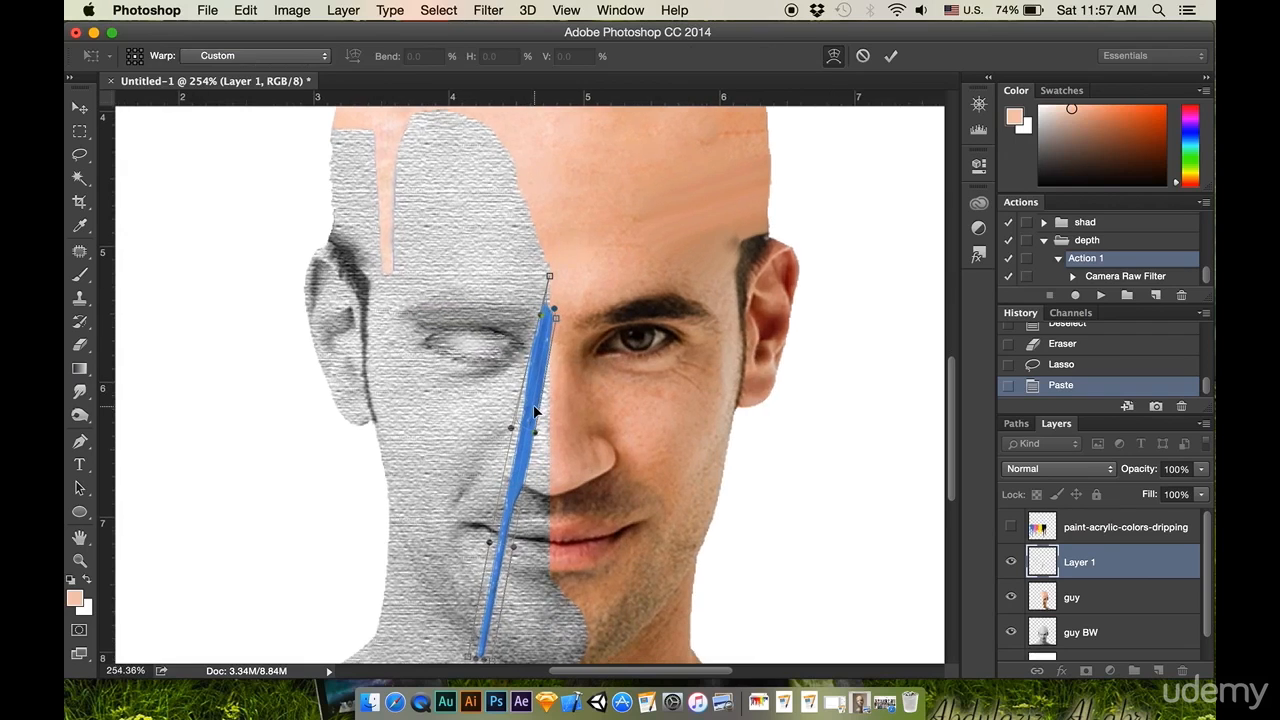
pyautogui.moveTo(533, 405); pyautogui.dragTo(521, 435)
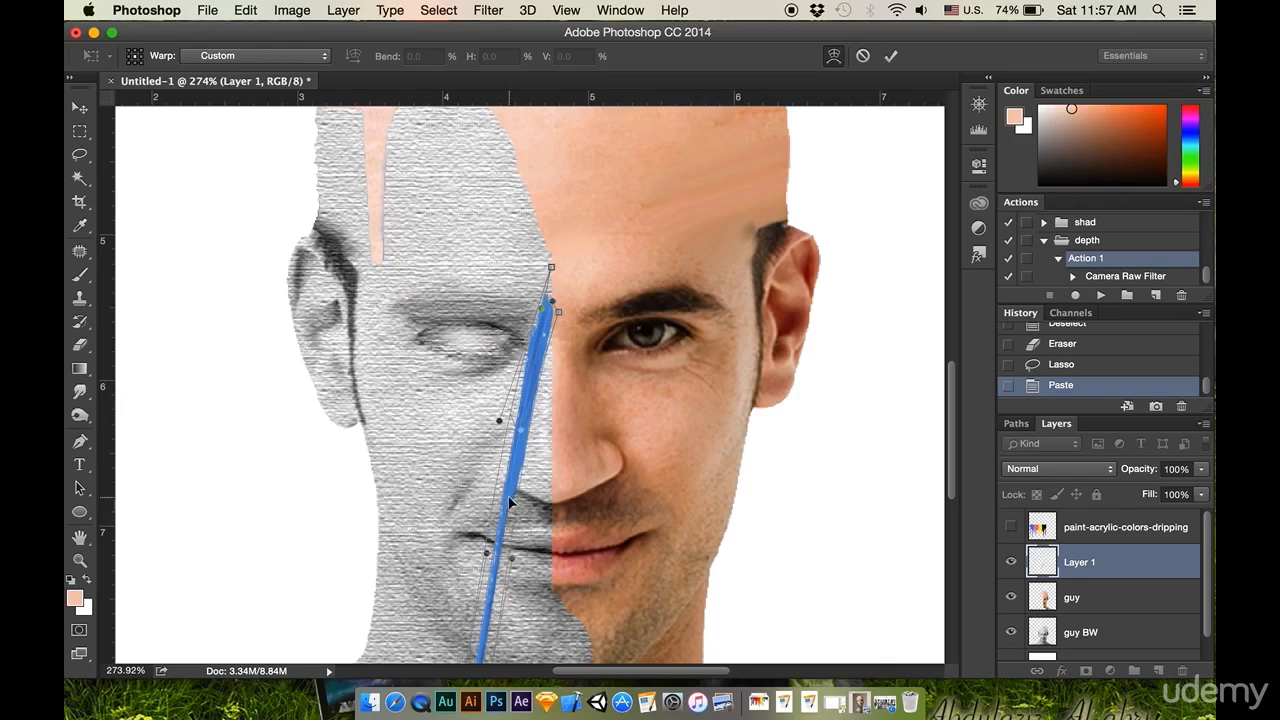
pyautogui.moveTo(507, 522); pyautogui.dragTo(515, 520)
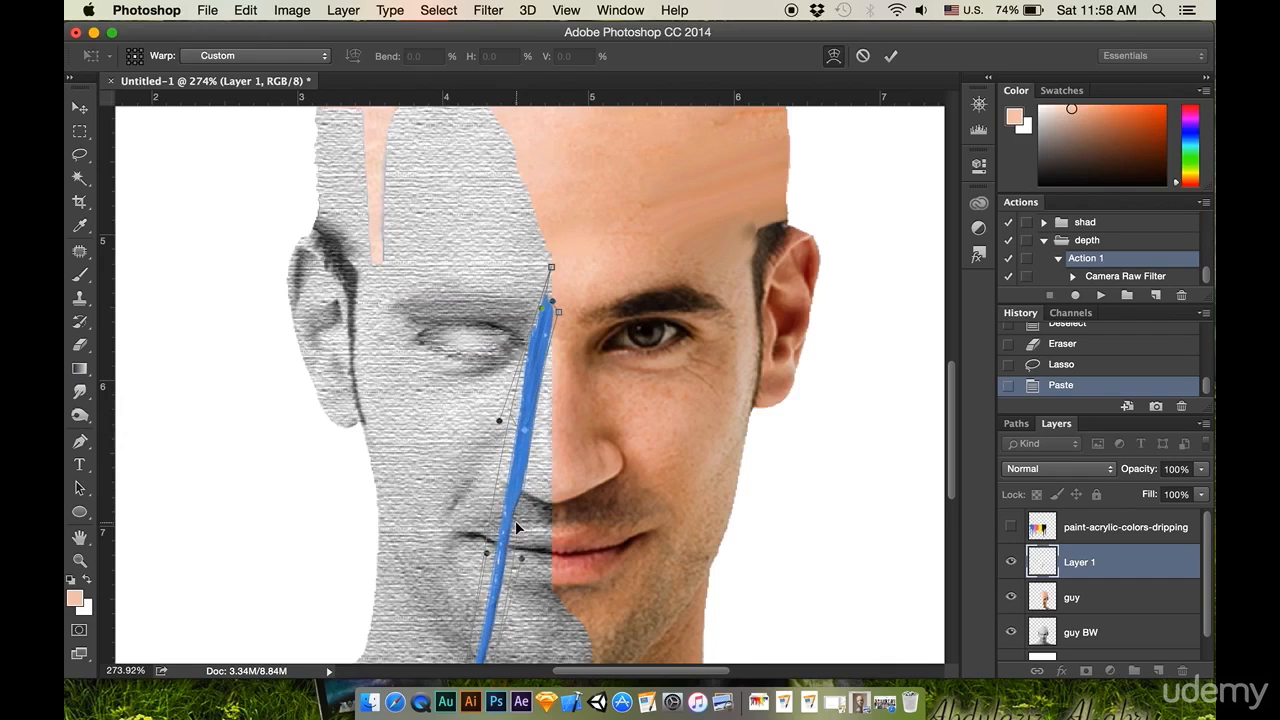